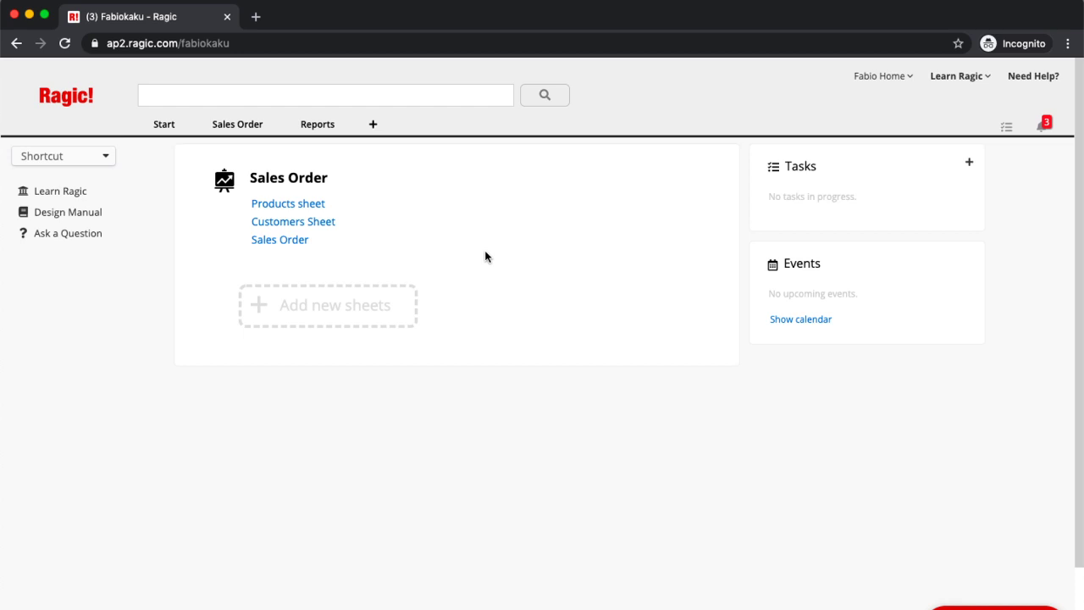
pyautogui.hotkey('ctrl', 'Up')
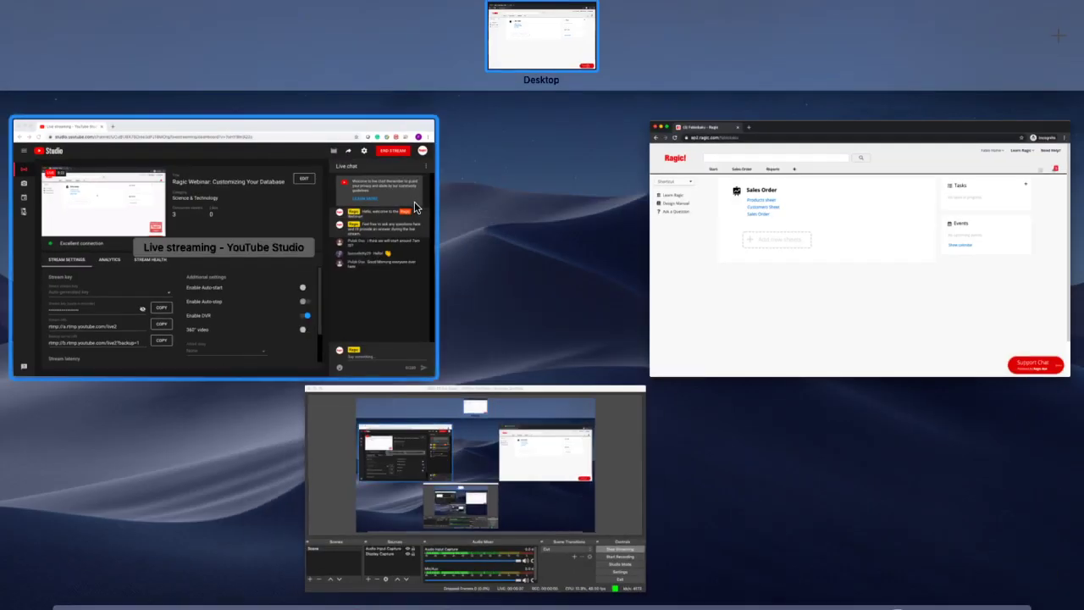
pyautogui.click(760, 257)
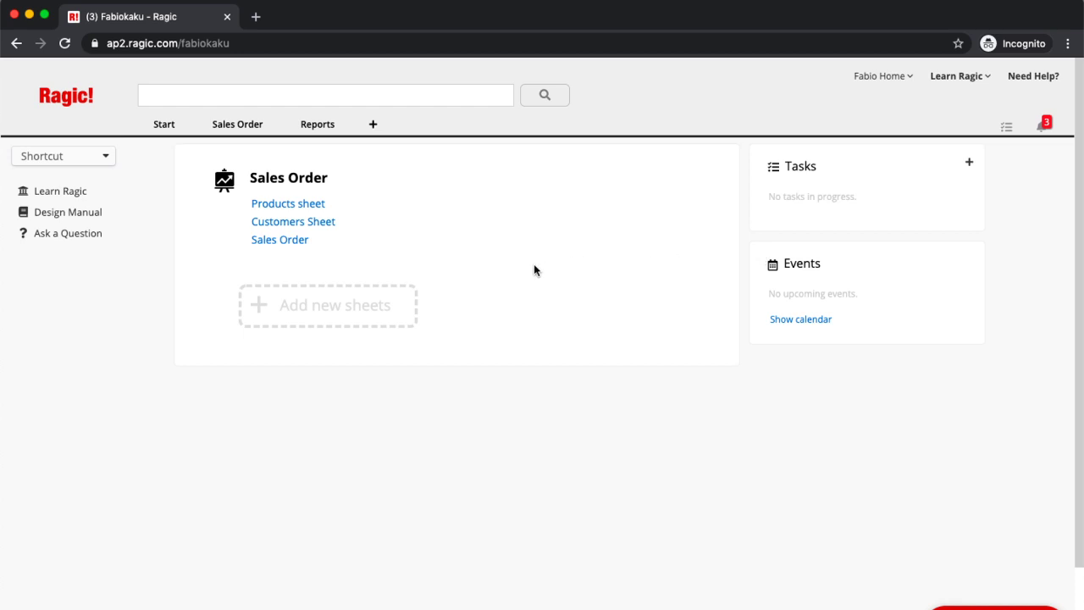
# - Open the Ragic Support user's record from the account setup and check the available Status options
pyautogui.click(181, 136)
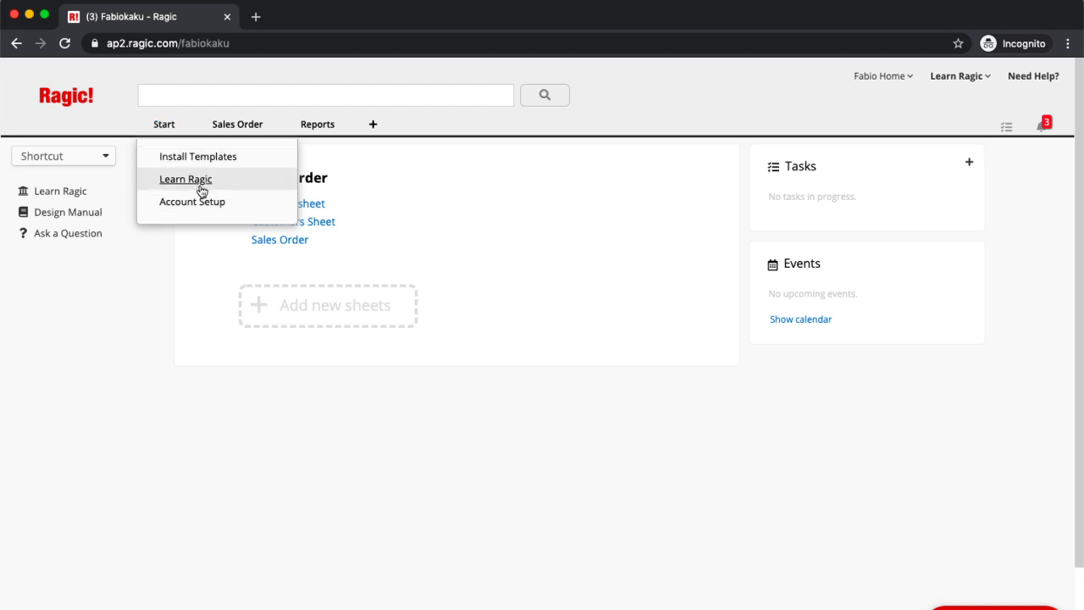
pyautogui.click(237, 208)
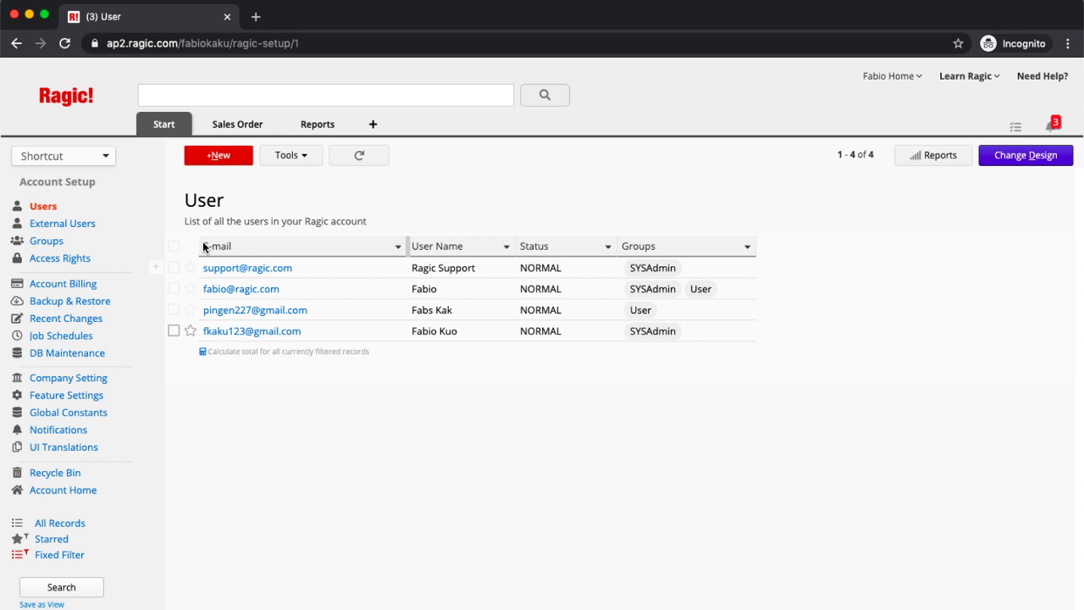
pyautogui.click(333, 280)
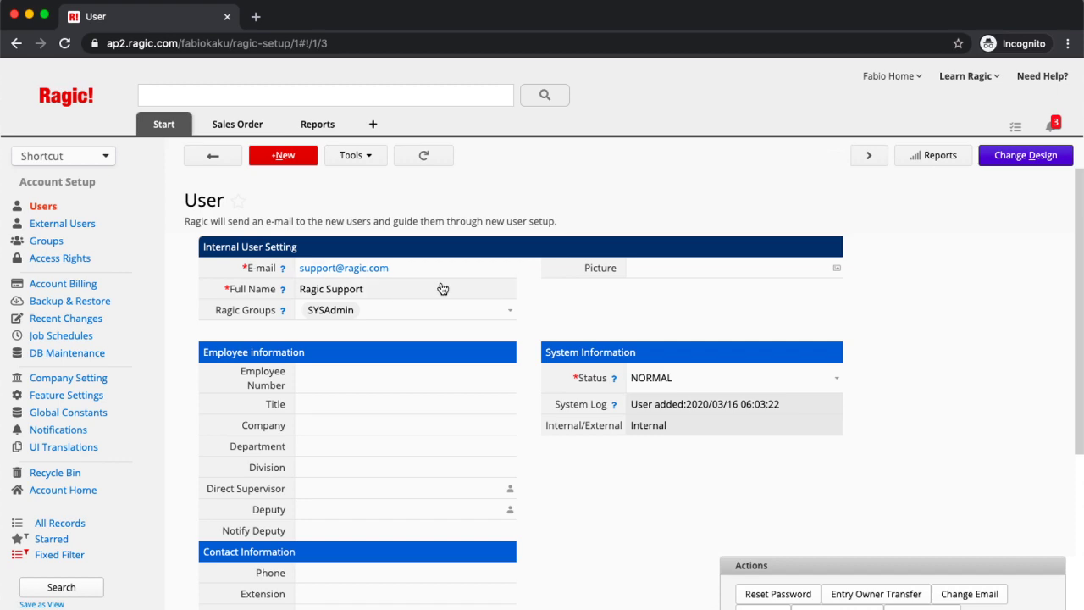
pyautogui.scroll(-1, 381, 398)
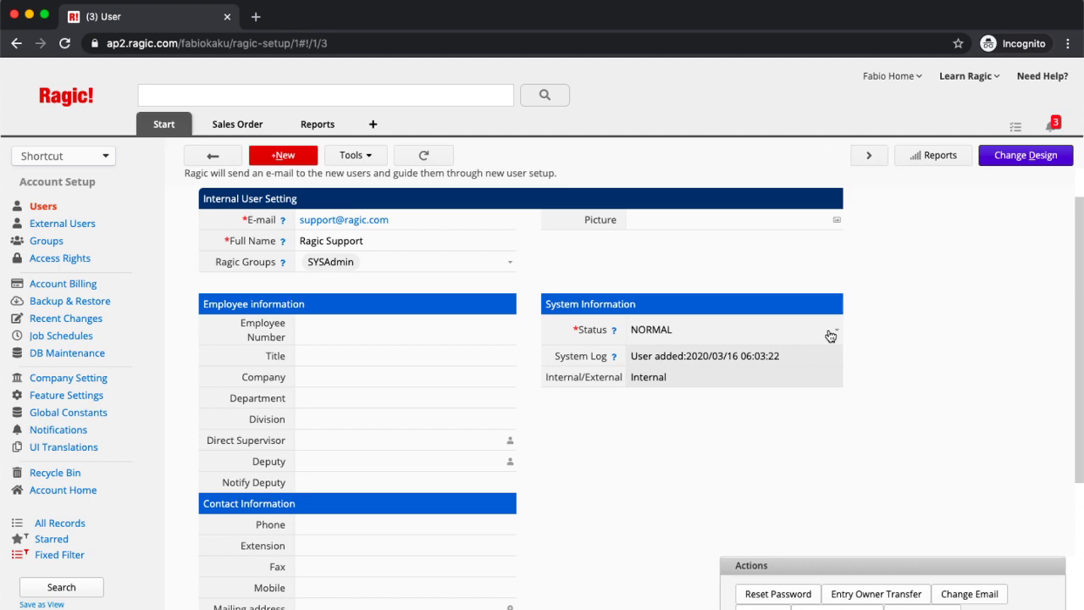
pyautogui.click(830, 336)
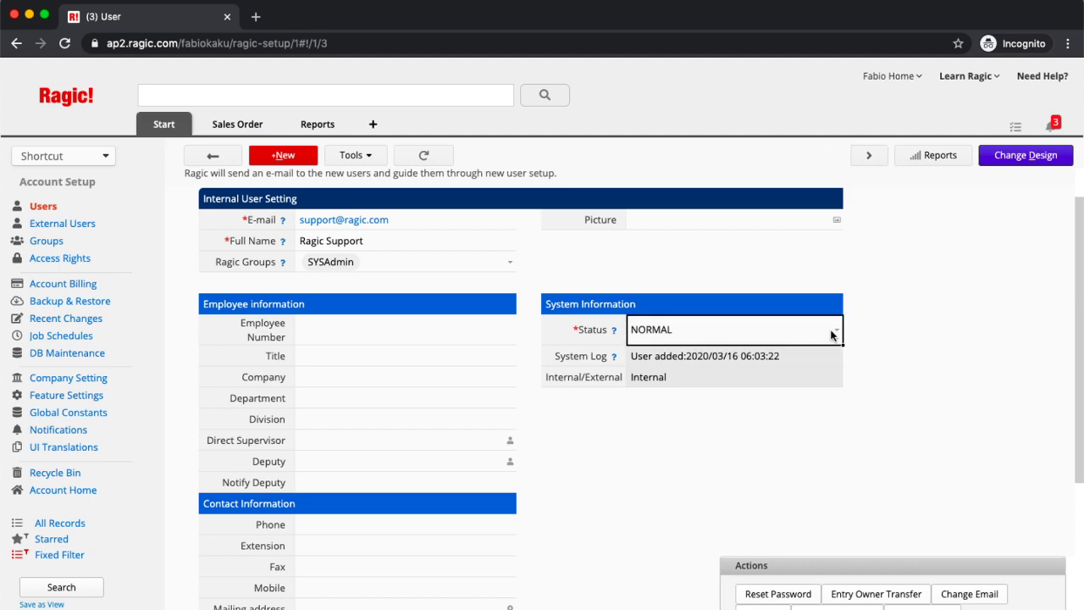
pyautogui.click(833, 333)
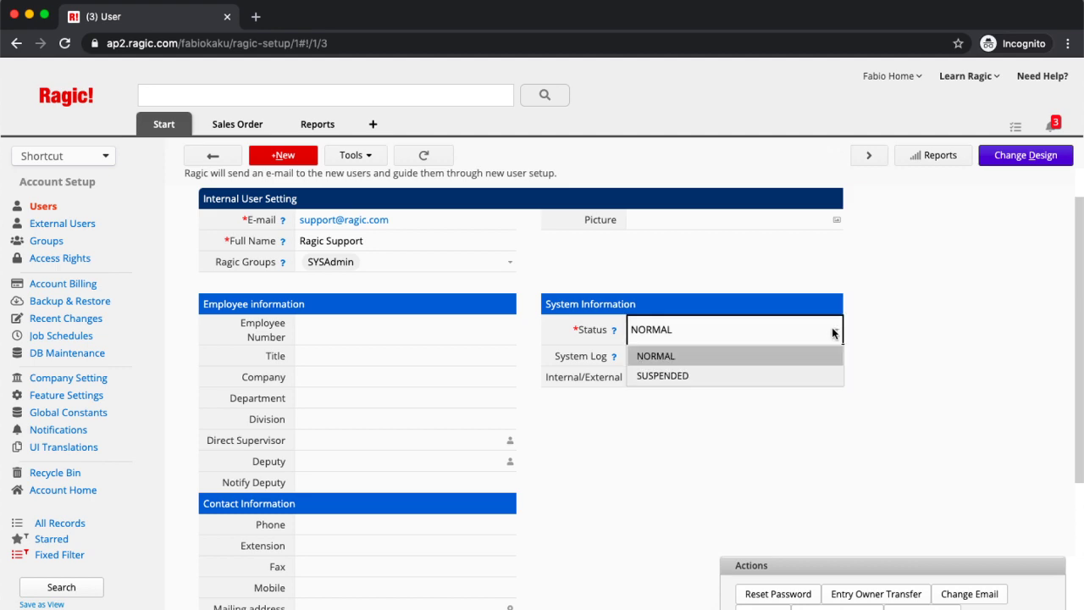
pyautogui.click(934, 372)
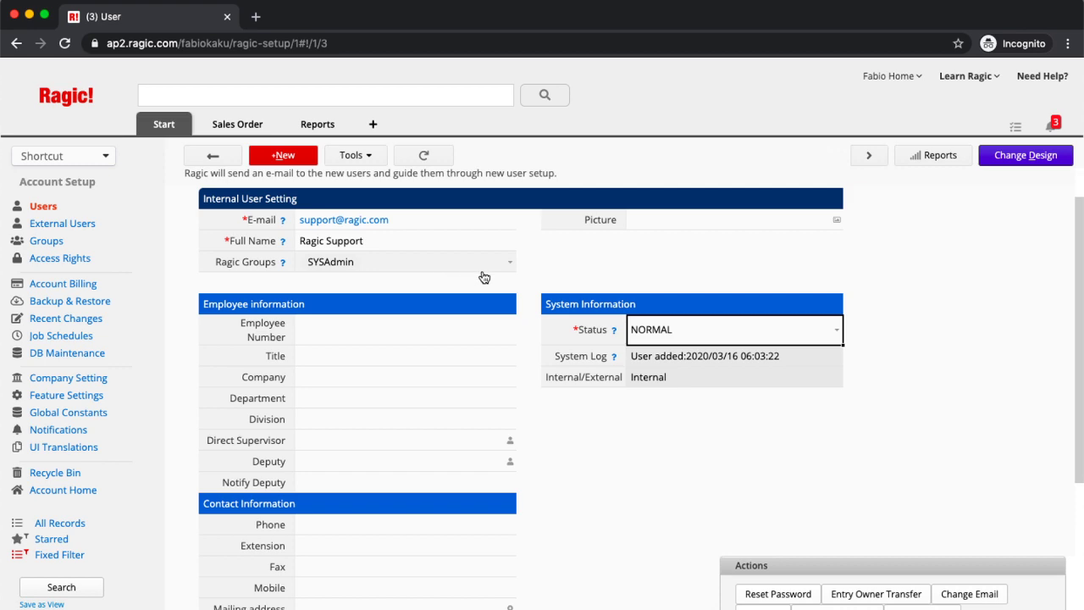
# - Check the groups that can be assigned to the Ragic Support user
pyautogui.click(513, 270)
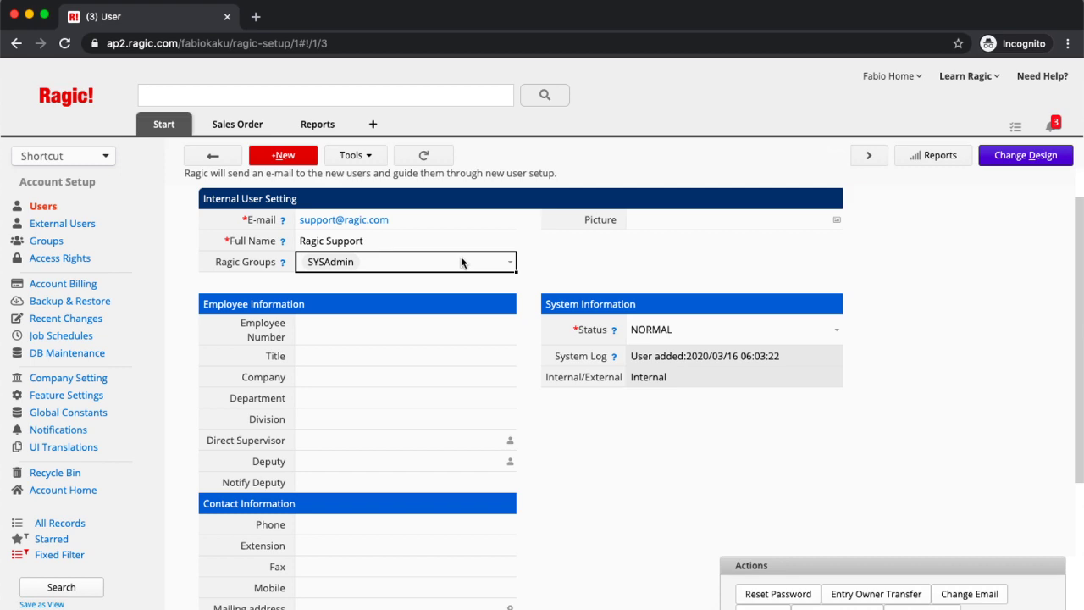
pyautogui.click(509, 261)
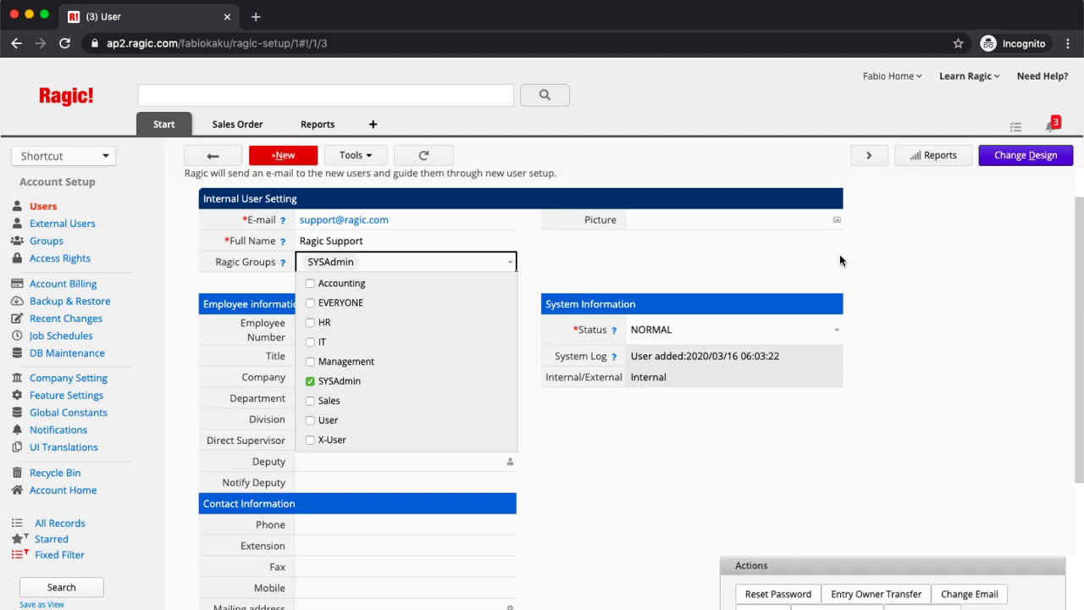
pyautogui.click(899, 265)
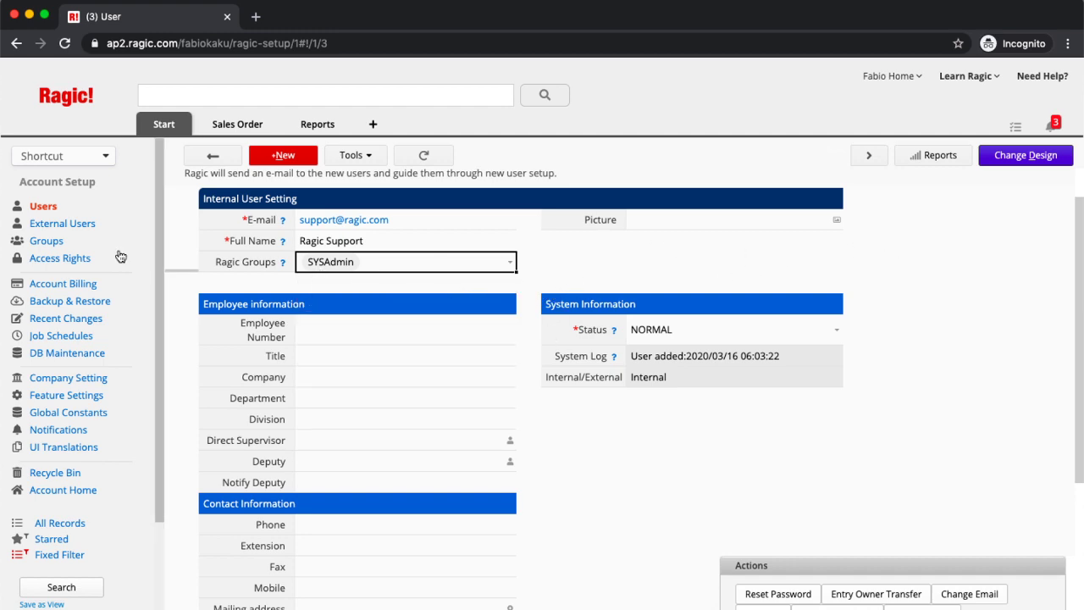
# - Start a new record in the account's Groups list and name the group Content Group
pyautogui.click(60, 246)
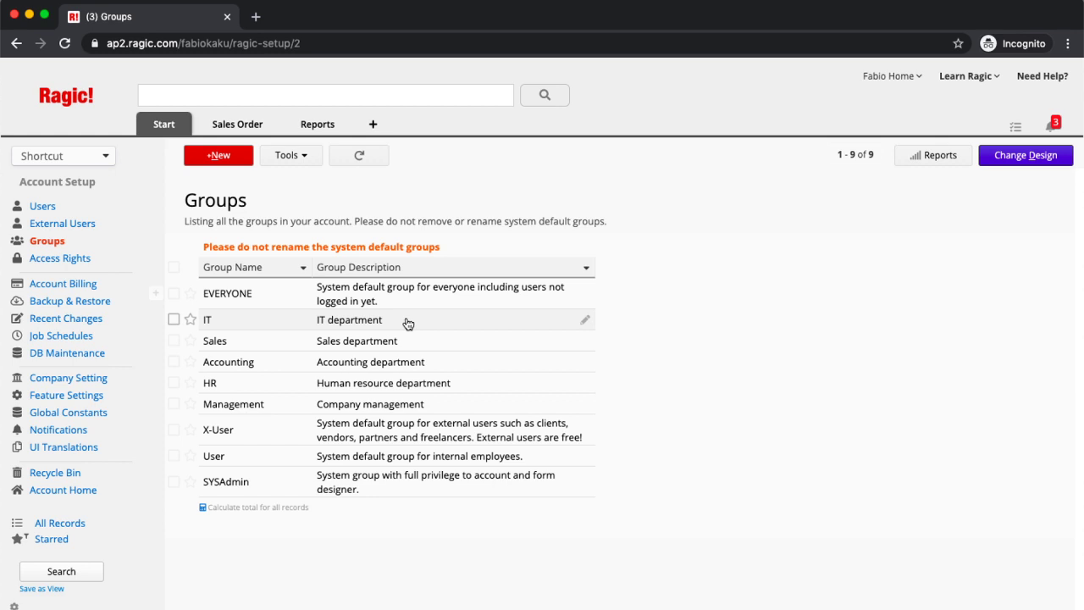
pyautogui.click(221, 157)
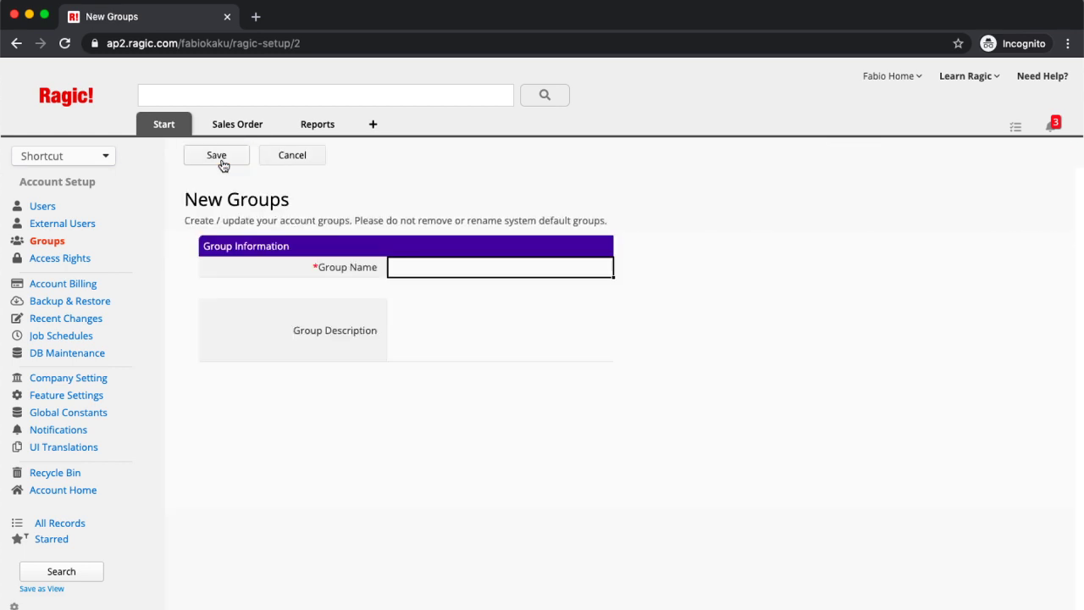
pyautogui.click(415, 269)
pyautogui.write('Content Groupd')
pyautogui.press('Tab')
pyautogui.click(494, 267)
pyautogui.press('BackSpace')
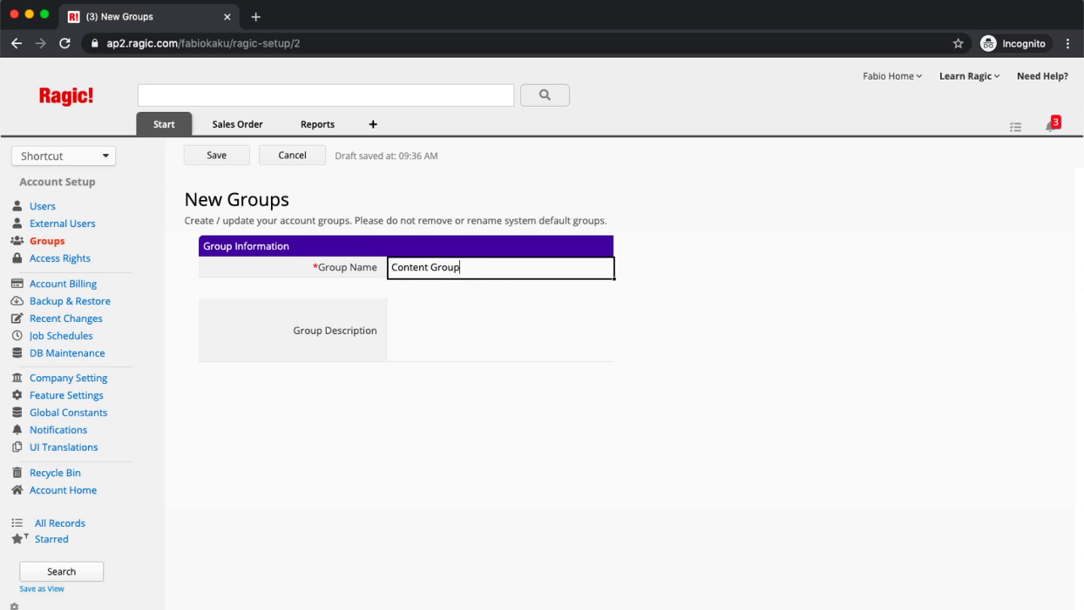
# - Describe the new group as "Content of Webinar", save it and return to the list of groups
pyautogui.click(489, 326)
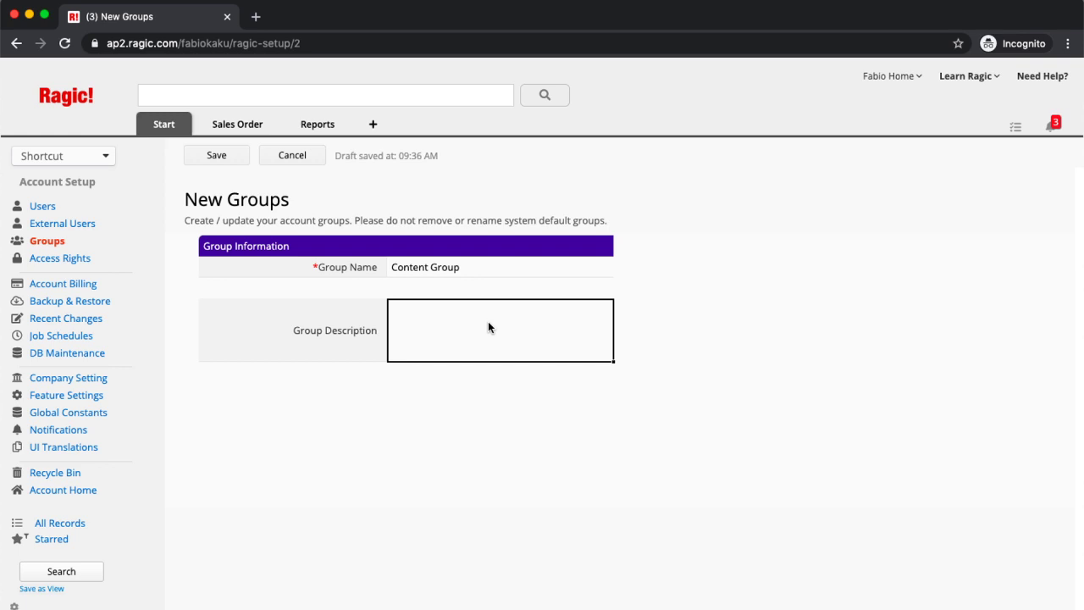
pyautogui.write('Content of Webinar')
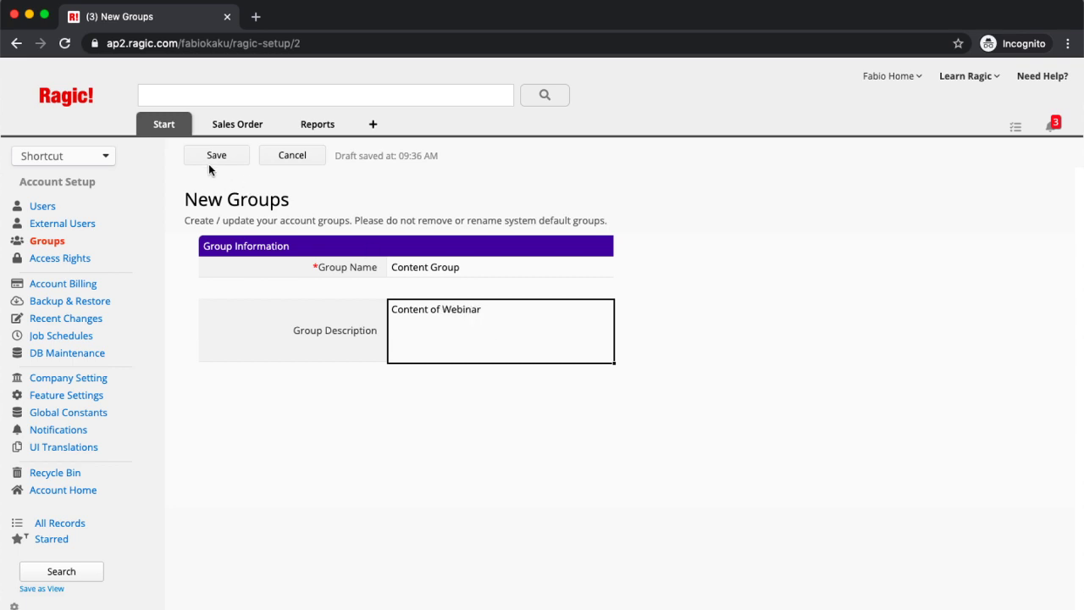
pyautogui.click(209, 164)
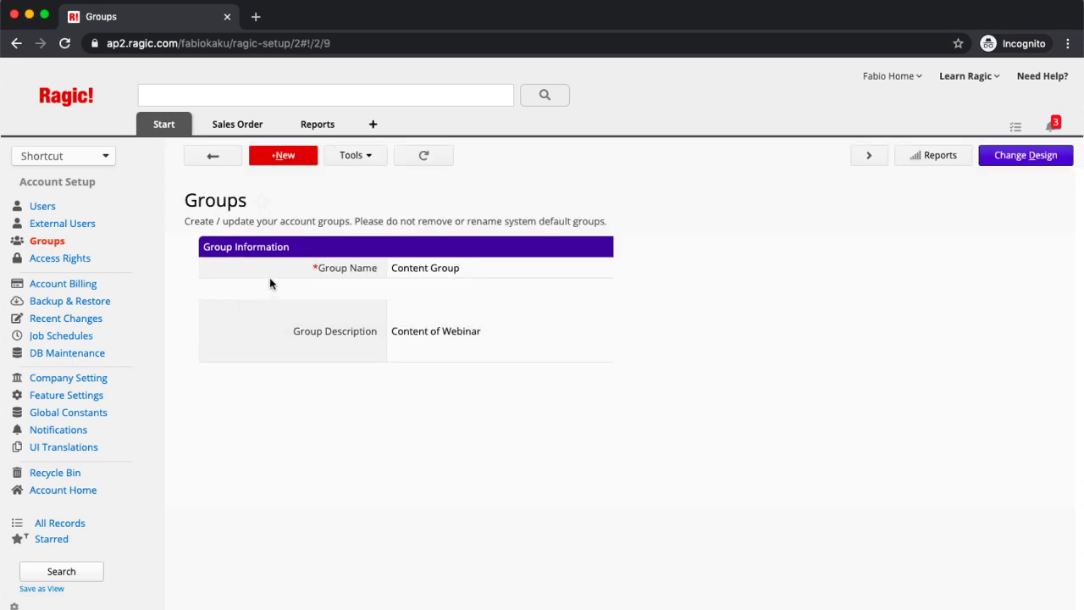
pyautogui.click(217, 163)
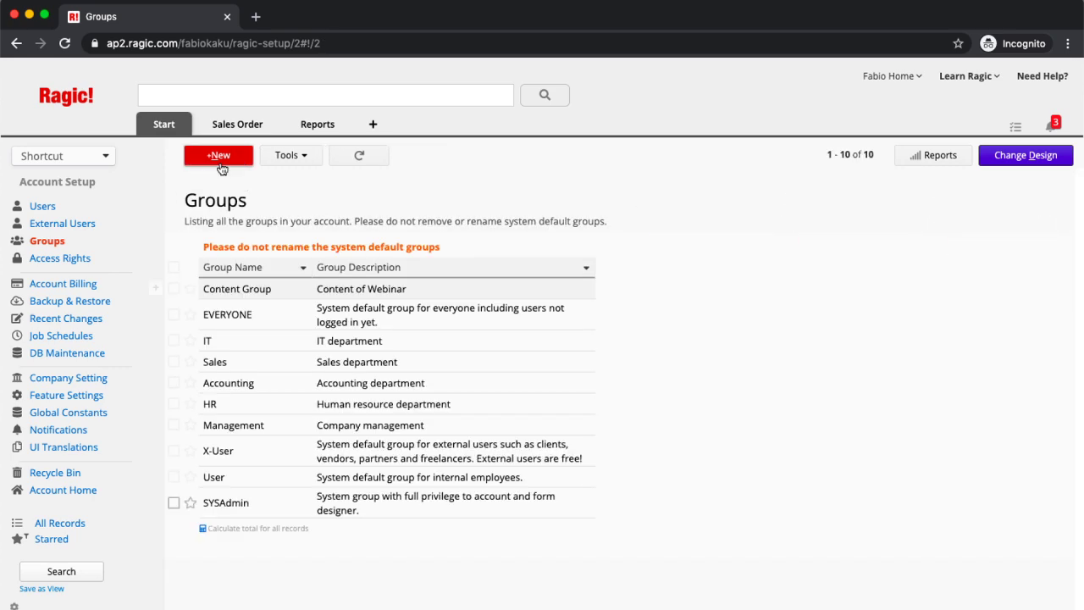
pyautogui.moveTo(296, 296)
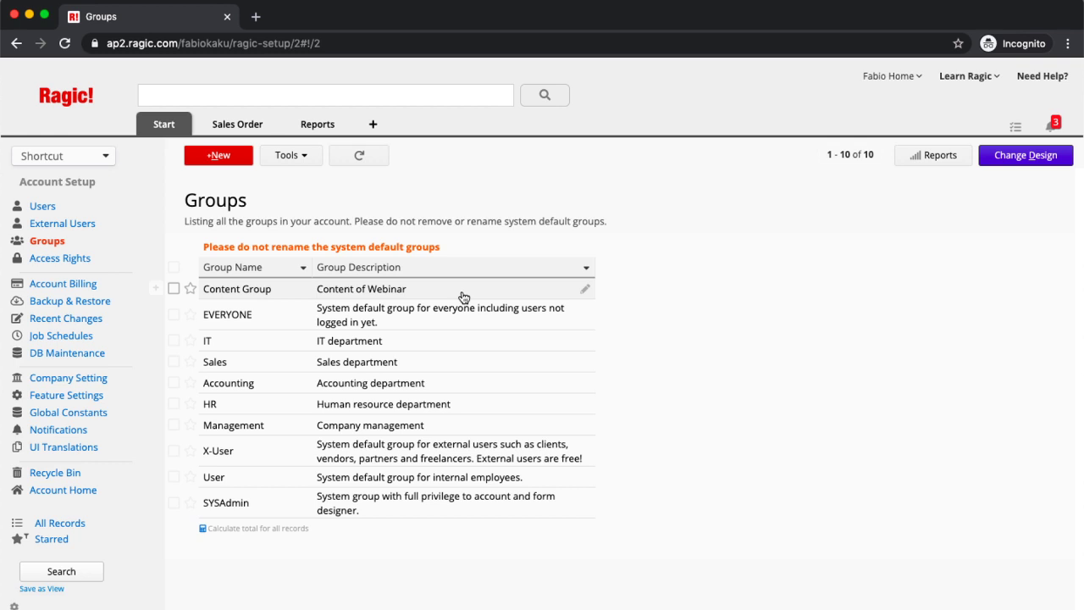
pyautogui.hotkey('ctrl', 'Up')
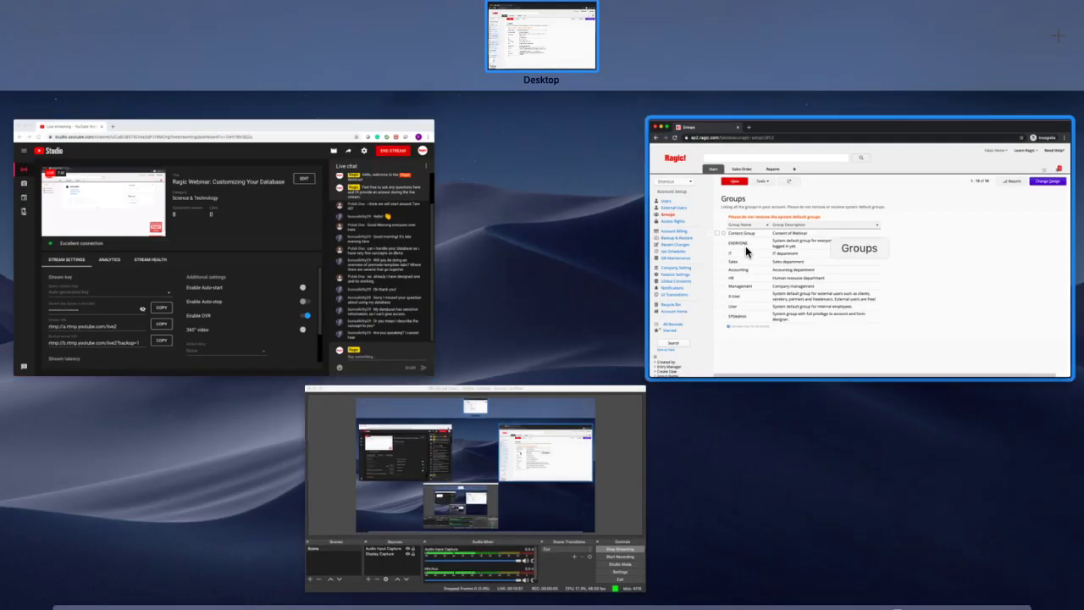
pyautogui.click(745, 247)
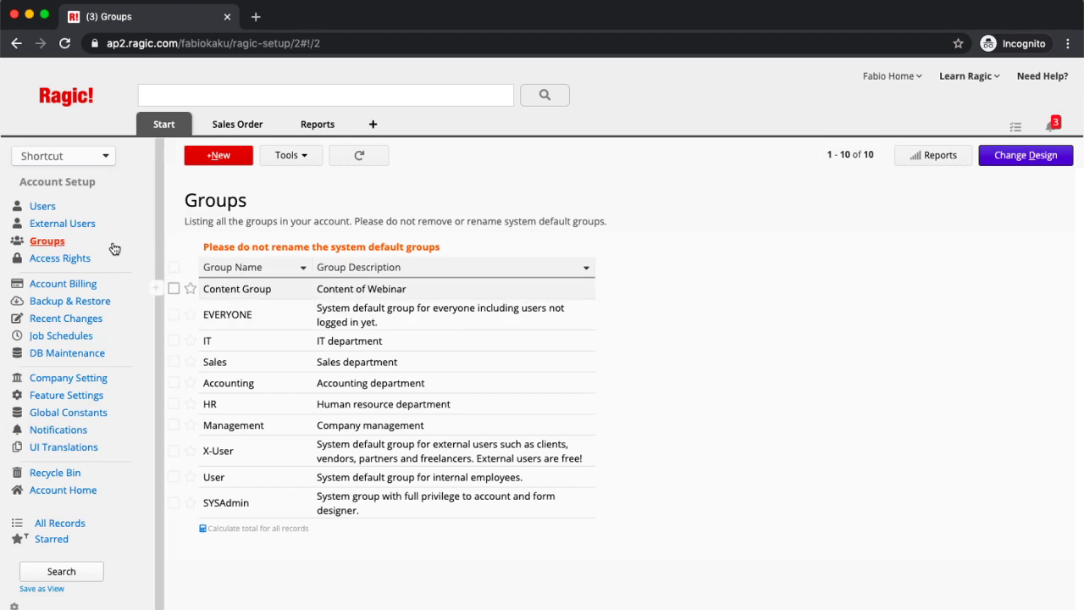
# - Add Content Group to the Ragic Groups of the third user in the Users list and save the record
pyautogui.click(56, 210)
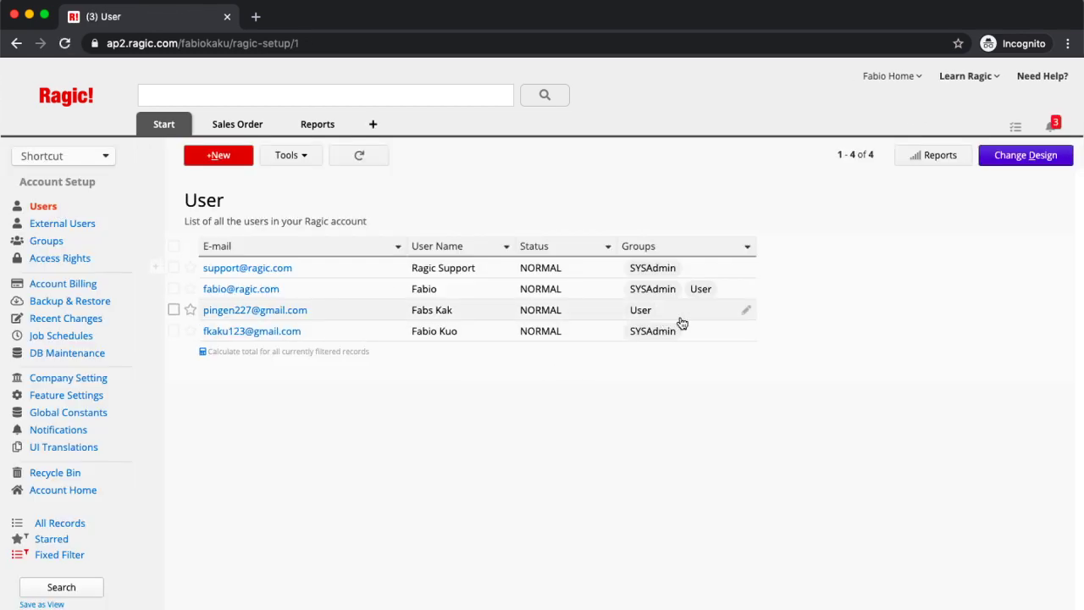
pyautogui.click(333, 315)
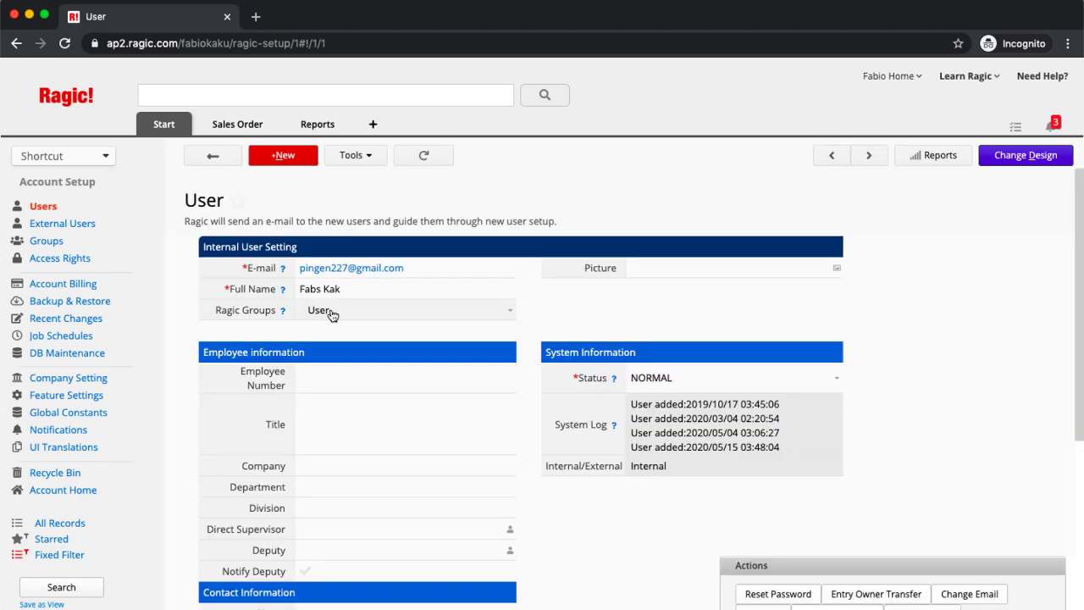
pyautogui.click(509, 313)
pyautogui.click(509, 314)
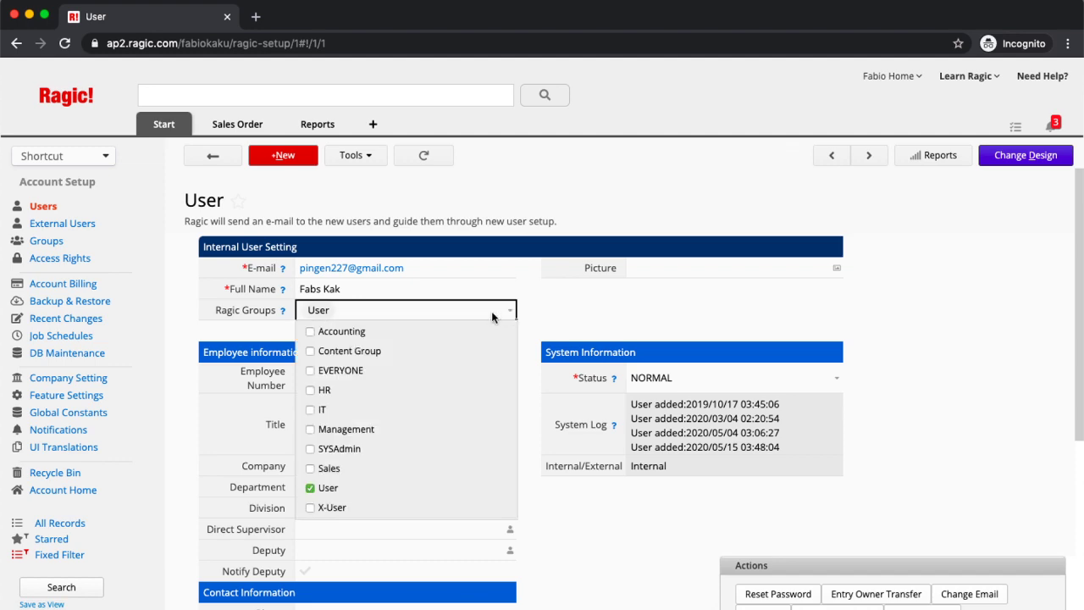
pyautogui.click(309, 353)
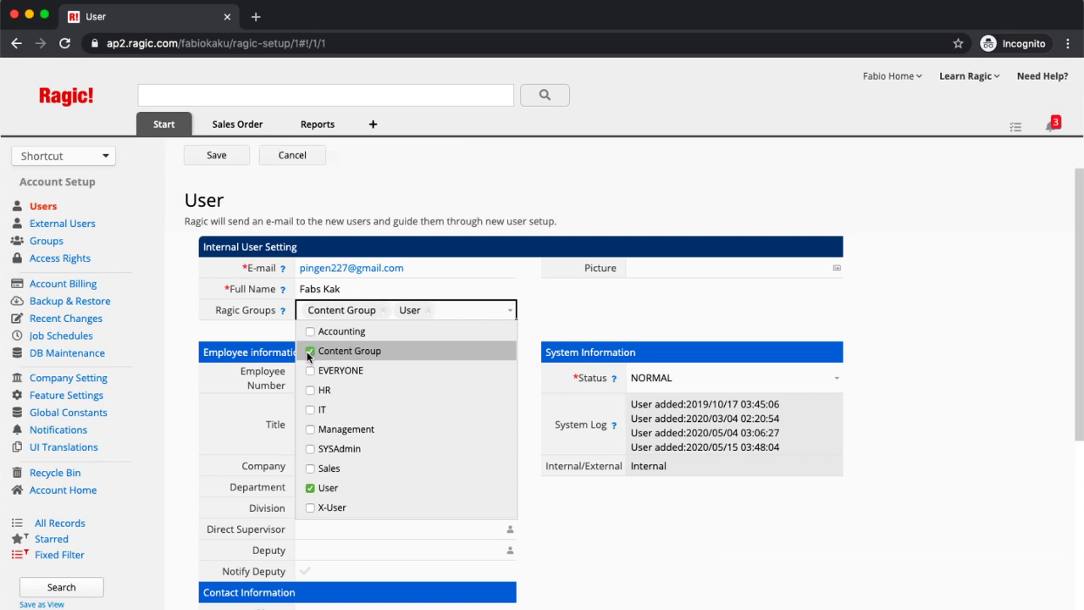
pyautogui.click(217, 156)
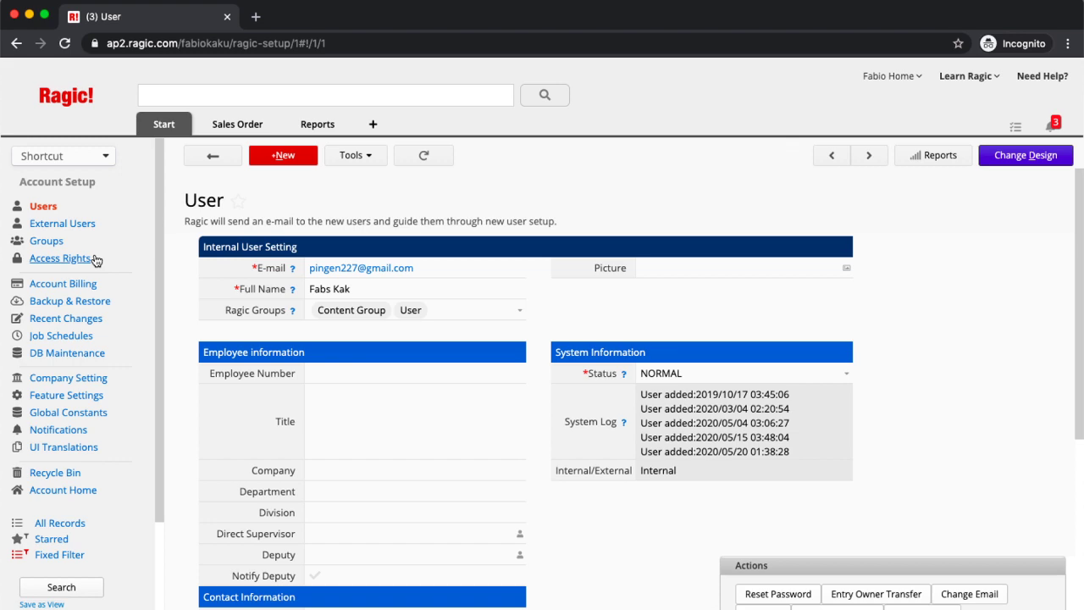
# - In the access rights, give Content Group Survey User access to the Products sheet and save
pyautogui.click(66, 260)
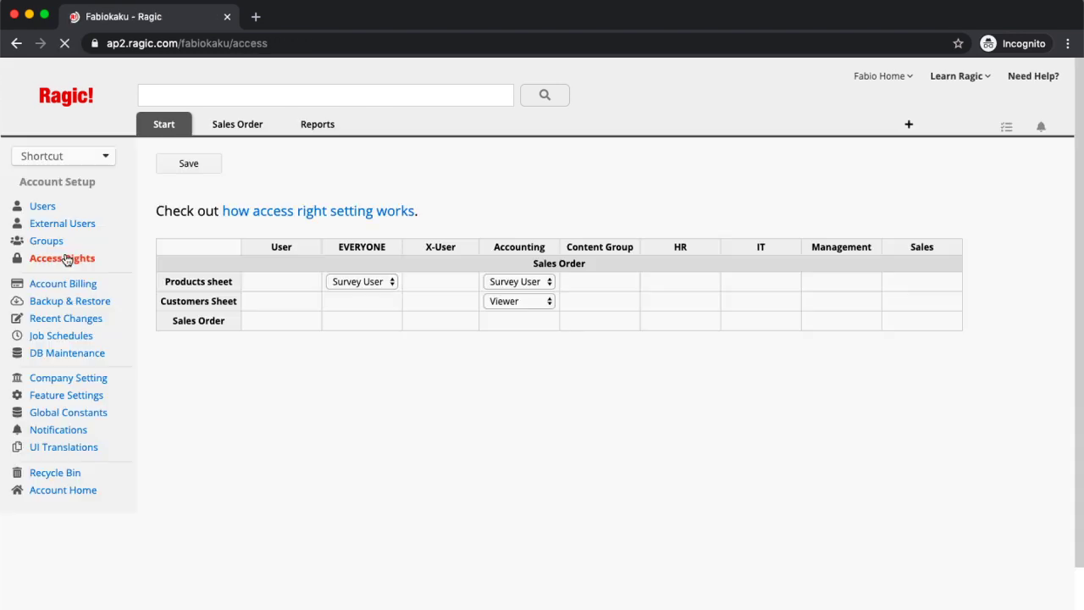
pyautogui.moveTo(323, 286)
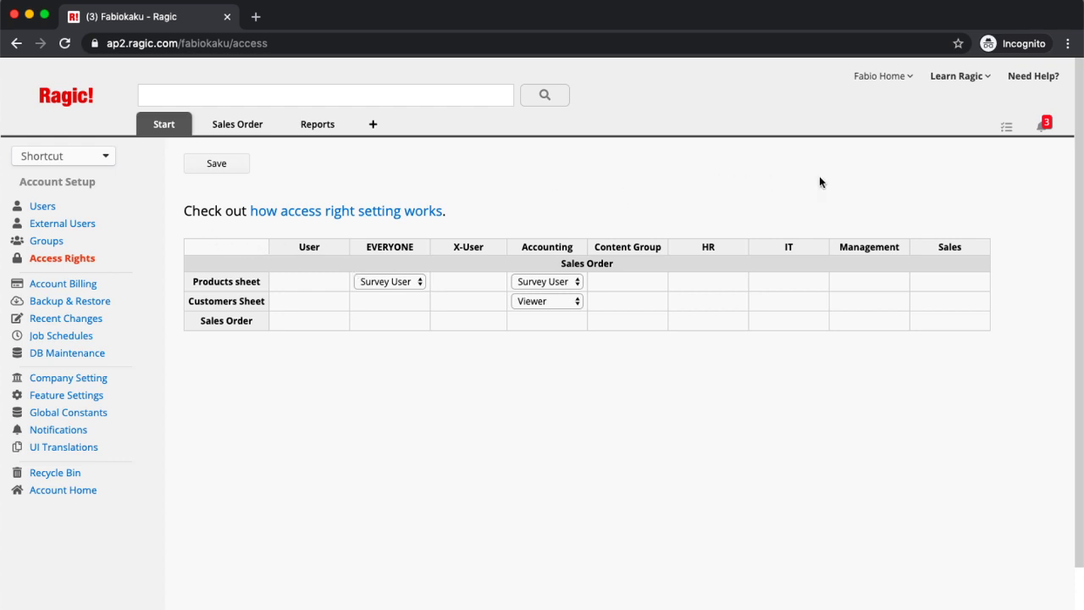
pyautogui.moveTo(399, 298)
pyautogui.moveTo(589, 297)
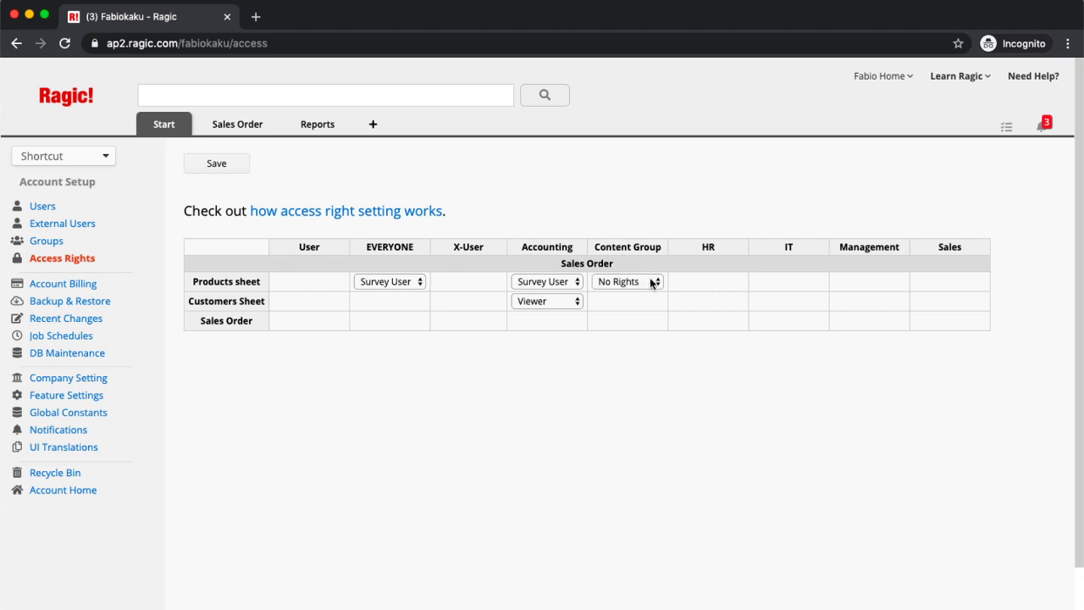
pyautogui.click(654, 283)
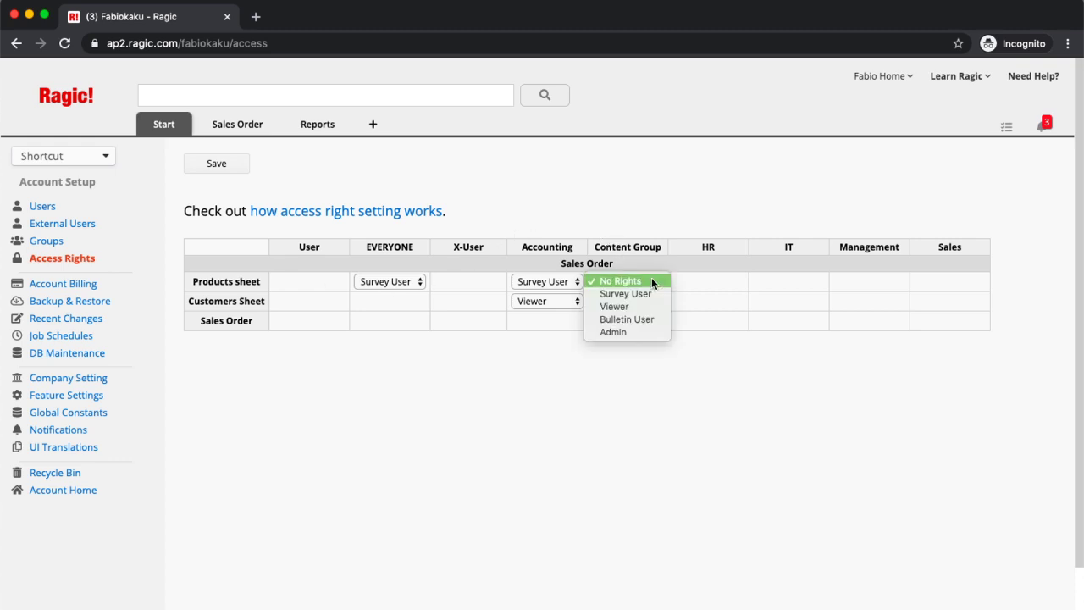
pyautogui.click(648, 294)
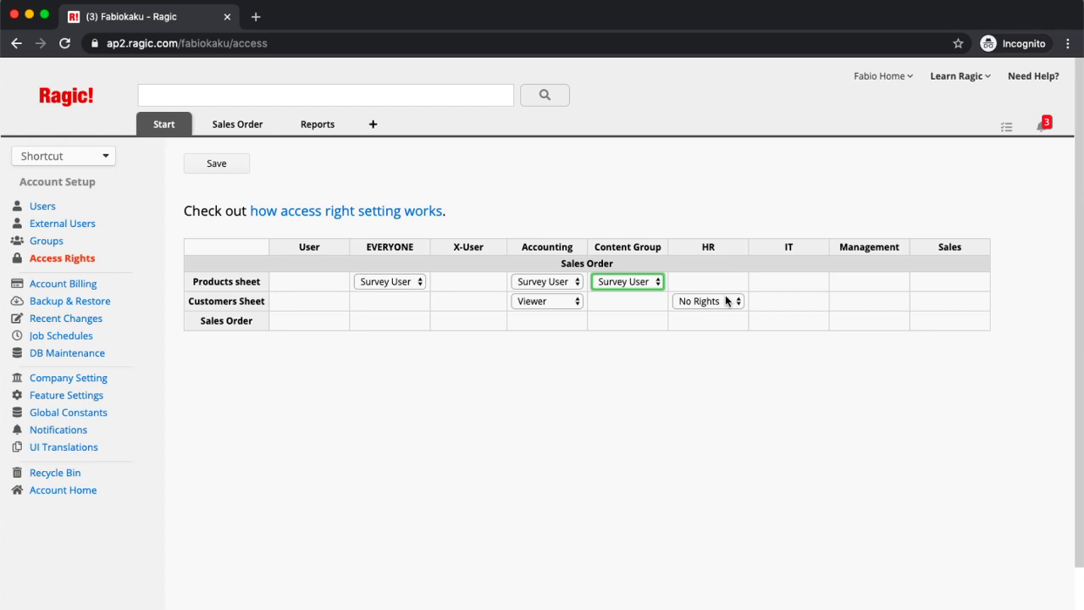
pyautogui.click(193, 172)
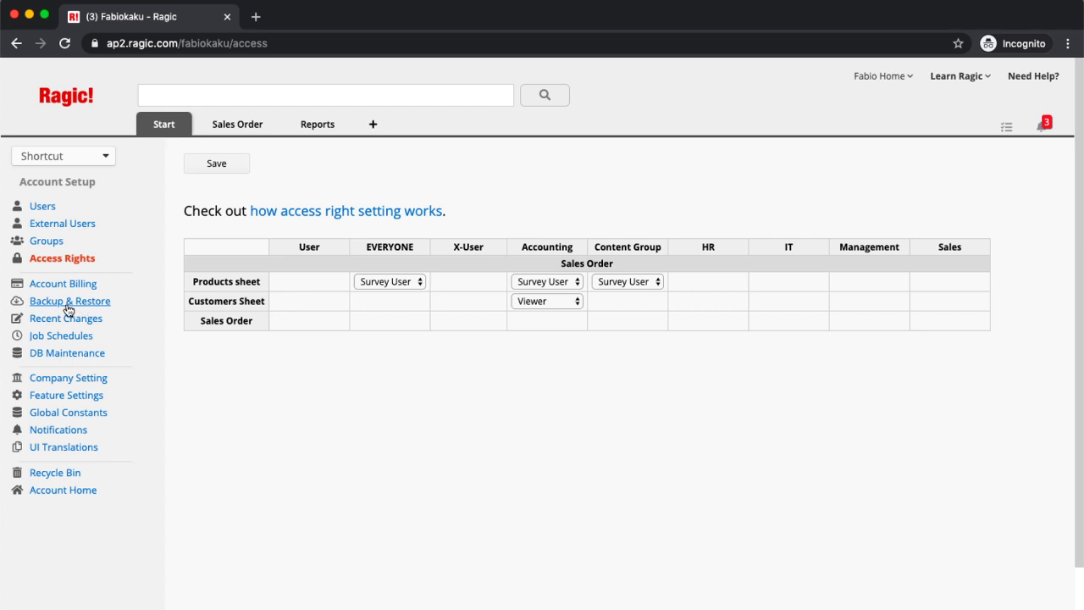
# - View the account's backup and restore options and its log of recent changes
pyautogui.click(68, 303)
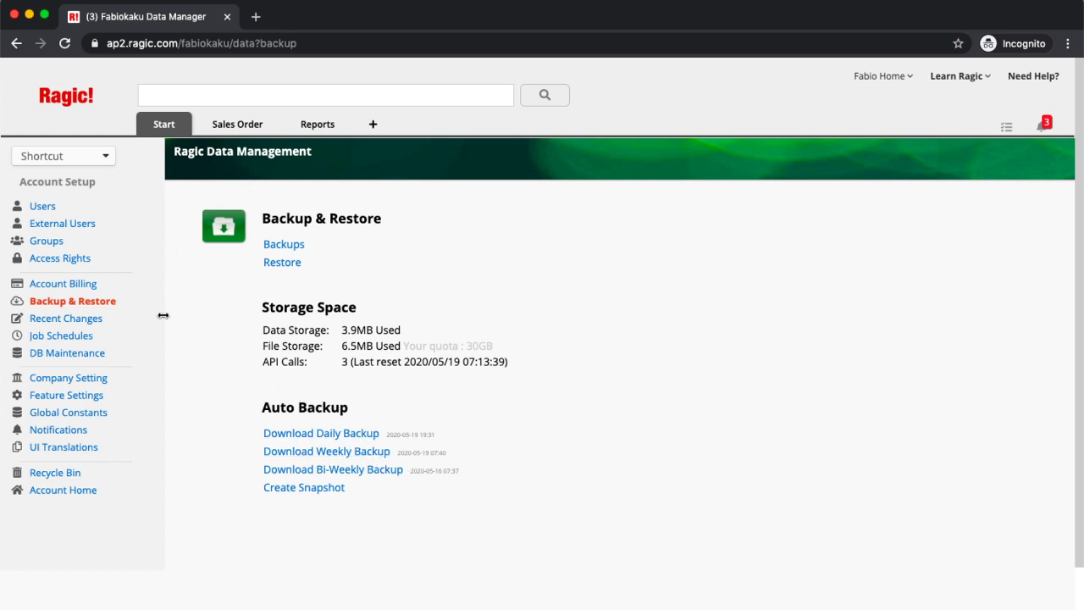
pyautogui.click(95, 327)
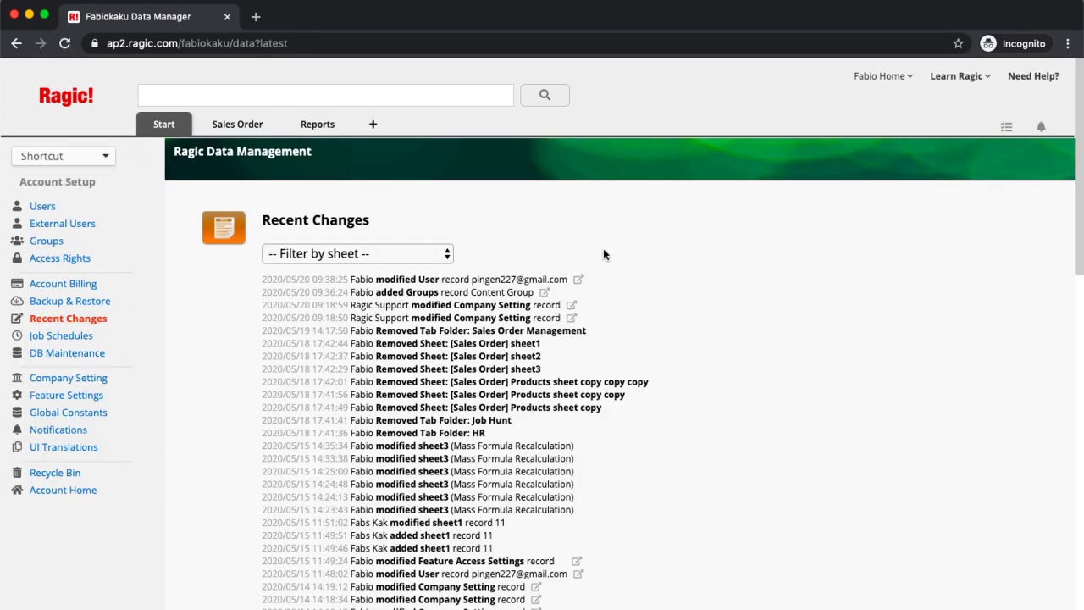
# - Examine the log of recent record, sheet and settings changes and the list of database design changes below it
pyautogui.scroll(-1, 604, 250)
pyautogui.scroll(-3, 559, 220)
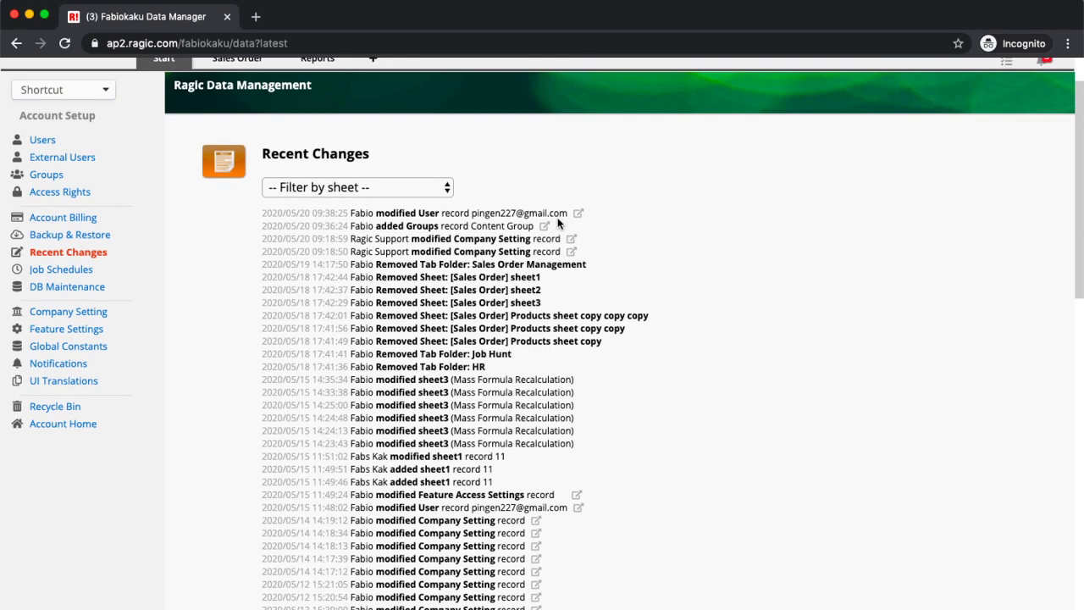
pyautogui.scroll(1, 453, 276)
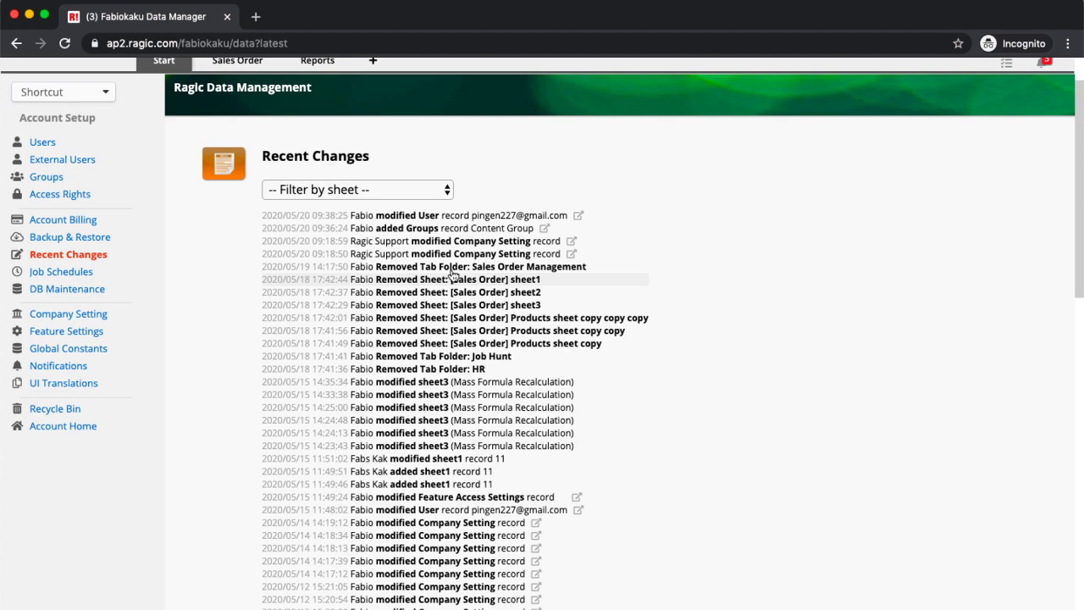
pyautogui.scroll(-1, 453, 276)
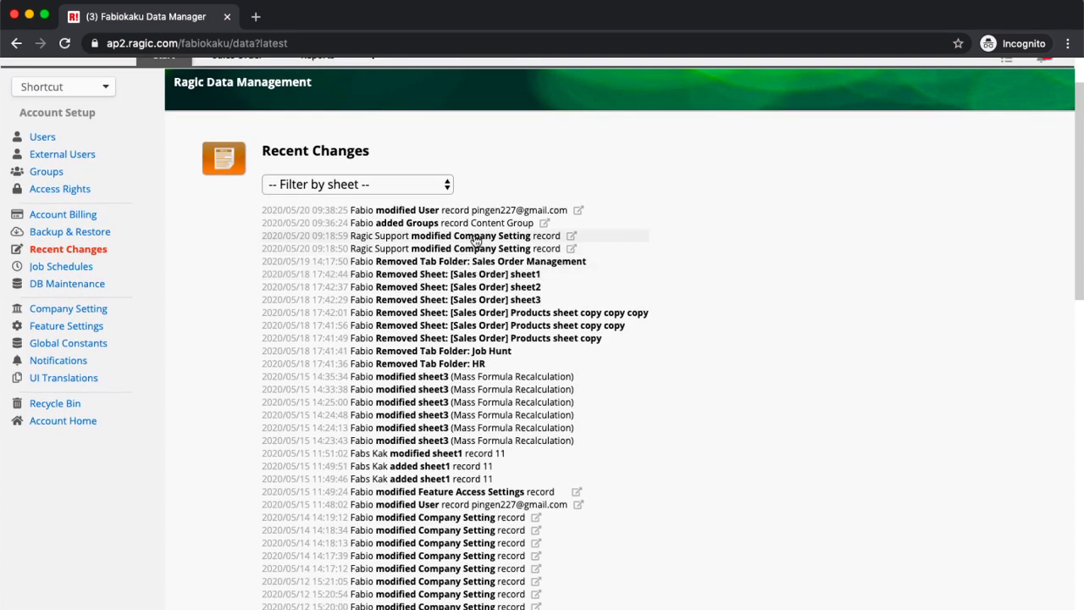
pyautogui.scroll(-2, 433, 285)
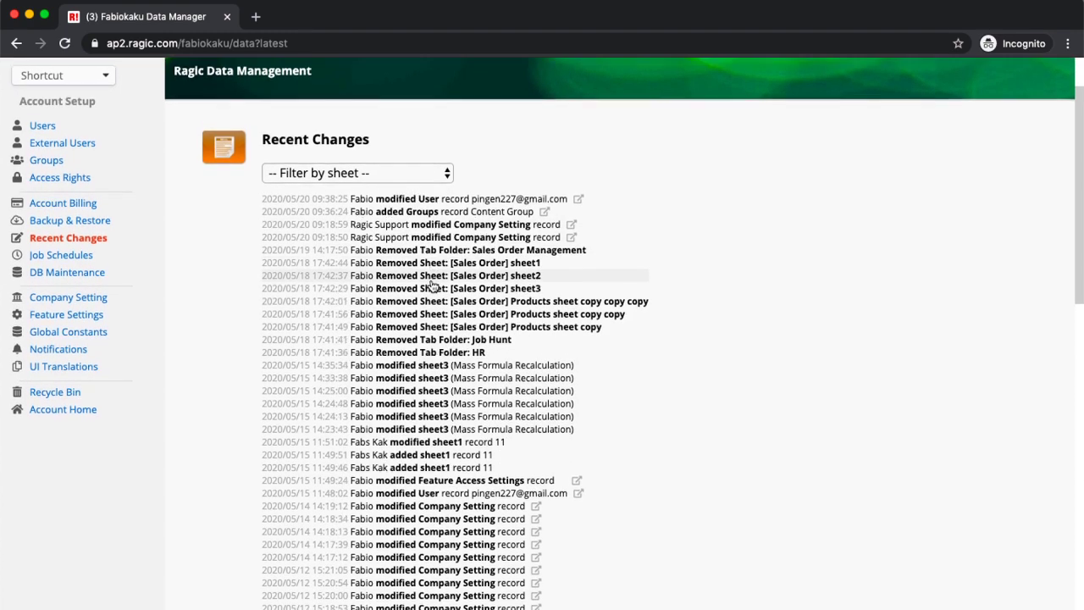
pyautogui.scroll(-1, 432, 285)
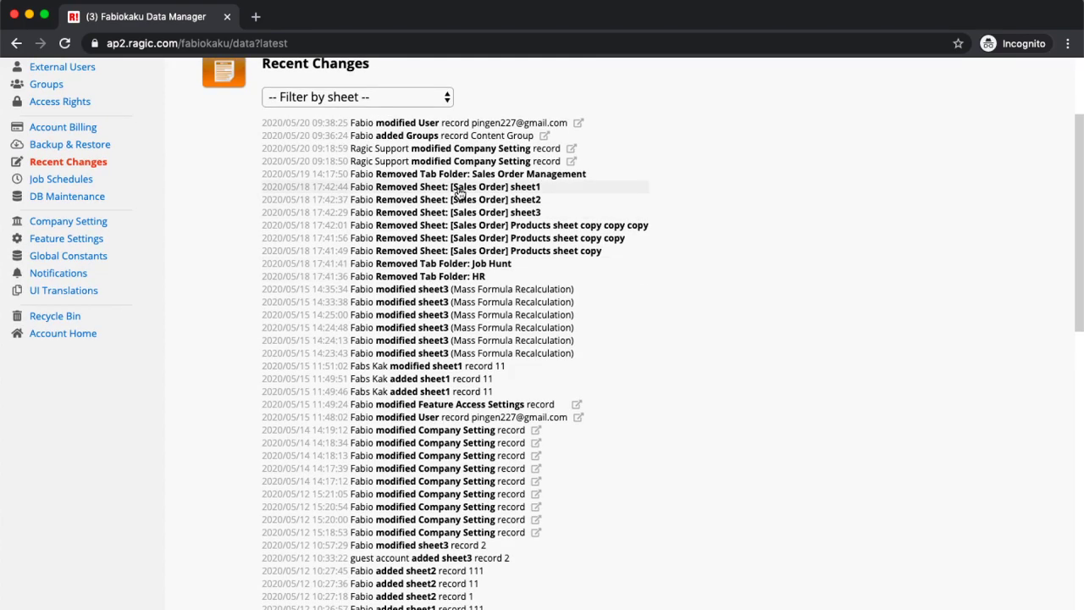
pyautogui.scroll(-5, 721, 152)
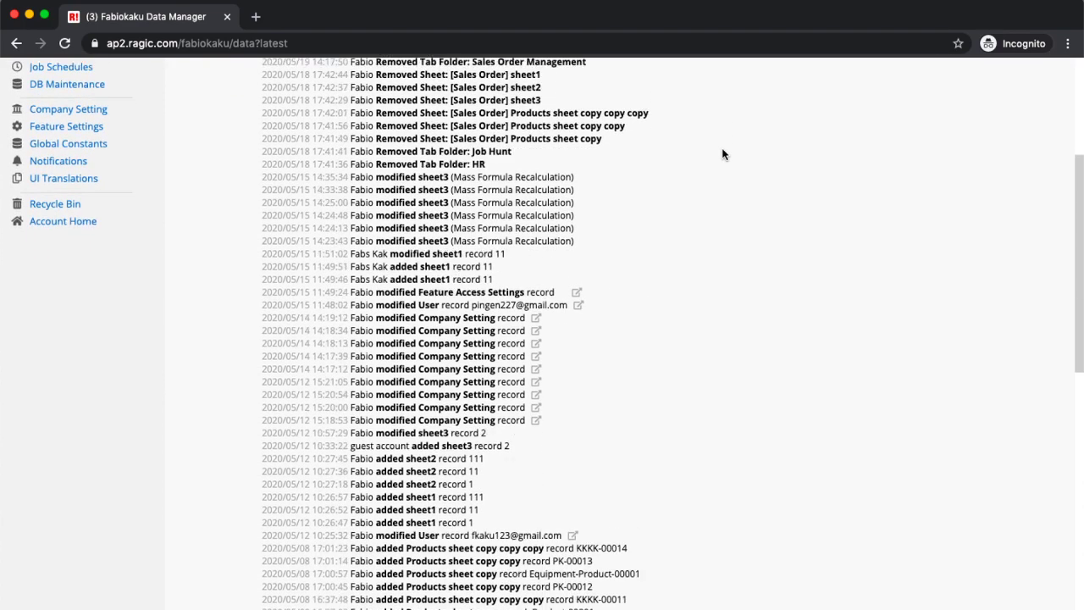
pyautogui.scroll(-7, 722, 154)
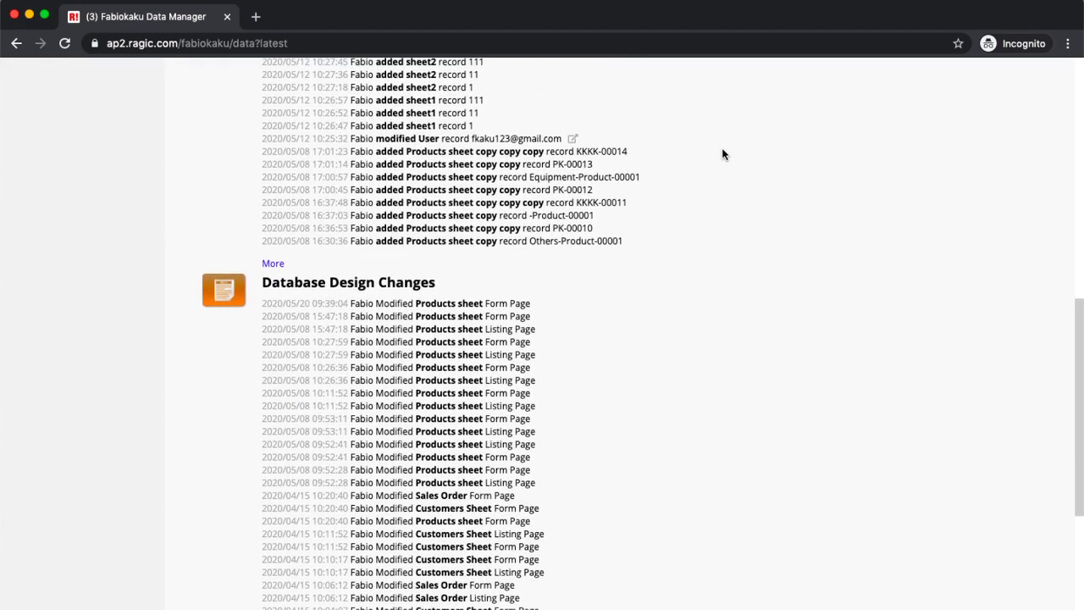
pyautogui.scroll(2, 397, 305)
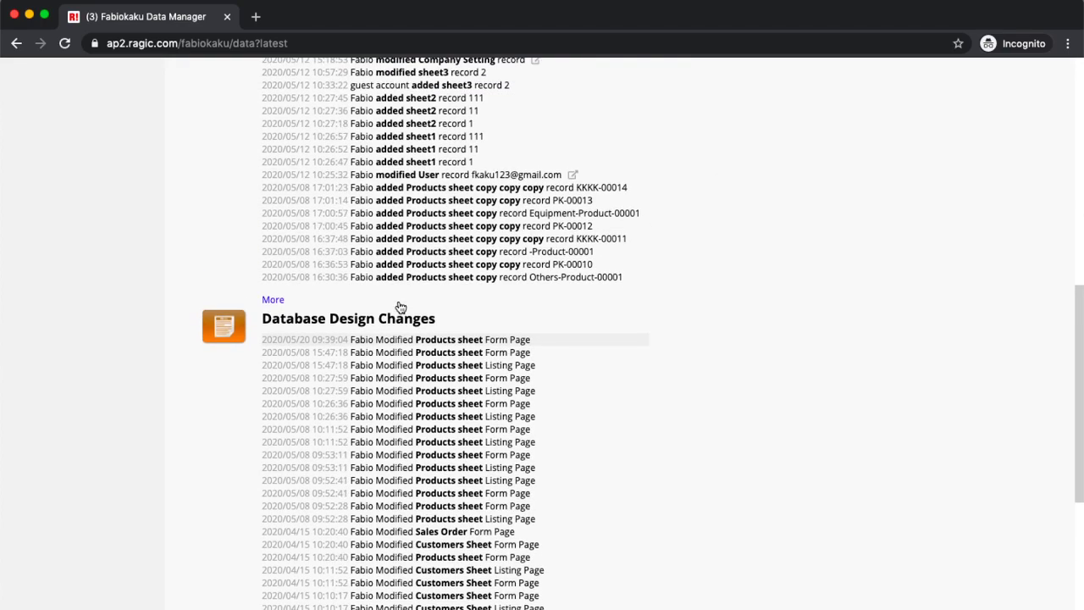
pyautogui.scroll(-5, 401, 306)
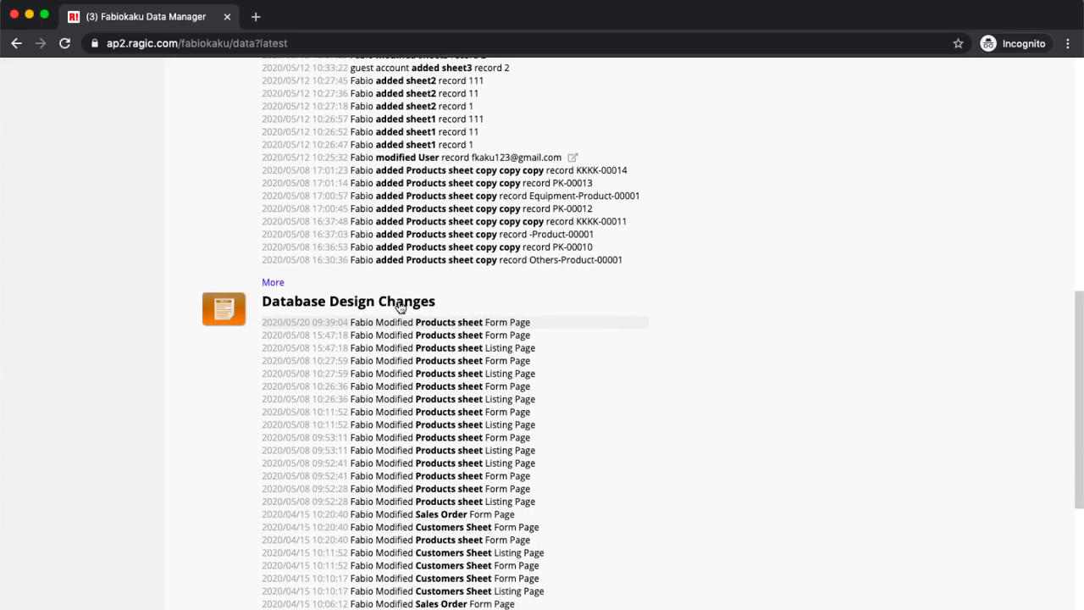
pyautogui.scroll(-4, 401, 307)
pyautogui.scroll(3, 401, 306)
pyautogui.scroll(12, 401, 307)
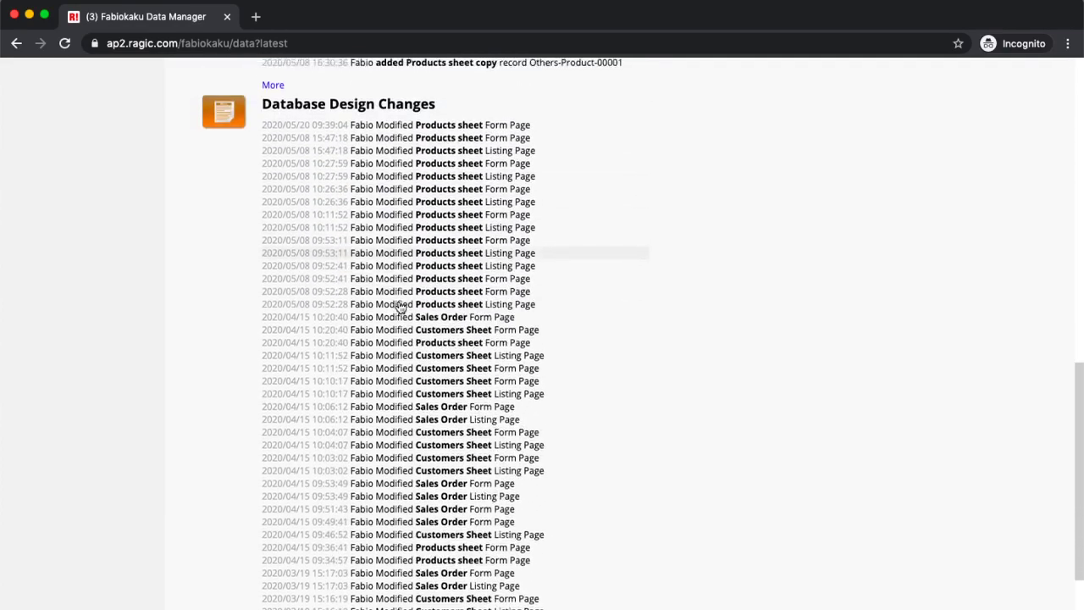
pyautogui.scroll(11, 401, 307)
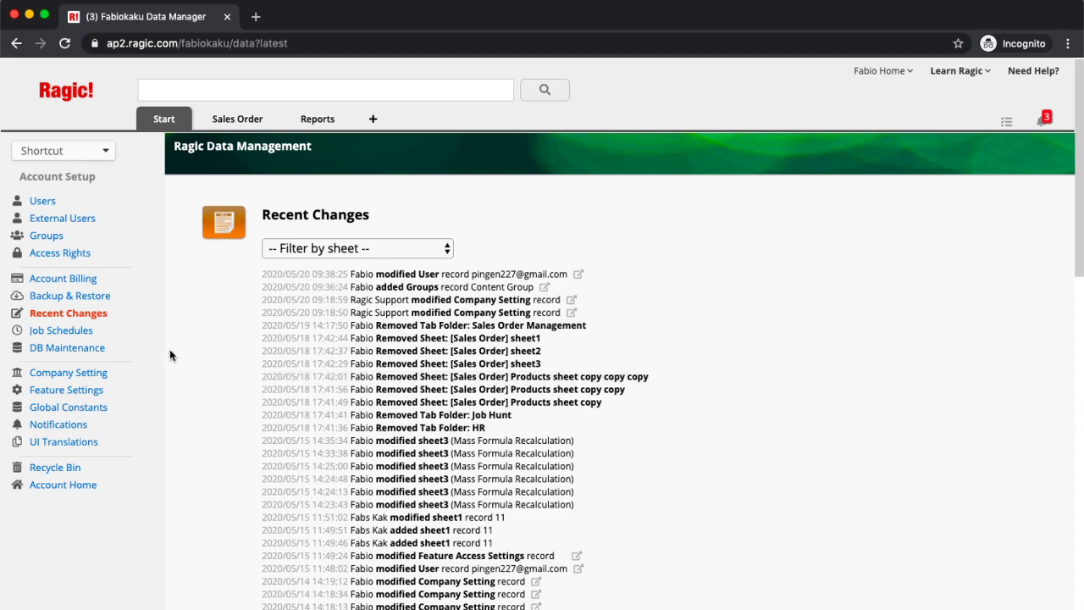
# - In the Company Setting, upload LOGO.png as the account logo, save the entry and reload the site
pyautogui.click(69, 373)
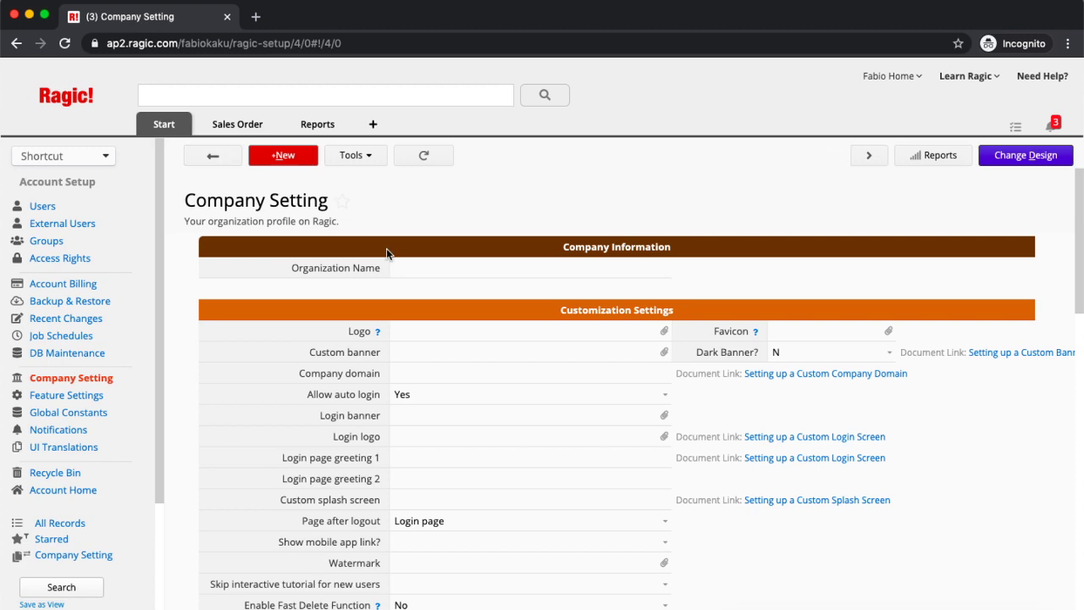
pyautogui.click(665, 333)
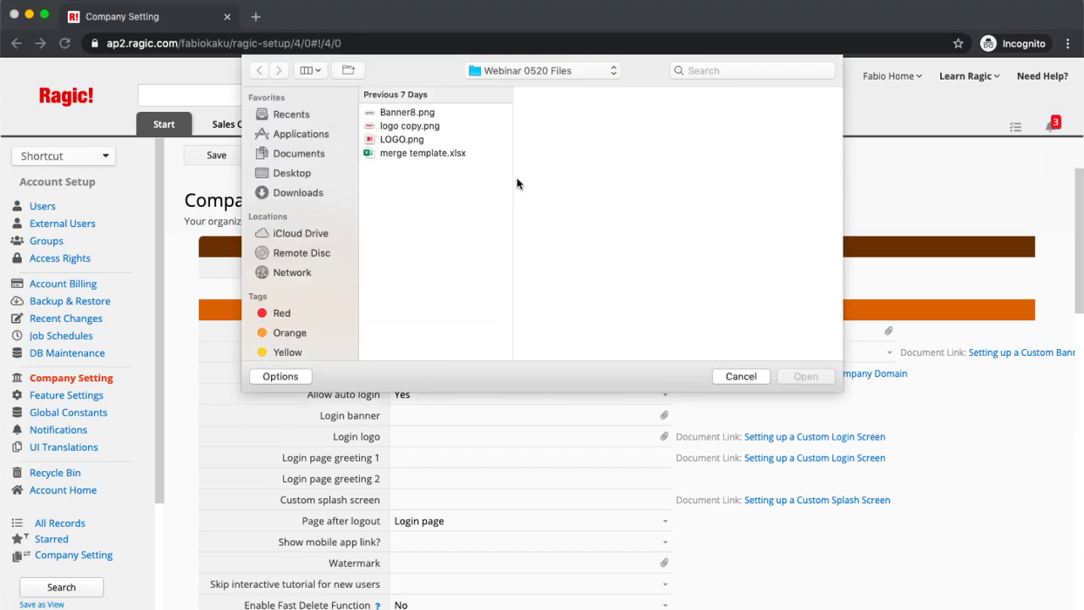
pyautogui.doubleClick(421, 141)
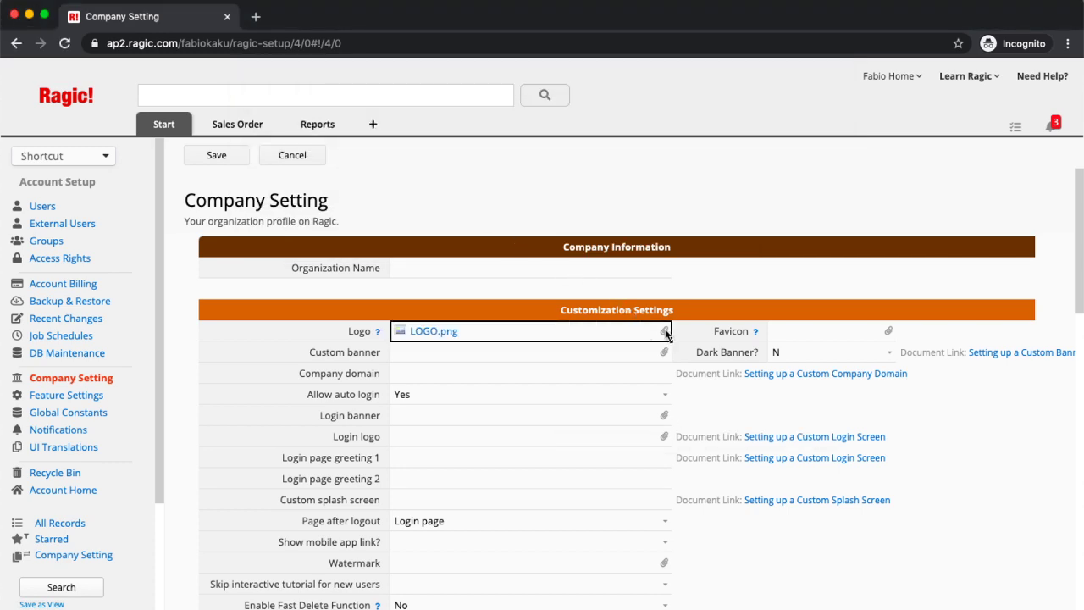
pyautogui.click(665, 332)
pyautogui.click(402, 142)
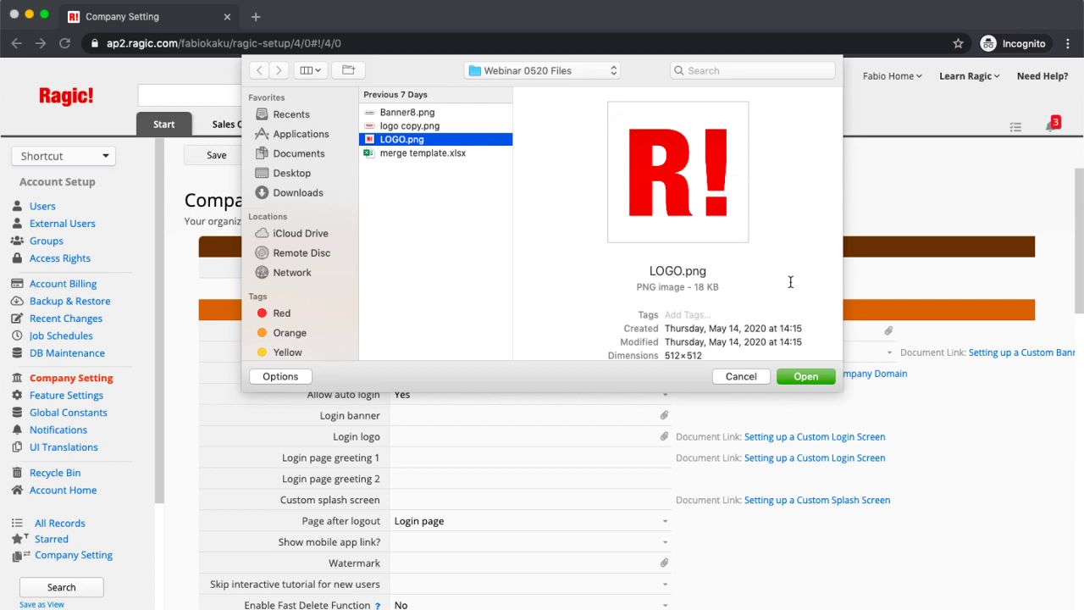
pyautogui.click(792, 375)
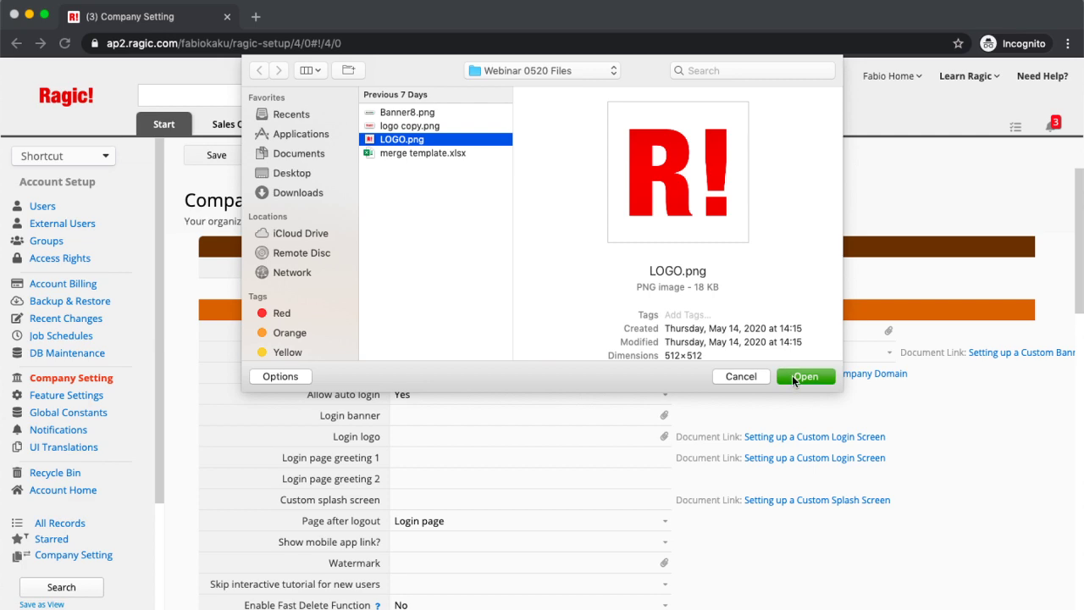
pyautogui.click(204, 155)
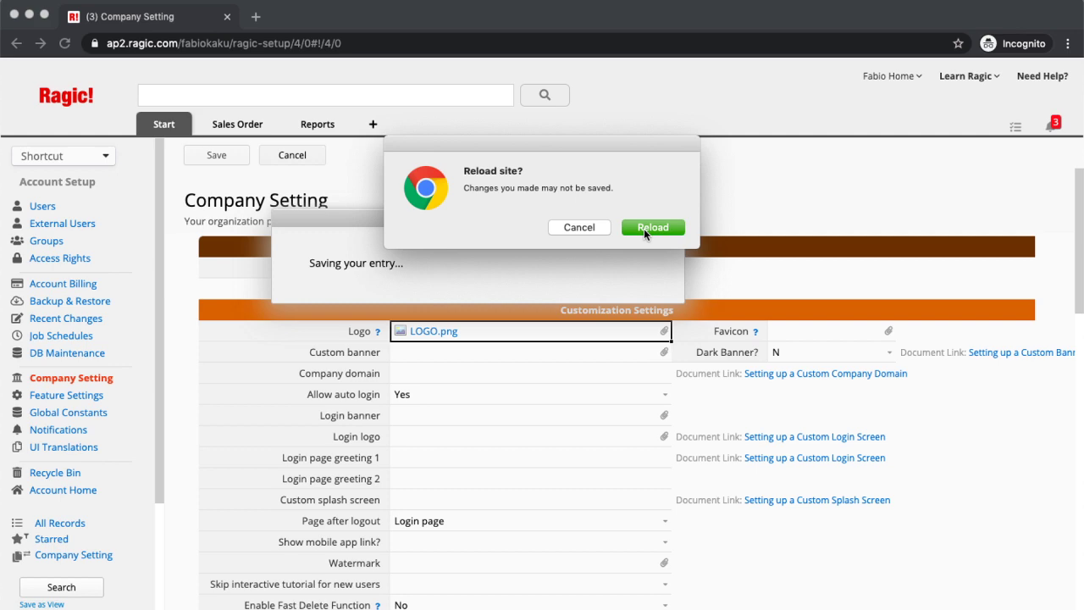
pyautogui.click(644, 227)
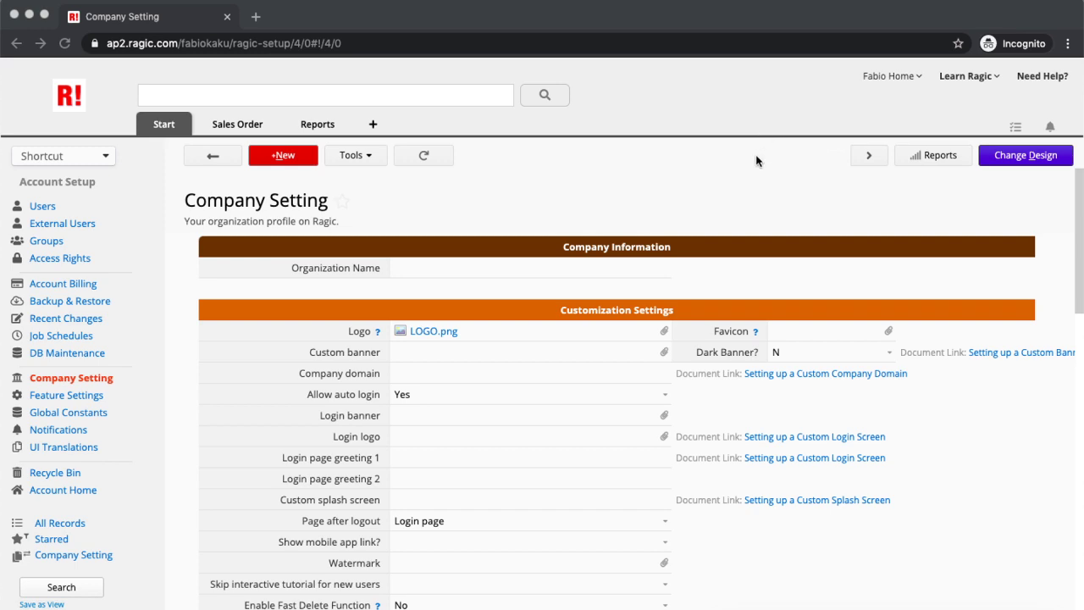
# - Upload Banner8.png as the custom banner in the Company Setting, save the entry and reload the site
pyautogui.click(665, 352)
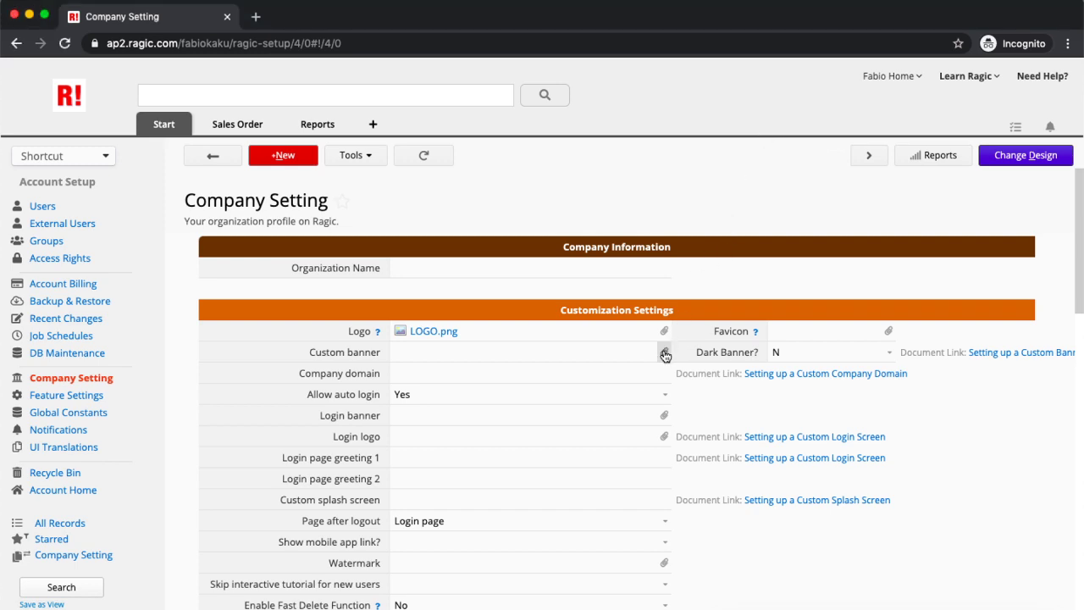
pyautogui.click(665, 353)
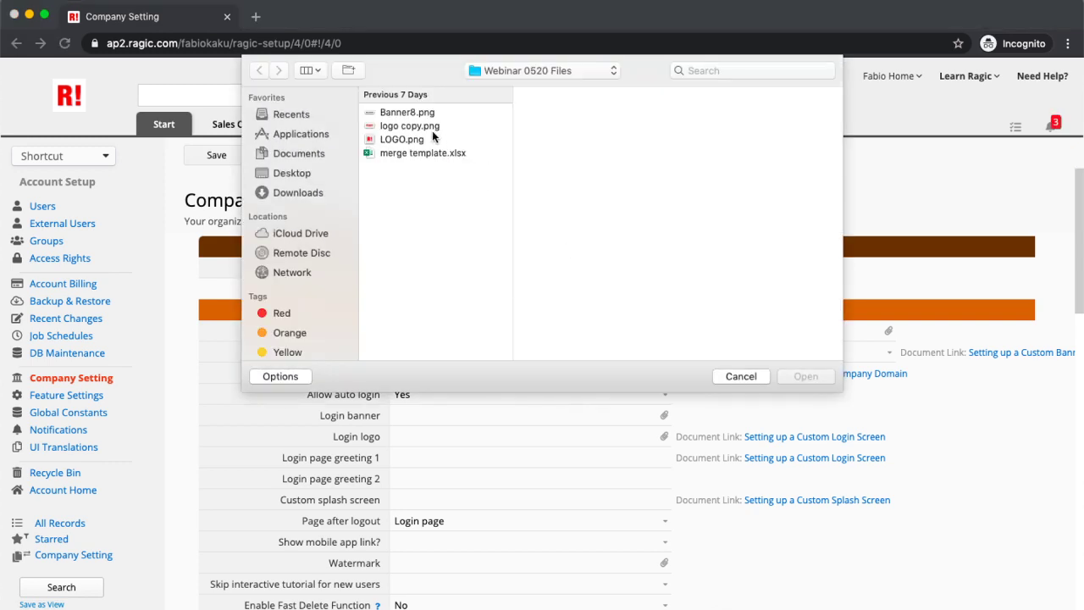
pyautogui.click(429, 113)
pyautogui.click(796, 376)
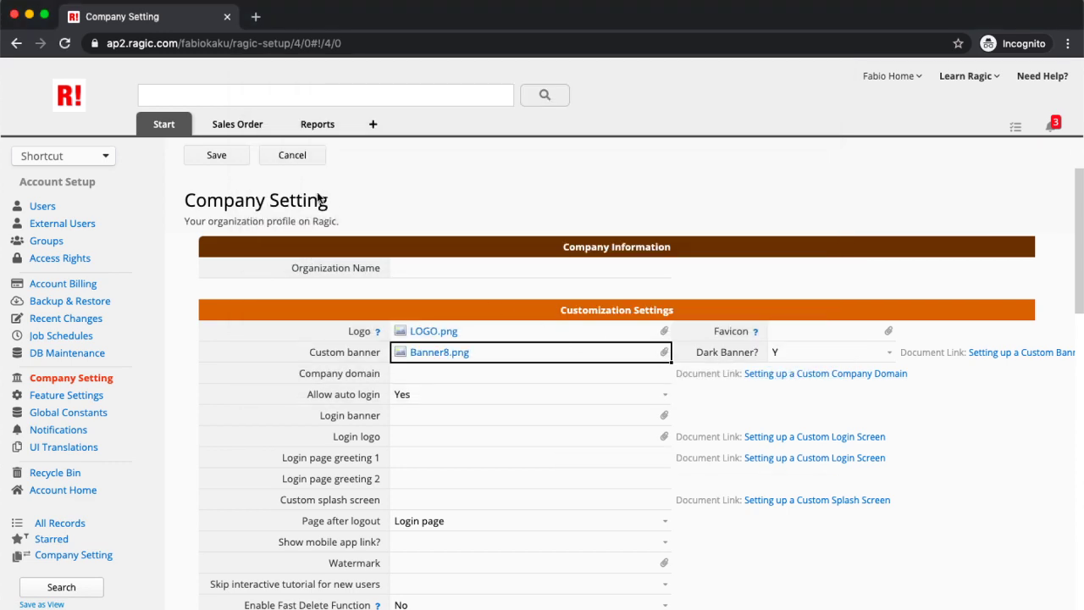
pyautogui.click(229, 159)
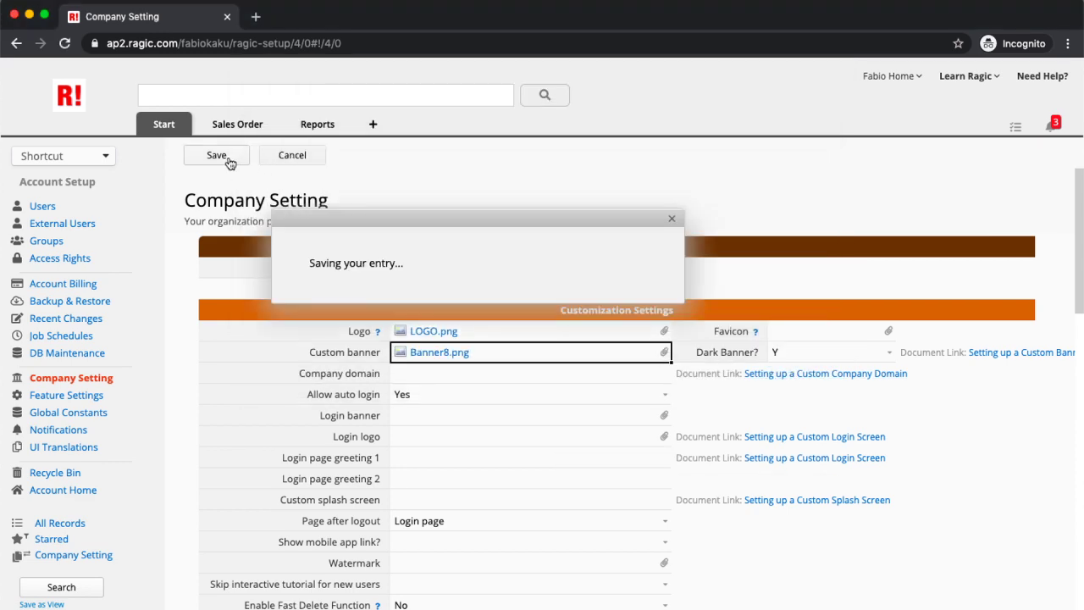
pyautogui.click(652, 224)
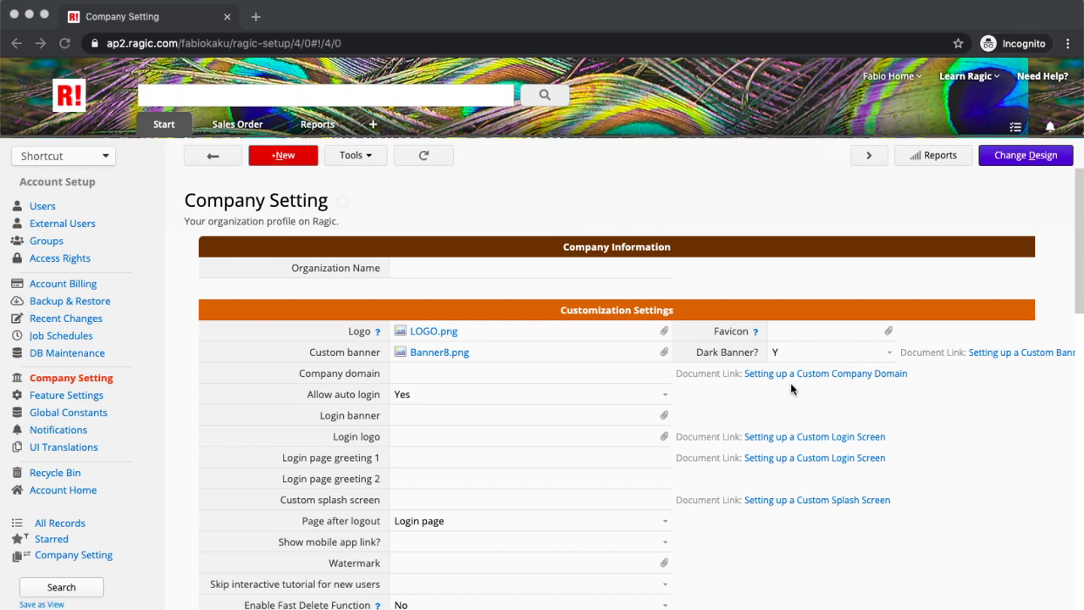
# - Remove the logo and custom banner files from the Customization Settings, save the entry and reload the site
pyautogui.scroll(-2, 484, 500)
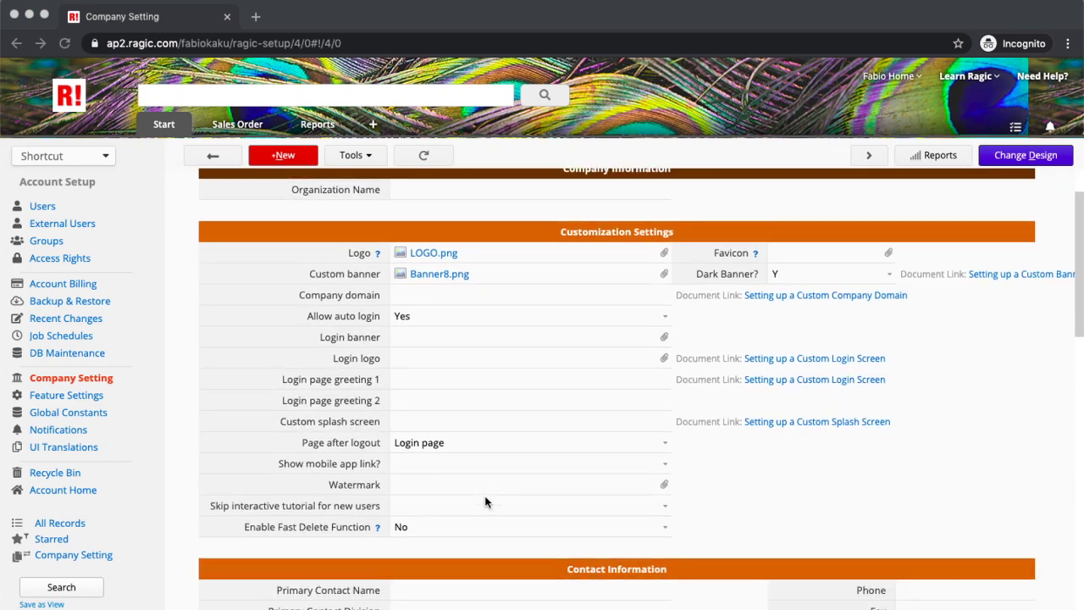
pyautogui.scroll(1, 484, 501)
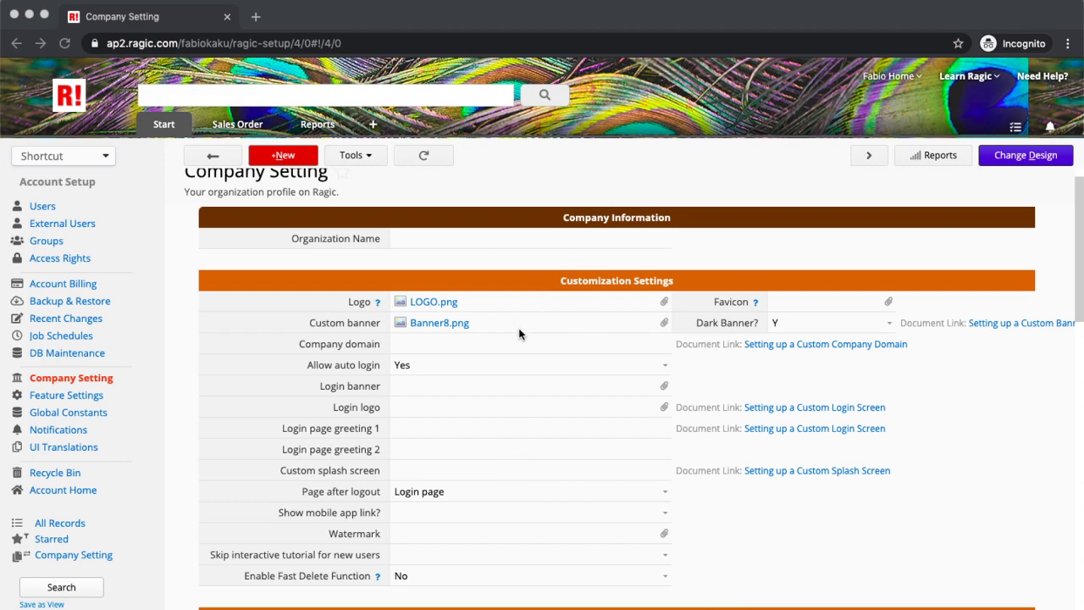
pyautogui.click(536, 305)
pyautogui.click(536, 305)
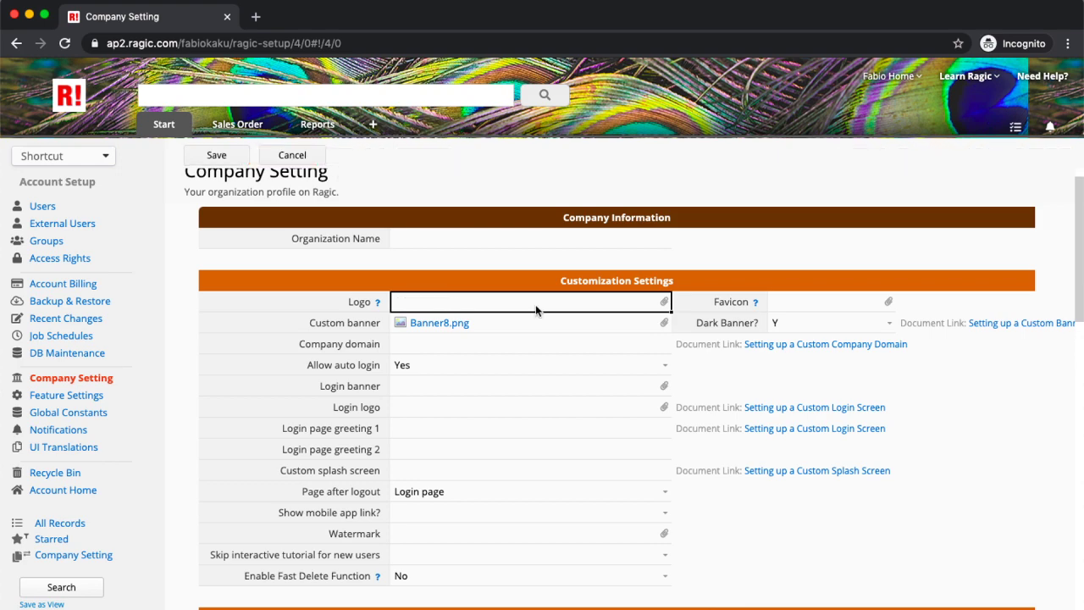
pyautogui.click(528, 327)
pyautogui.press('Delete')
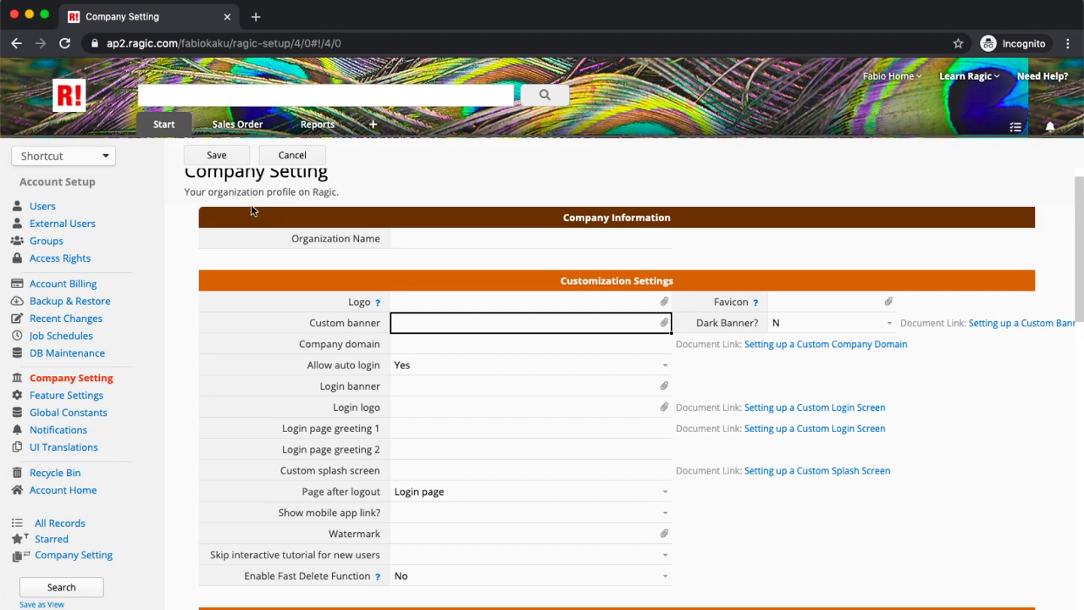
pyautogui.click(204, 153)
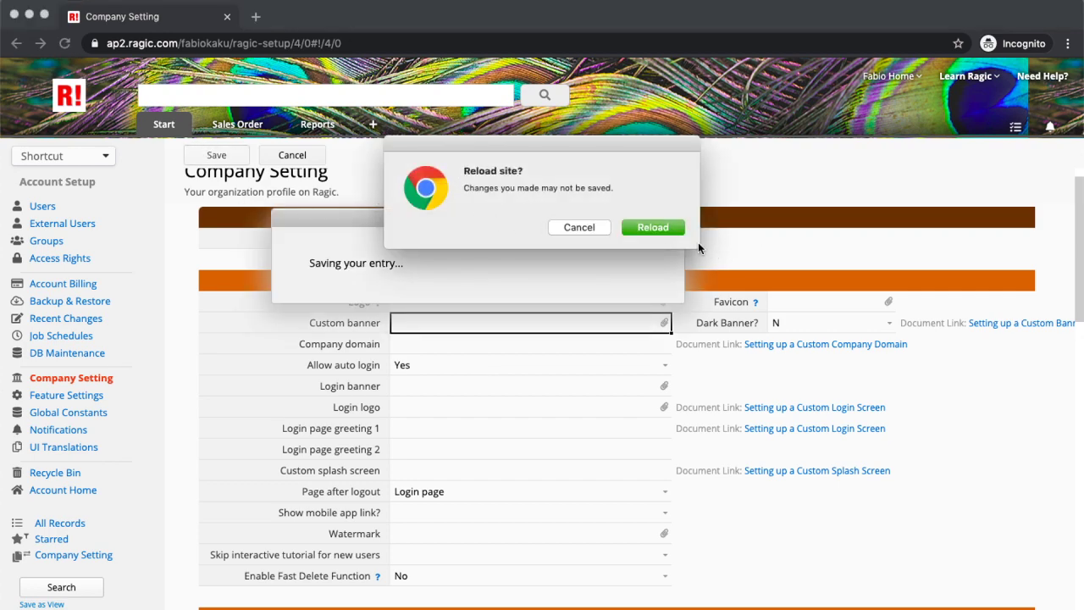
pyautogui.click(663, 228)
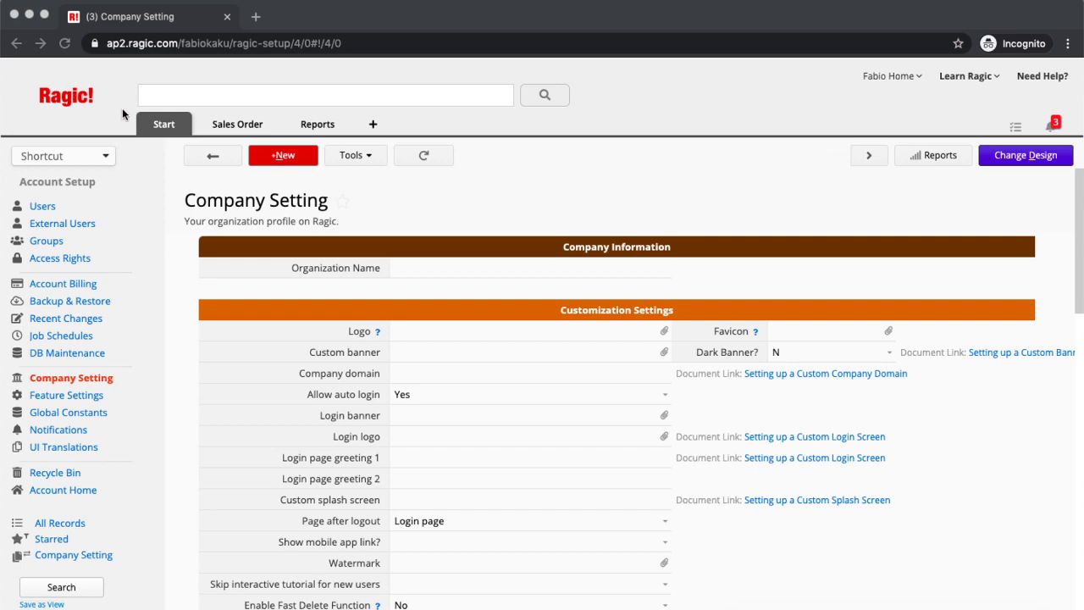
# - Review the Company Setting's customization, contact information, security and account settings, including password rules and default formats
pyautogui.scroll(-2, 399, 340)
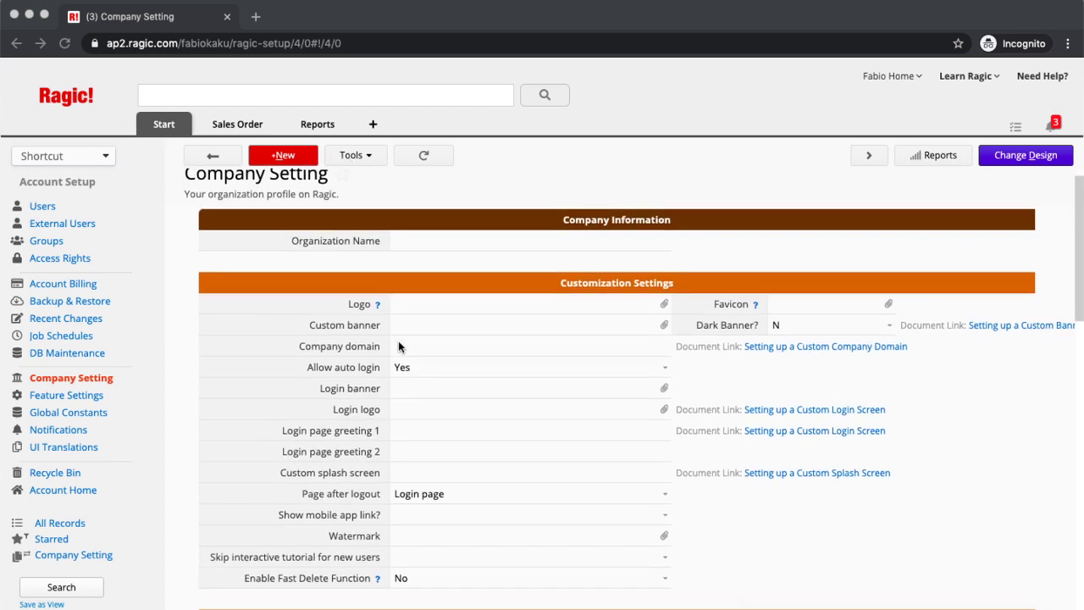
pyautogui.scroll(-3, 399, 340)
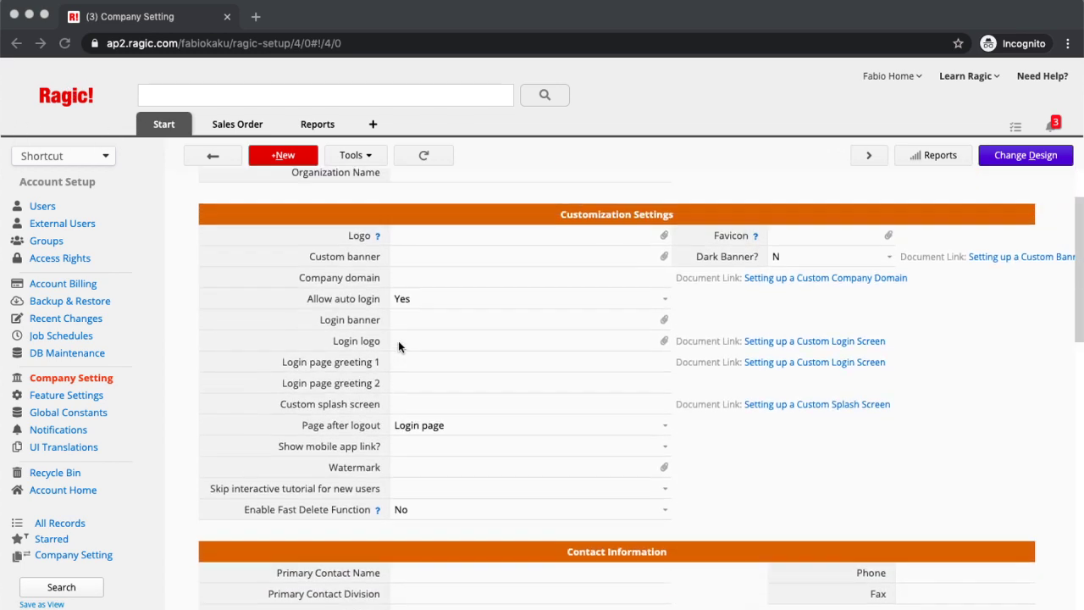
pyautogui.scroll(-4, 398, 340)
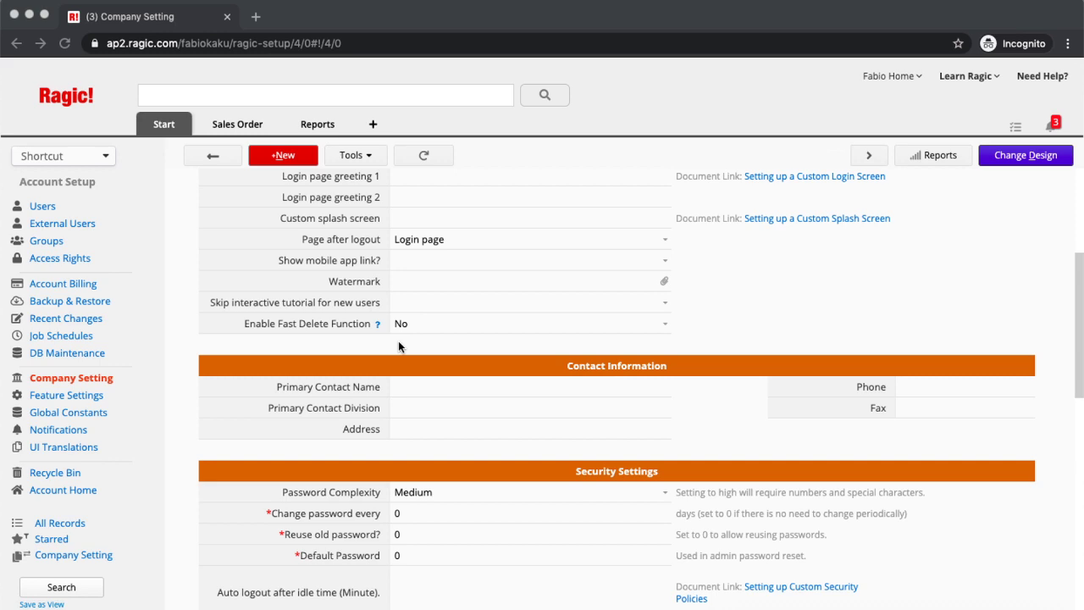
pyautogui.scroll(-3, 398, 340)
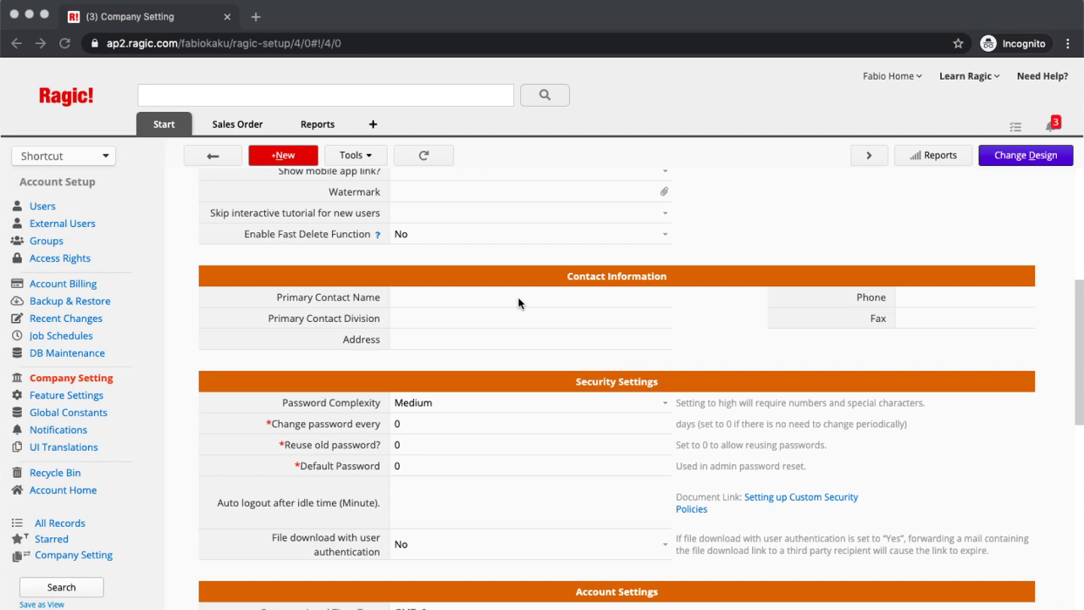
pyautogui.scroll(-5, 553, 323)
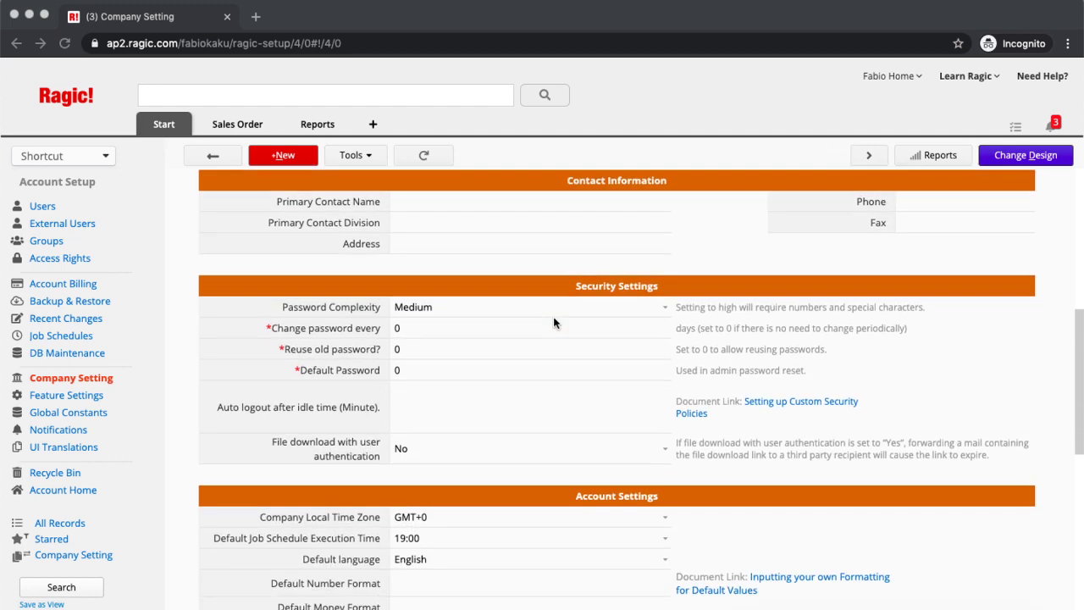
pyautogui.scroll(-1, 465, 383)
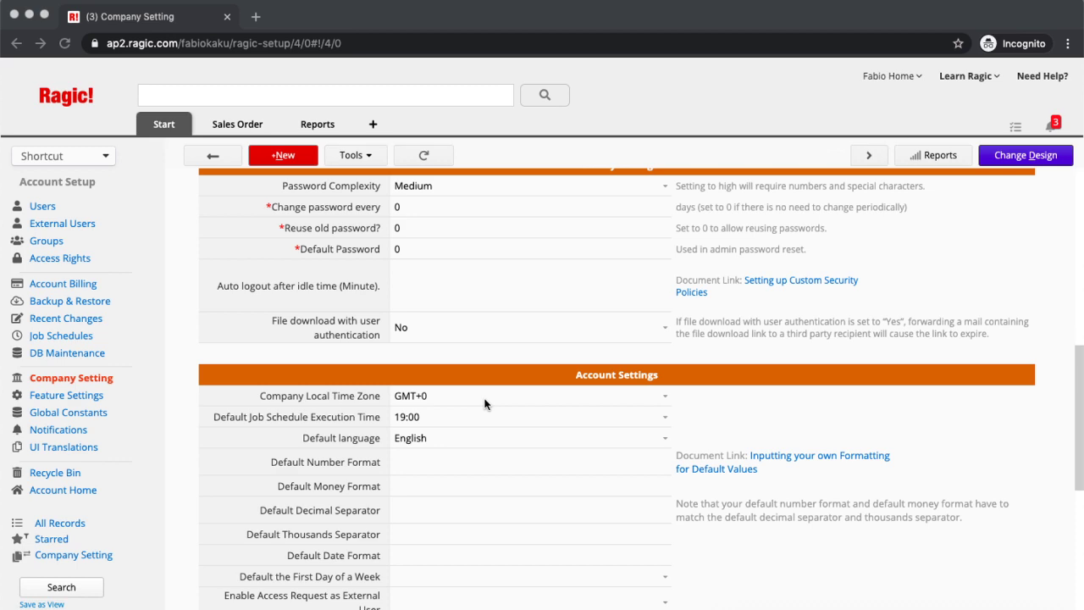
# - Open the Feature Settings and review which groups may use each import/export, reporting, mass and basic action
pyautogui.scroll(-3, 485, 404)
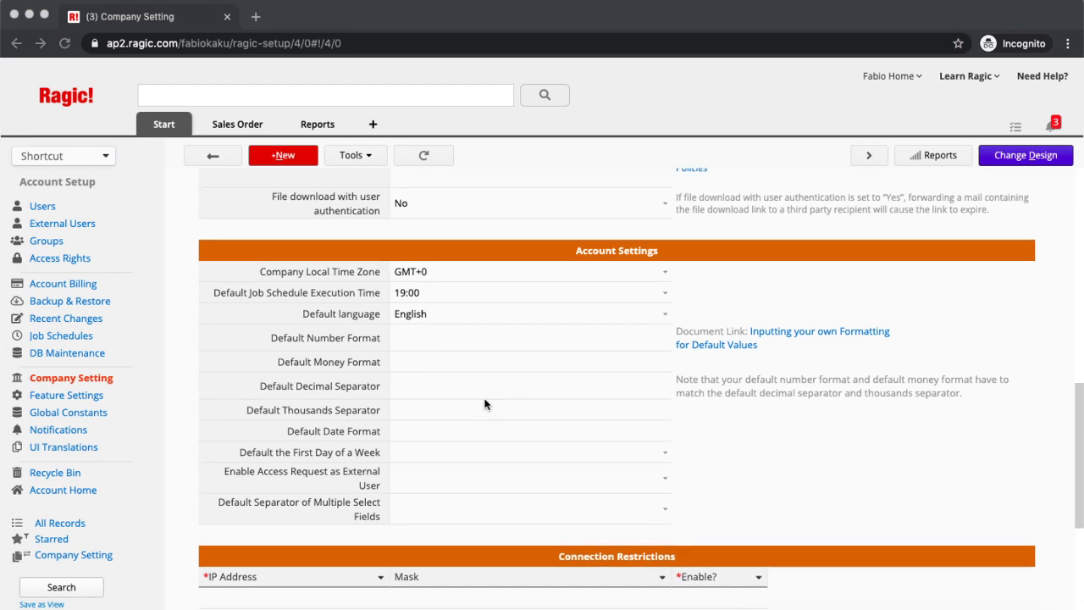
pyautogui.scroll(1, 484, 404)
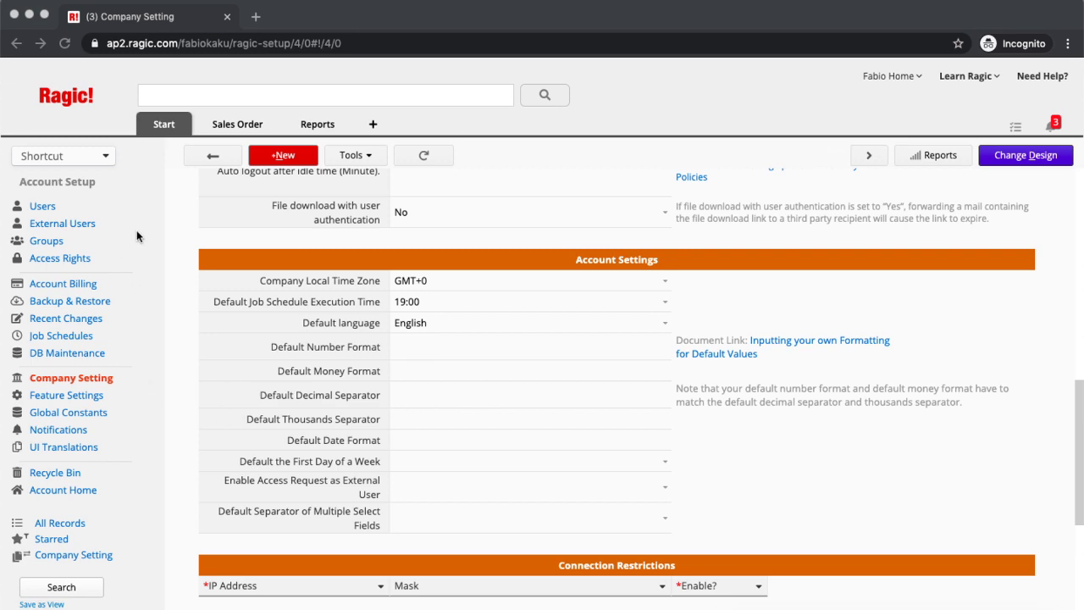
pyautogui.click(58, 399)
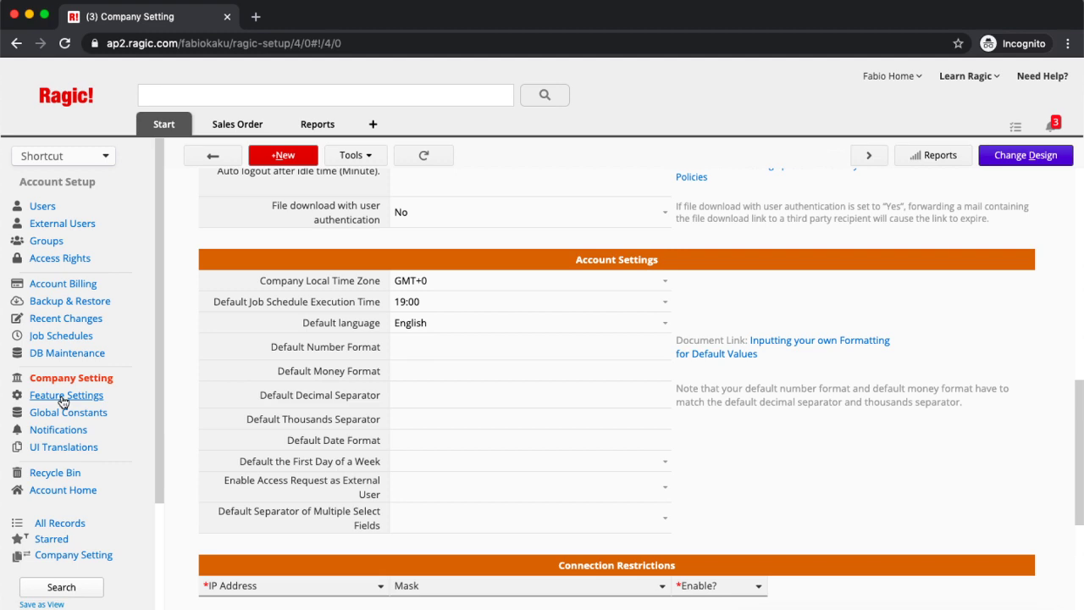
pyautogui.click(61, 396)
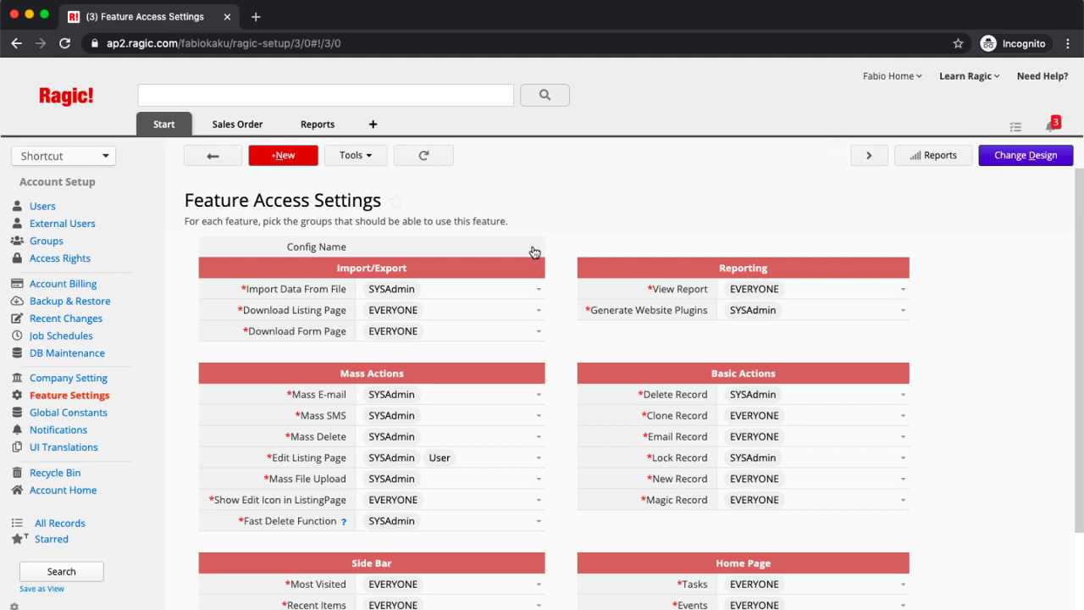
pyautogui.scroll(-1, 559, 205)
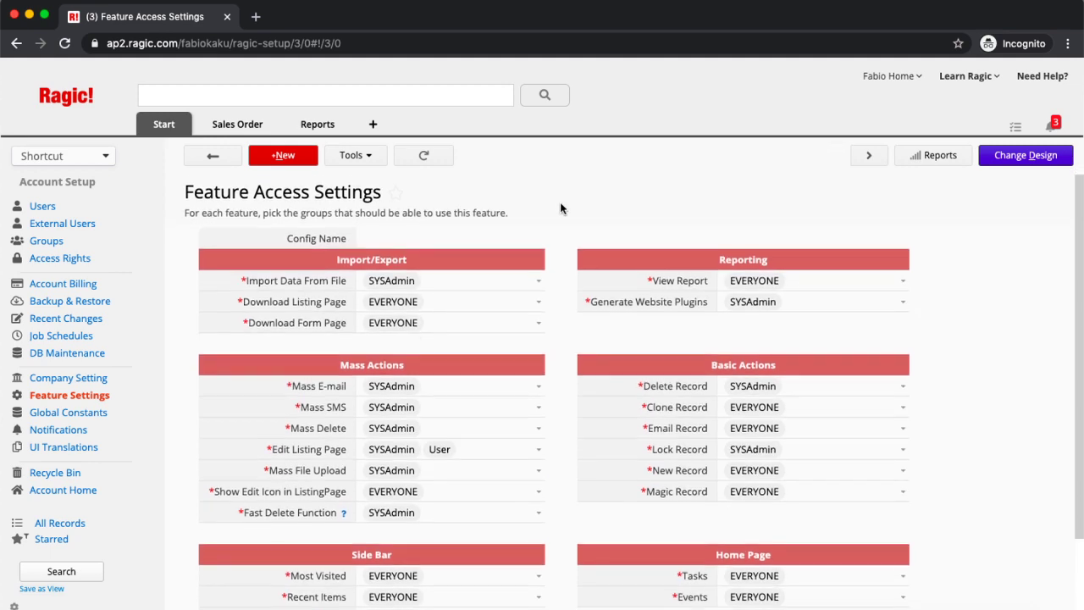
pyautogui.scroll(-1, 560, 204)
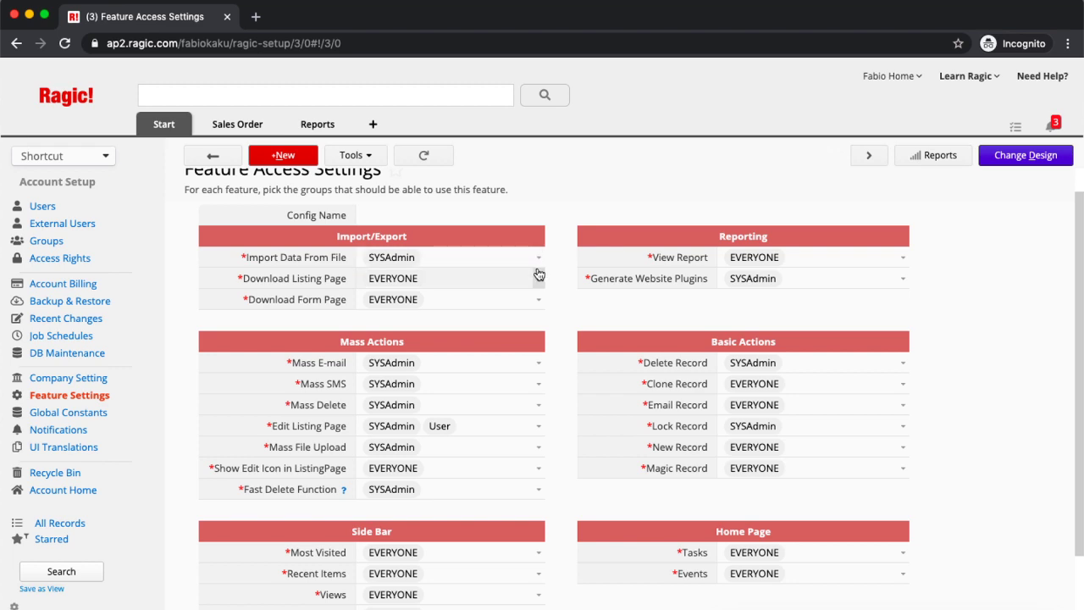
# - Grant the Content Group access to the Mass E-mail feature, save the entry and reload the site
pyautogui.click(539, 366)
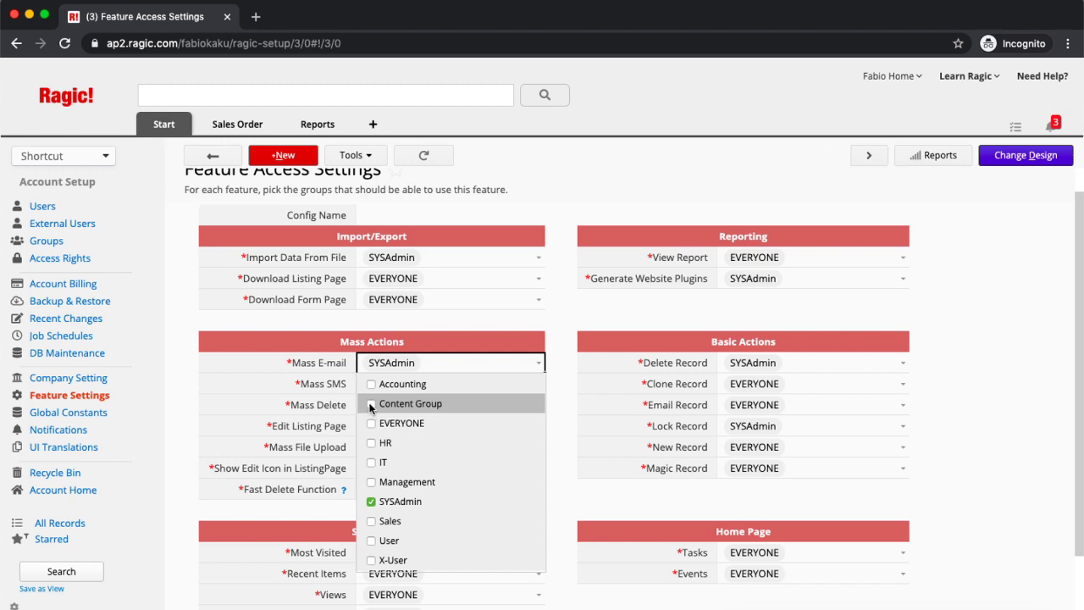
pyautogui.click(371, 405)
pyautogui.click(217, 161)
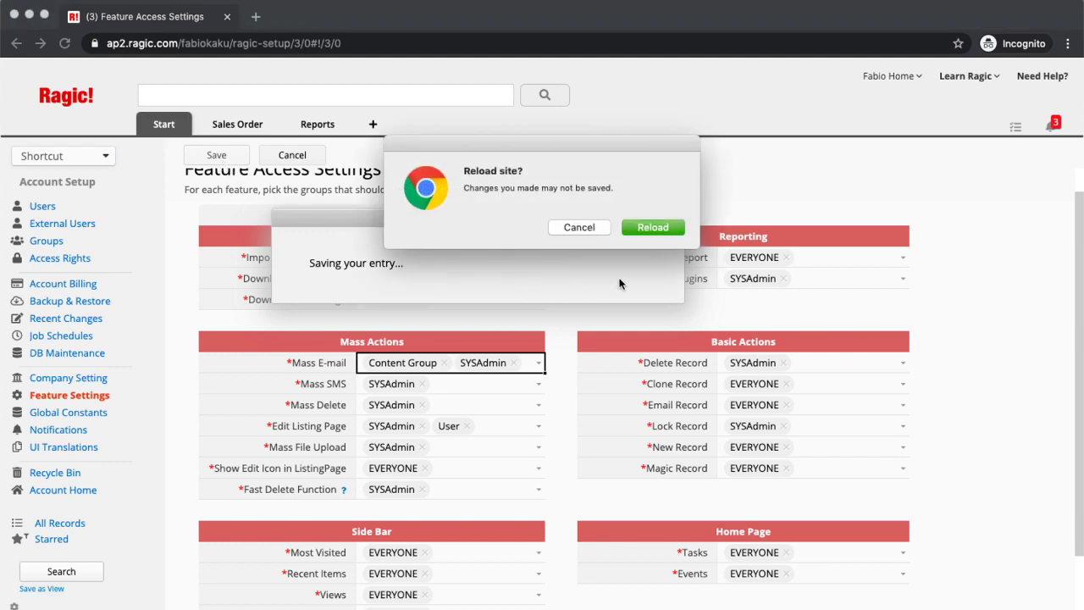
pyautogui.click(653, 227)
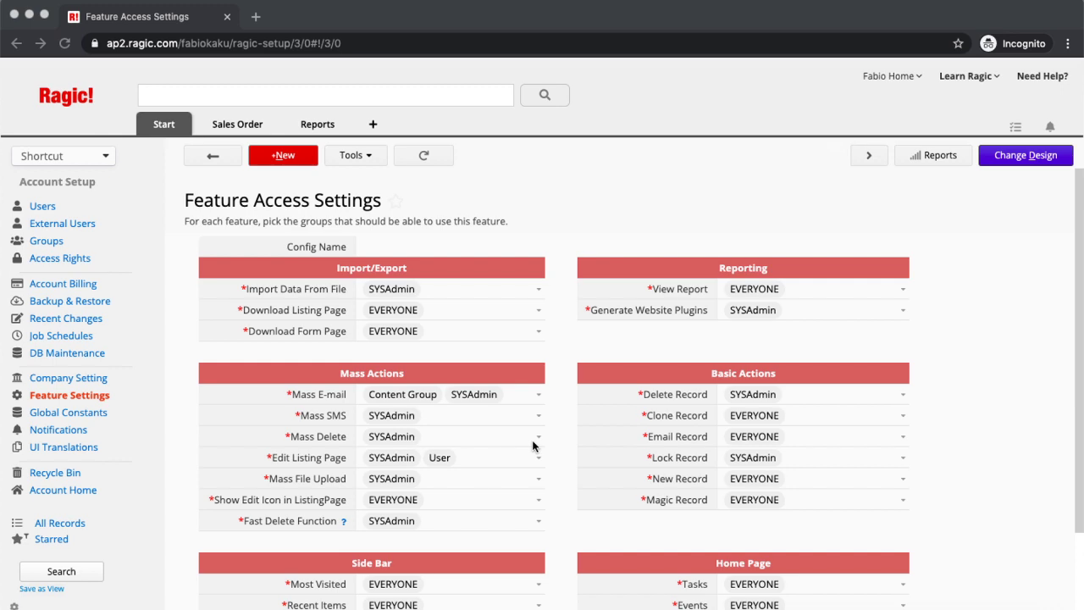
# - Examine the Feature Access Settings alongside the editing, export, import and sharing tools that they control
pyautogui.scroll(-1, 533, 445)
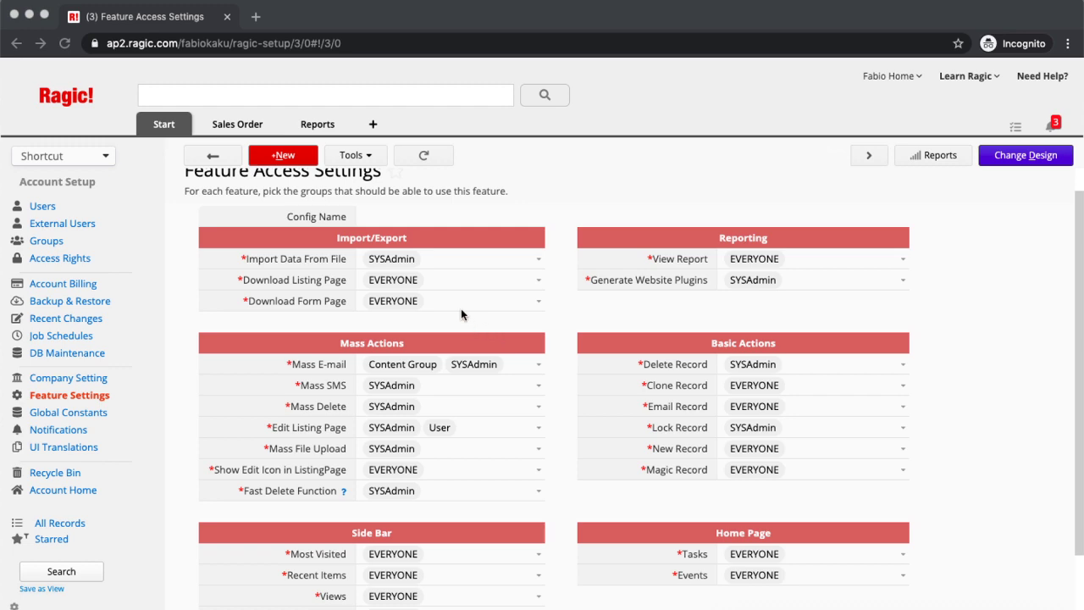
pyautogui.click(370, 165)
pyautogui.click(370, 165)
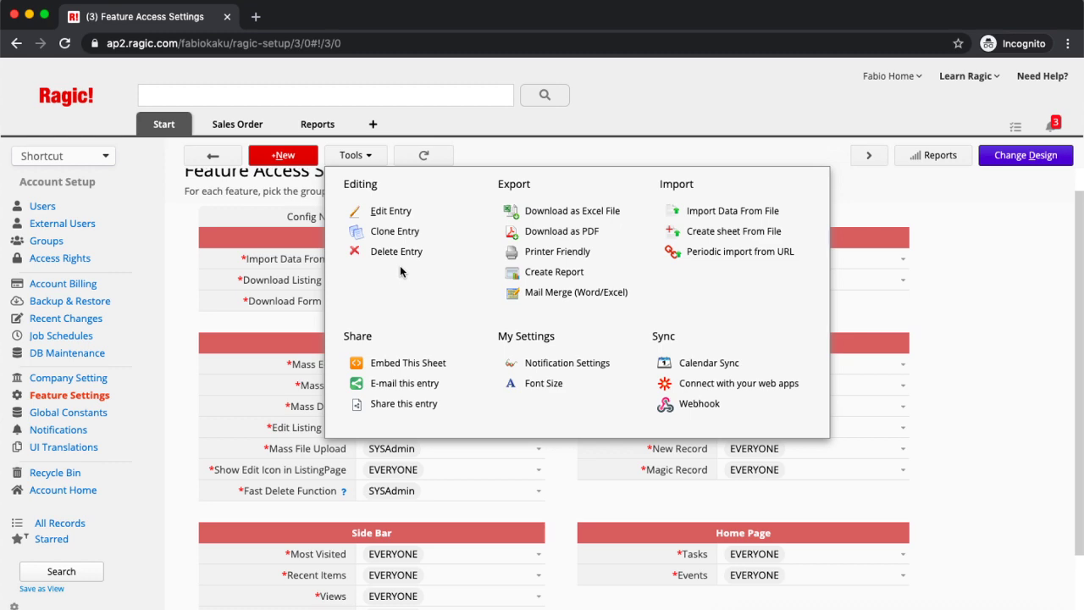
pyautogui.click(287, 368)
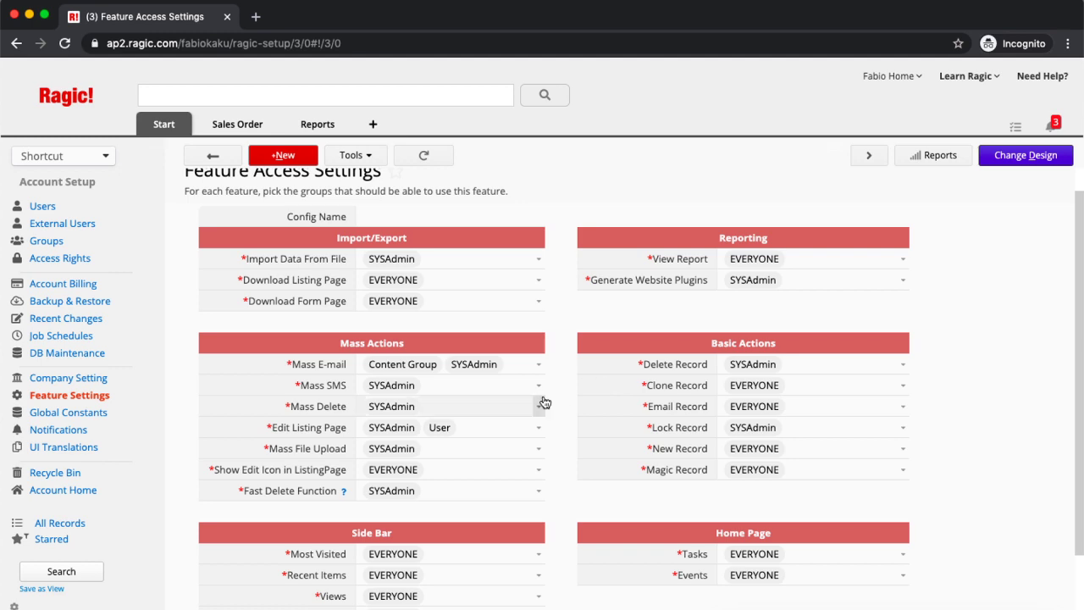
pyautogui.scroll(1, 543, 402)
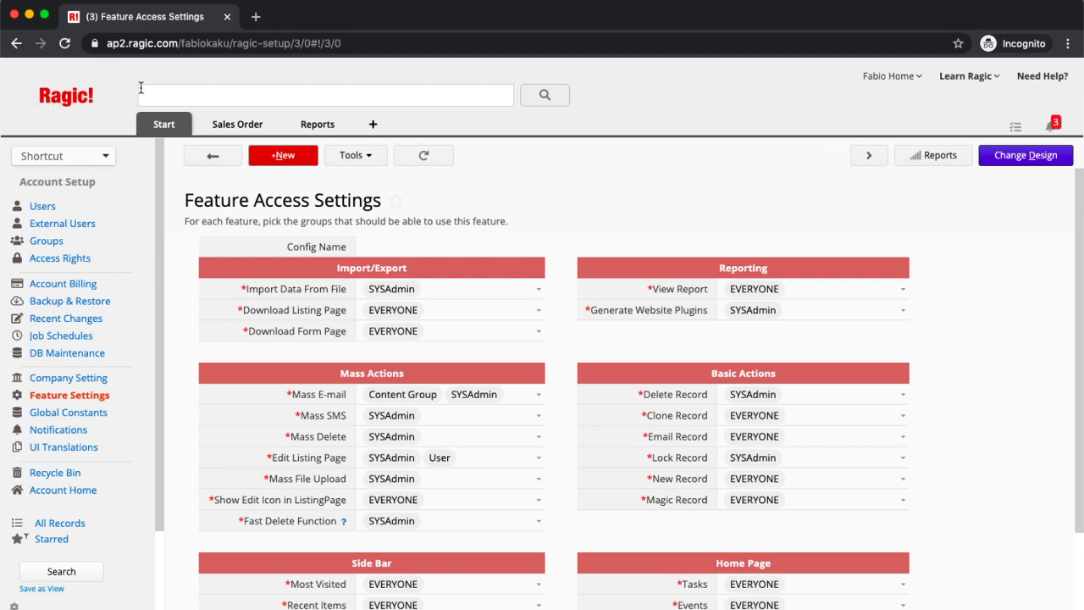
# - Return to the account home page and install the Sales Order Management template from the Sales category
pyautogui.click(76, 104)
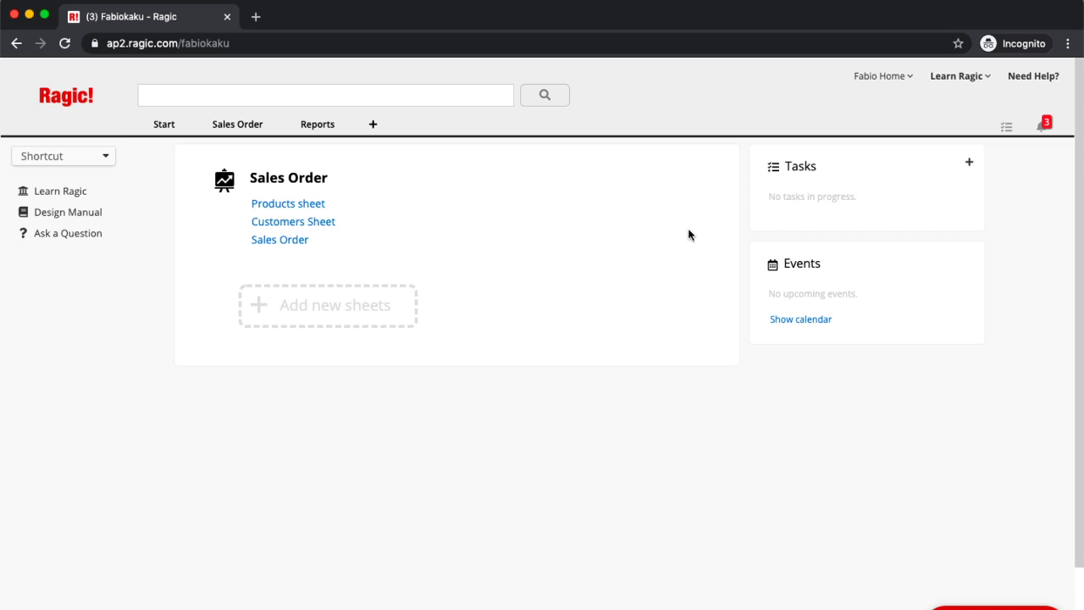
pyautogui.click(374, 125)
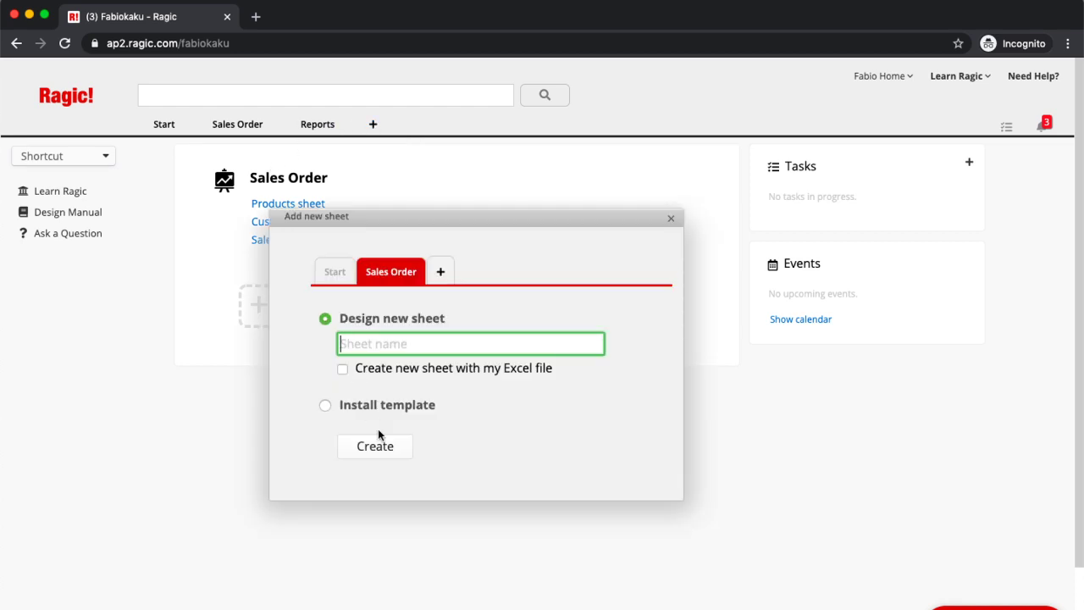
pyautogui.click(325, 407)
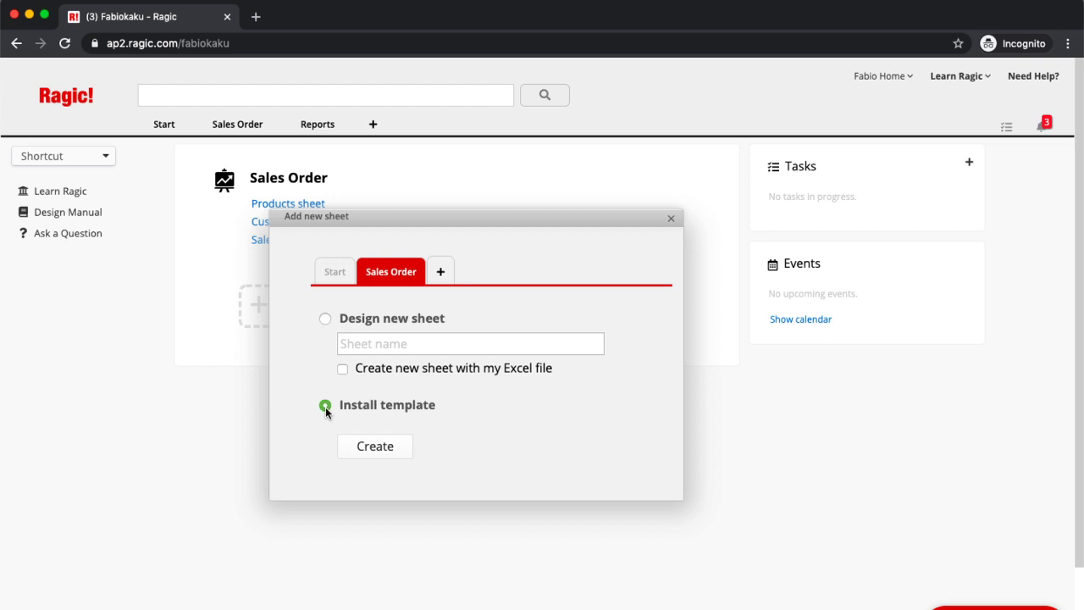
pyautogui.click(344, 448)
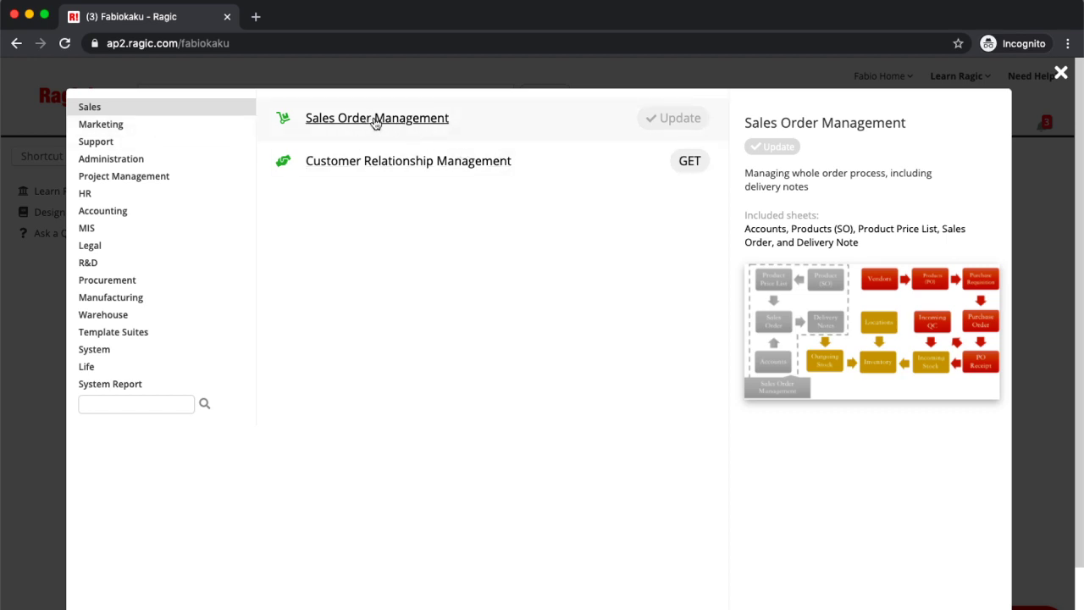
pyautogui.click(675, 115)
pyautogui.click(187, 298)
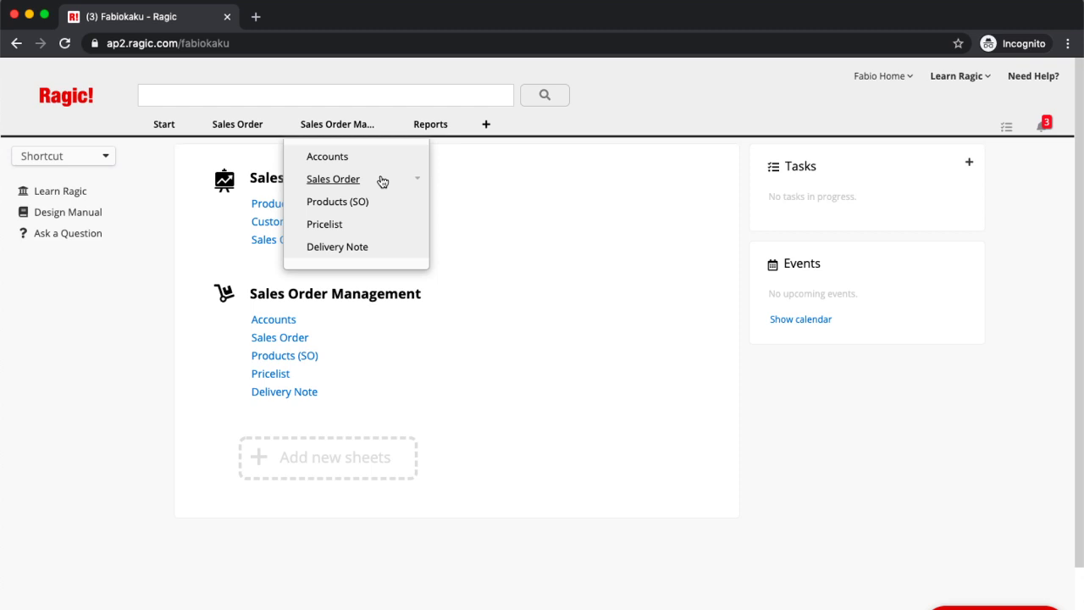
# - Open the Ragic, Inc. entry in the Accounts sheet of Sales Order Management and review its account, address and contact sections
pyautogui.click(373, 156)
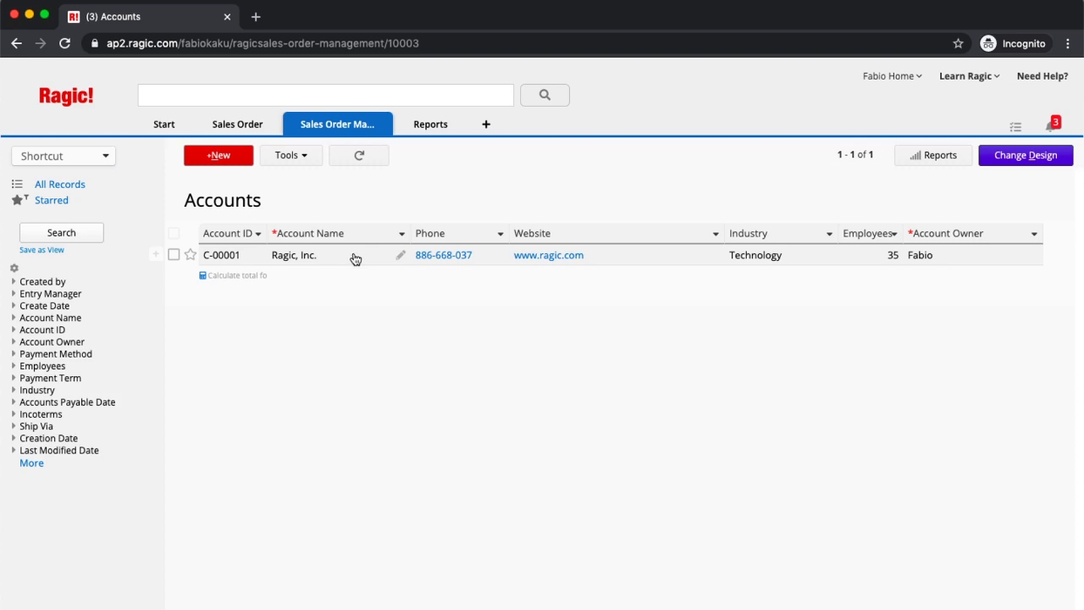
pyautogui.click(355, 257)
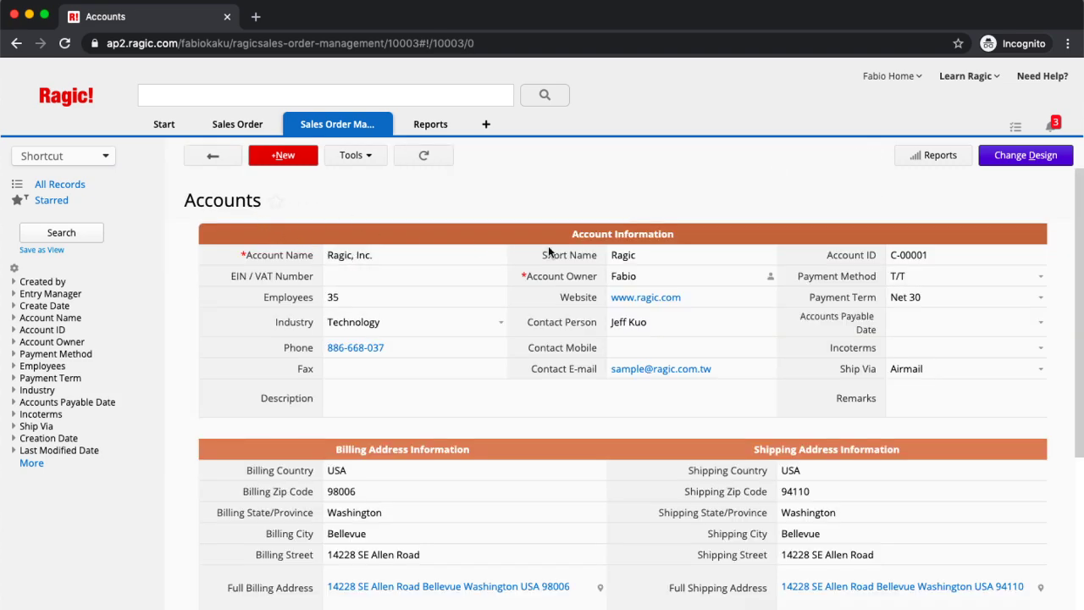
pyautogui.scroll(-1, 703, 206)
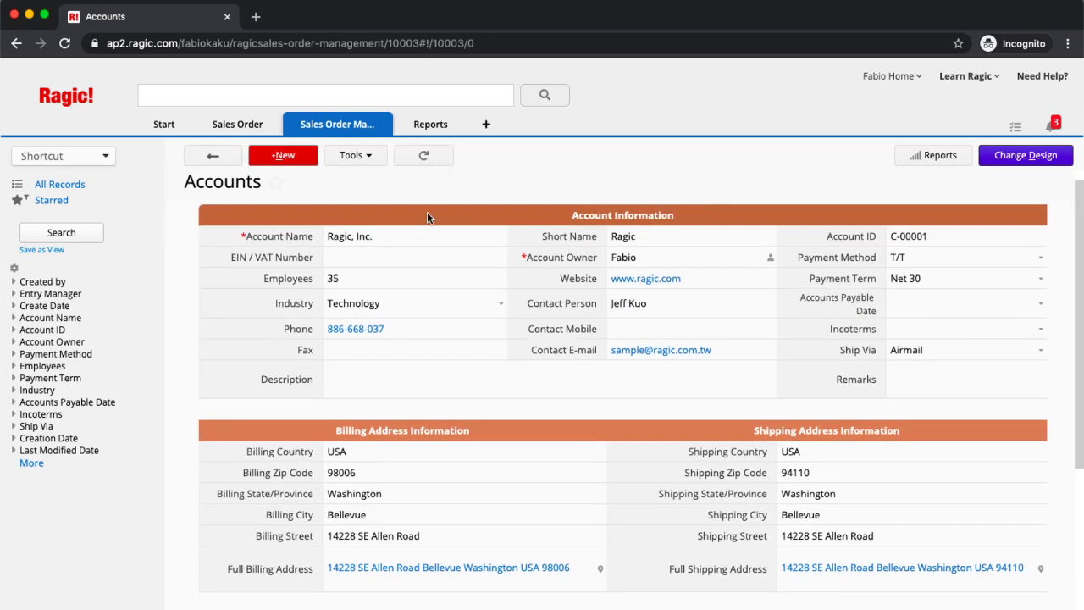
pyautogui.scroll(-1, 879, 256)
pyautogui.scroll(-2, 878, 256)
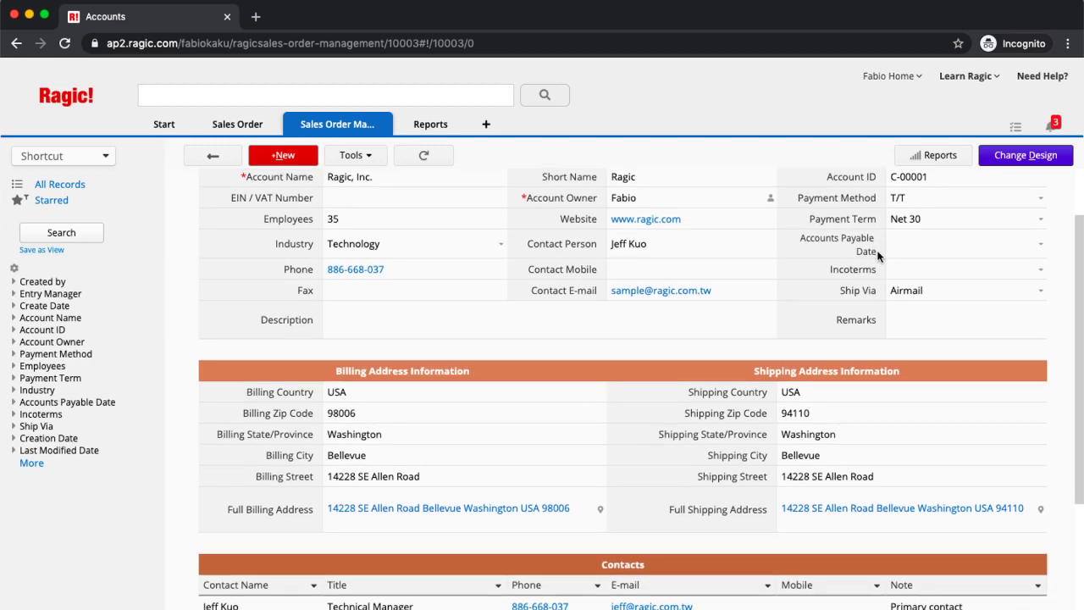
pyautogui.scroll(-1, 879, 256)
pyautogui.scroll(4, 878, 257)
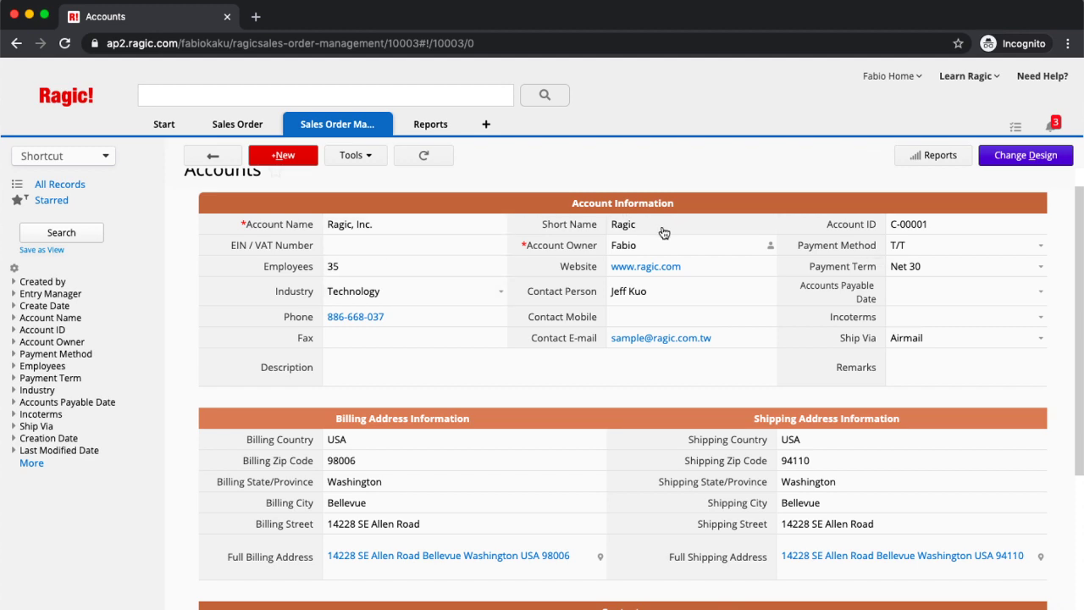
pyautogui.scroll(-3, 713, 283)
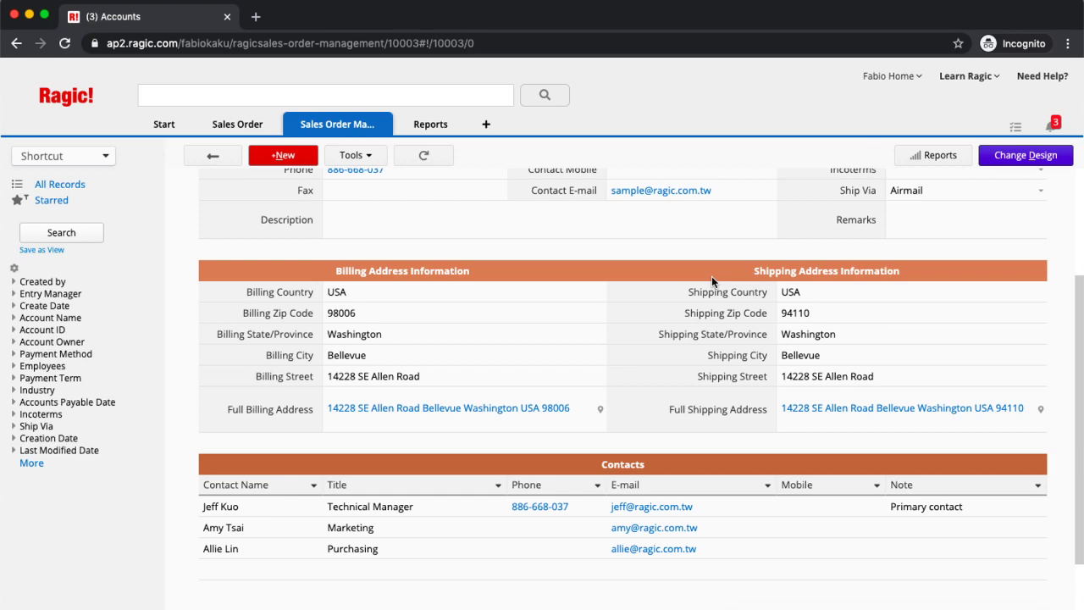
pyautogui.scroll(3, 712, 281)
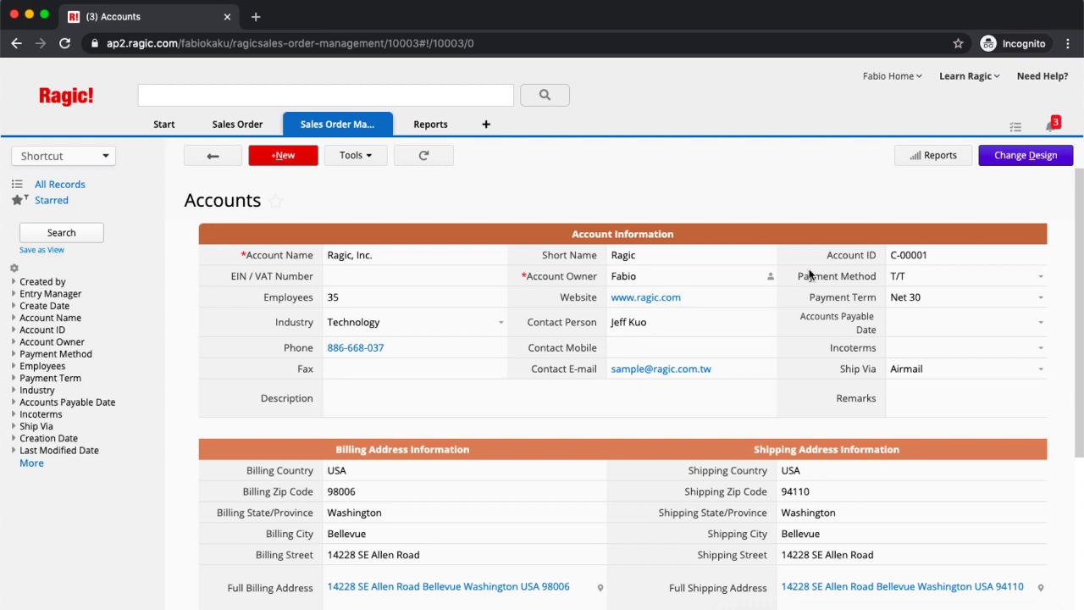
# - Open the Accounts sheet in design mode and delete the Description field from the Account Information section
pyautogui.click(1029, 162)
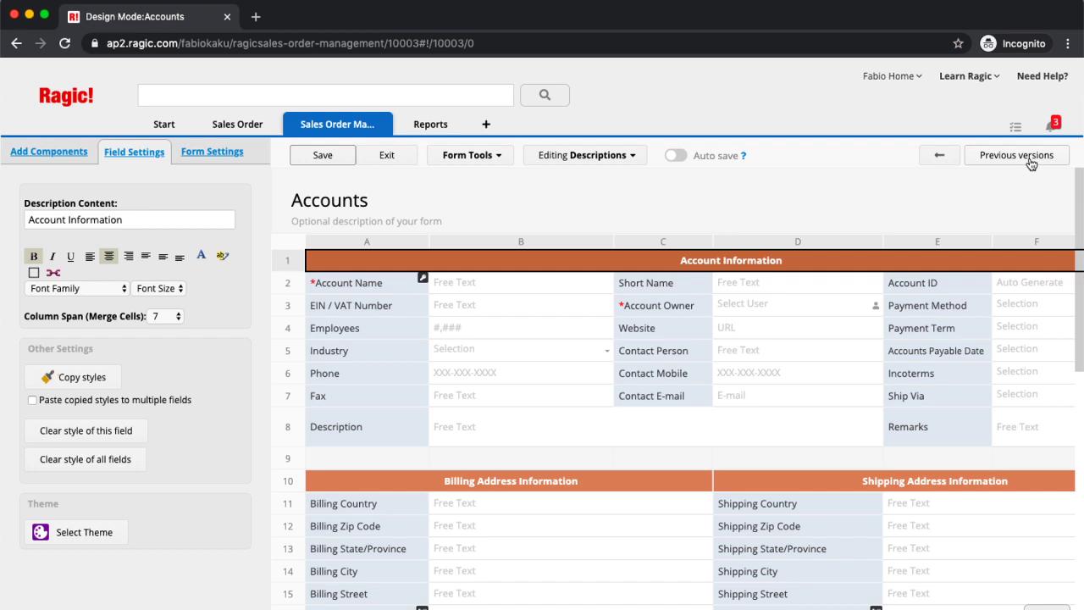
pyautogui.click(400, 351)
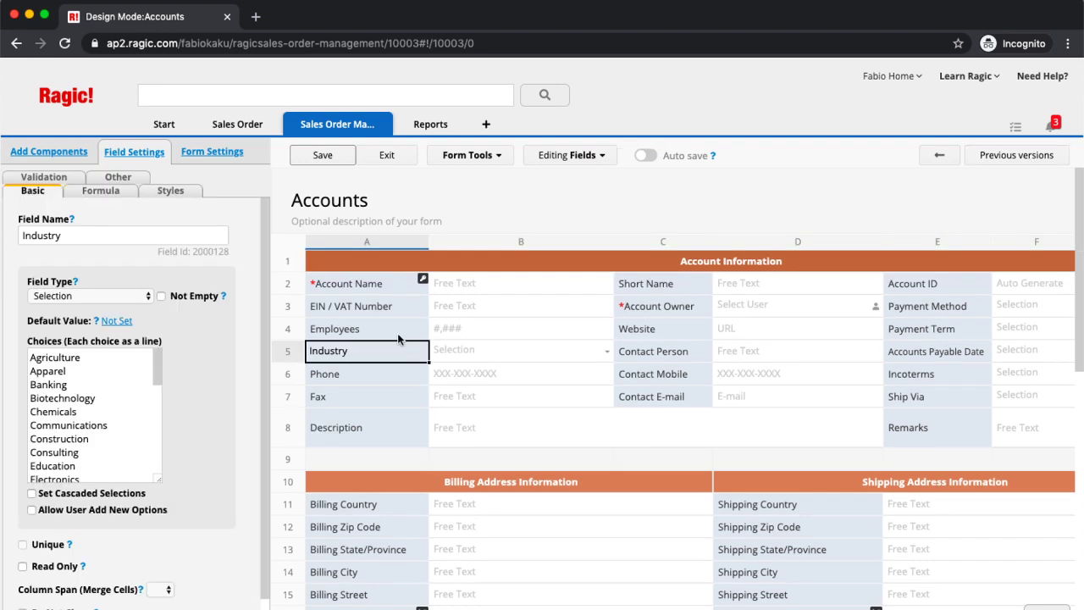
pyautogui.click(392, 424)
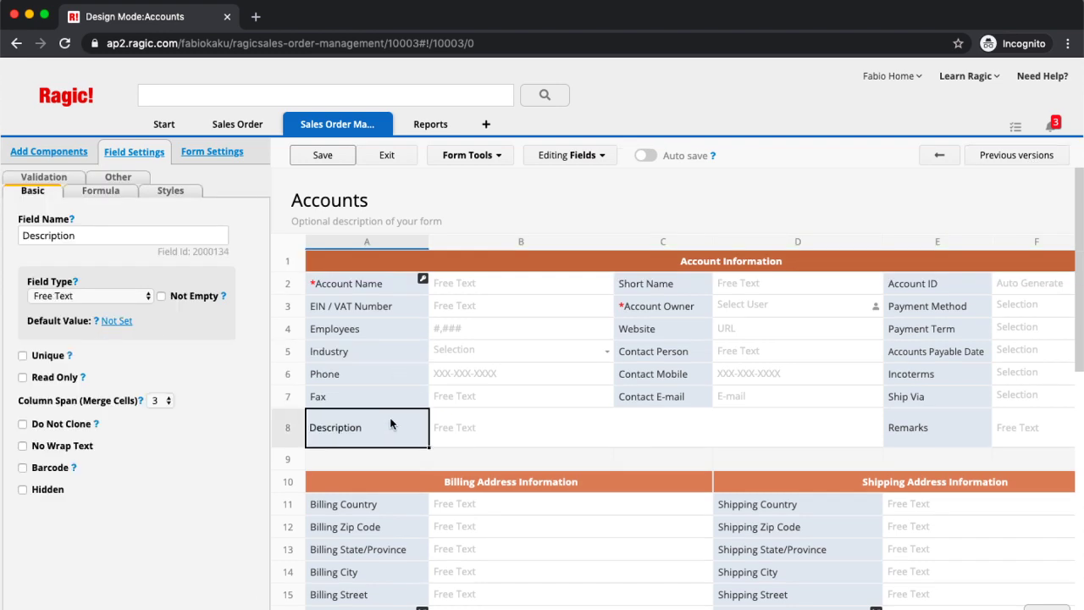
pyautogui.press('Delete')
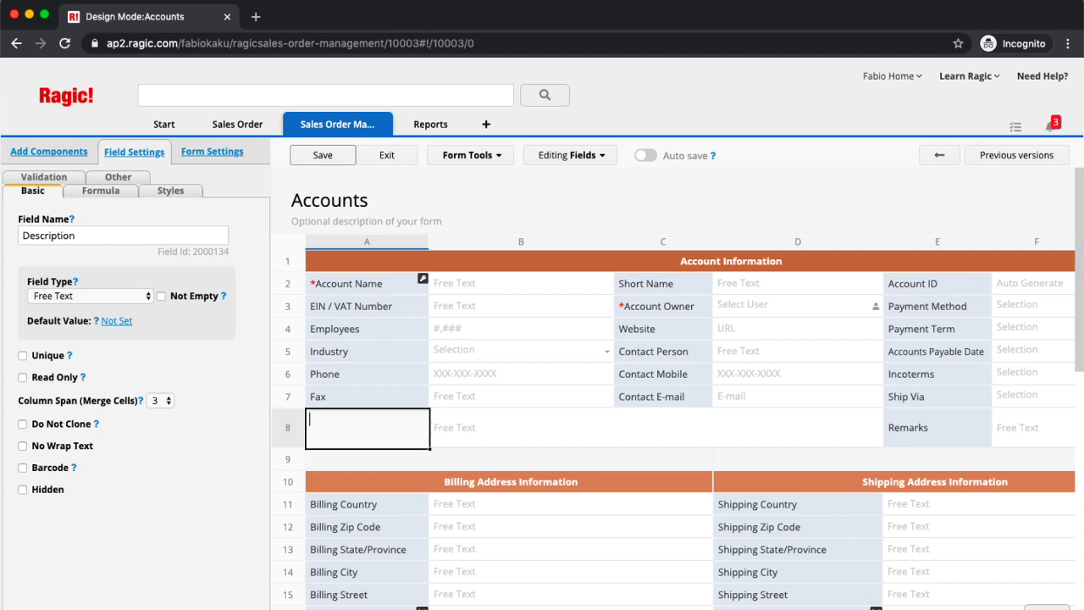
pyautogui.click(390, 466)
pyautogui.scroll(-1, 424, 415)
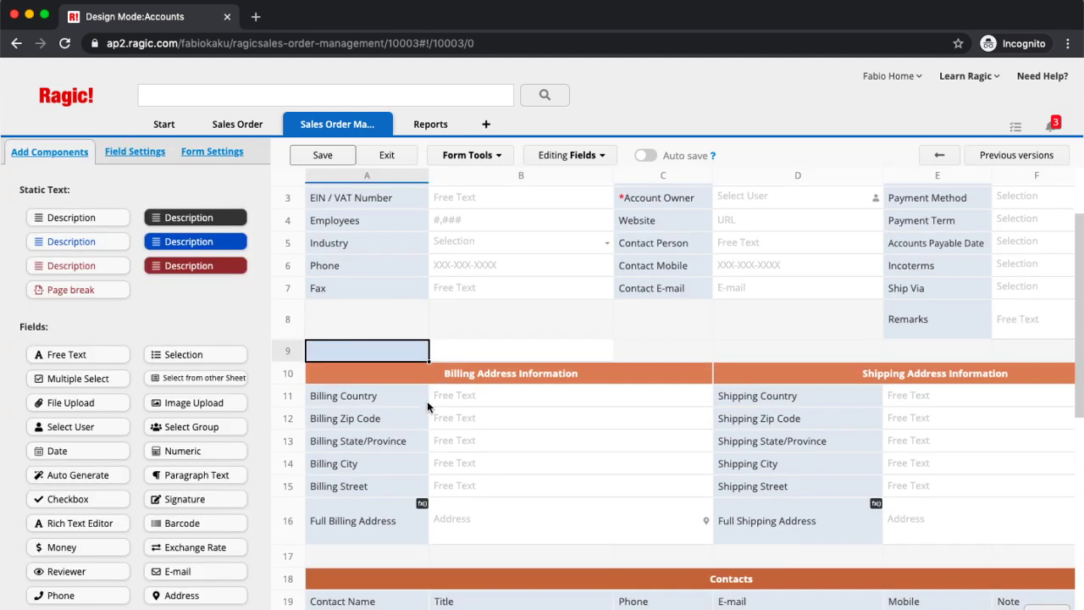
# - Rename the Billing Country field in the Billing Address Information section as "Country to Bill"
pyautogui.click(406, 398)
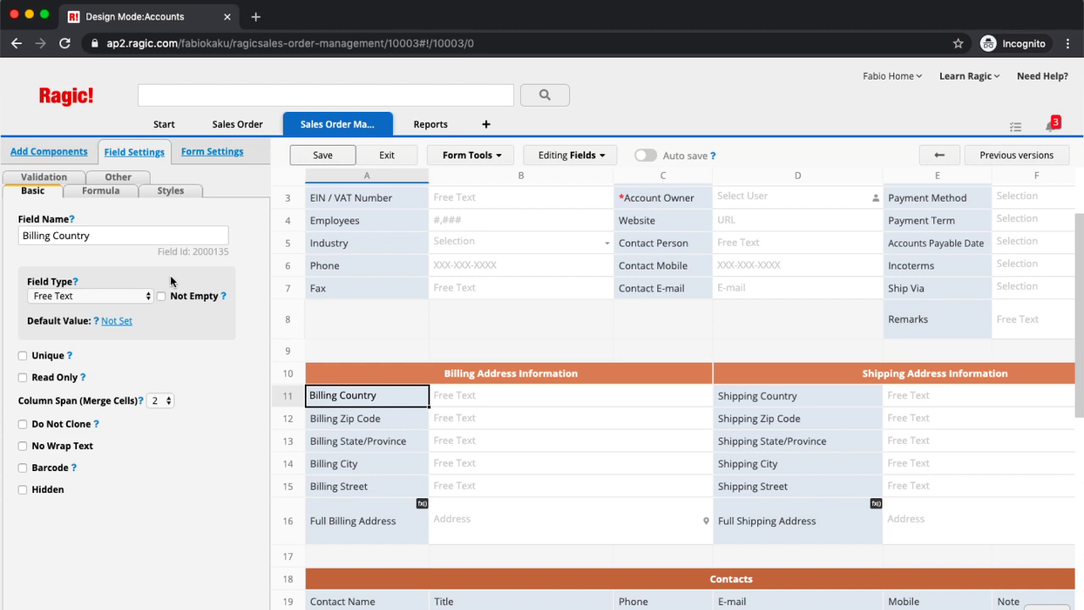
pyautogui.click(124, 233)
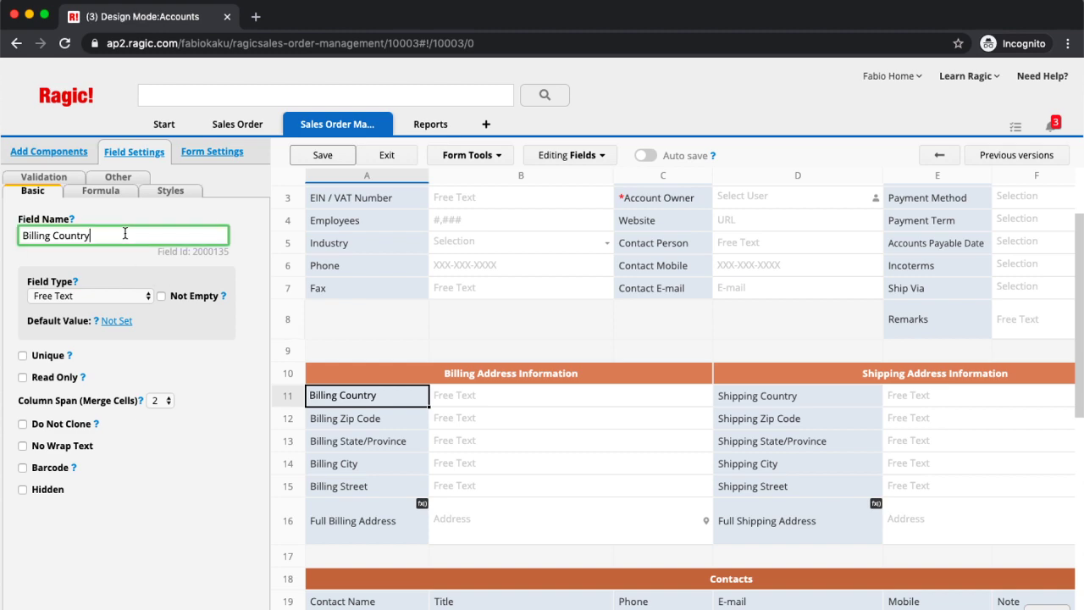
pyautogui.tripleClick(126, 233)
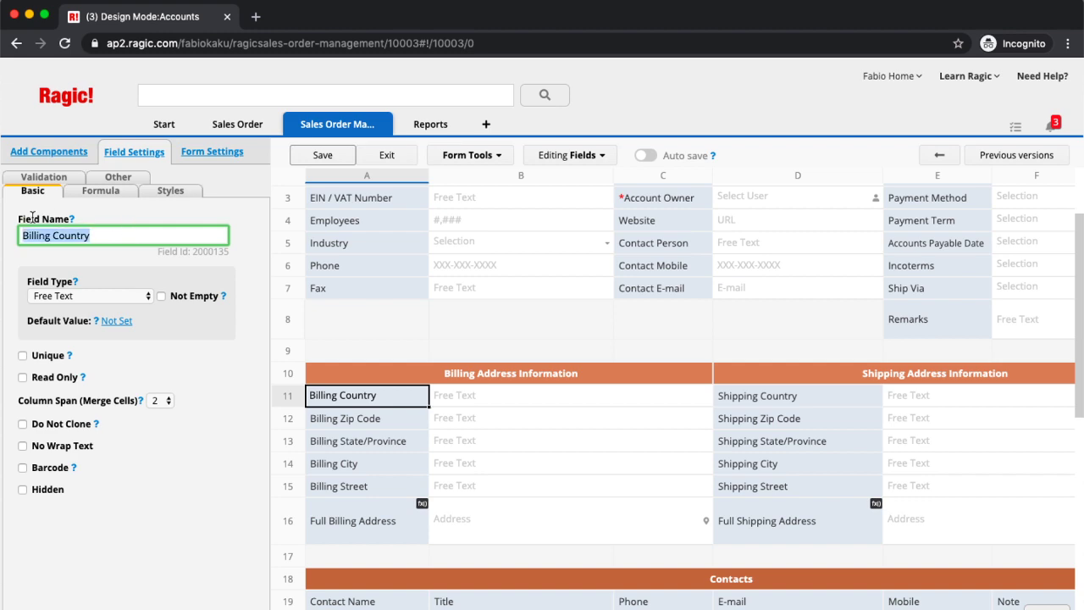
pyautogui.write('Coun')
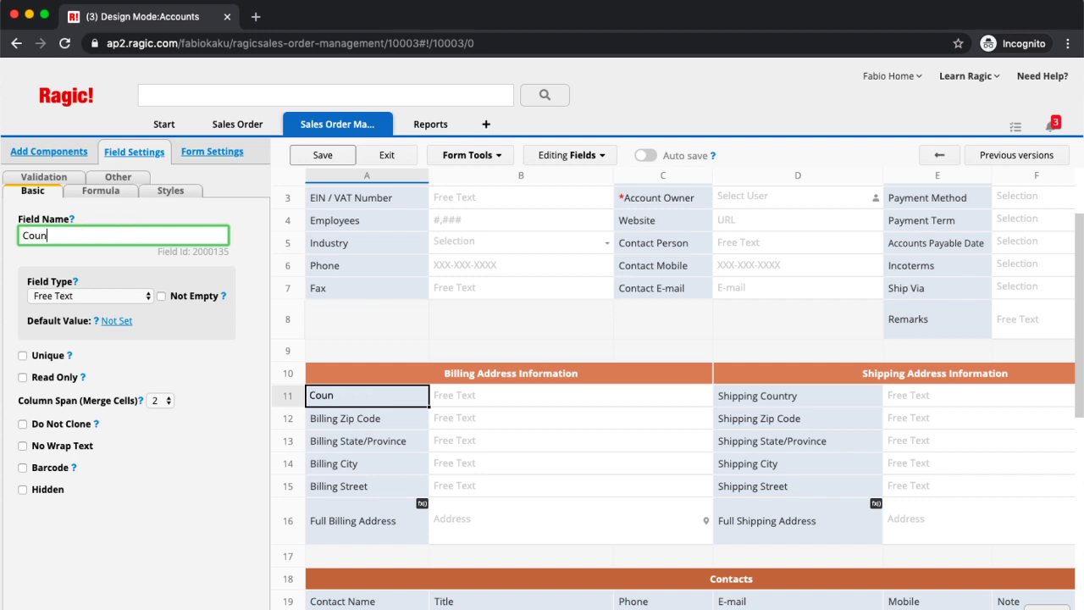
pyautogui.write('try to Bill')
pyautogui.click(373, 439)
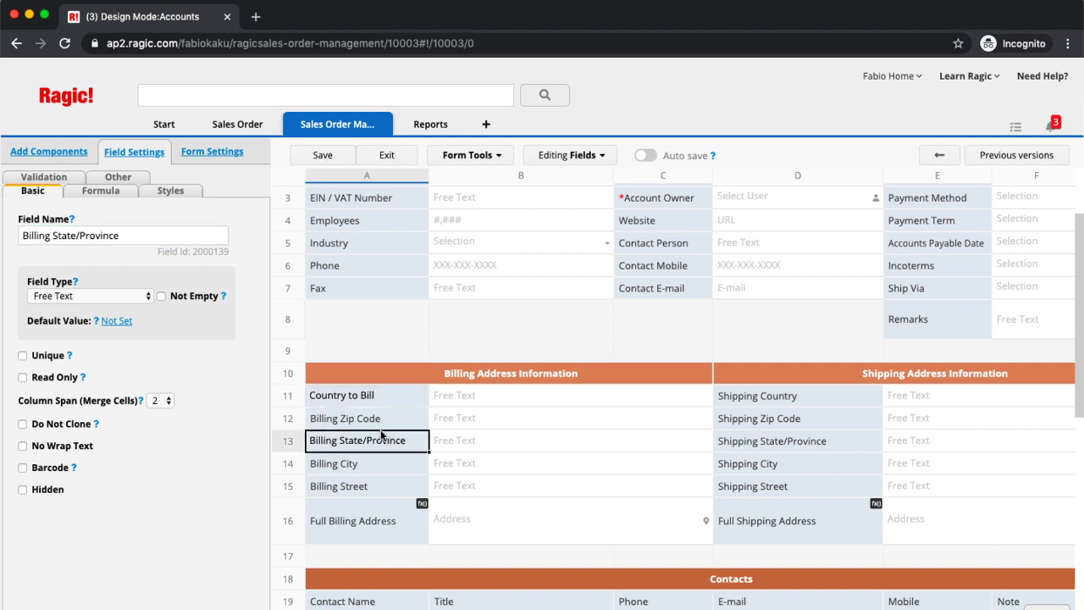
# - Apply the Marine theme to the Accounts sheet
pyautogui.click(383, 420)
pyautogui.click(407, 372)
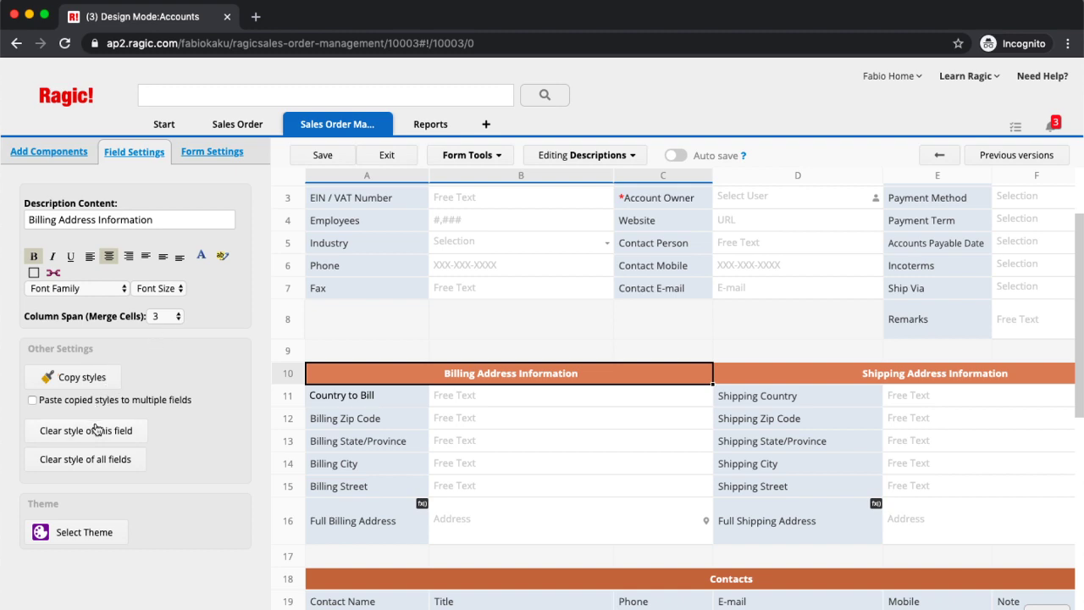
pyautogui.click(72, 530)
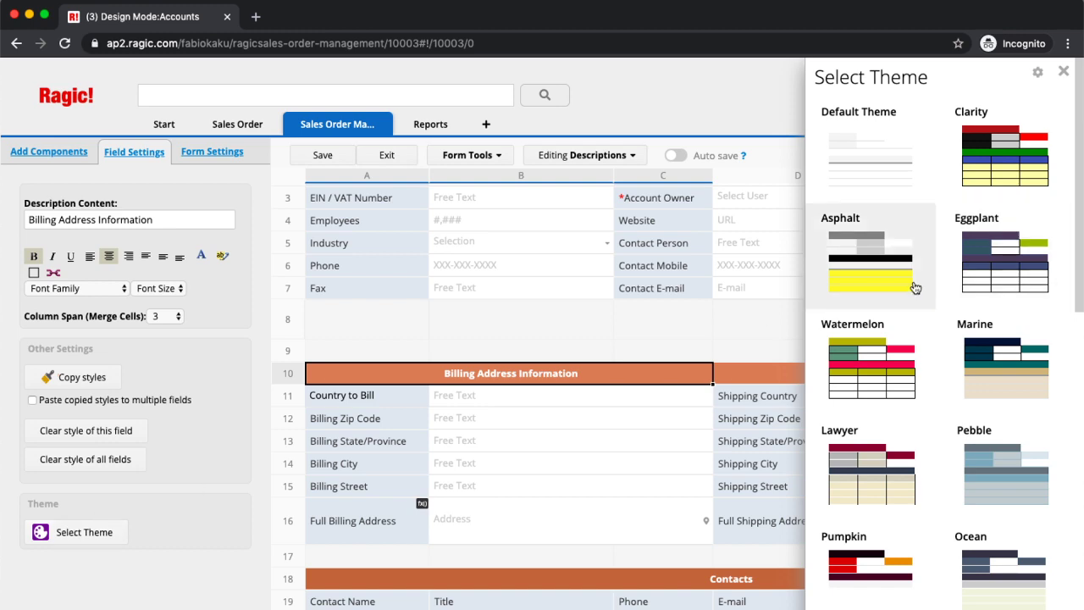
pyautogui.scroll(-1, 931, 288)
pyautogui.click(1004, 313)
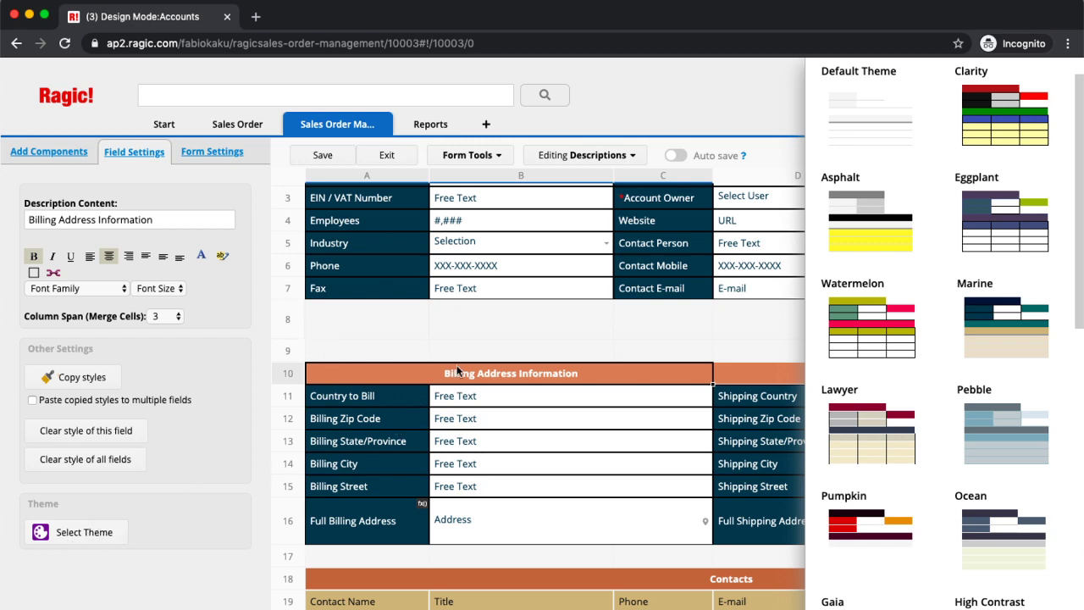
pyautogui.click(520, 321)
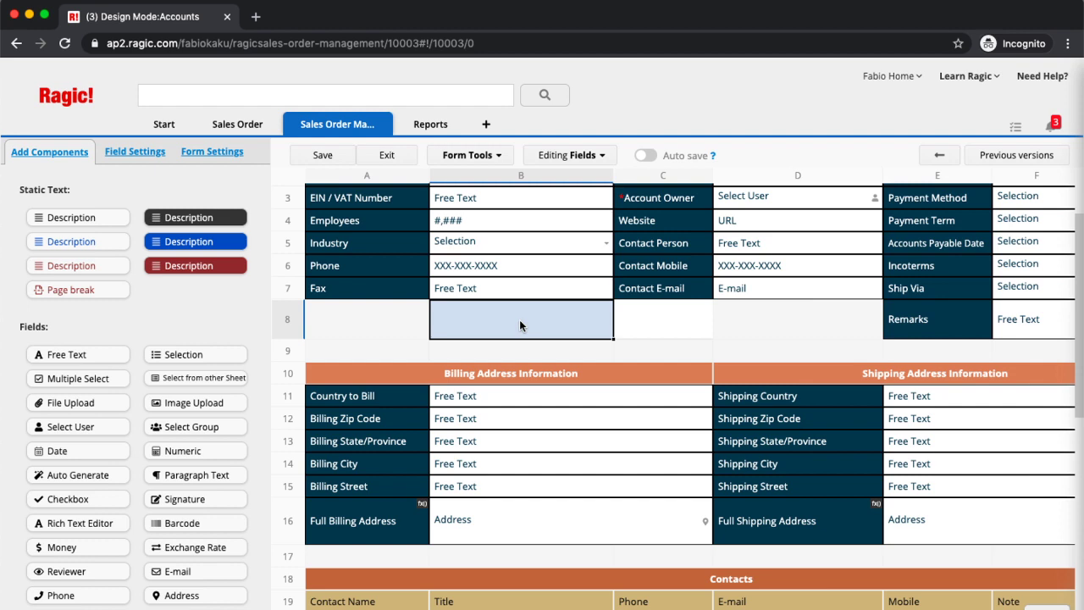
# - Save the Accounts sheet design, exit design mode and look over the restyled entry
pyautogui.click(323, 155)
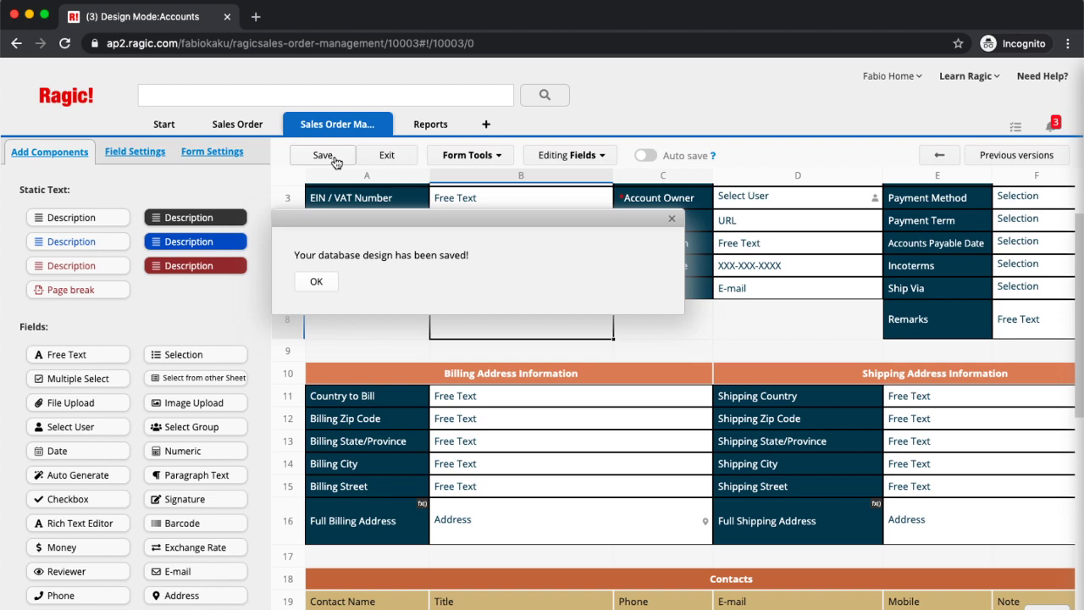
pyautogui.click(388, 156)
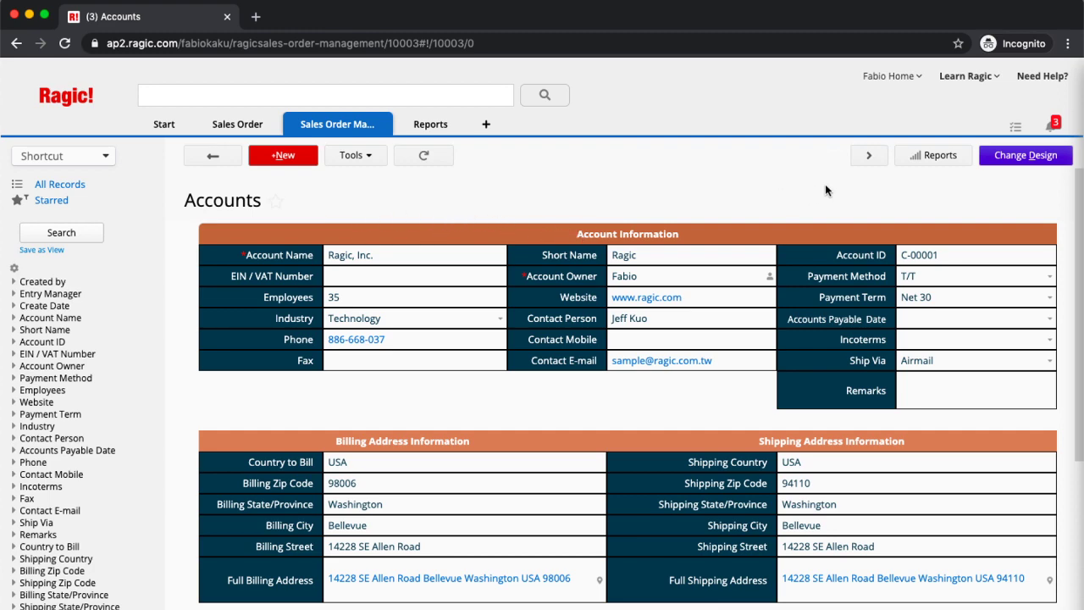
pyautogui.scroll(-1, 781, 247)
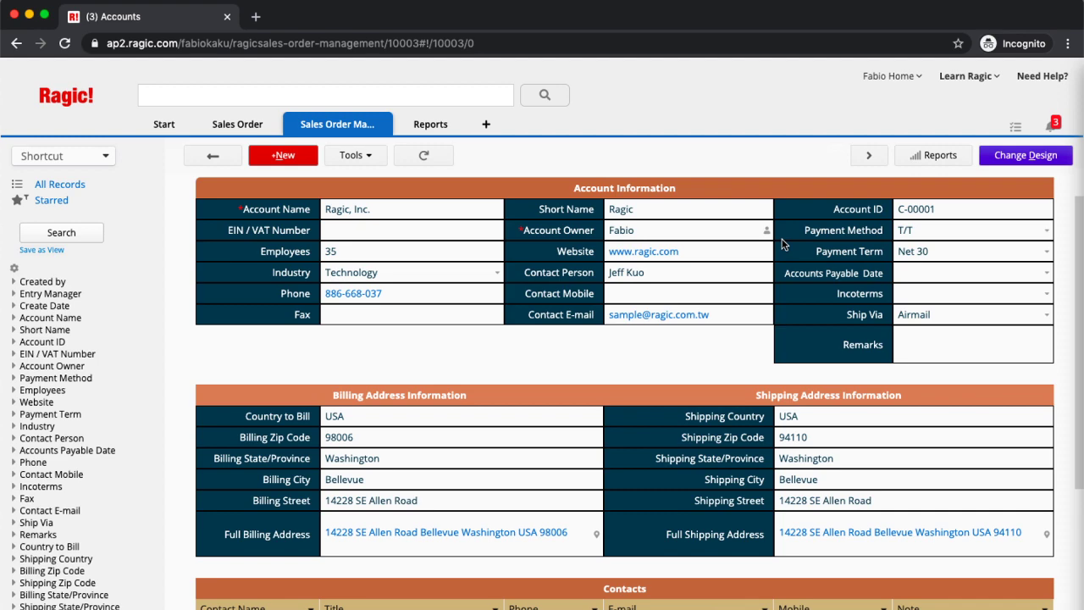
pyautogui.scroll(1, 783, 244)
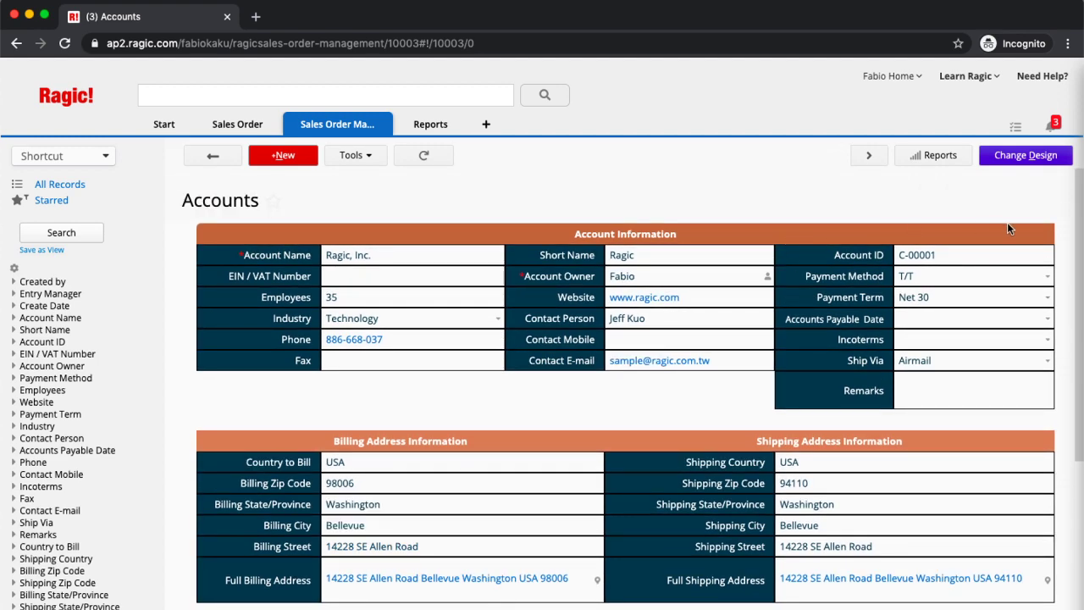
# - Reopen the Accounts sheet in design mode and create an approval step named "Supervisor 1" assigned to the first individual user listed
pyautogui.click(1033, 161)
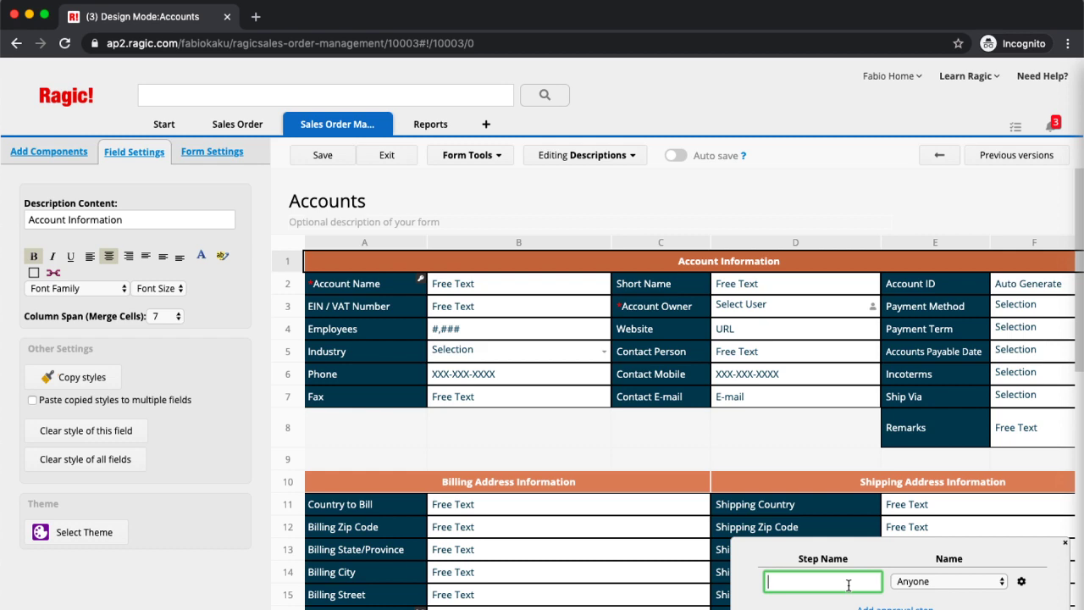
pyautogui.write('Supervisor 1')
pyautogui.click(930, 583)
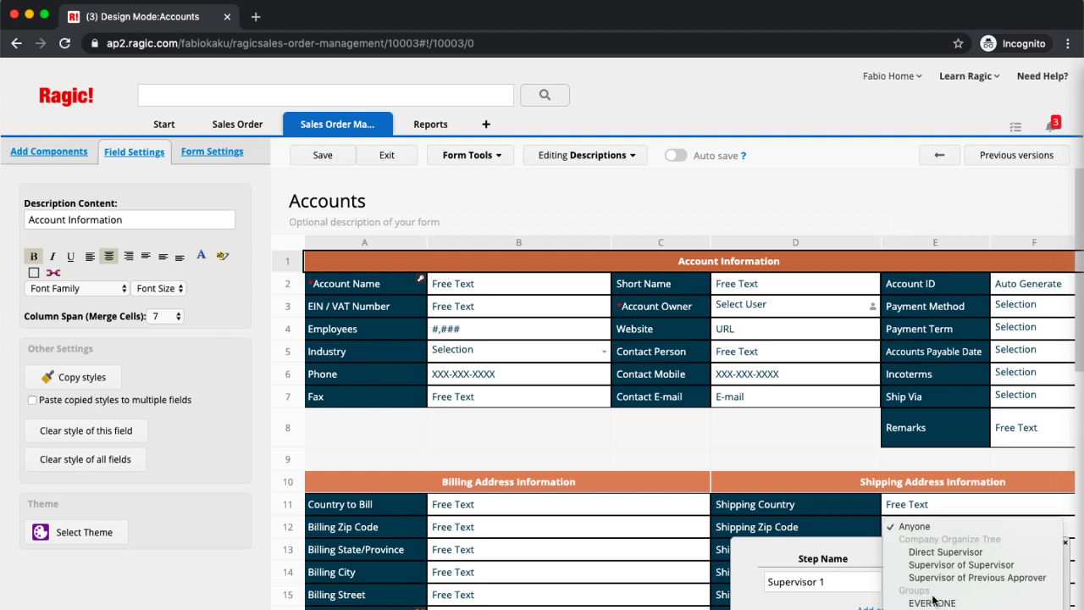
pyautogui.scroll(-5, 936, 593)
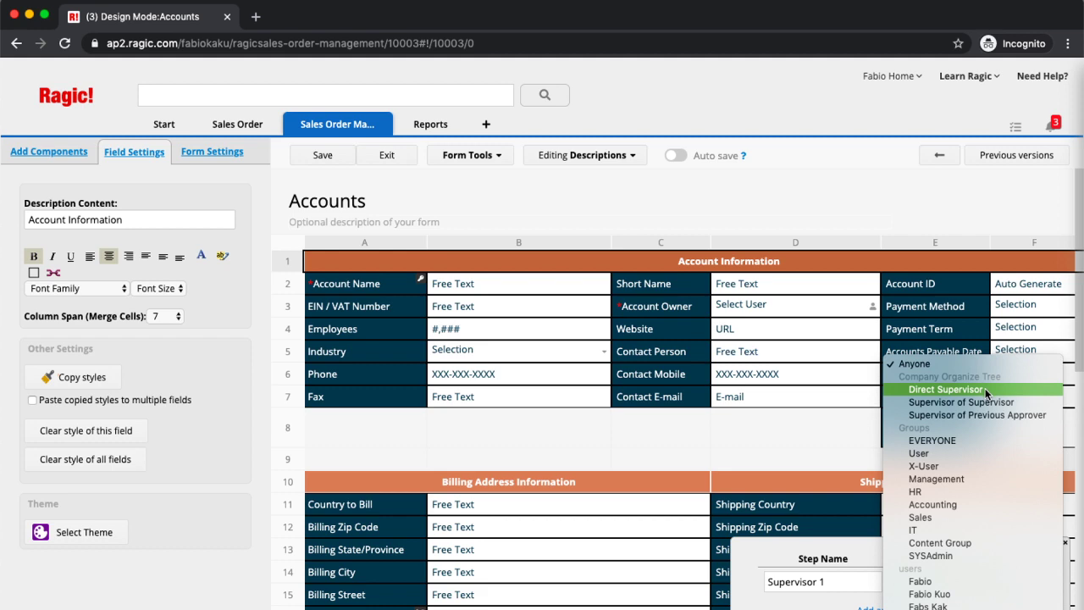
pyautogui.click(940, 581)
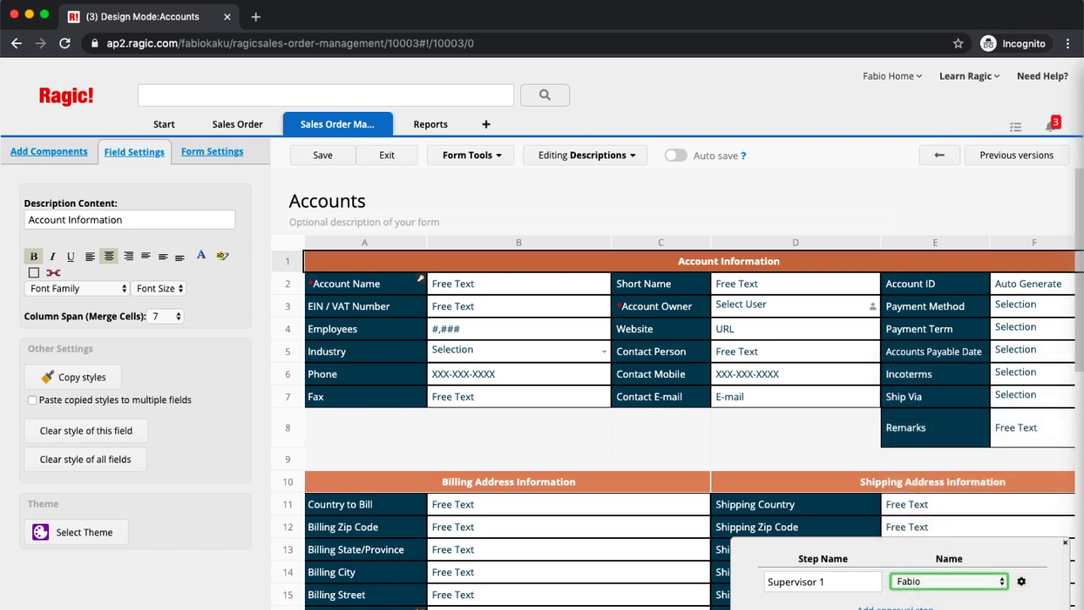
# - Add a second approval step named "Managers" with an additional approver row under it, both set to Anyone
pyautogui.click(881, 607)
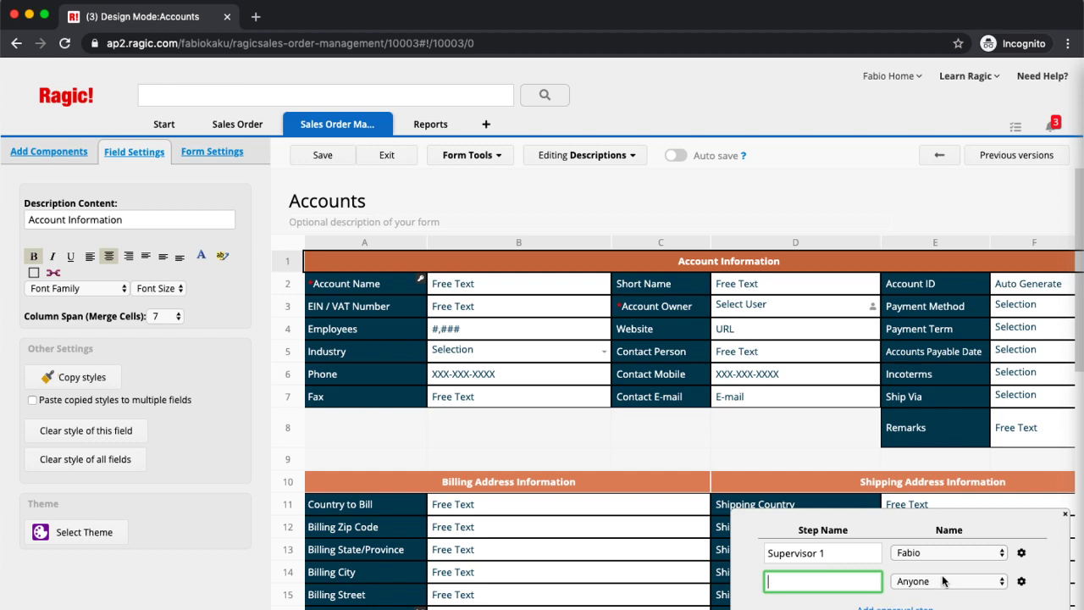
pyautogui.click(1023, 583)
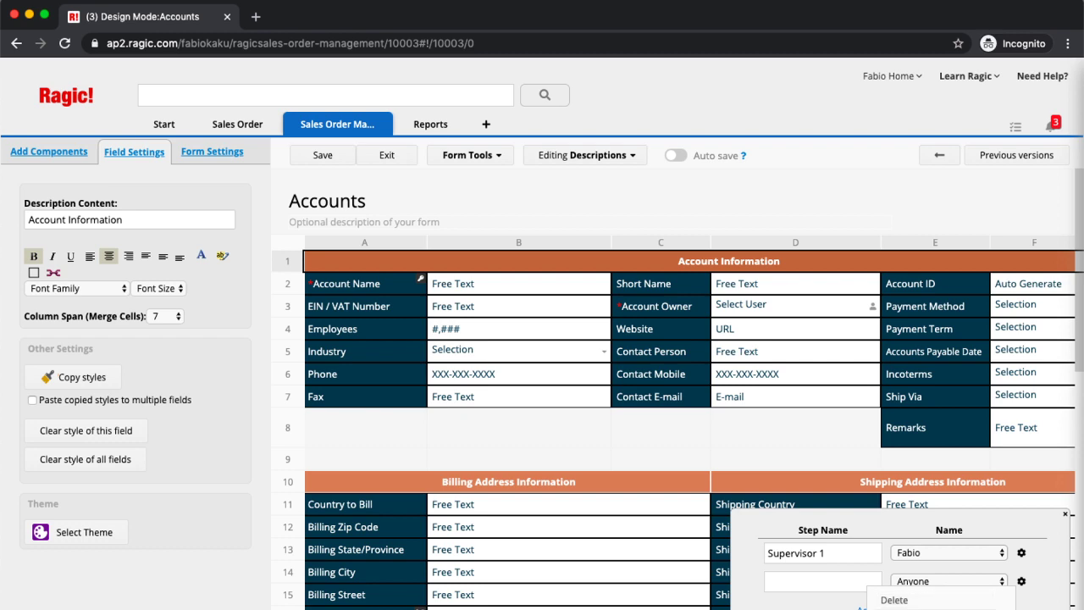
pyautogui.press('Escape')
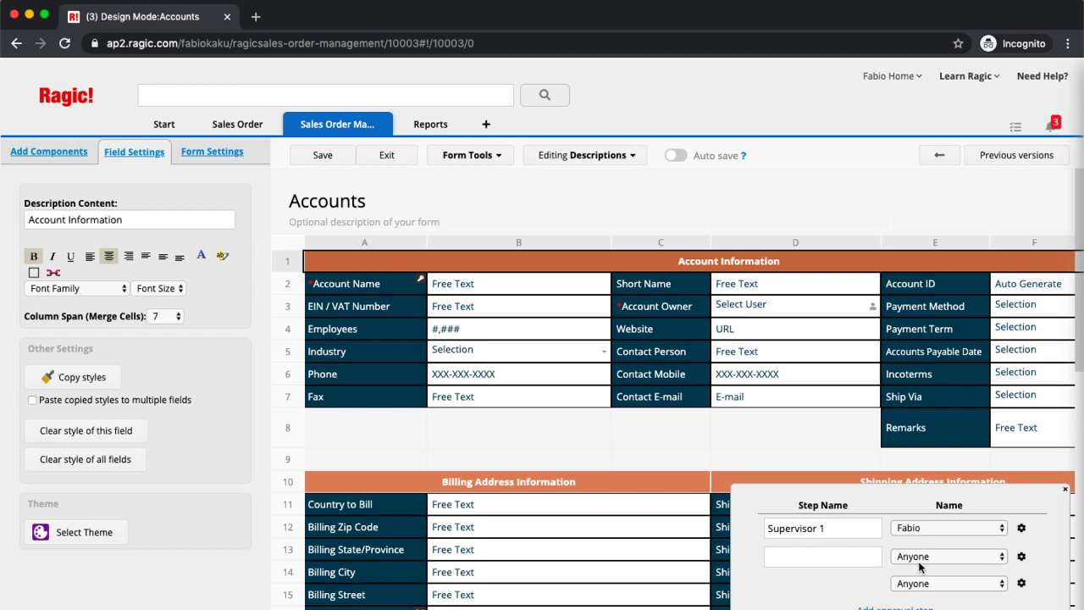
pyautogui.click(850, 558)
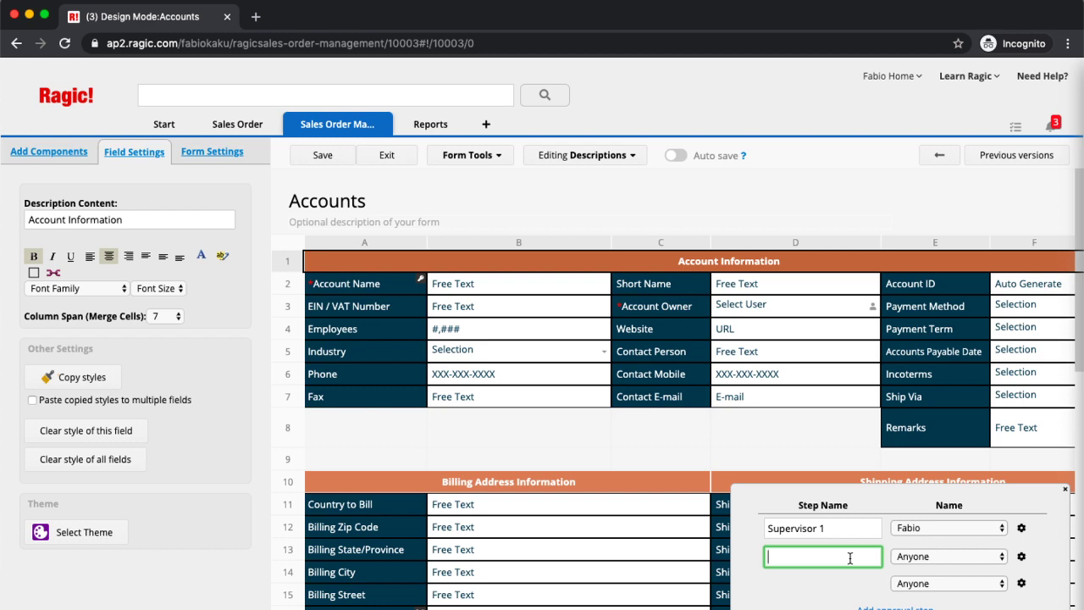
pyautogui.write('Managers')
# - Add a condition to the last approver row so it applies only when Account Name contains "Dr."
pyautogui.click(1022, 584)
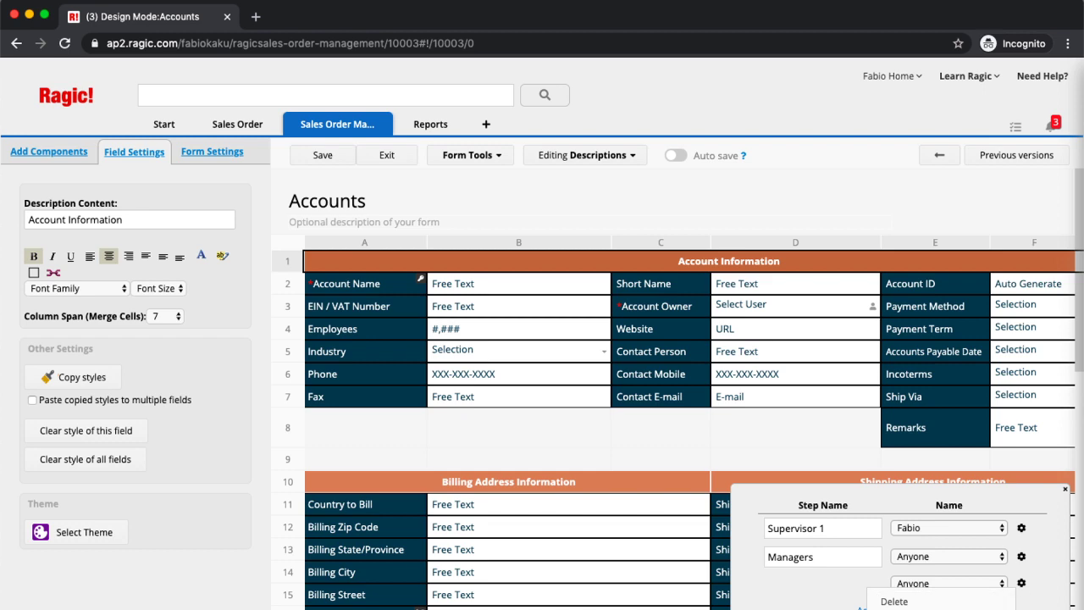
pyautogui.click(889, 609)
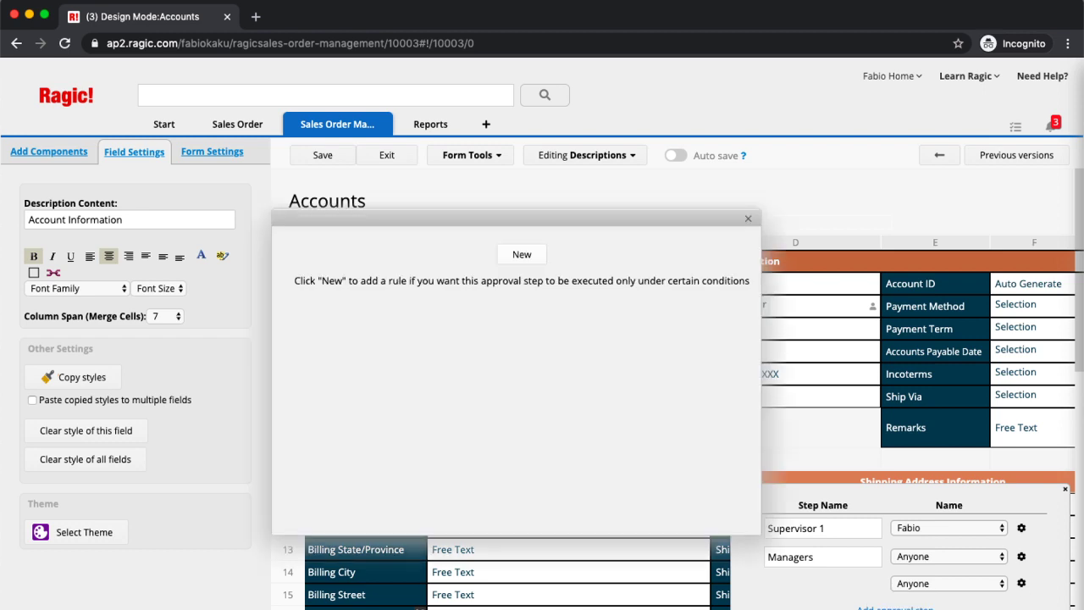
pyautogui.click(523, 256)
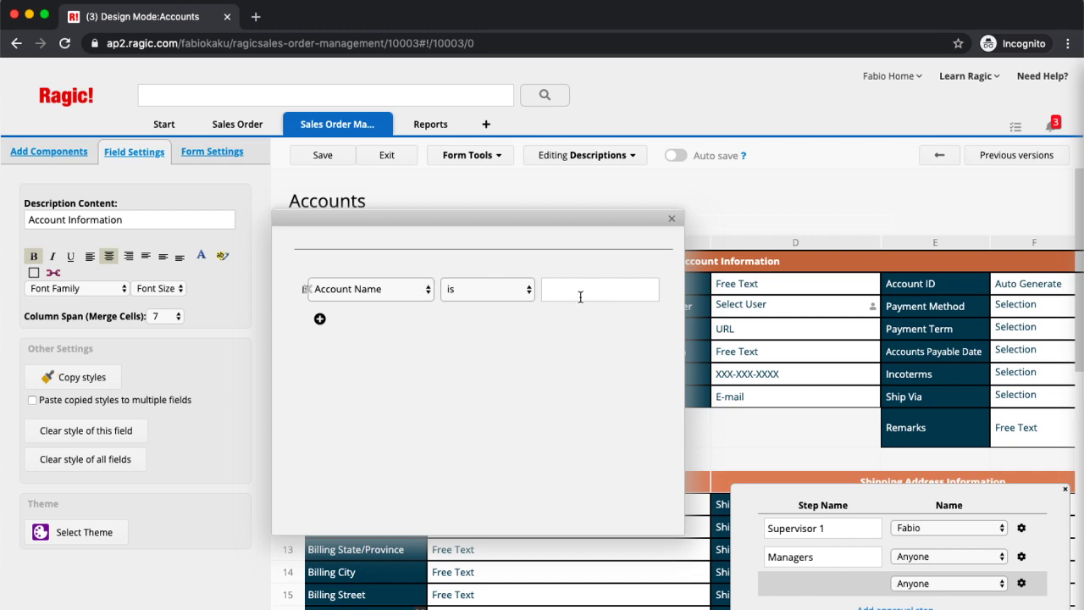
pyautogui.click(476, 294)
pyautogui.click(520, 317)
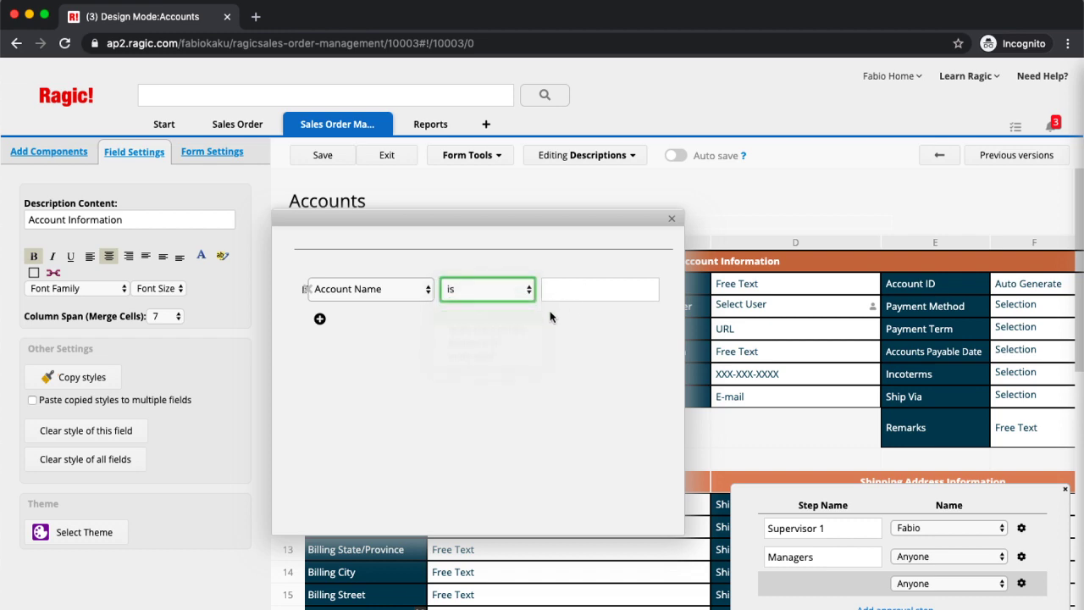
pyautogui.click(587, 280)
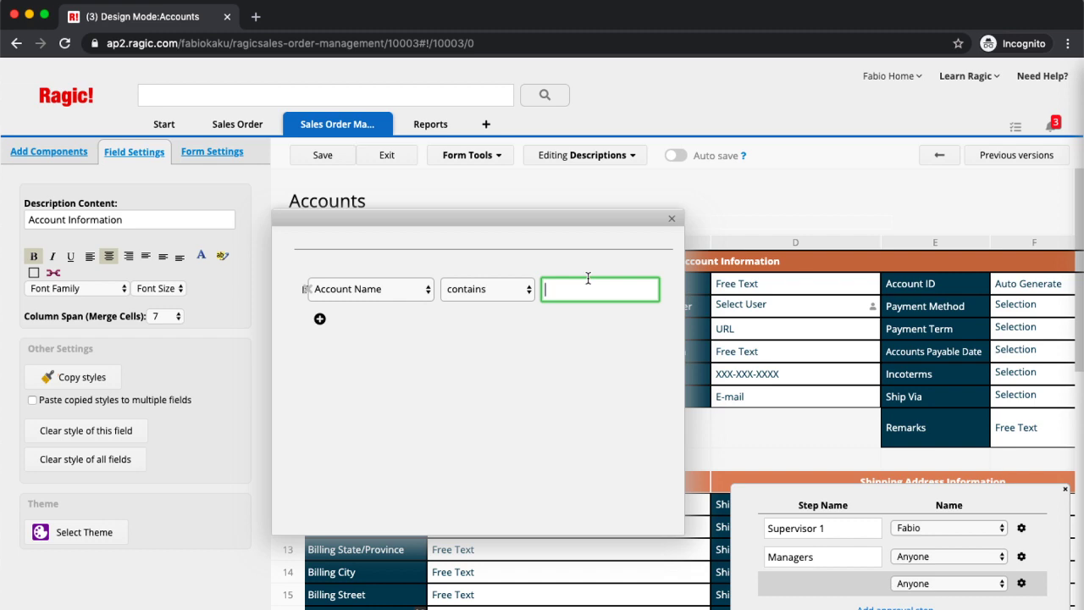
pyautogui.write('Dr.')
pyautogui.click(671, 219)
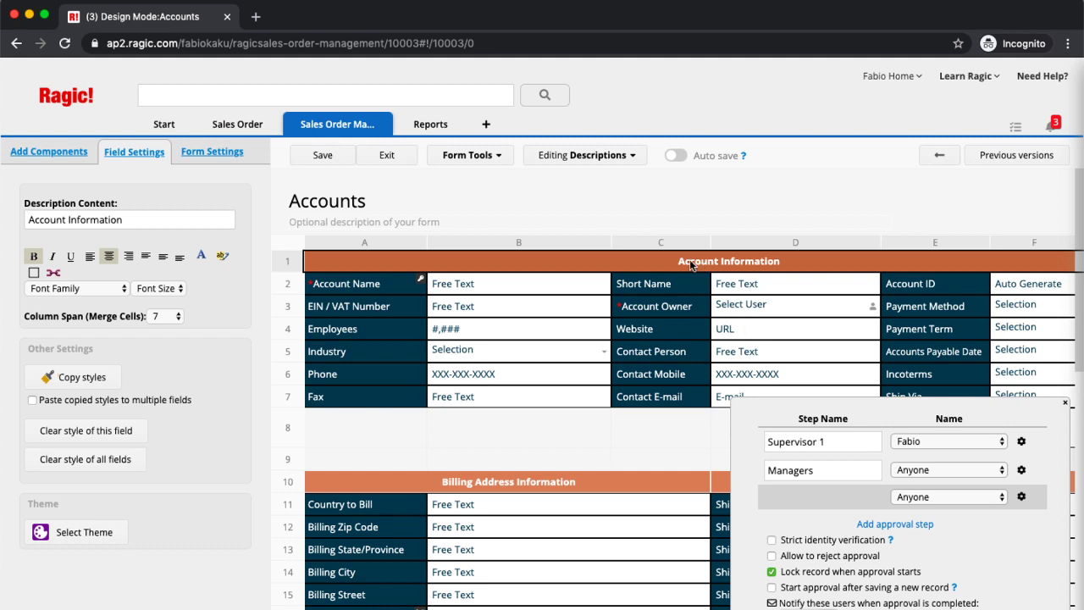
# - Look over the available form tools, then save the Accounts design and close the approval settings
pyautogui.click(494, 162)
pyautogui.scroll(-1, 576, 271)
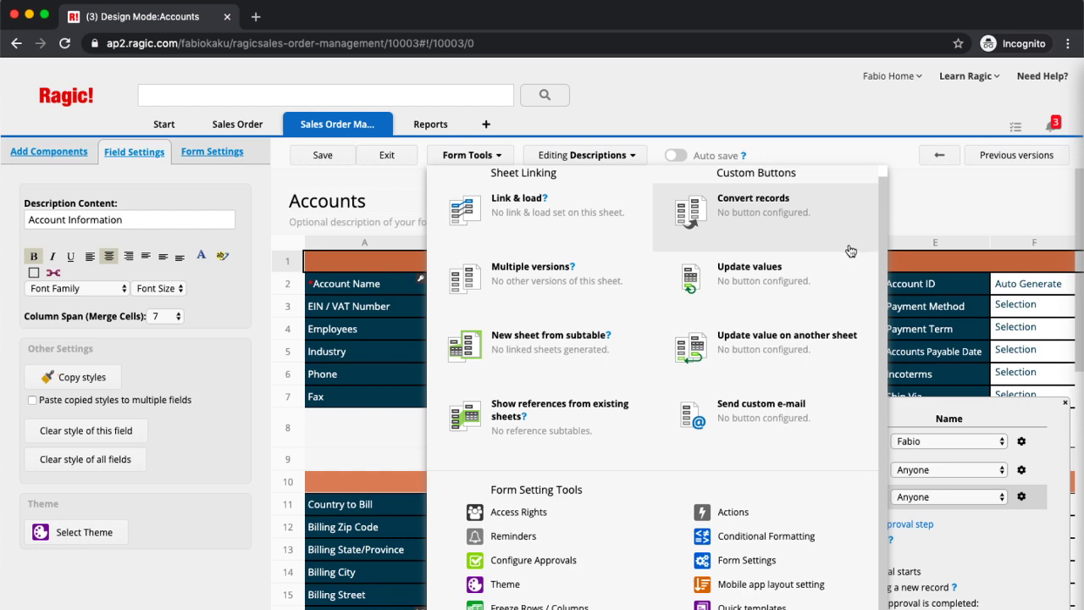
pyautogui.click(935, 197)
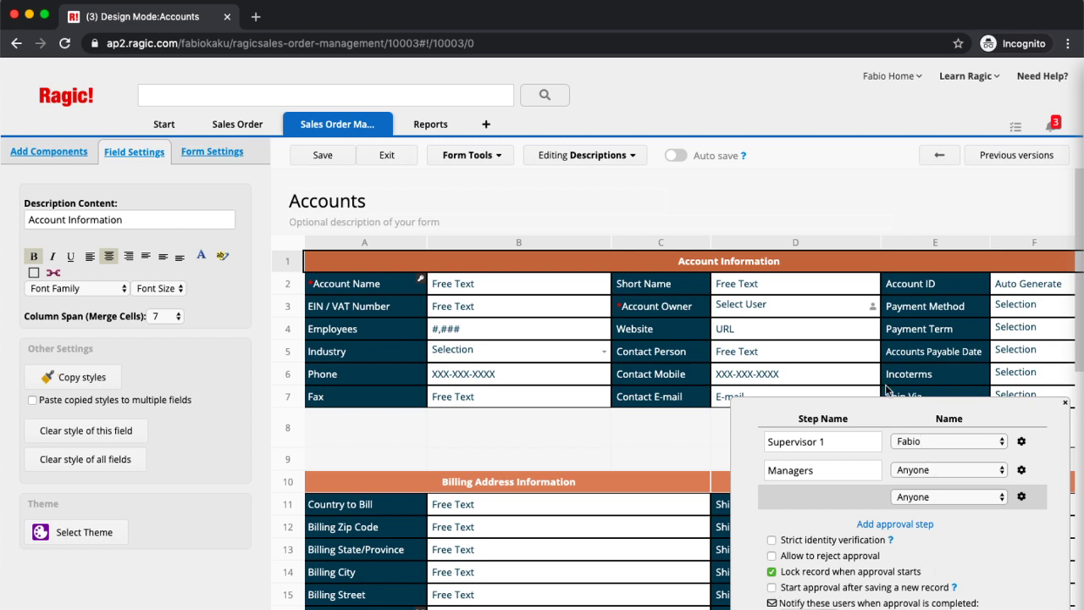
pyautogui.click(322, 160)
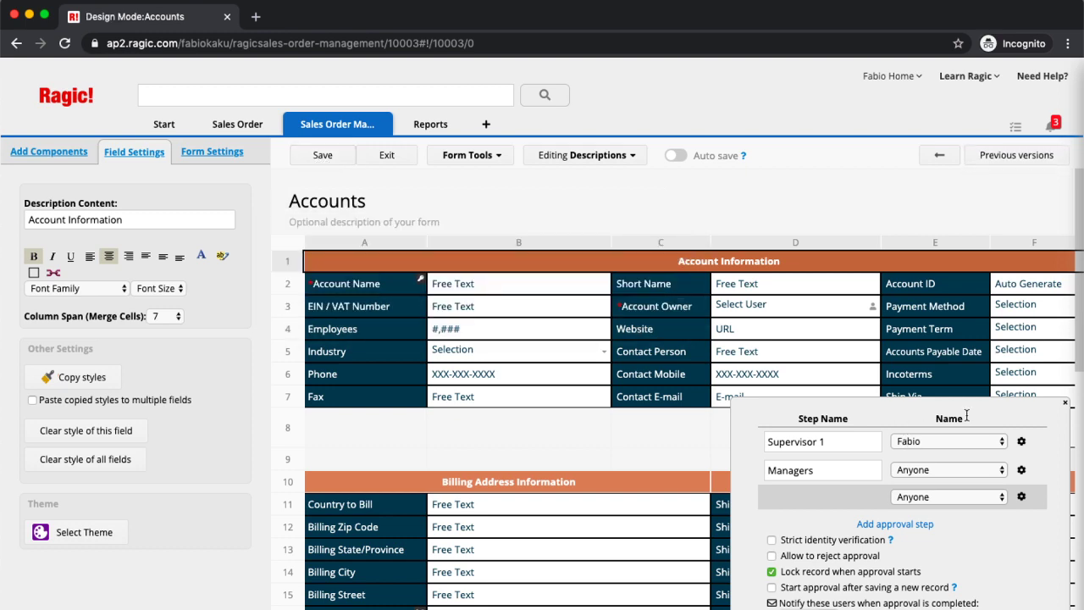
pyautogui.click(1065, 405)
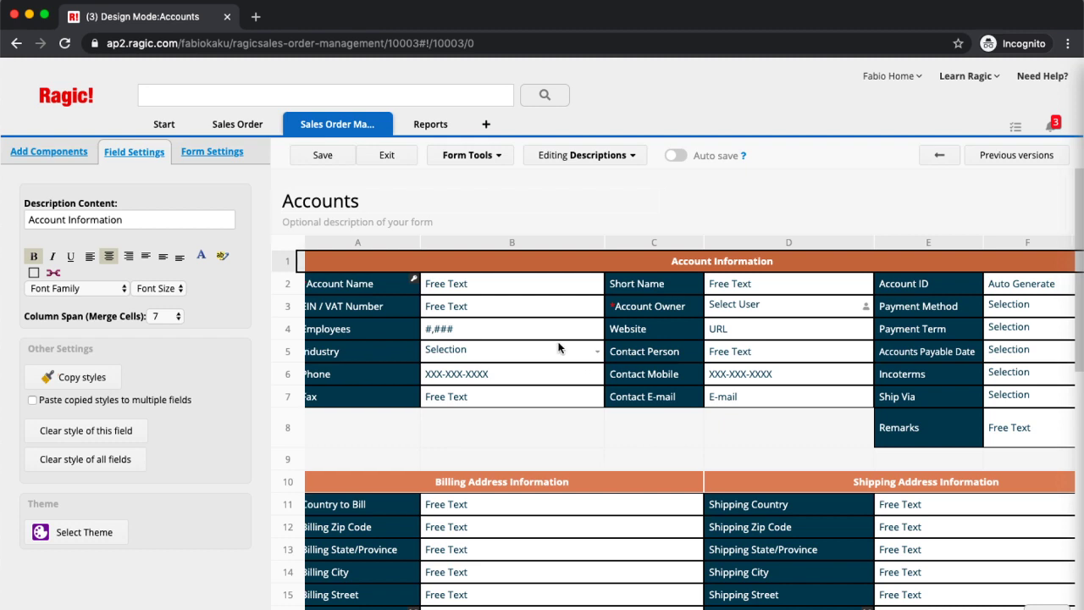
# - Start duplicating the Accounts sheet as a multiple version that uses the same data source
pyautogui.hscroll(3, 558, 347)
pyautogui.hscroll(-3, 559, 347)
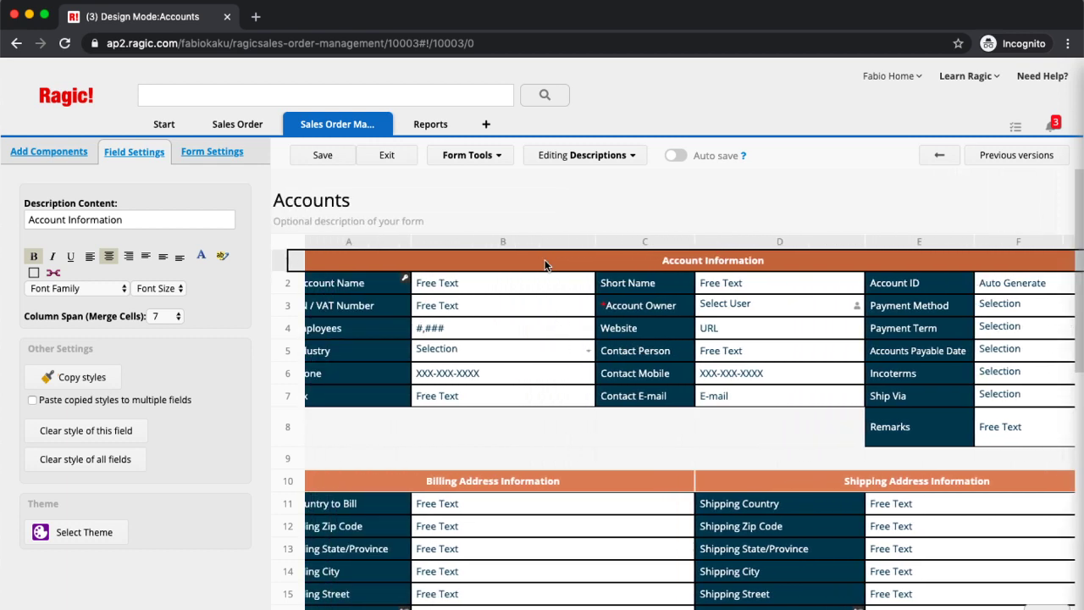
pyautogui.click(479, 160)
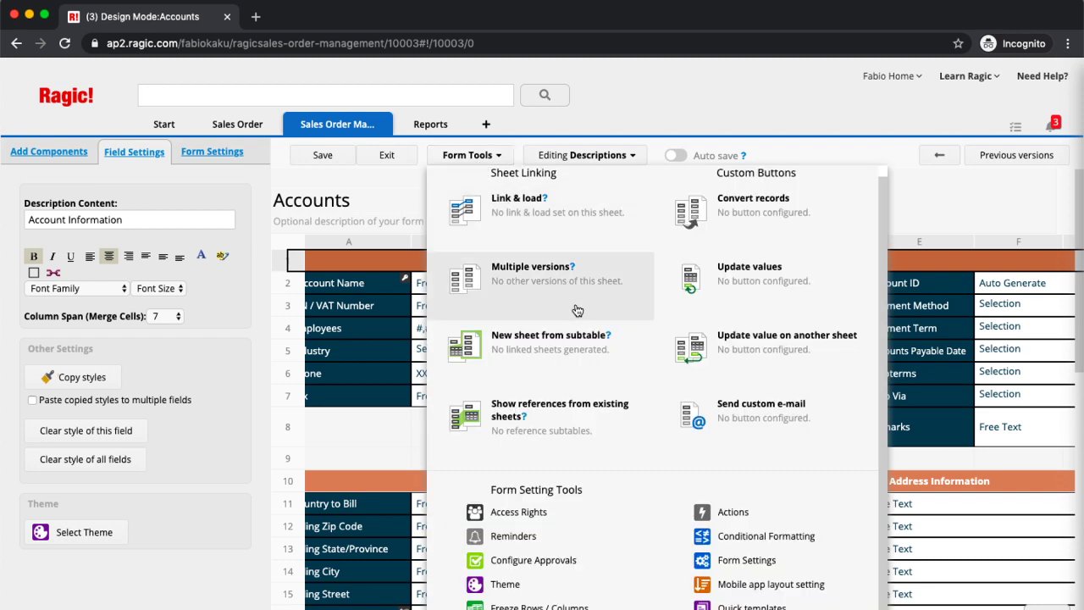
pyautogui.scroll(1, 562, 286)
pyautogui.click(537, 283)
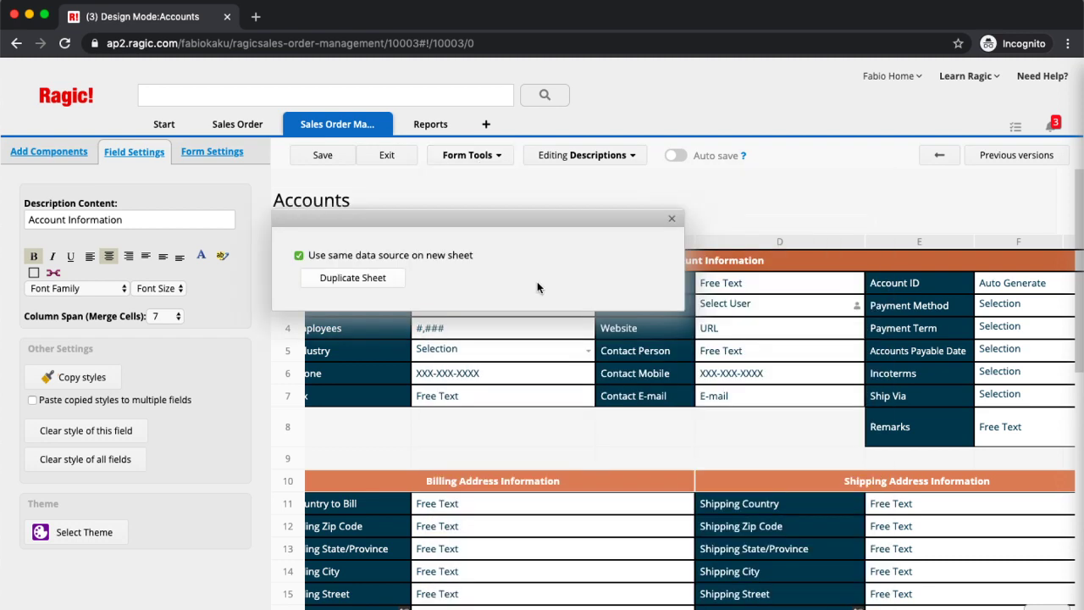
pyautogui.click(389, 280)
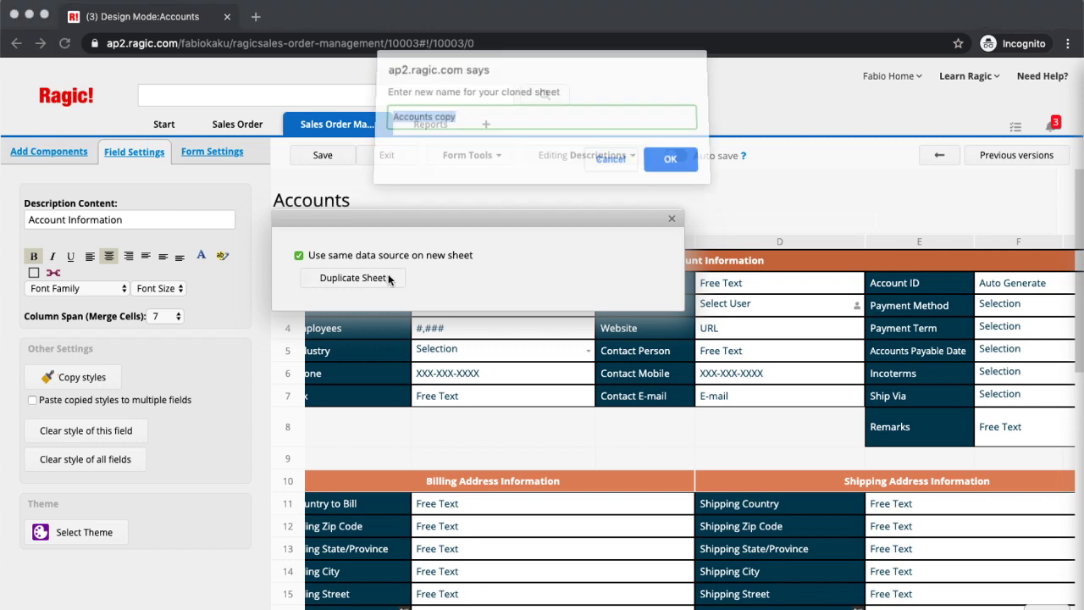
# - Name the cloned sheet "Accounts (Multiple Version)" and create it
pyautogui.click(487, 123)
pyautogui.press('BackSpace')
pyautogui.press('BackSpace')
pyautogui.press('BackSpace')
pyautogui.press('BackSpace')
pyautogui.write('Mus')
pyautogui.press('BackSpace')
pyautogui.write('lt')
pyautogui.press('BackSpace')
pyautogui.press('BackSpace')
pyautogui.press('BackSpace')
pyautogui.press('BackSpace')
pyautogui.write('(')
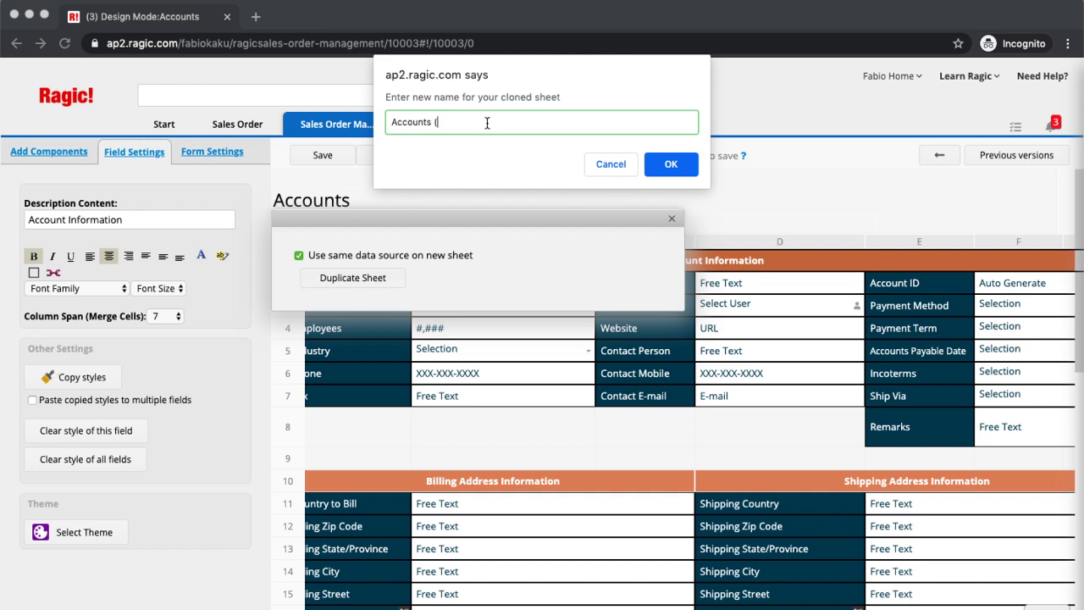
pyautogui.write('Multiple Version)')
pyautogui.click(672, 174)
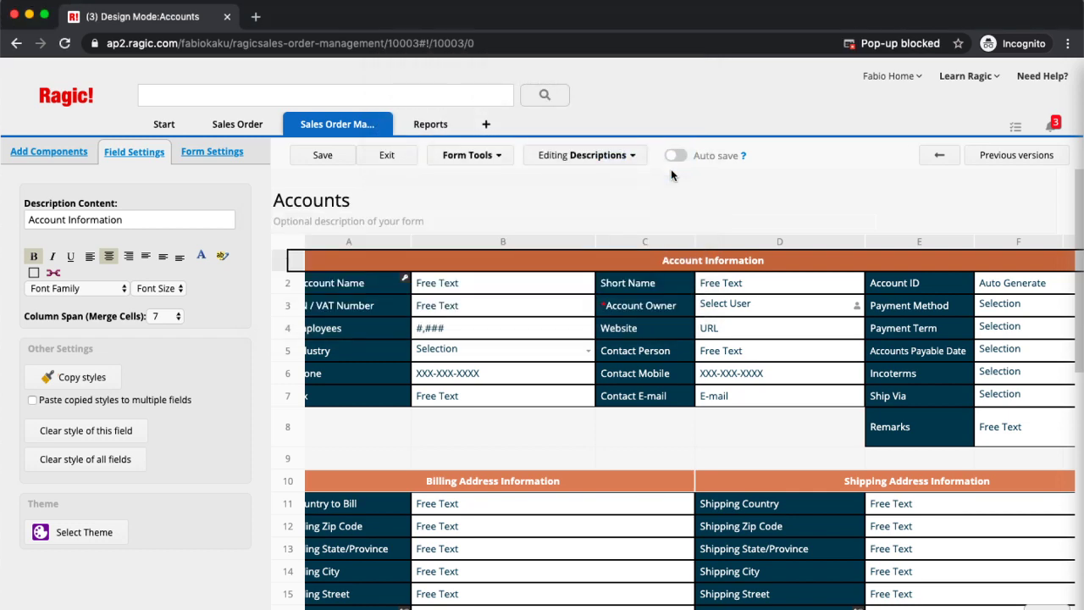
pyautogui.click(934, 44)
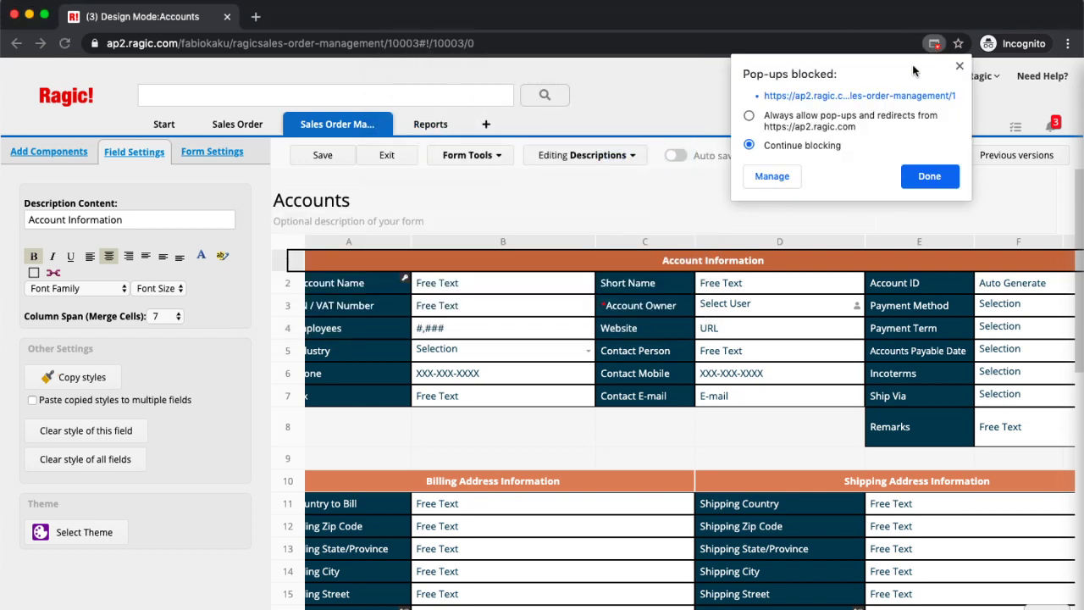
pyautogui.click(750, 117)
pyautogui.click(945, 177)
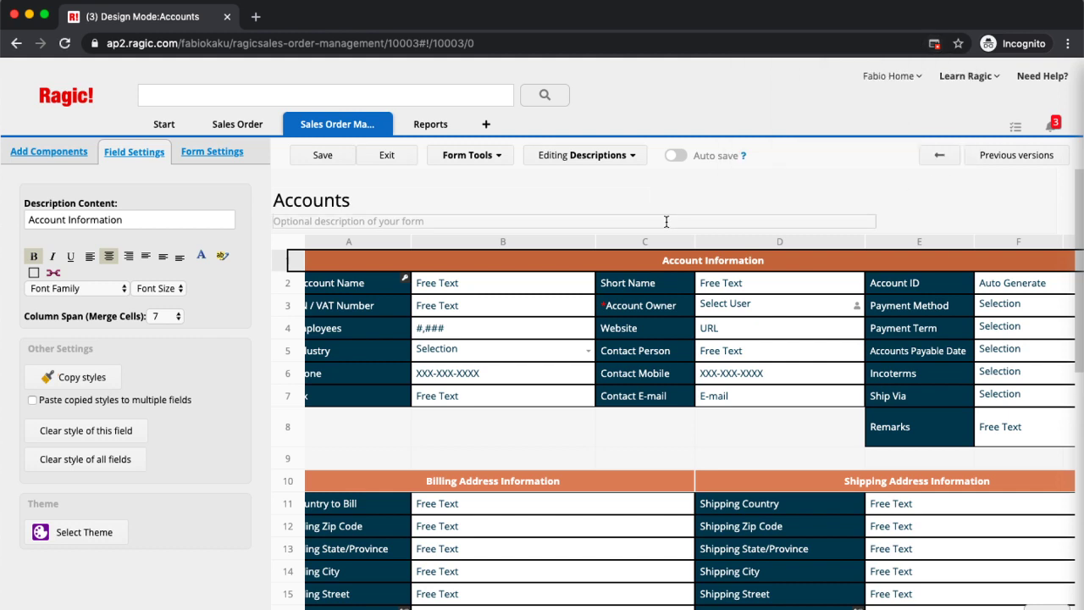
pyautogui.moveTo(362, 131)
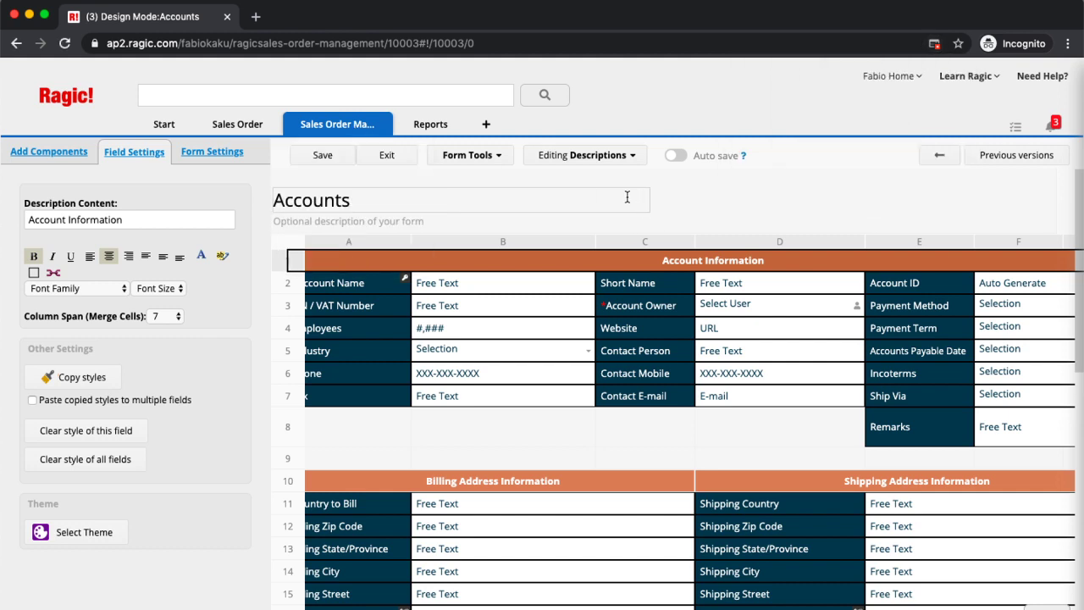
# - Save the Accounts design and exit design mode
pyautogui.click(324, 154)
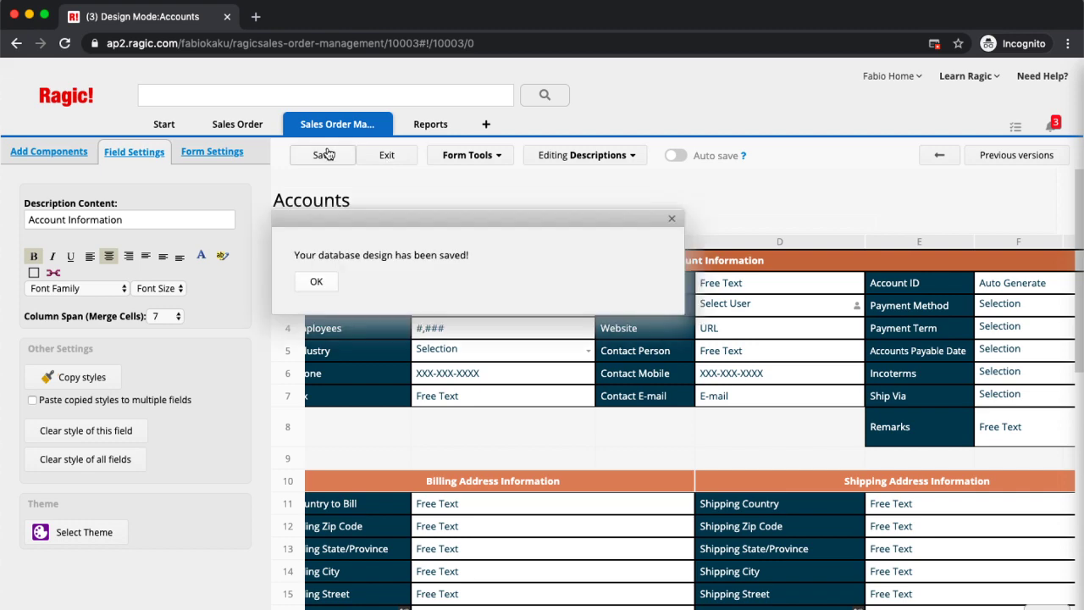
pyautogui.click(377, 157)
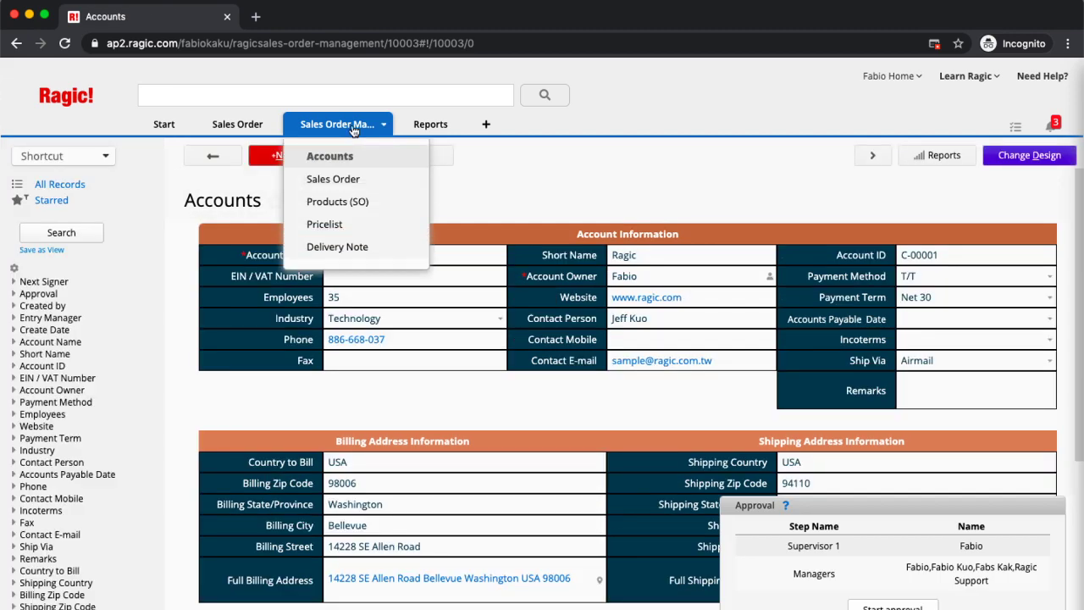
# - Open the Ragic, Inc. record in the Accounts (Multiple Version) sheet
pyautogui.click(360, 130)
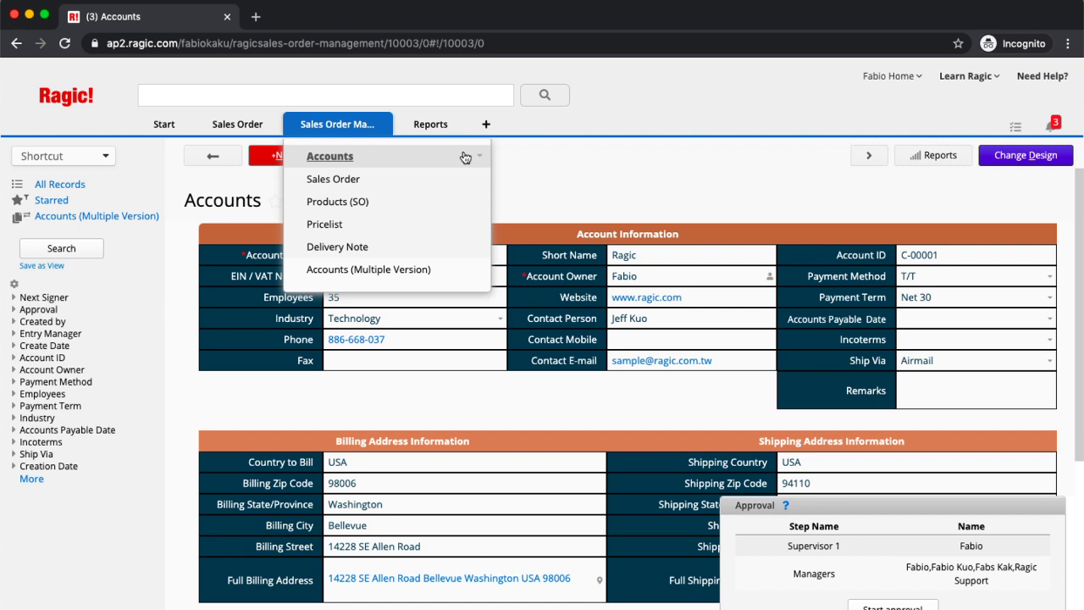
pyautogui.click(367, 127)
pyautogui.click(382, 127)
pyautogui.click(382, 127)
pyautogui.click(358, 136)
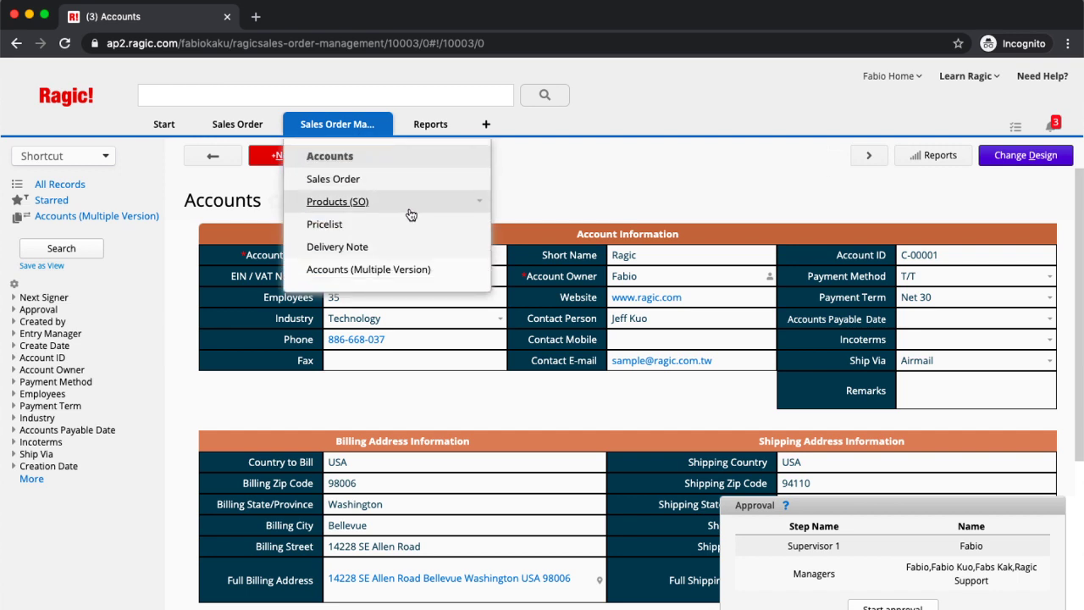
pyautogui.click(430, 272)
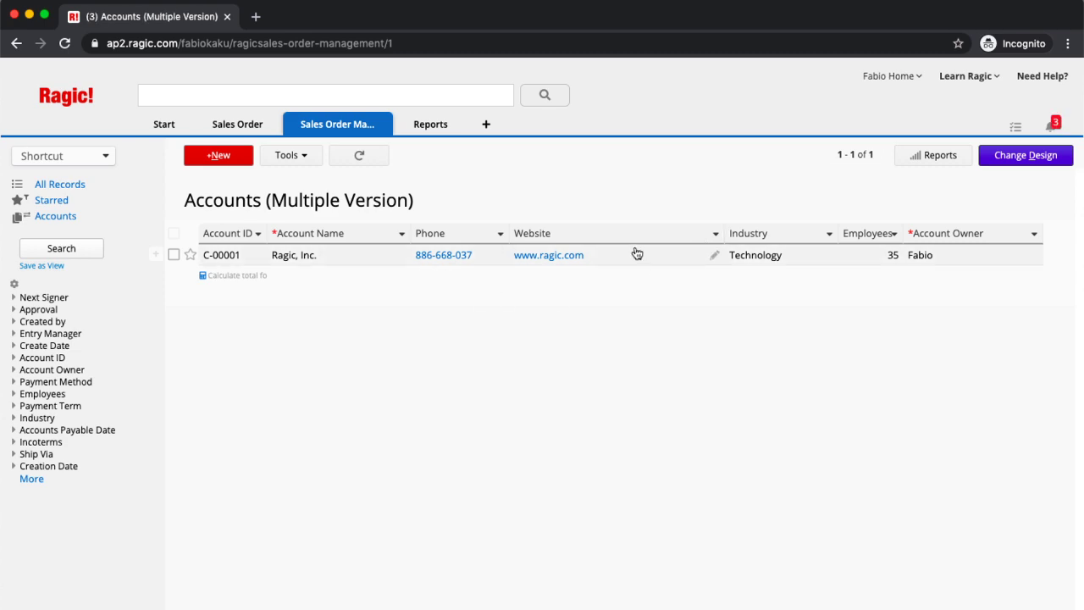
pyautogui.click(637, 254)
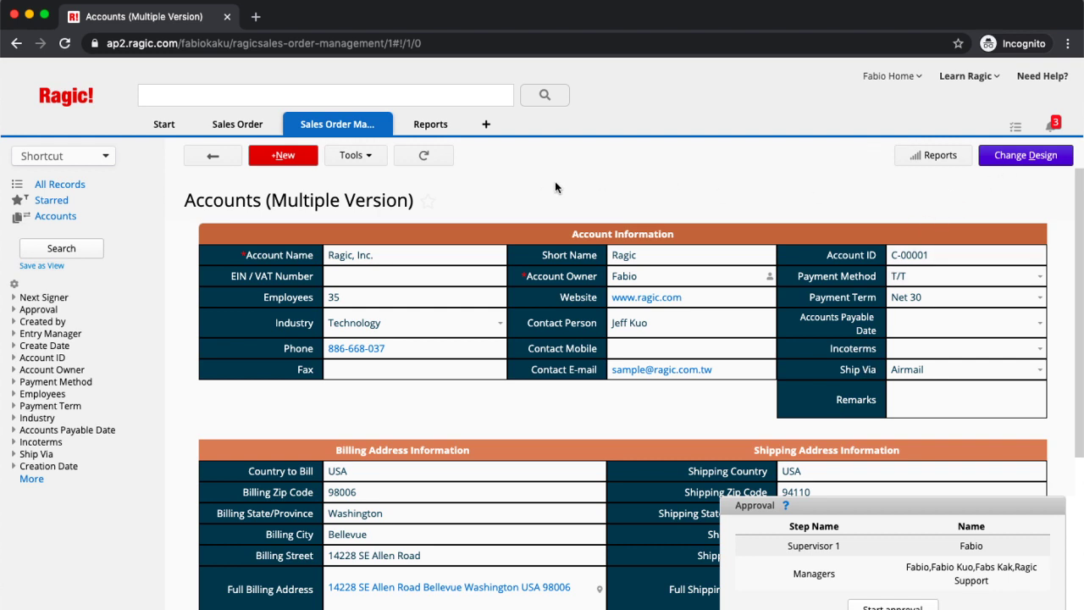
# - In the design mode of Accounts (Multiple Version), try the Watermelon theme and then apply Great Fortune instead
pyautogui.click(1018, 157)
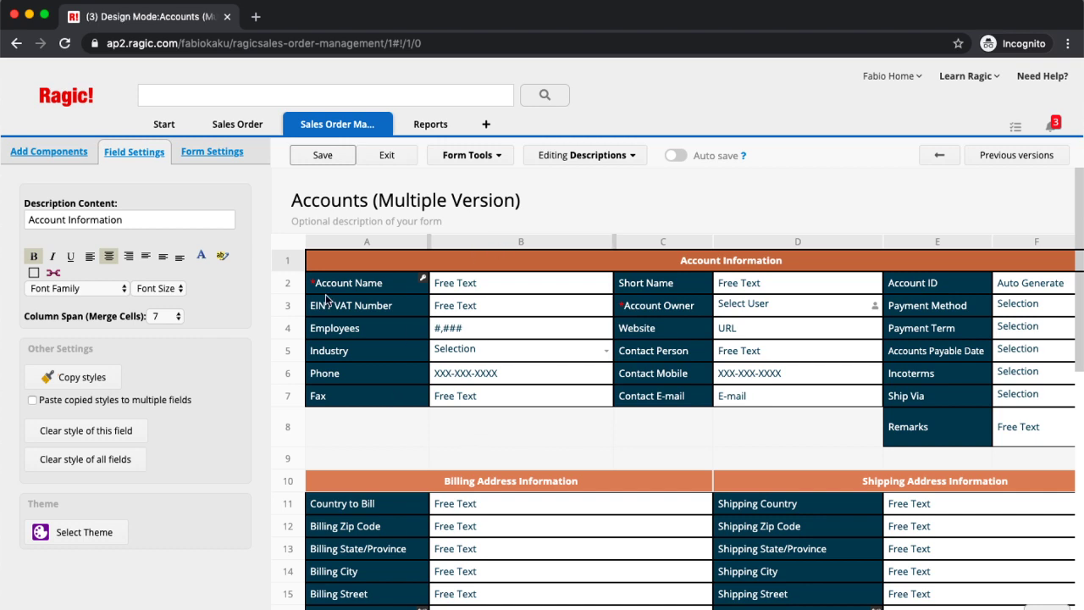
pyautogui.click(61, 543)
pyautogui.click(881, 373)
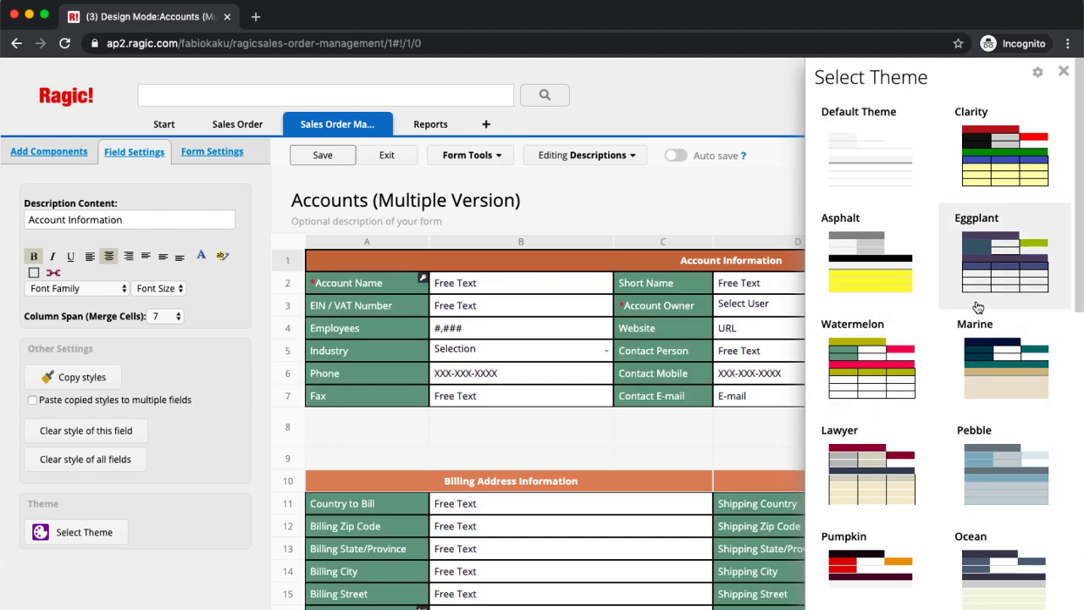
pyautogui.scroll(-6, 1000, 356)
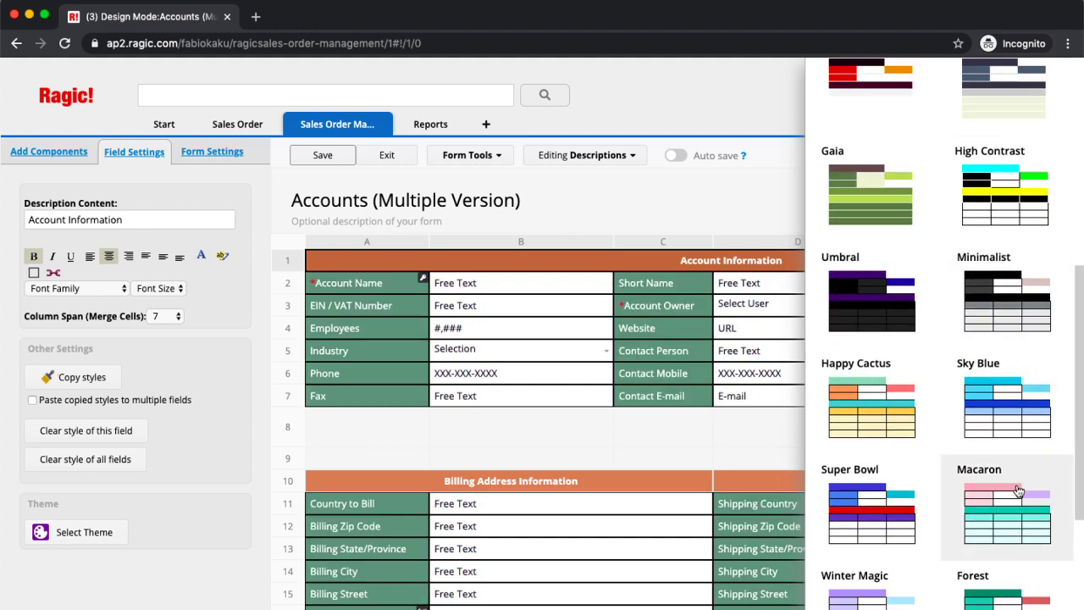
pyautogui.scroll(-4, 1019, 492)
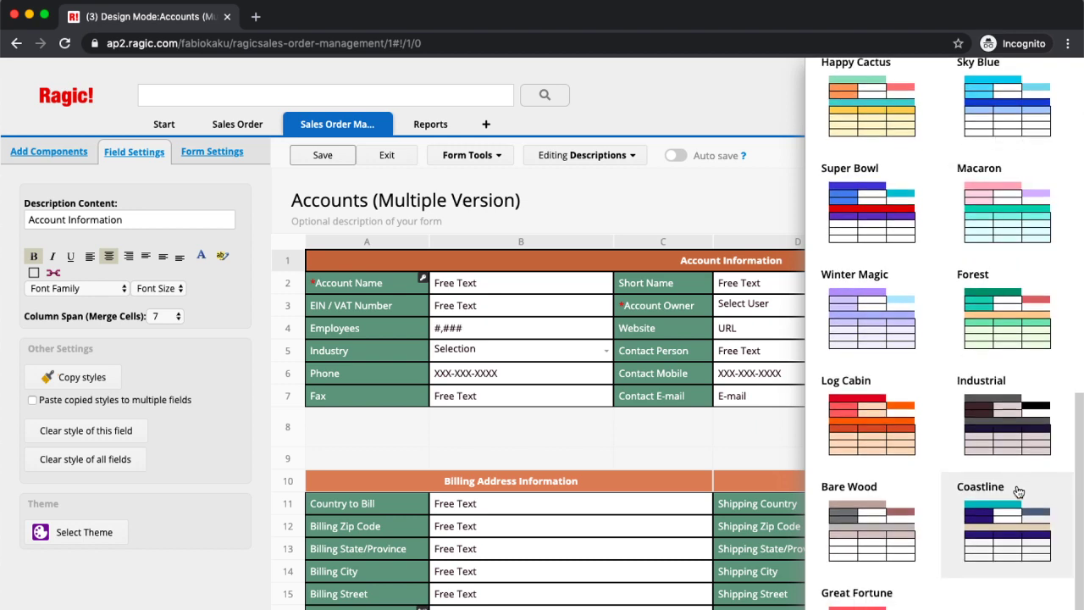
pyautogui.click(880, 605)
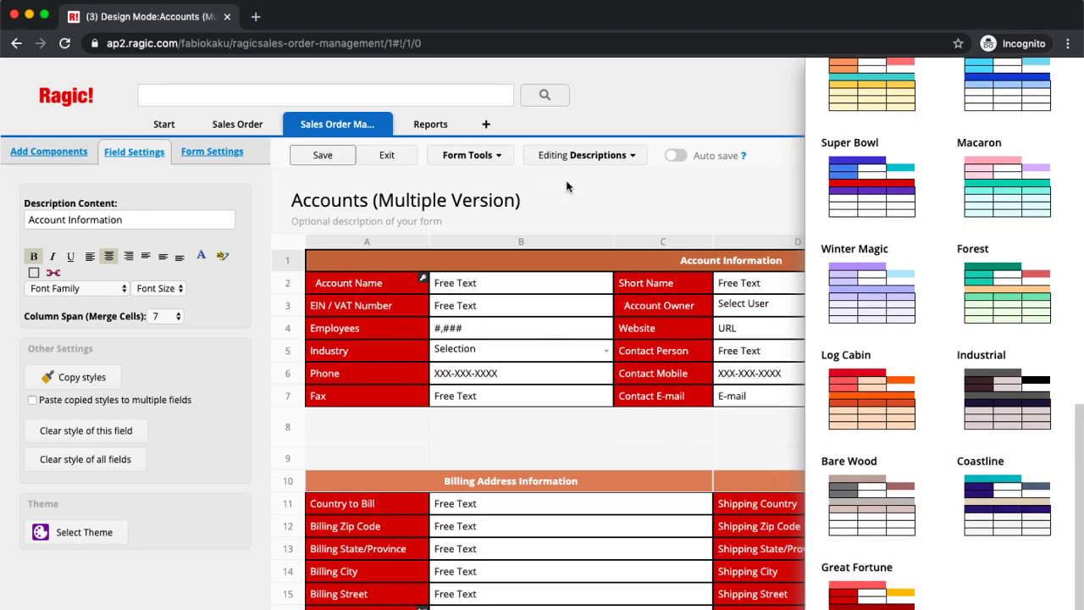
pyautogui.click(616, 186)
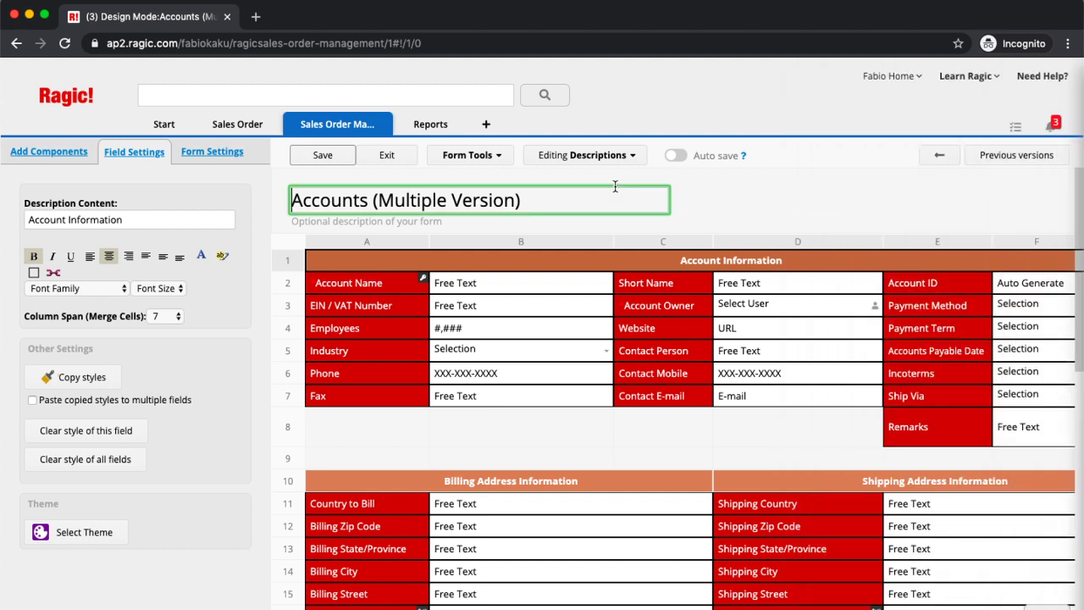
# - Rename the Account Name field under Account Information to "Name"
pyautogui.click(398, 285)
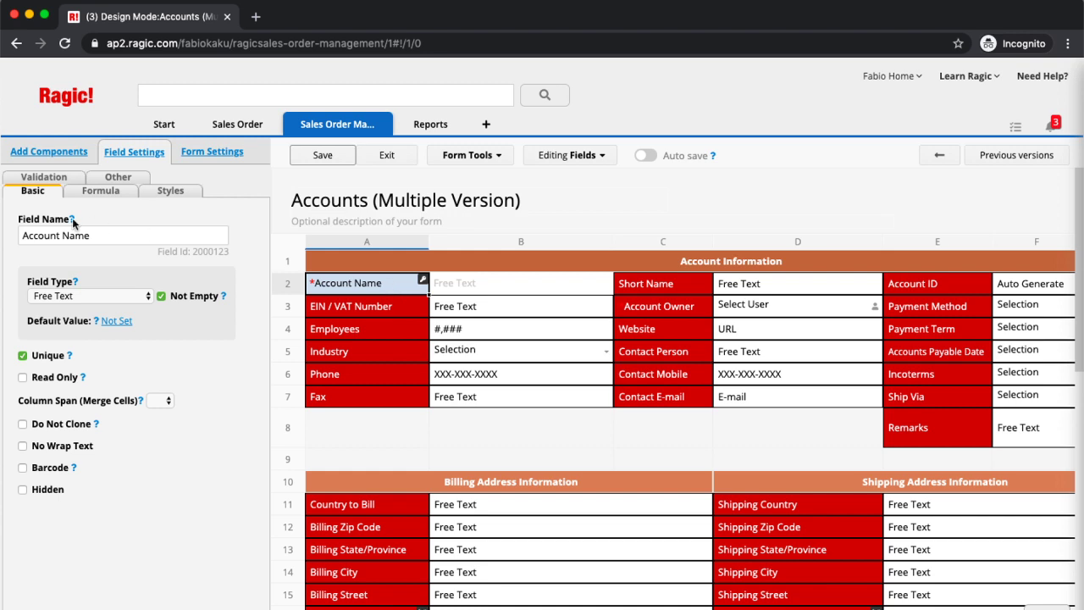
pyautogui.click(61, 235)
pyautogui.press('BackSpace')
pyautogui.press('BackSpace')
pyautogui.press('BackSpace')
pyautogui.press('BackSpace')
pyautogui.press('BackSpace')
pyautogui.press('BackSpace')
pyautogui.press('BackSpace')
pyautogui.press('BackSpace')
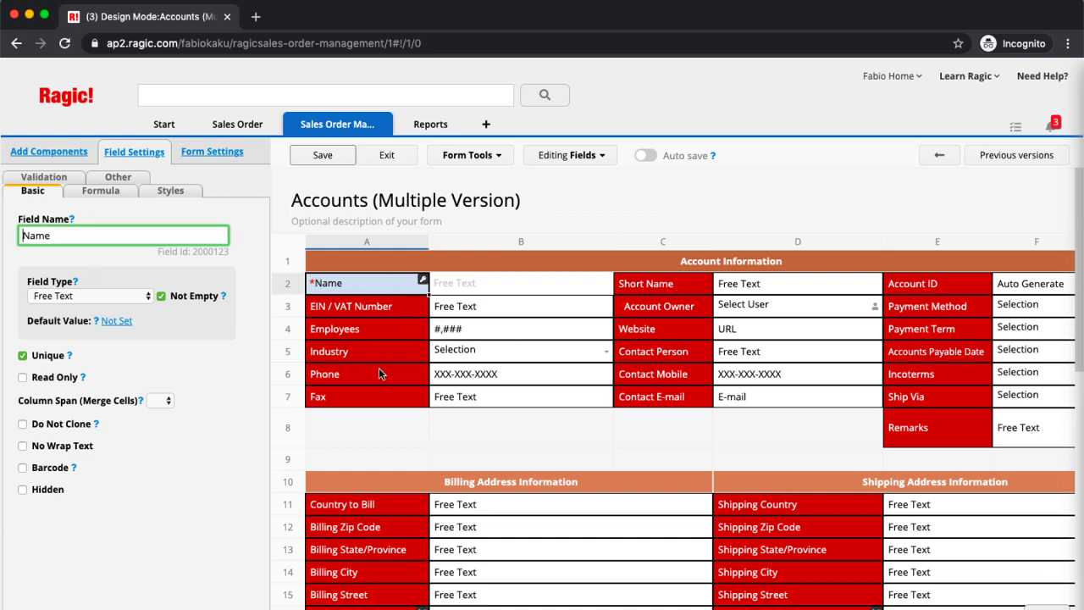
# - Rename the Contact Name field in the Contacts subtable to "Names"
pyautogui.scroll(-1, 412, 449)
pyautogui.scroll(-1, 412, 454)
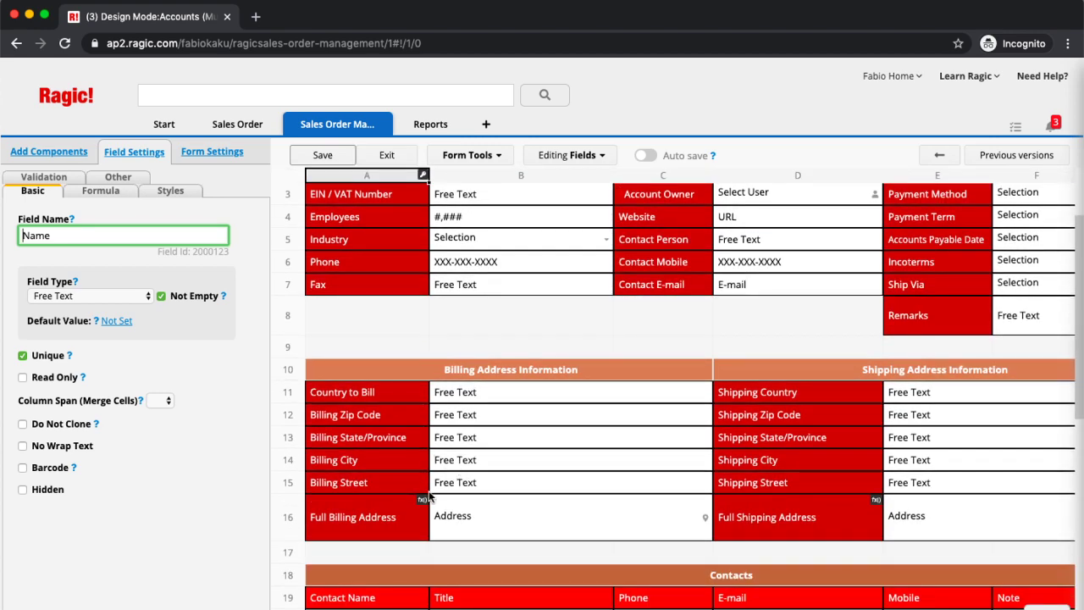
pyautogui.scroll(-2, 377, 559)
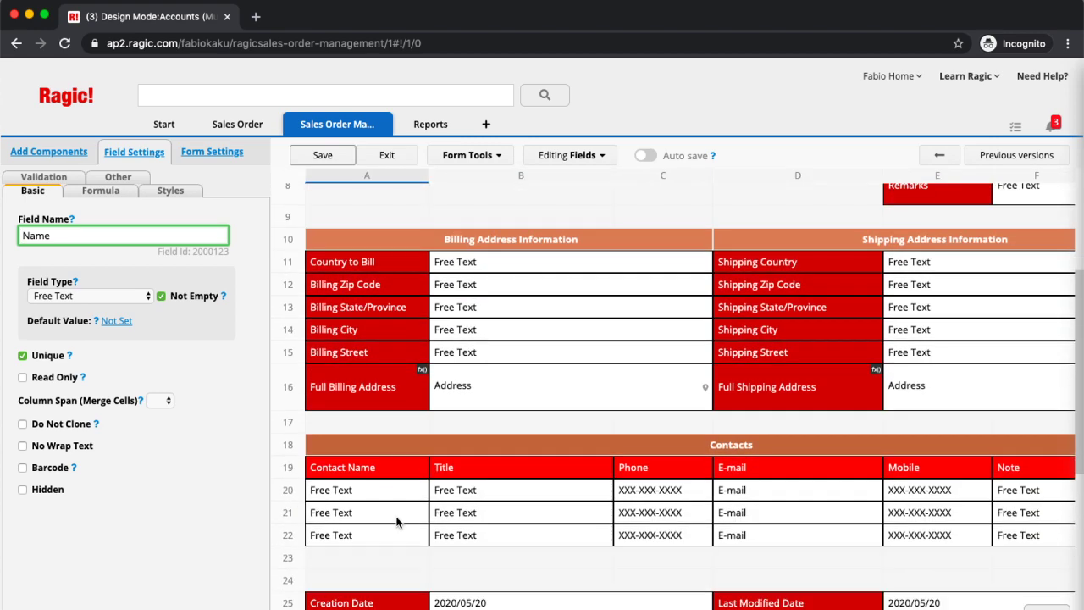
pyautogui.click(393, 474)
pyautogui.moveTo(144, 234); pyautogui.dragTo(0, 196)
pyautogui.write('Names')
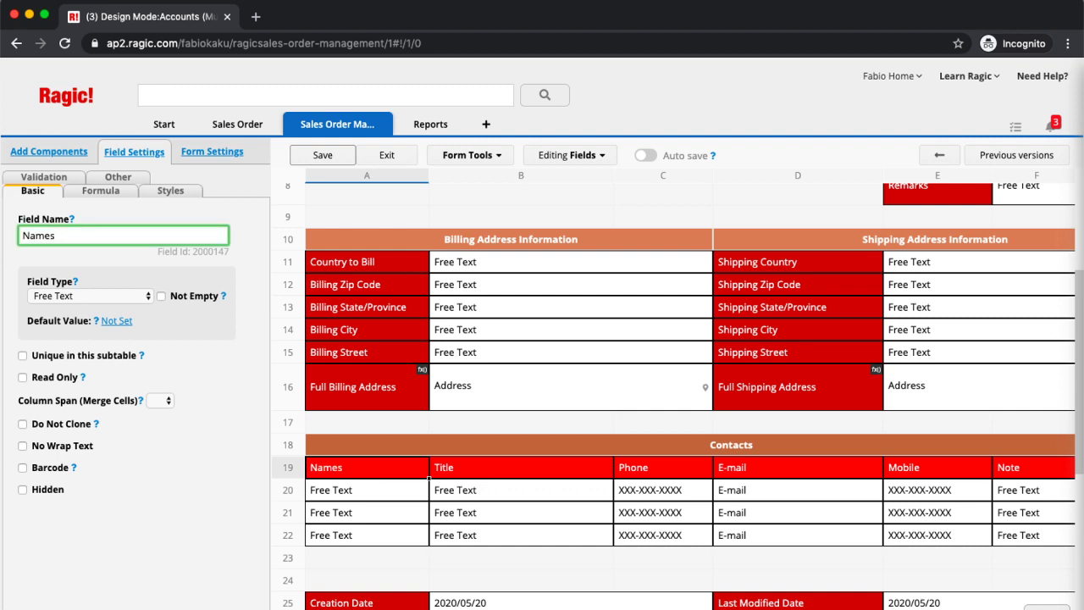
# - Change the field type of E-mail in the Contacts subtable to Free Text
pyautogui.click(791, 465)
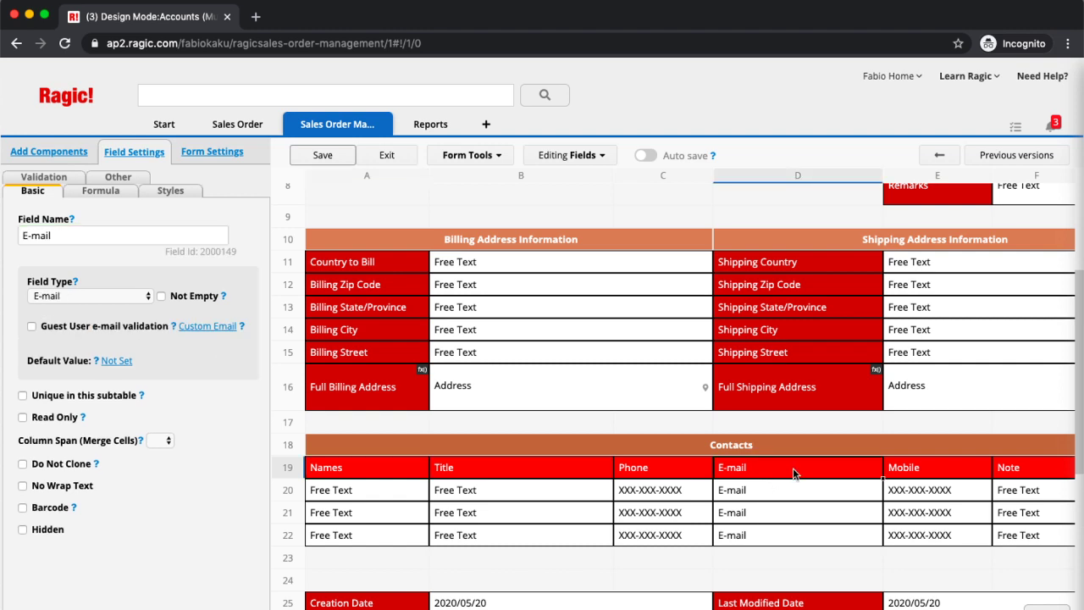
pyautogui.click(122, 296)
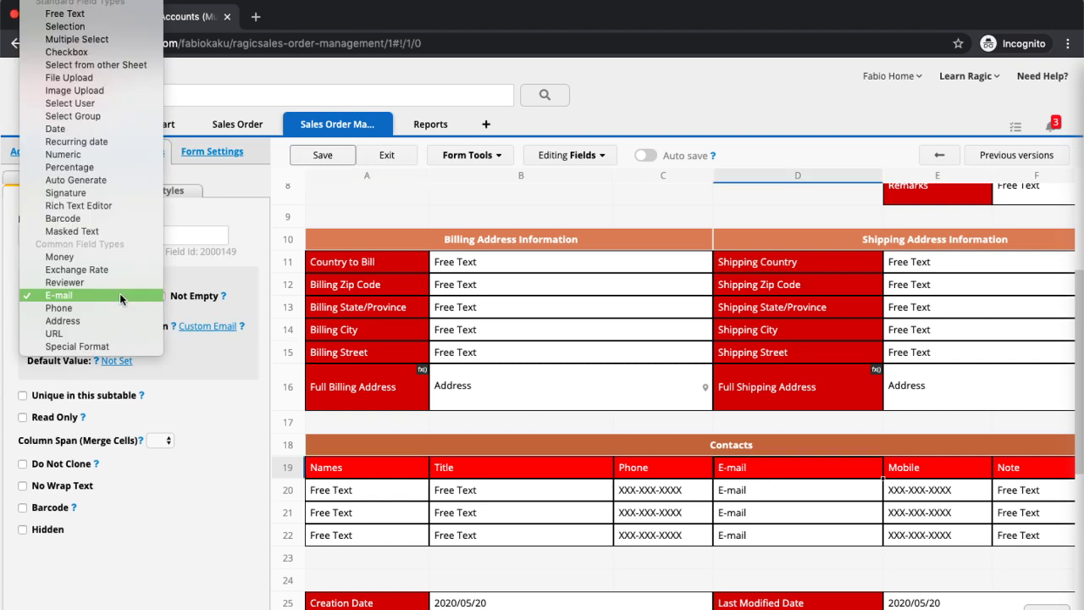
pyautogui.click(96, 12)
# - Save the design without updating the renamed field on the listing page
pyautogui.click(321, 155)
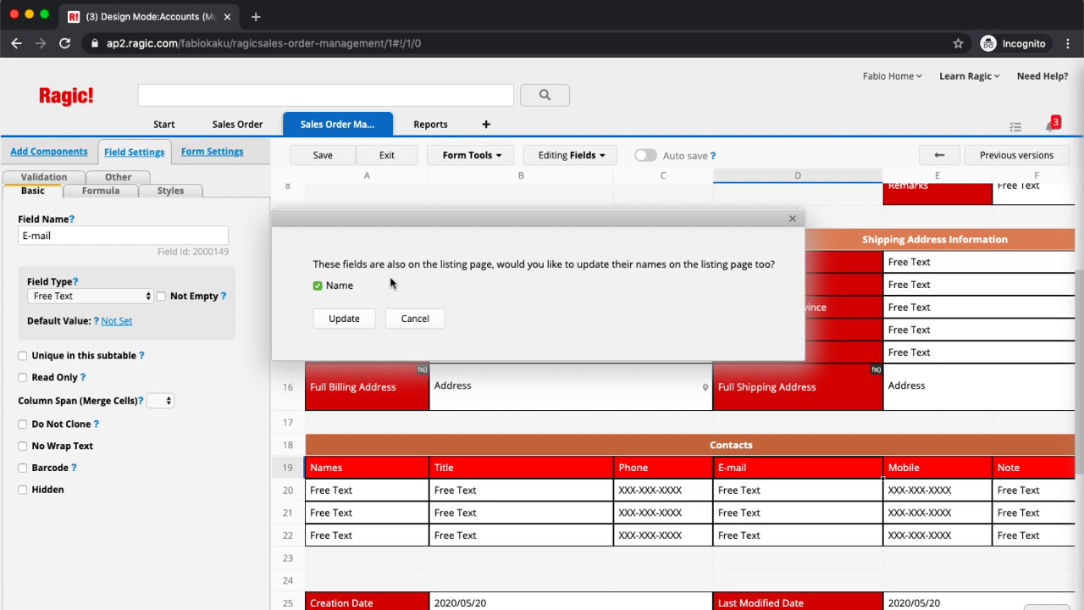
pyautogui.click(415, 319)
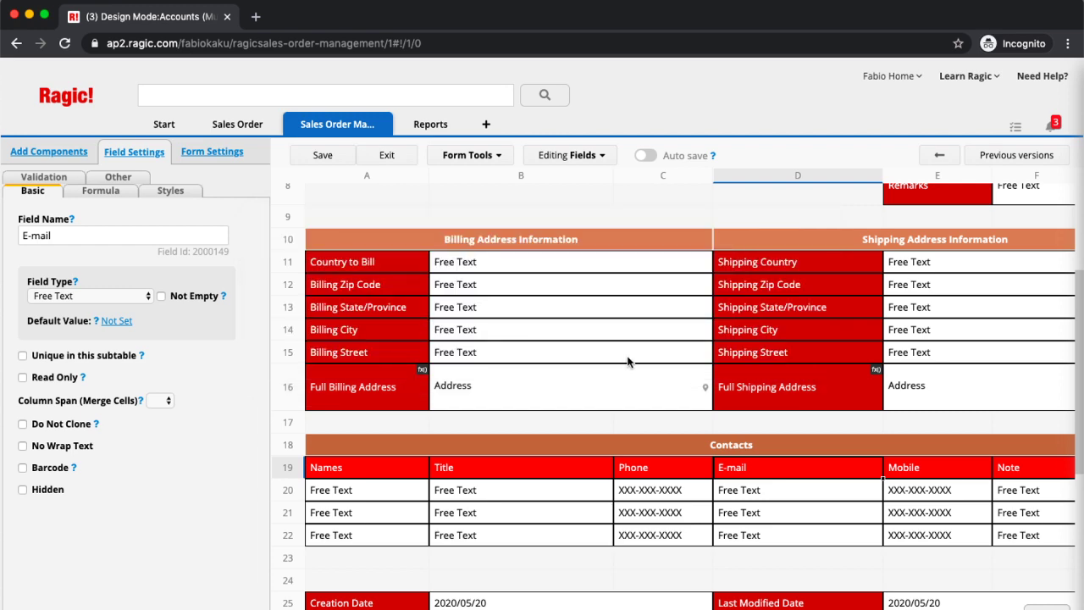
pyautogui.scroll(3, 626, 362)
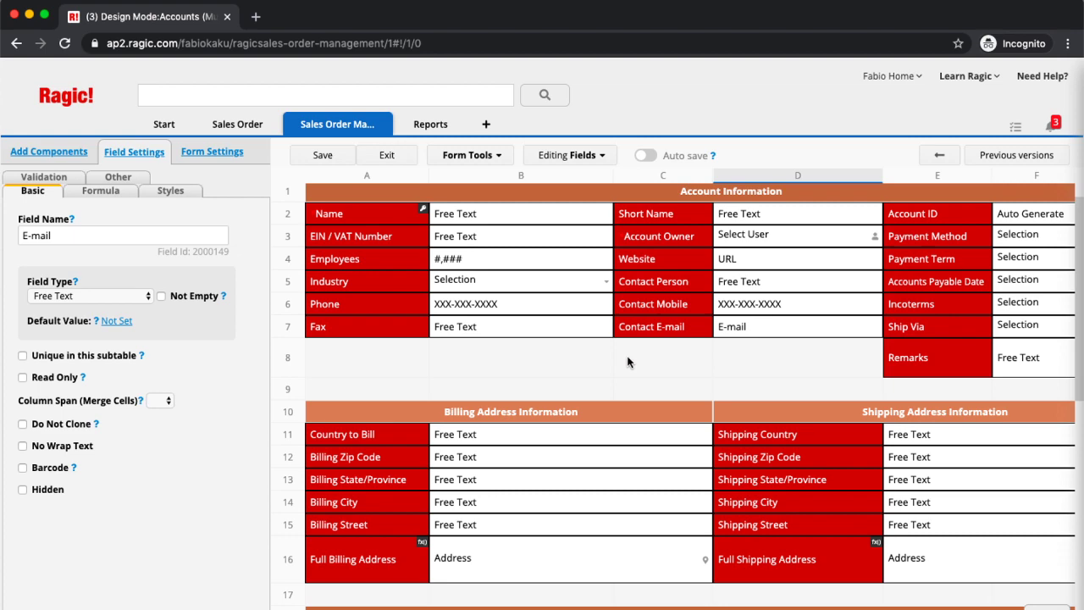
pyautogui.scroll(2, 599, 293)
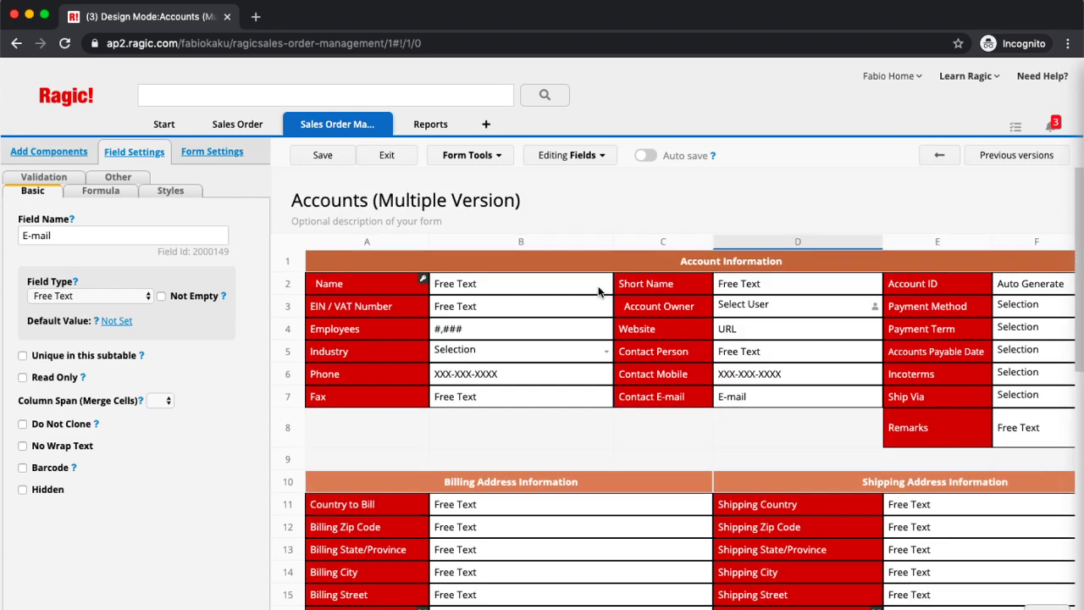
pyautogui.click(335, 157)
# - In the sheet's access rights, set EVERYONE to Viewer and Content Group to Admin
pyautogui.click(225, 162)
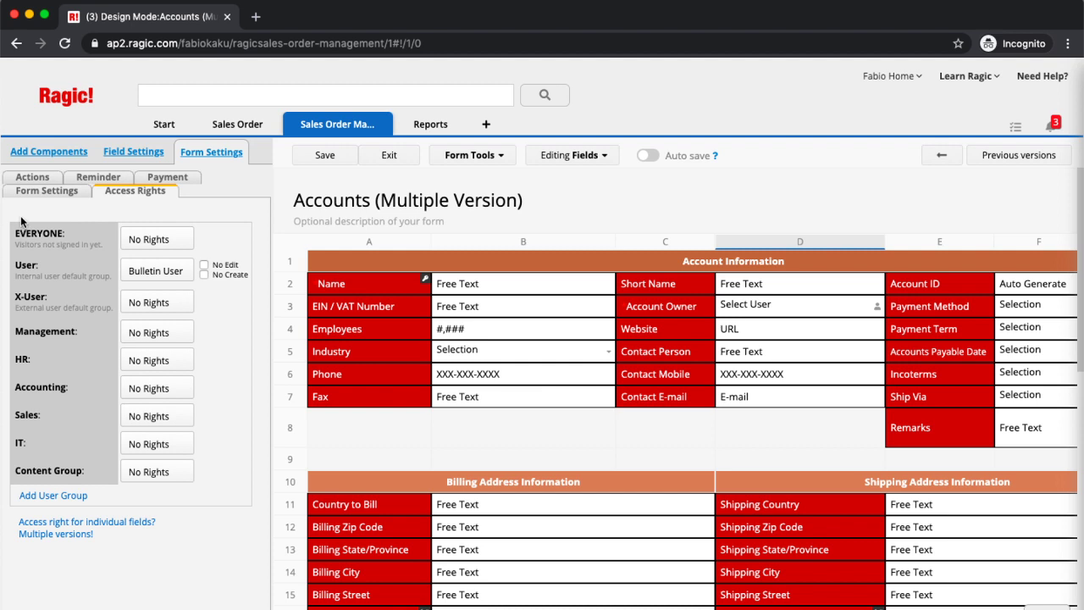
pyautogui.click(181, 246)
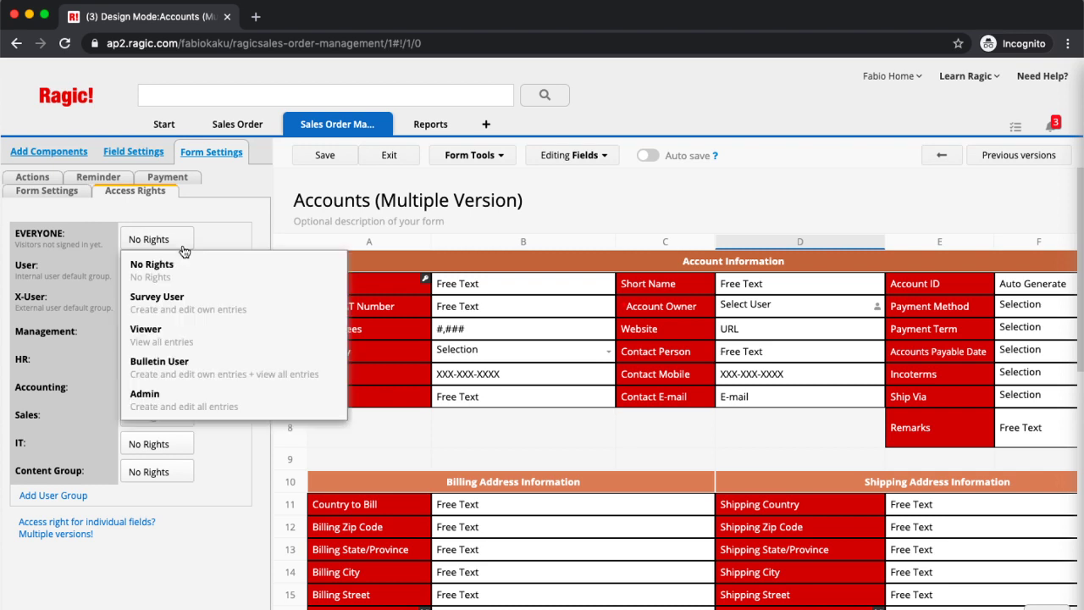
pyautogui.click(164, 337)
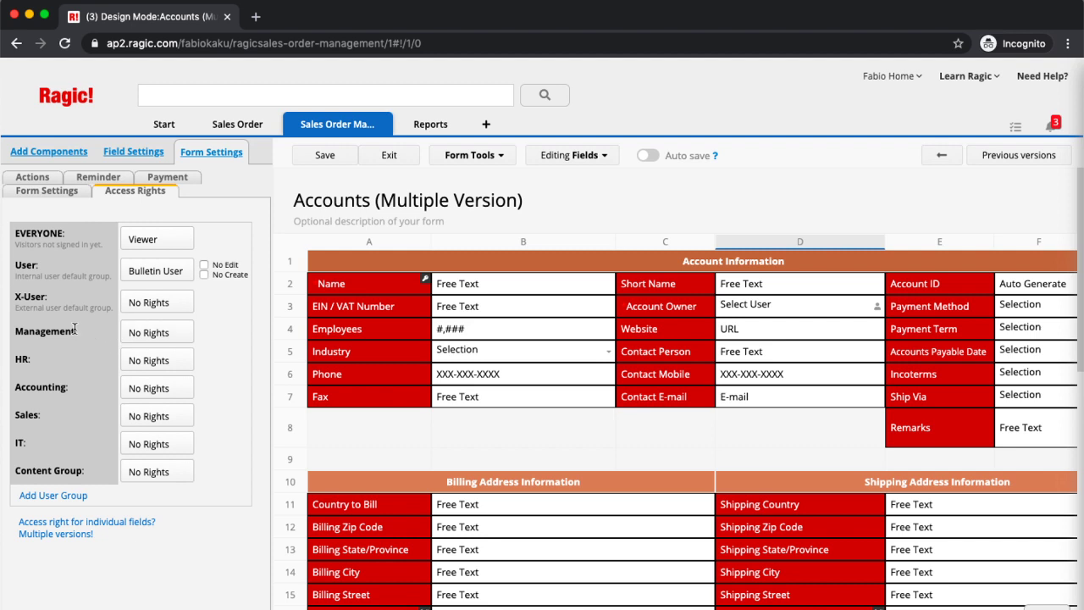
pyautogui.click(169, 471)
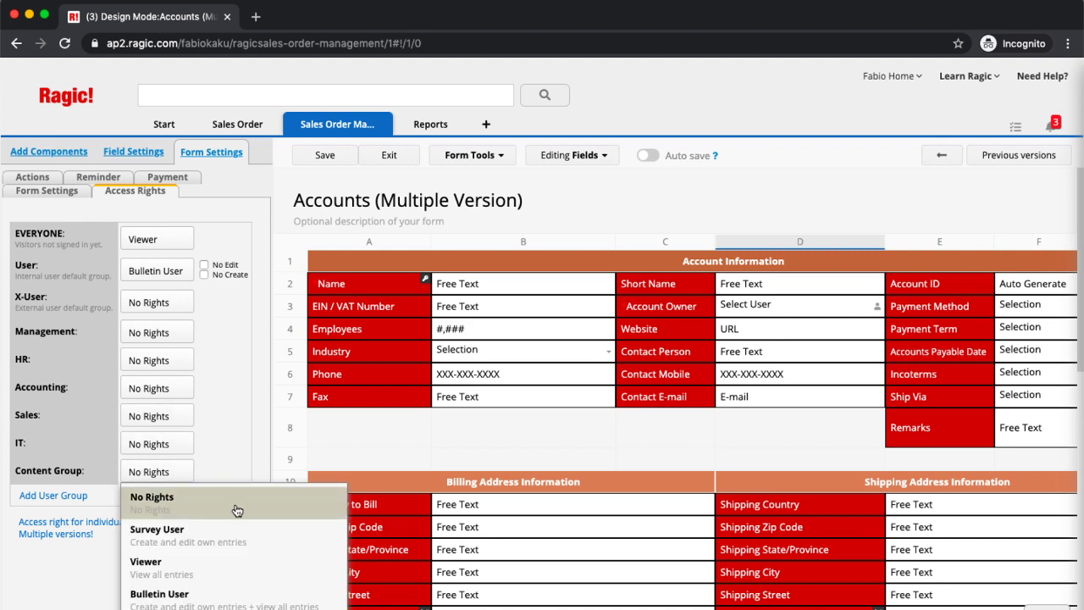
pyautogui.click(153, 603)
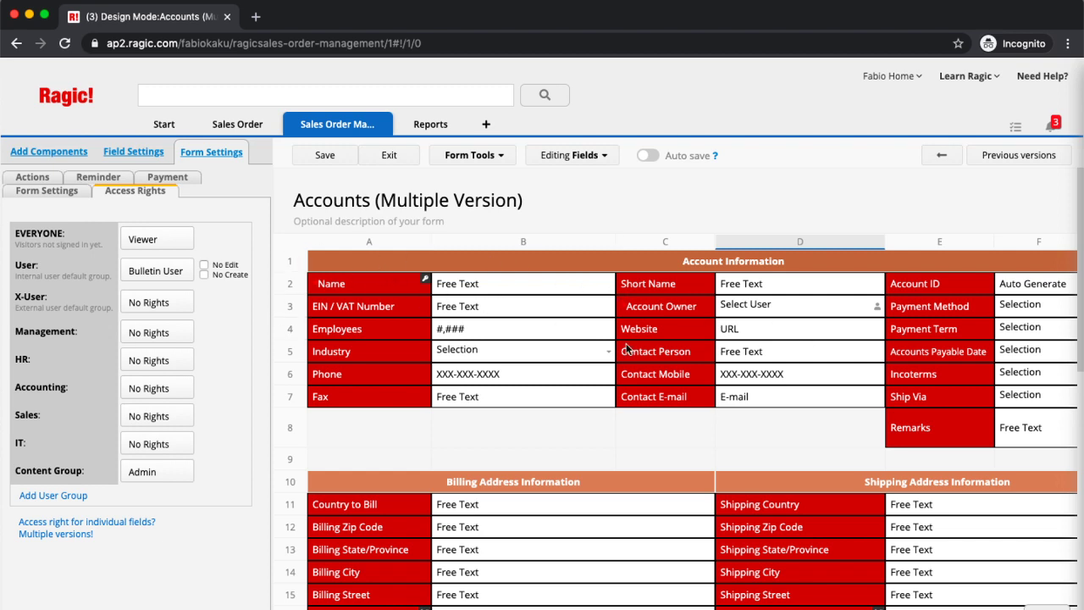
# - Save the sheet design with the new access rights and close the save message
pyautogui.hscroll(2, 626, 348)
pyautogui.hscroll(-2, 627, 348)
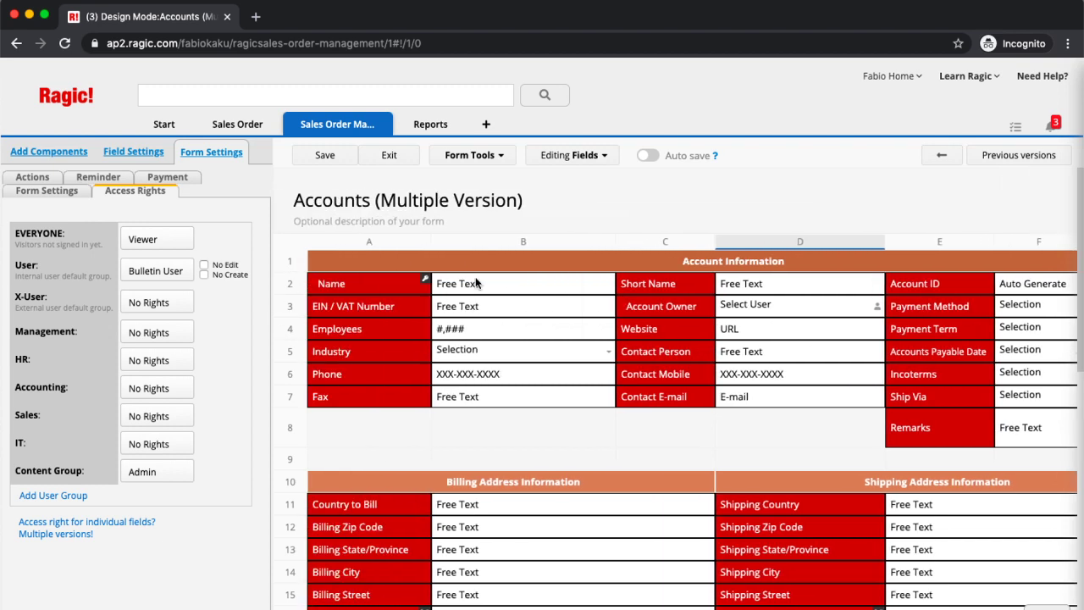
pyautogui.click(323, 157)
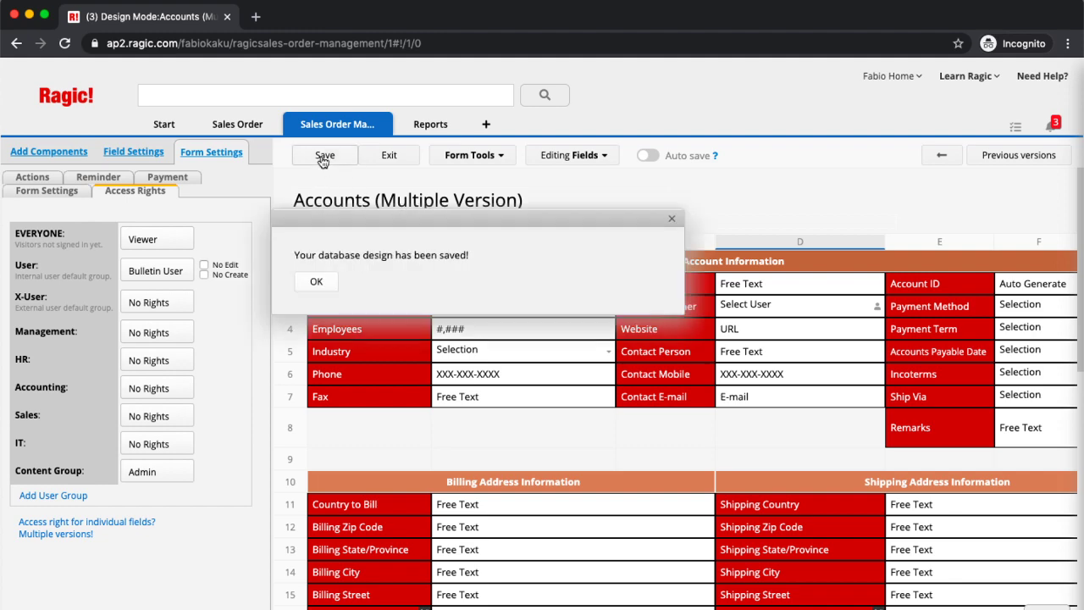
pyautogui.click(331, 280)
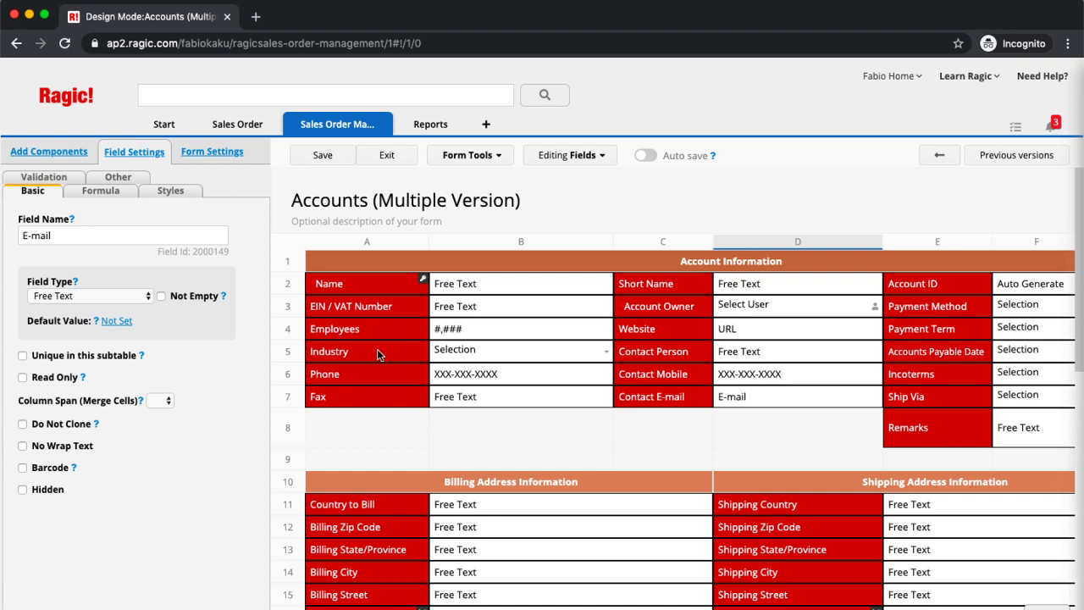
# - Remove the column C fields under Account Information: Short Name, Account Owner, Website, Contact Person, Contact Mobile and Contact E-mail
pyautogui.hscroll(1, 531, 454)
pyautogui.hscroll(-1, 531, 454)
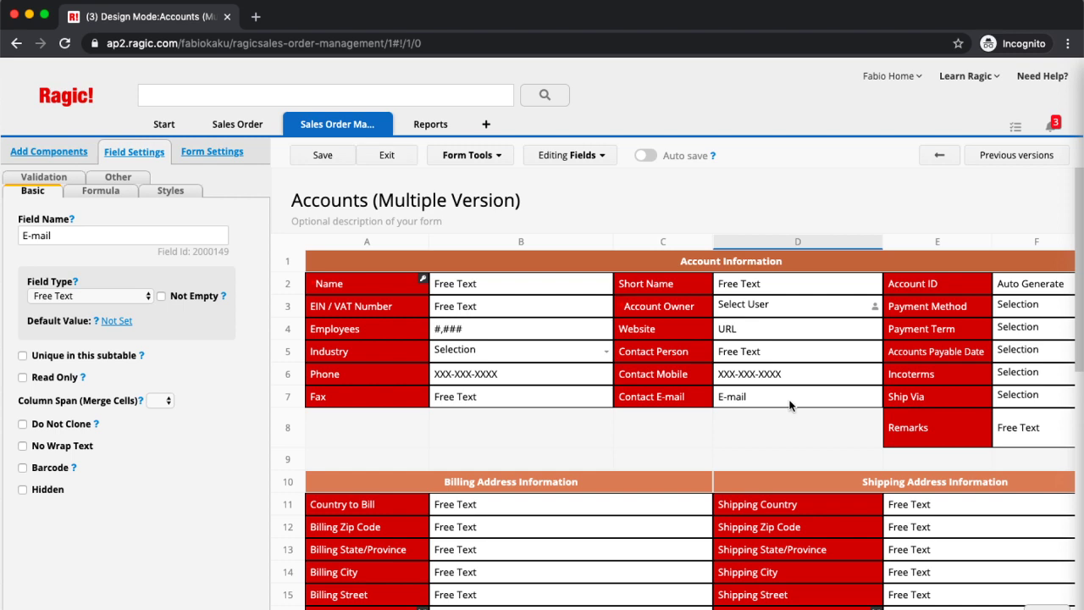
pyautogui.click(641, 283)
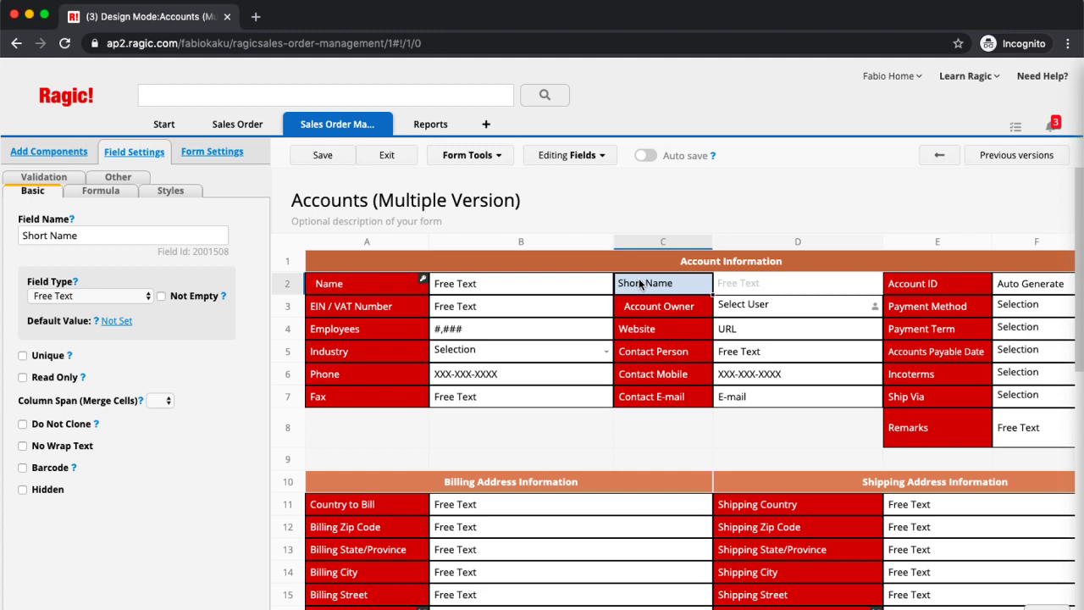
pyautogui.scroll(-1, 577, 345)
pyautogui.scroll(-2, 577, 345)
pyautogui.press('BackSpace')
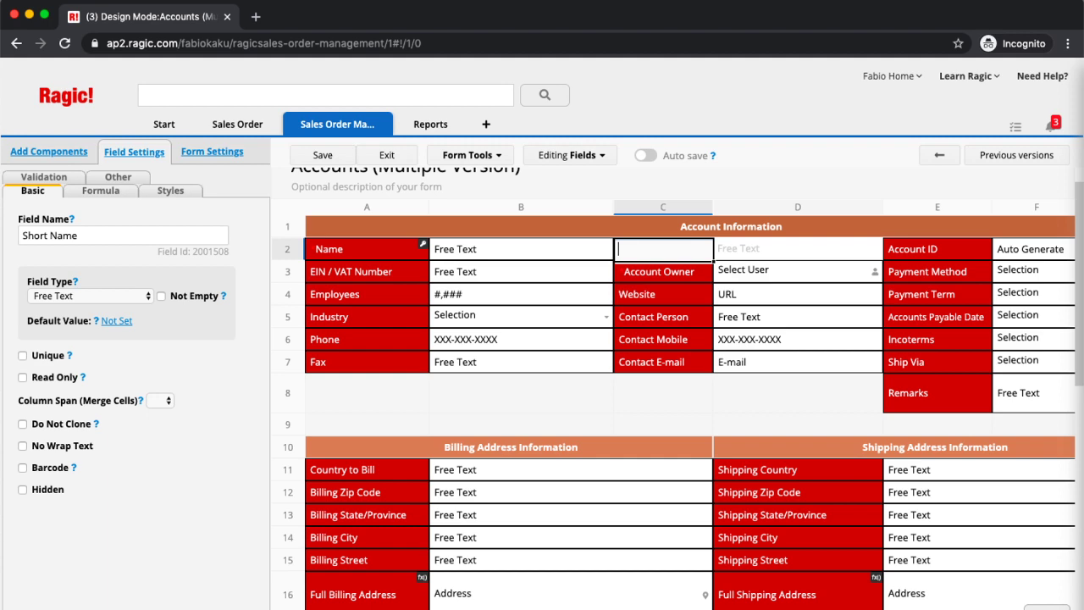
pyautogui.press('Down')
pyautogui.press('BackSpace')
pyautogui.press('Down')
pyautogui.press('BackSpace')
pyautogui.press('Down')
pyautogui.press('BackSpace')
pyautogui.press('Down')
pyautogui.press('BackSpace')
pyautogui.press('Down')
pyautogui.press('BackSpace')
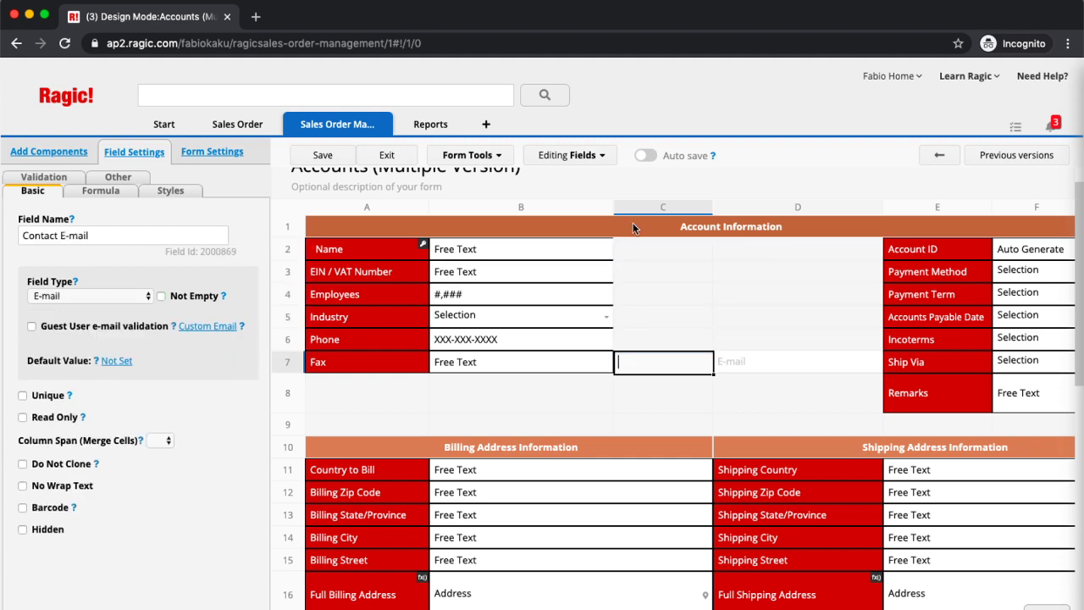
# - Remove the column E fields under Account Information: Account ID, Payment Method, Payment Term, Accounts Payable Date, Incoterms, Ship Via and Remarks
pyautogui.click(933, 254)
pyautogui.press('BackSpace')
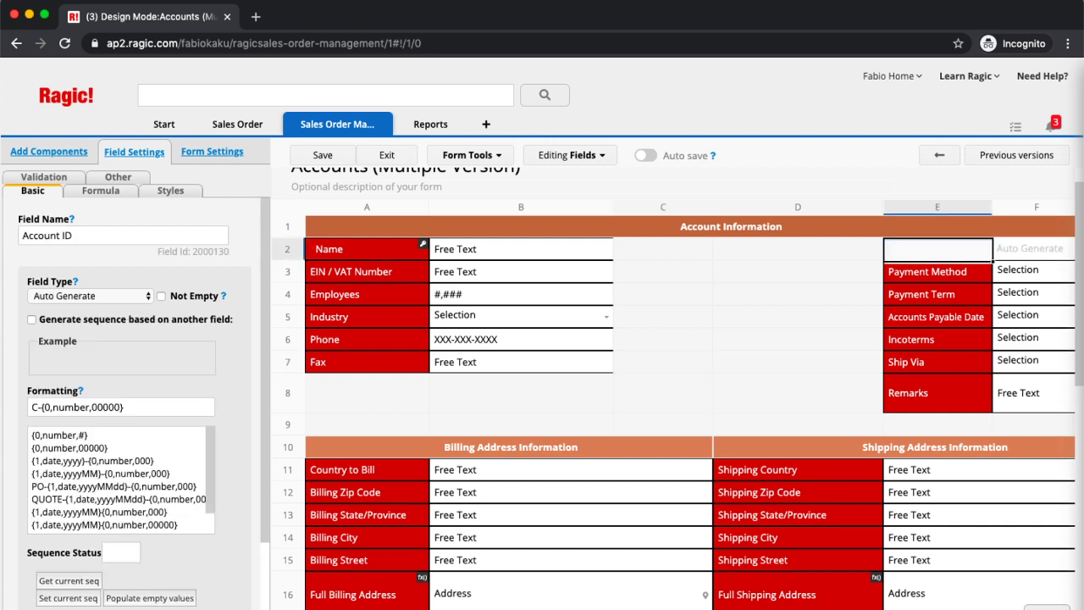
pyautogui.press('Down')
pyautogui.press('BackSpace')
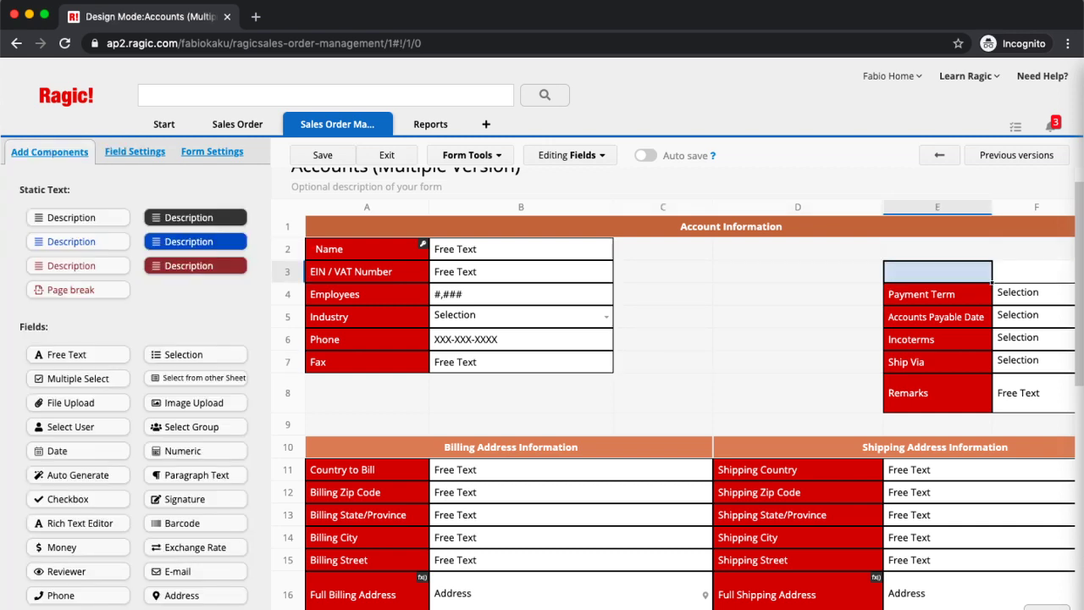
pyautogui.press('Down')
pyautogui.press('BackSpace')
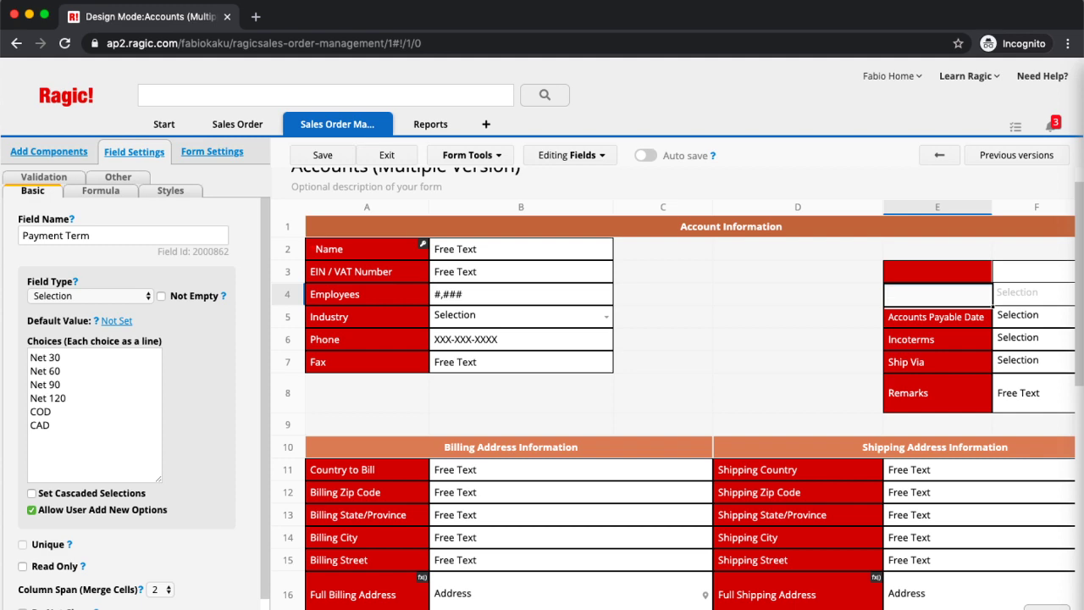
pyautogui.press('Down')
pyautogui.press('BackSpace')
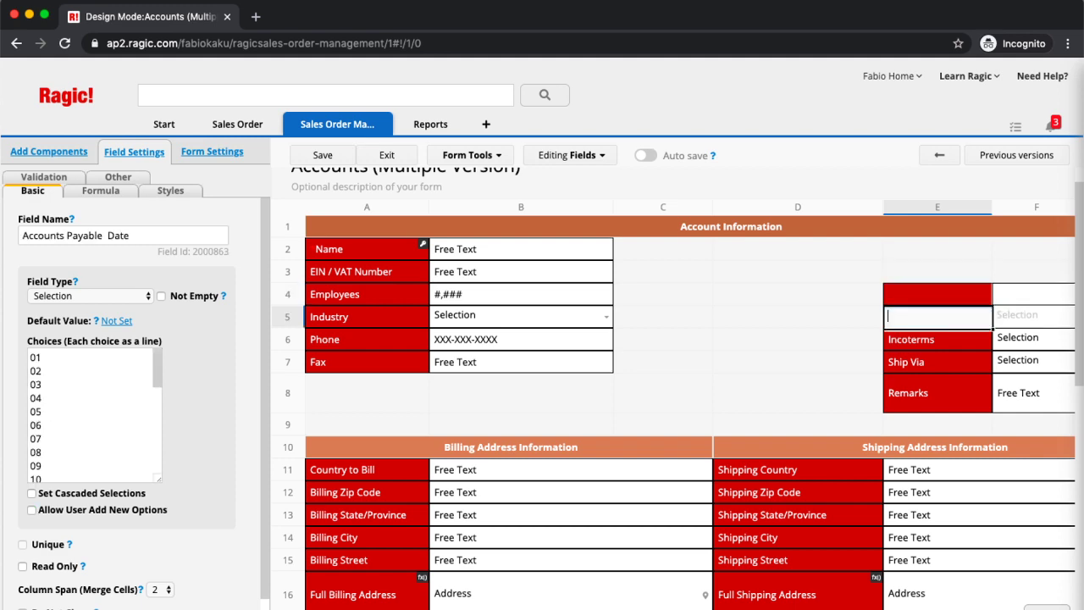
pyautogui.press('Down')
pyautogui.press('BackSpace')
pyautogui.press('Down')
pyautogui.press('BackSpace')
pyautogui.press('Down')
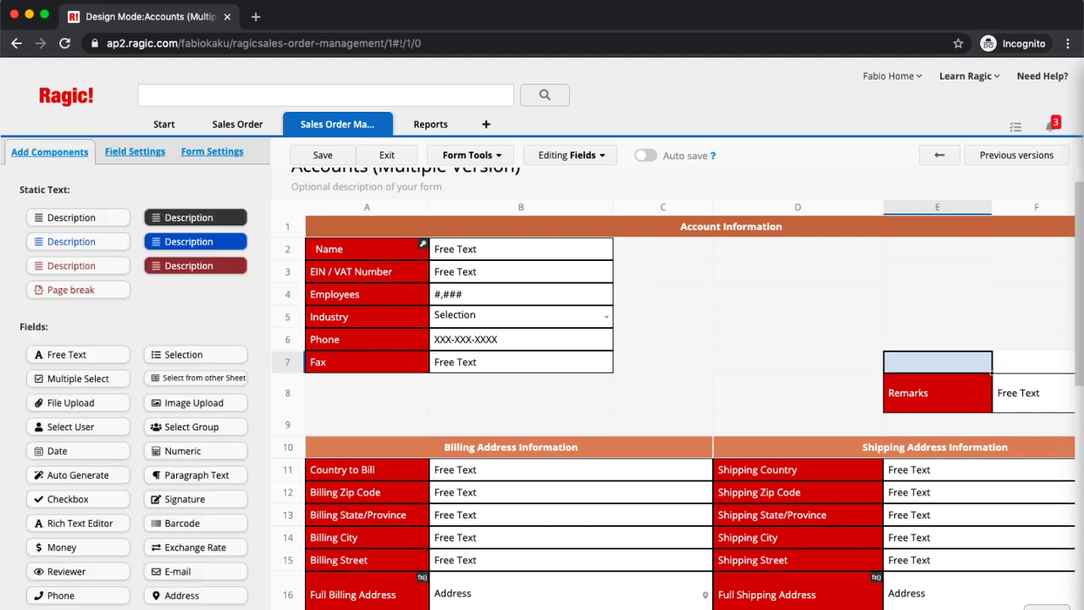
pyautogui.press('BackSpace')
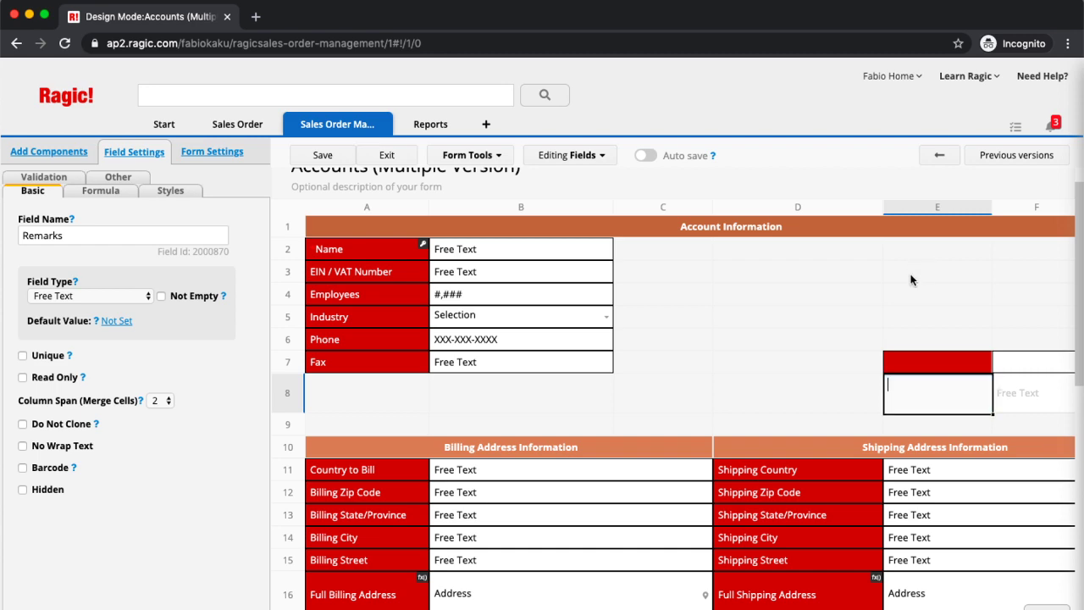
pyautogui.click(691, 380)
pyautogui.click(942, 412)
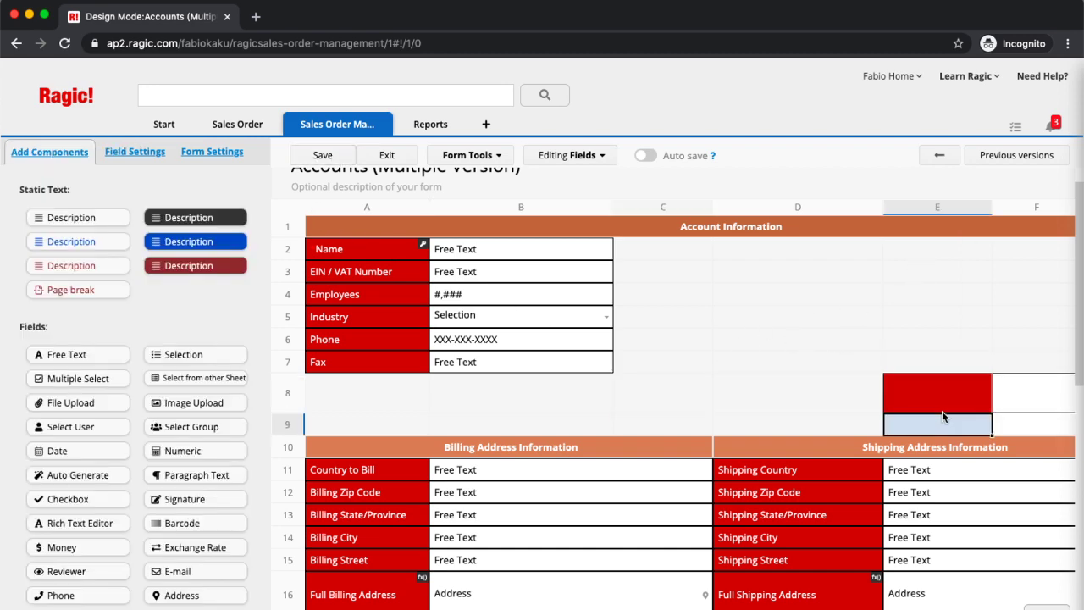
pyautogui.click(940, 400)
pyautogui.press('Delete')
pyautogui.click(697, 276)
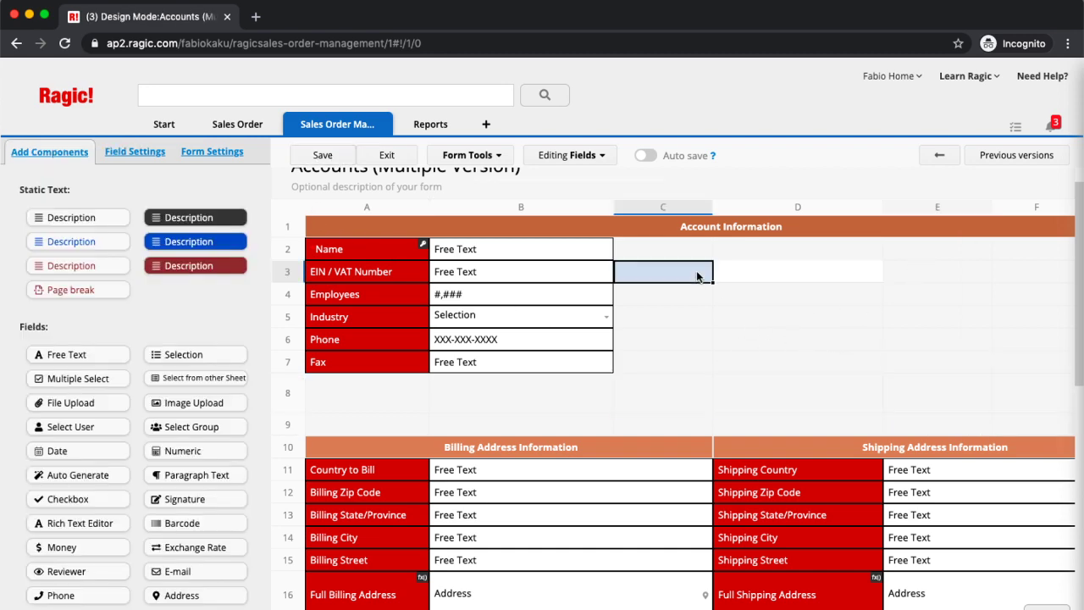
# - Save the reduced Accounts (Multiple Version) design, dismiss the save message and leave design mode
pyautogui.click(325, 159)
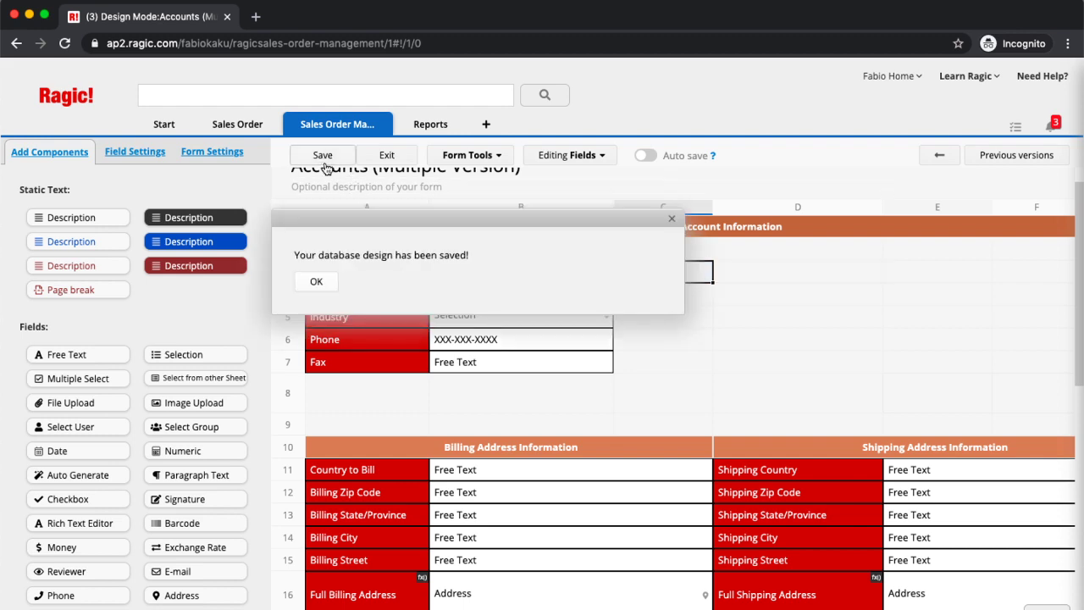
pyautogui.click(316, 282)
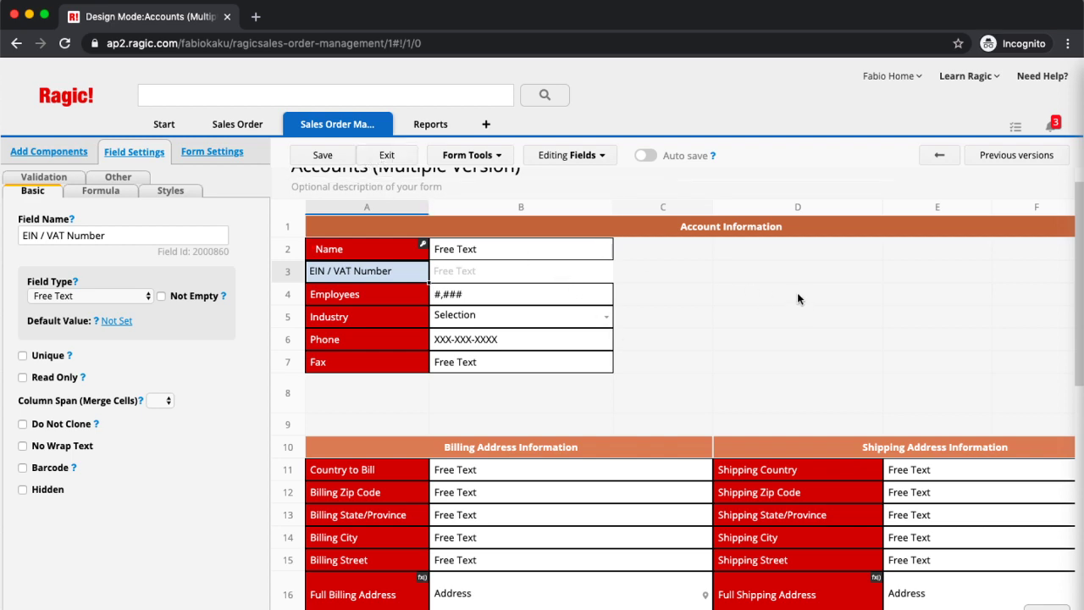
pyautogui.click(388, 156)
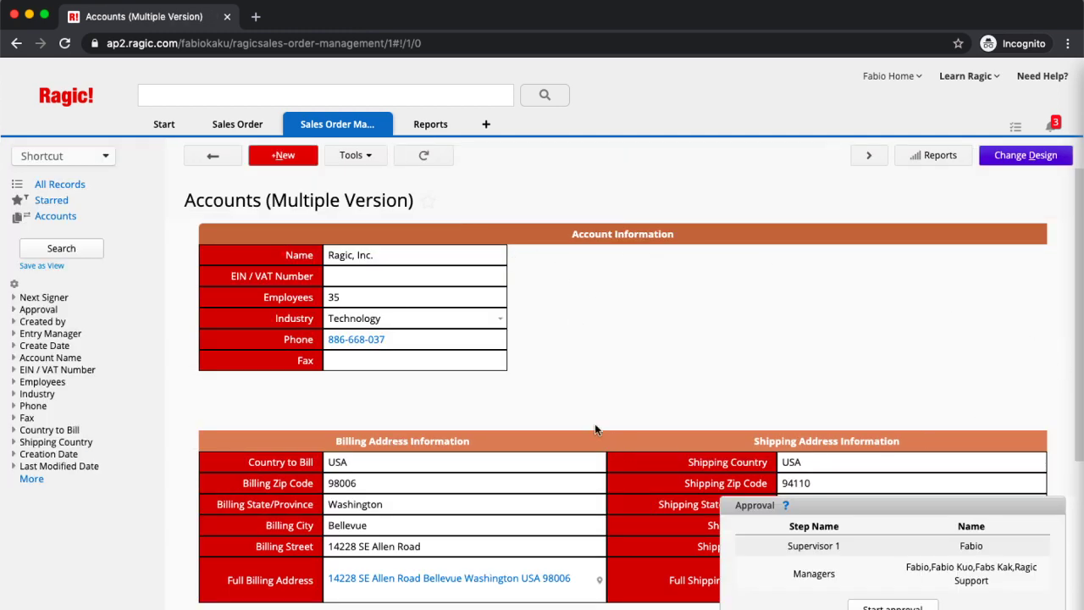
# - Open the Ragic, Inc. record in the original Accounts sheet to compare its fields with the multiple version
pyautogui.moveTo(347, 127)
pyautogui.click(383, 161)
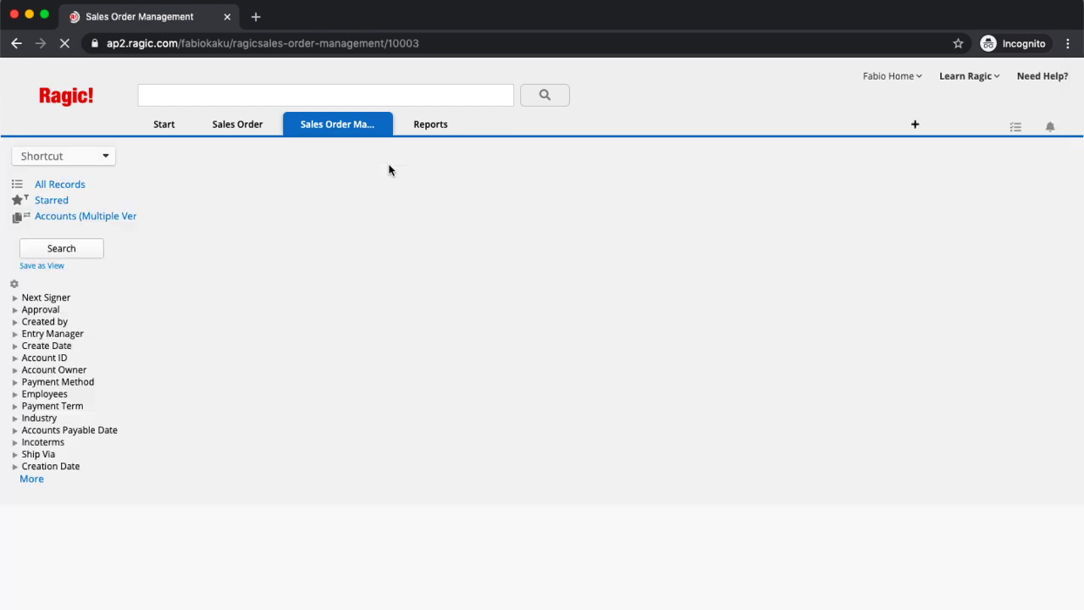
pyautogui.click(332, 255)
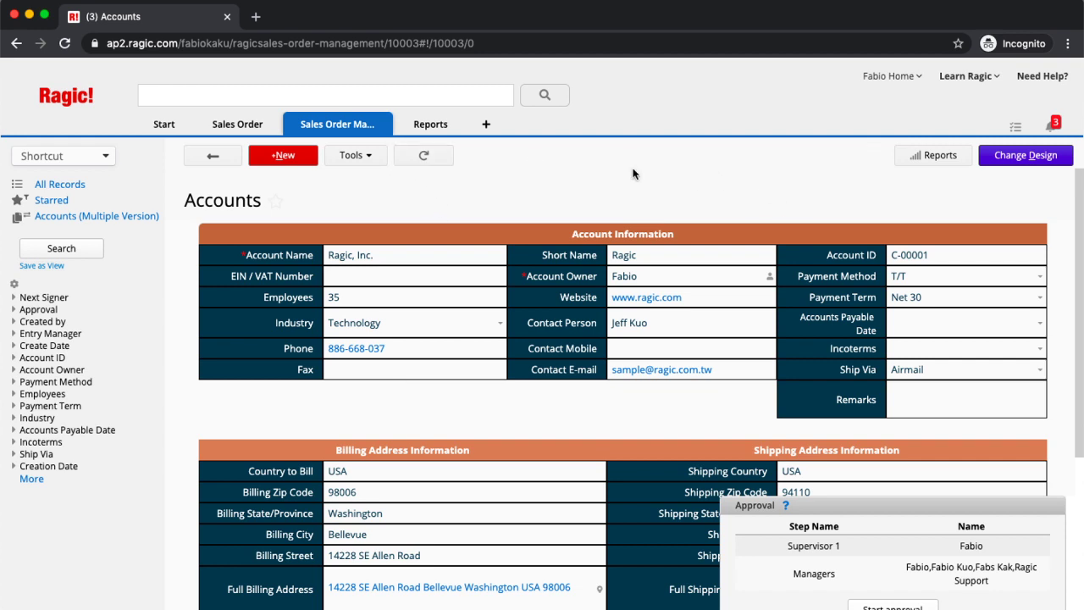
# - Return to the Accounts (Multiple Version) sheet and open its form page in design mode
pyautogui.moveTo(345, 135)
pyautogui.click(428, 267)
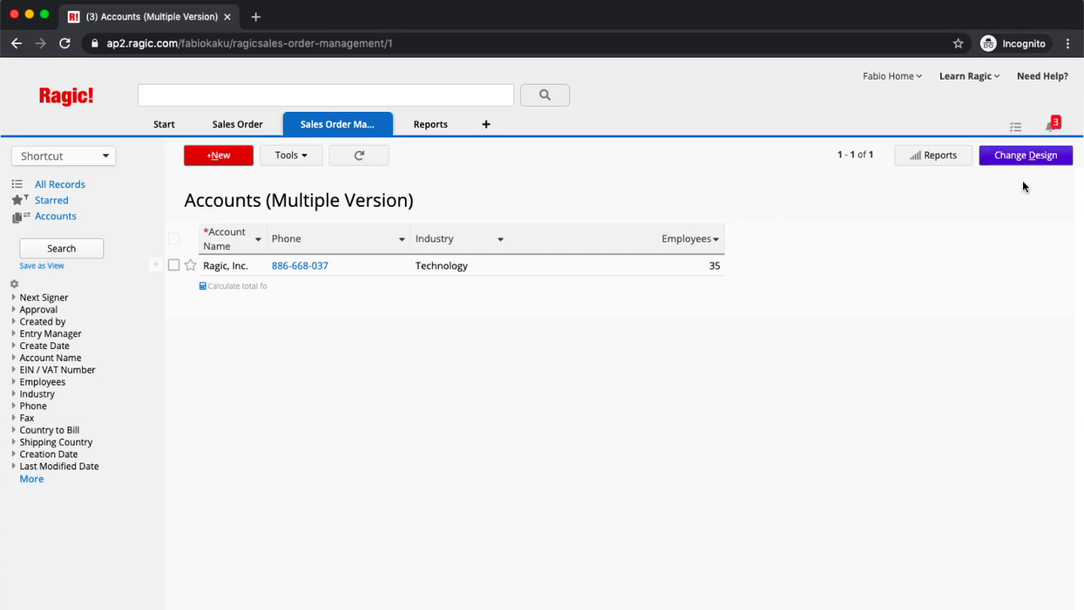
pyautogui.click(1026, 156)
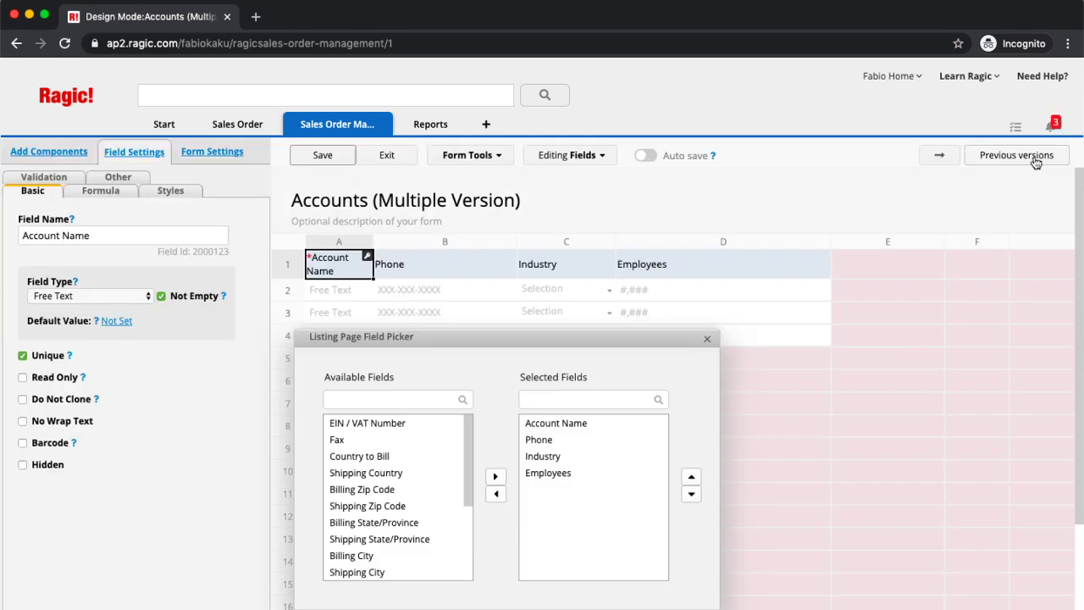
pyautogui.click(937, 157)
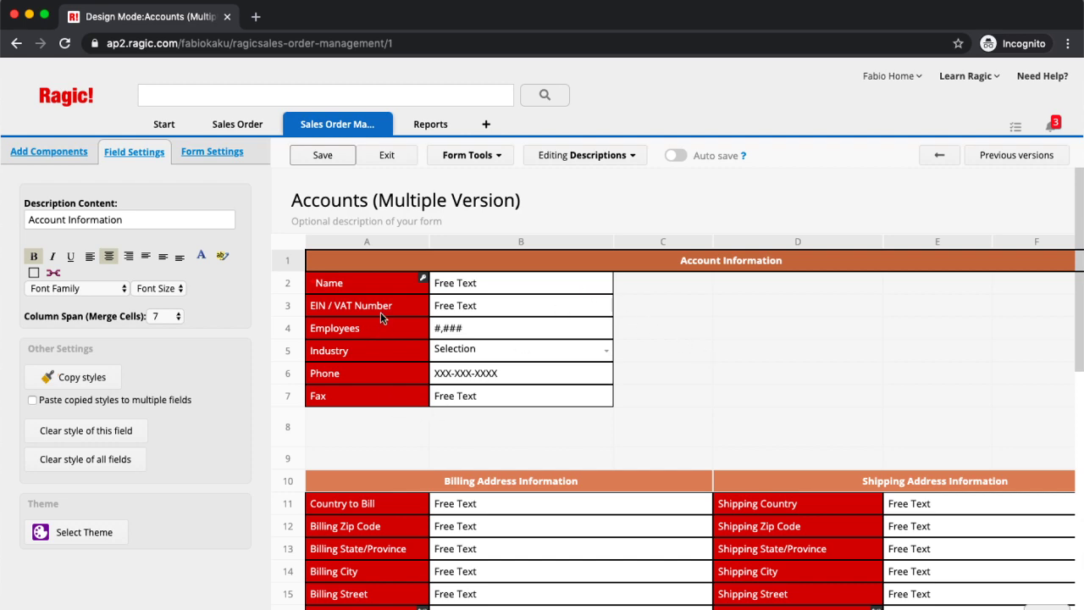
# - Make the Name field under Account Information read only and hidden, and save the design
pyautogui.click(374, 289)
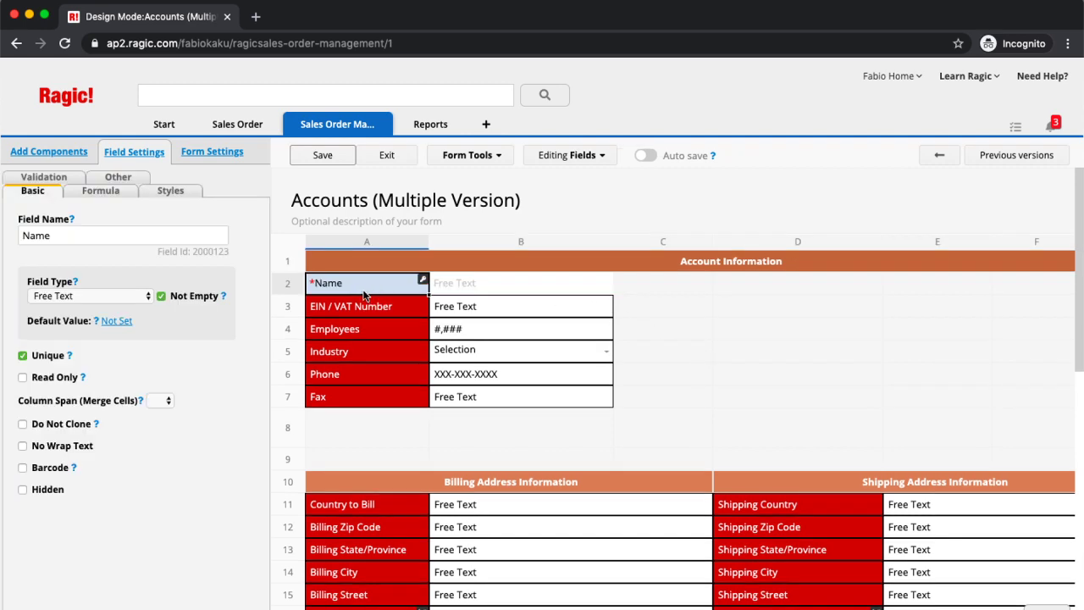
pyautogui.click(23, 378)
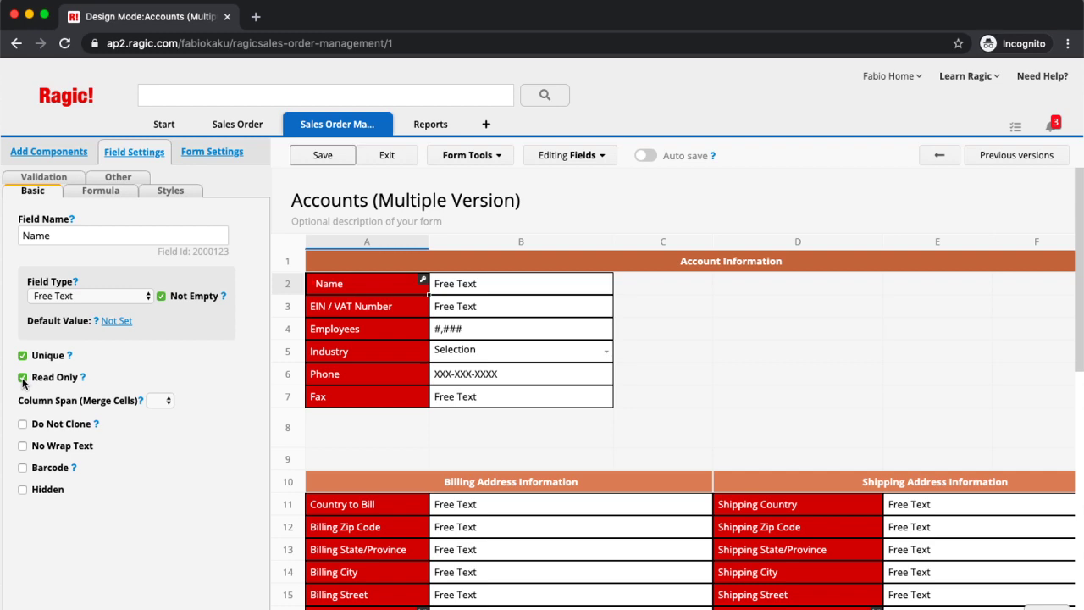
pyautogui.click(23, 490)
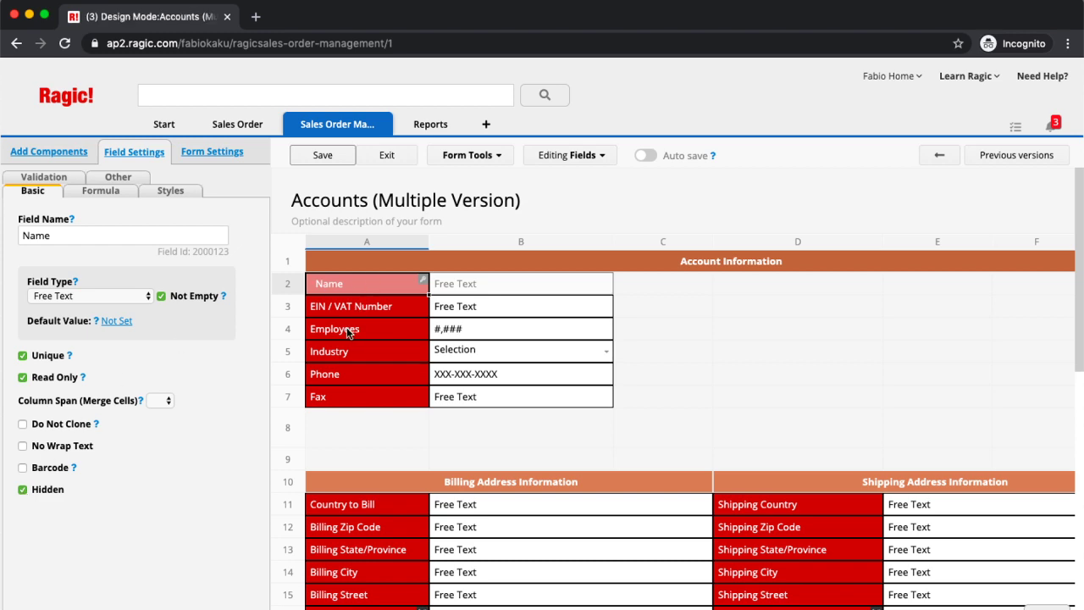
pyautogui.click(313, 159)
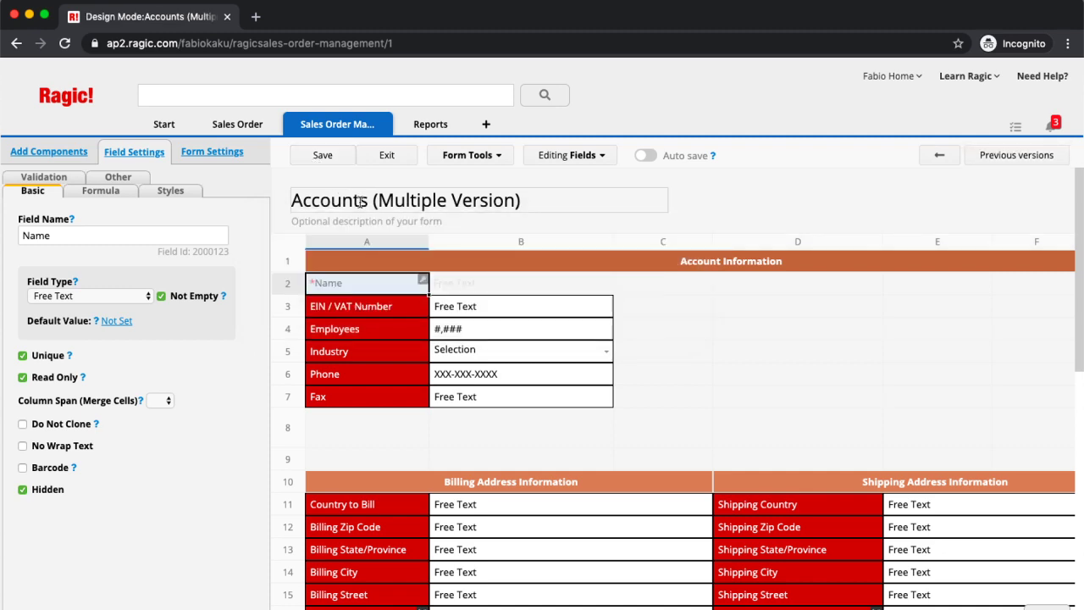
# - Create an Update values action button named "Billing (Taipei)" that sets the Billing City field to Taipei
pyautogui.click(479, 155)
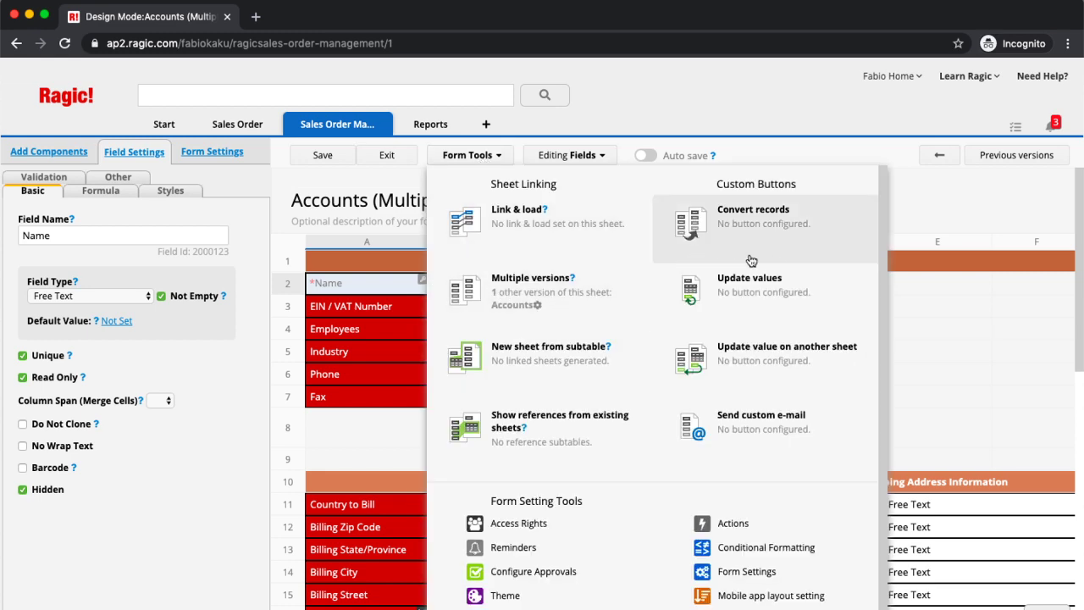
pyautogui.click(777, 294)
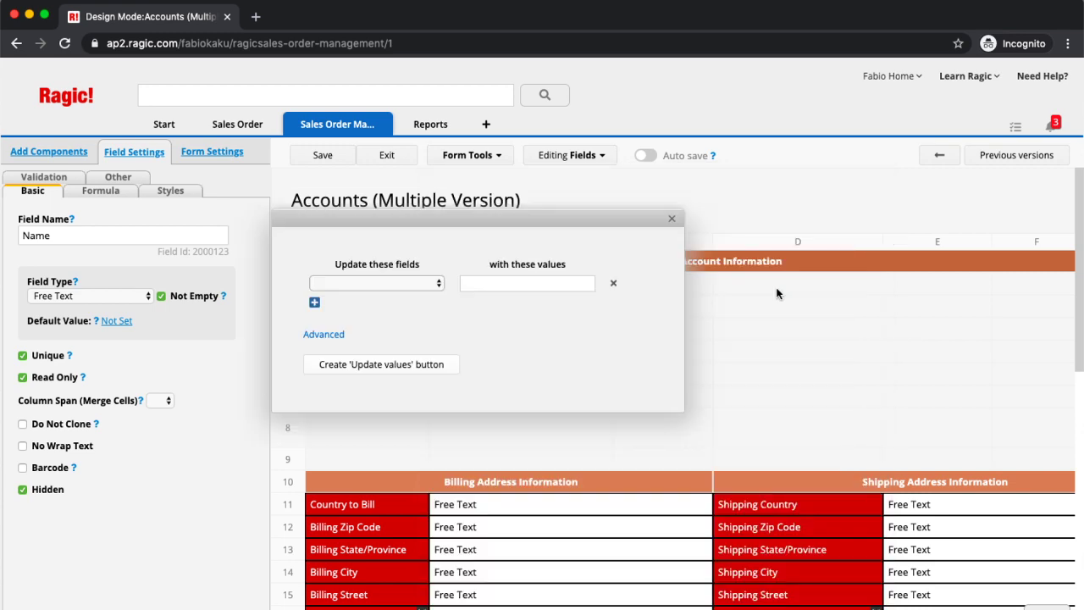
pyautogui.click(394, 284)
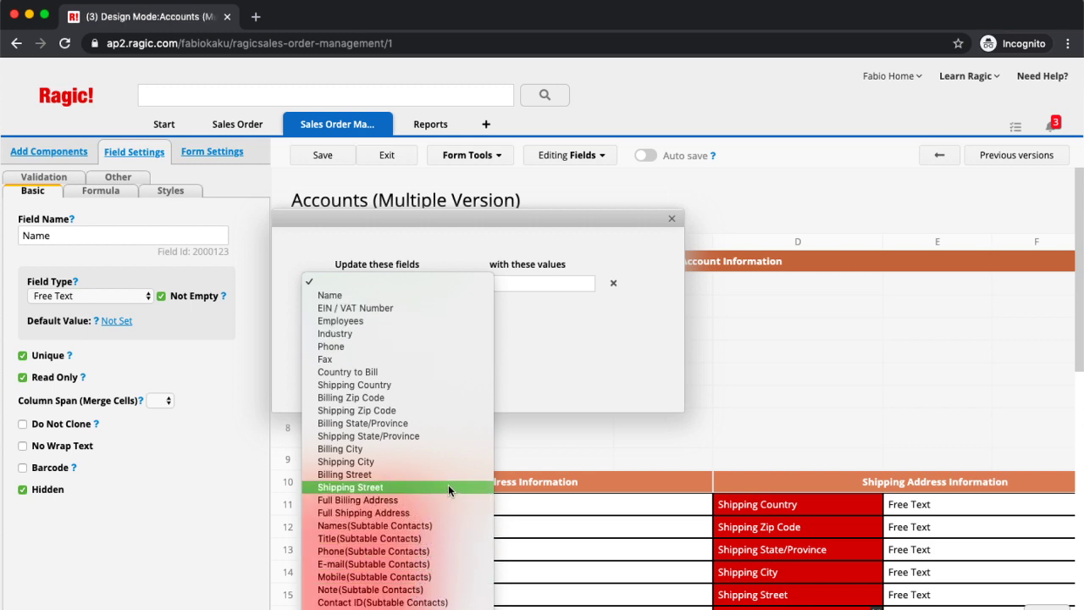
pyautogui.click(449, 447)
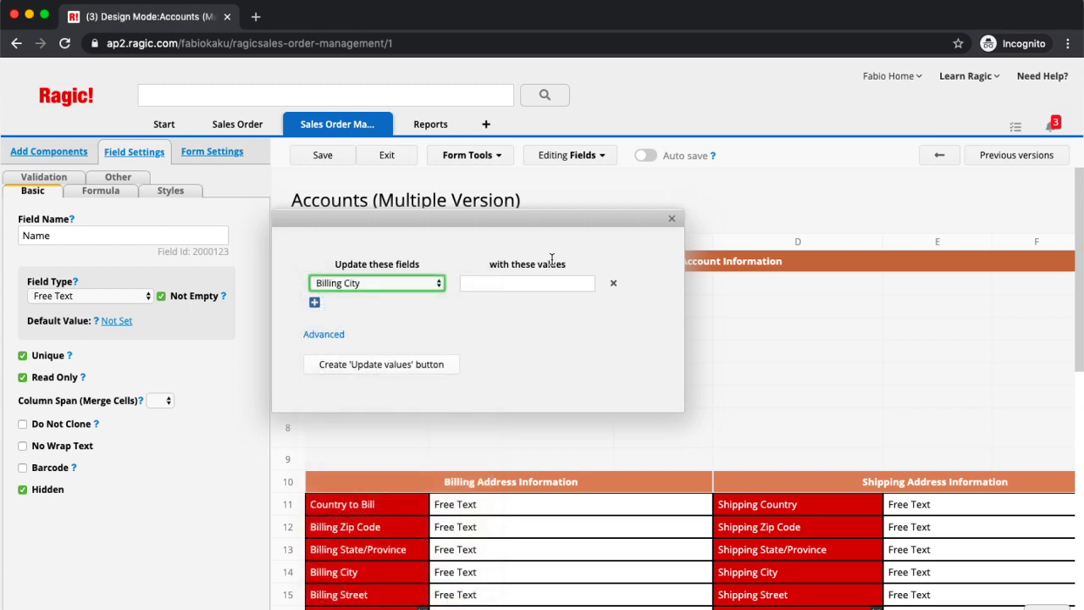
pyautogui.click(552, 284)
pyautogui.write('T')
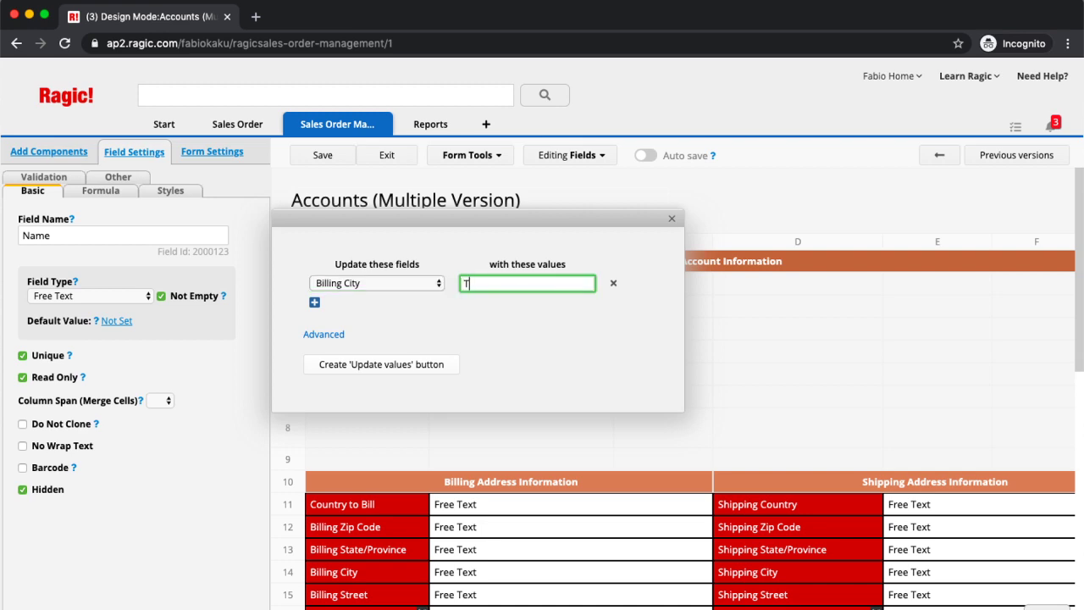
pyautogui.write('aipei')
pyautogui.click(426, 366)
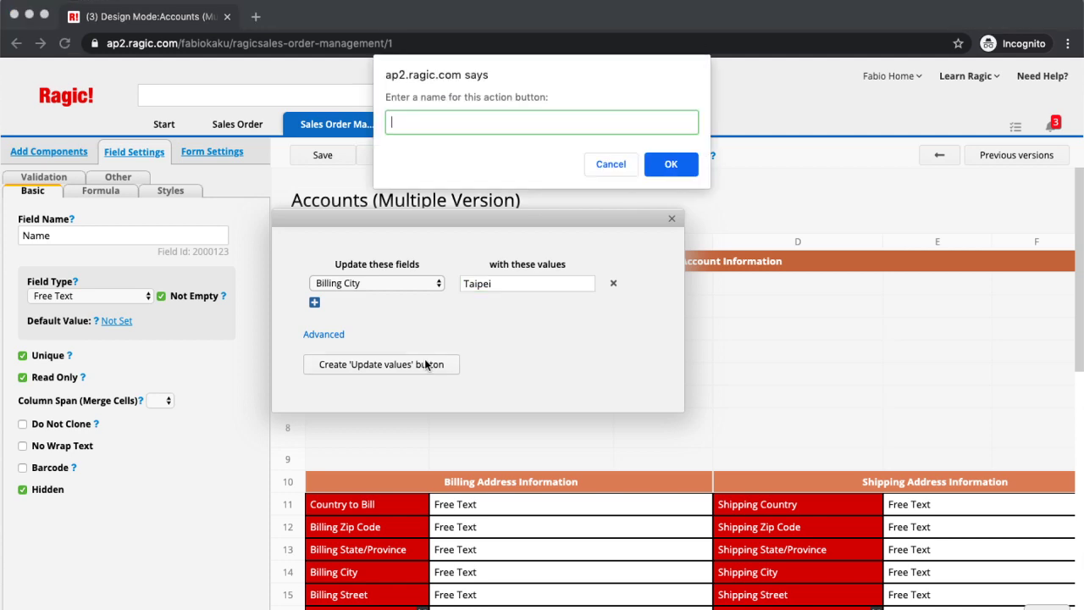
pyautogui.write('Billing (Taipei)')
pyautogui.click(683, 166)
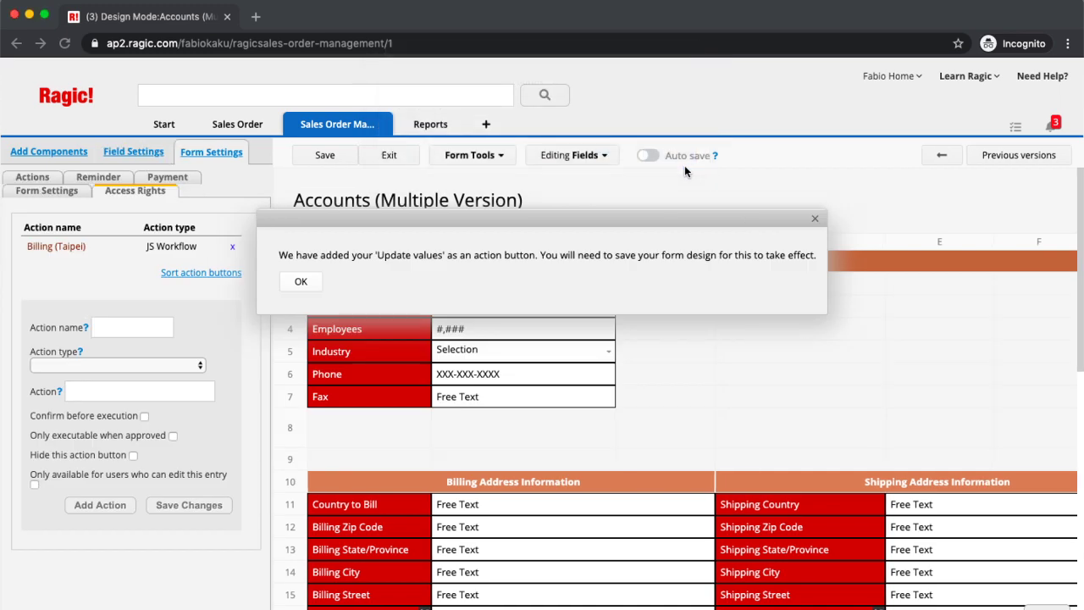
# - Save the form design with the added update-values action button and exit design mode
pyautogui.click(296, 283)
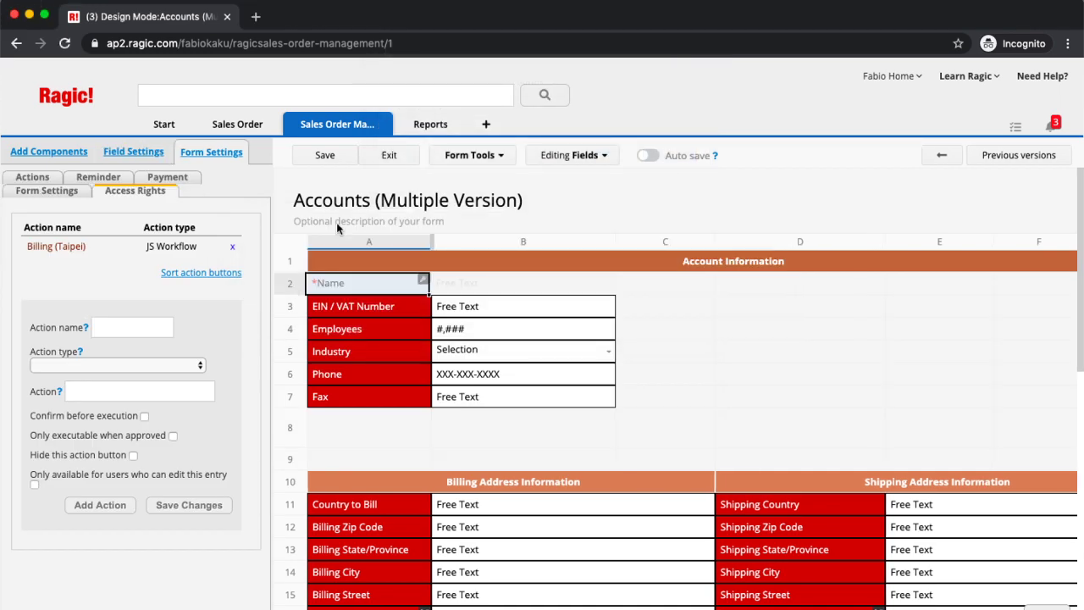
pyautogui.click(325, 164)
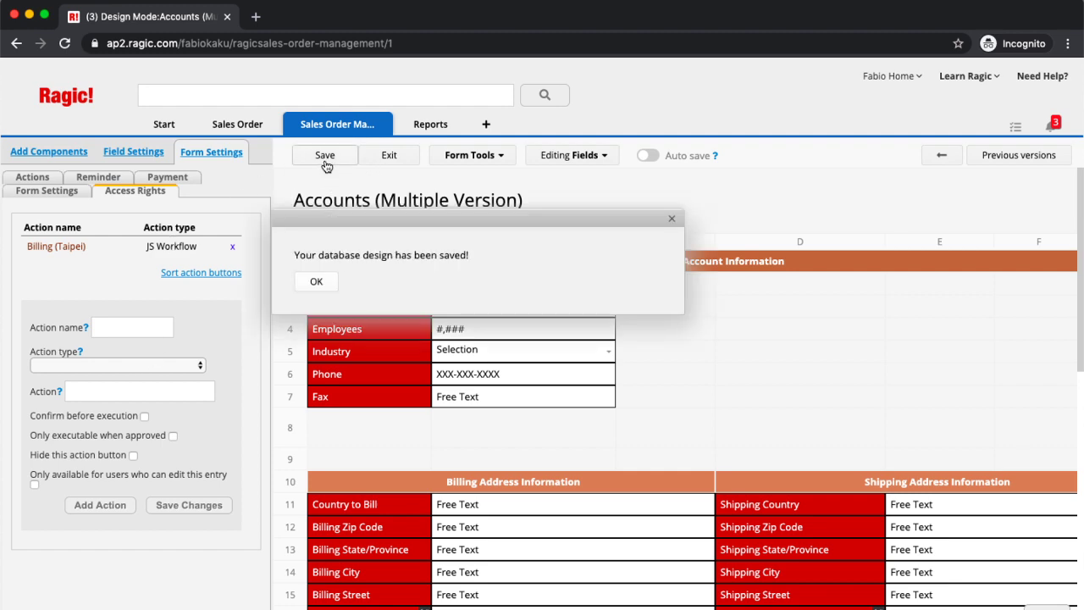
pyautogui.click(389, 157)
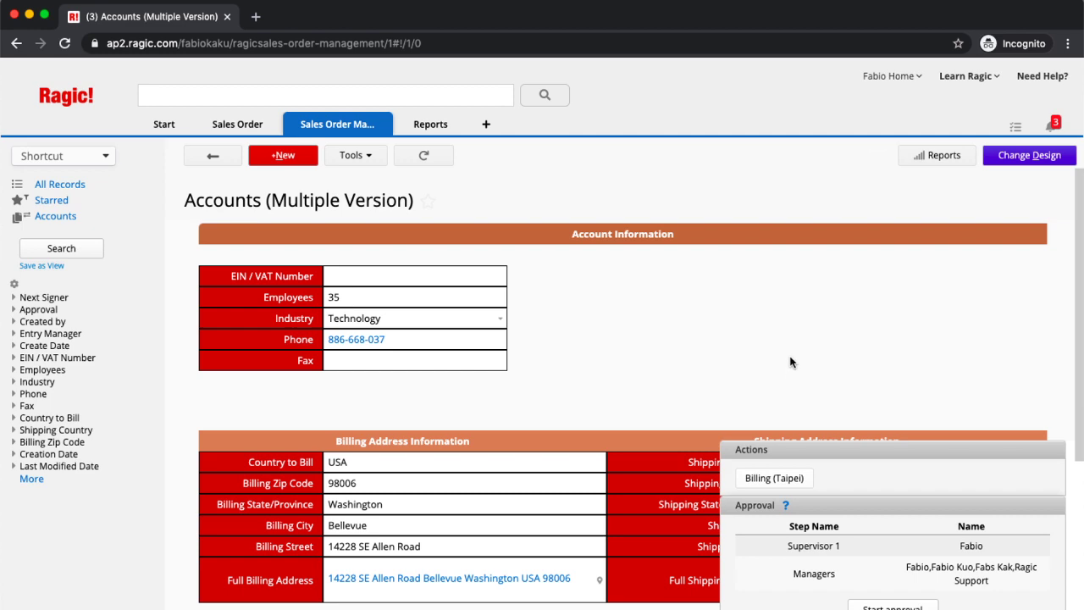
# - Reopen the form design and create a conditional formatting rule that applies when Name is a sample first name
pyautogui.click(1028, 159)
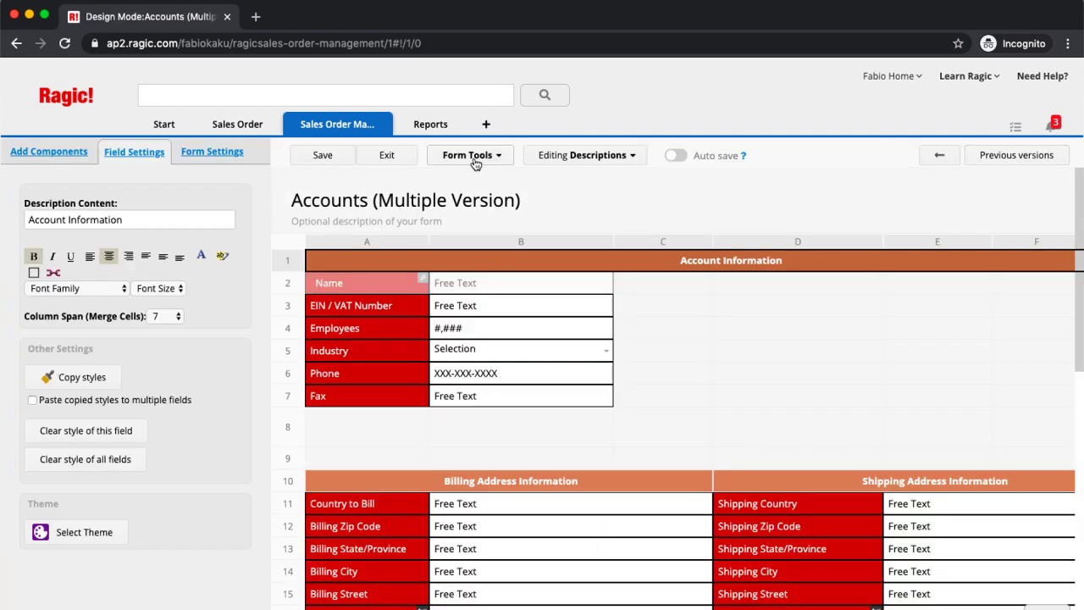
pyautogui.click(474, 160)
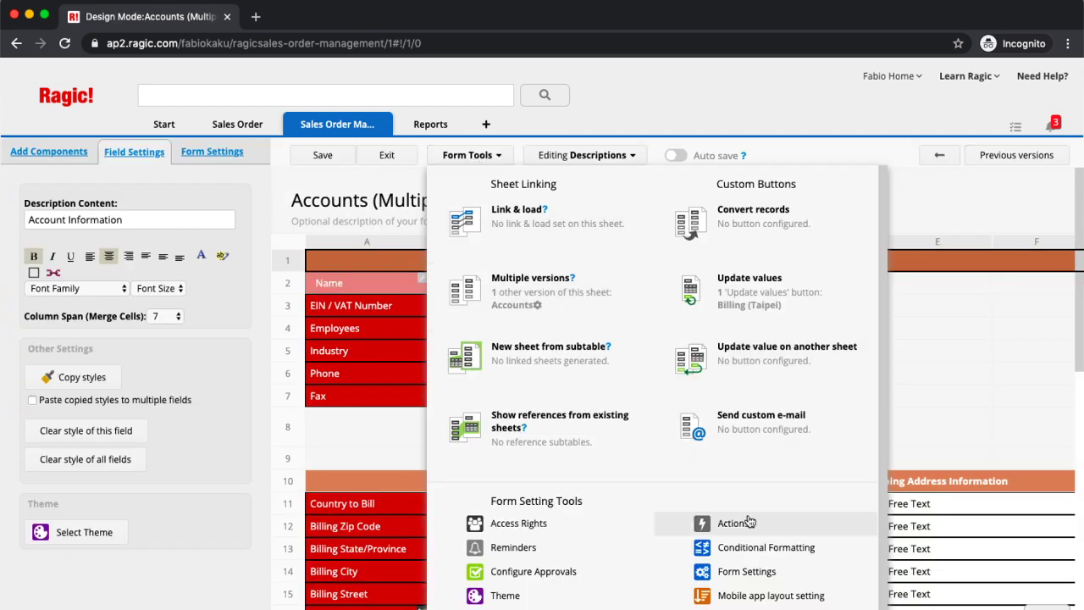
pyautogui.click(743, 548)
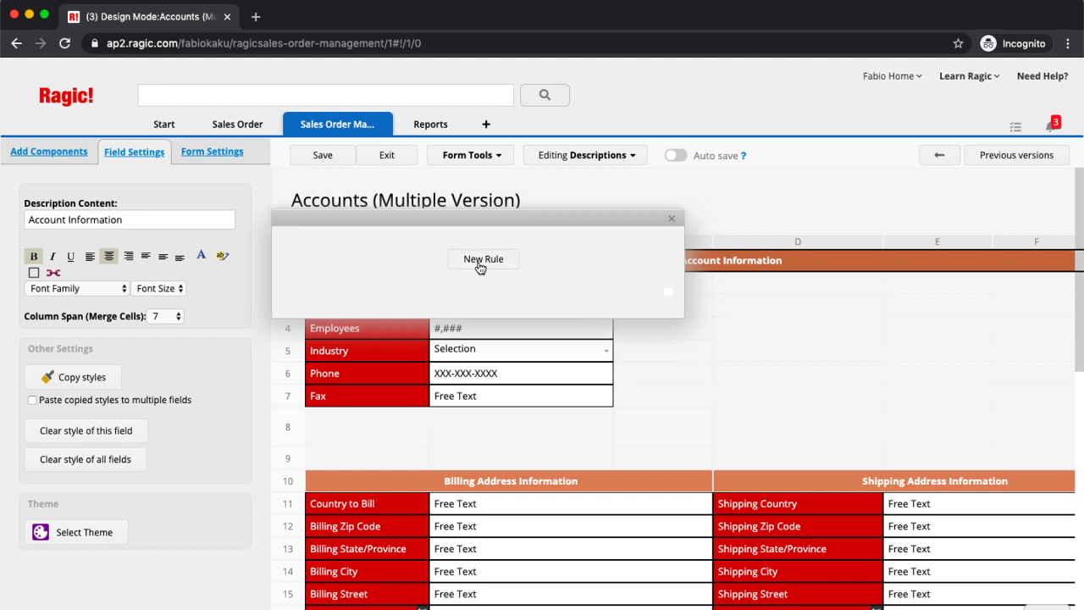
pyautogui.click(481, 261)
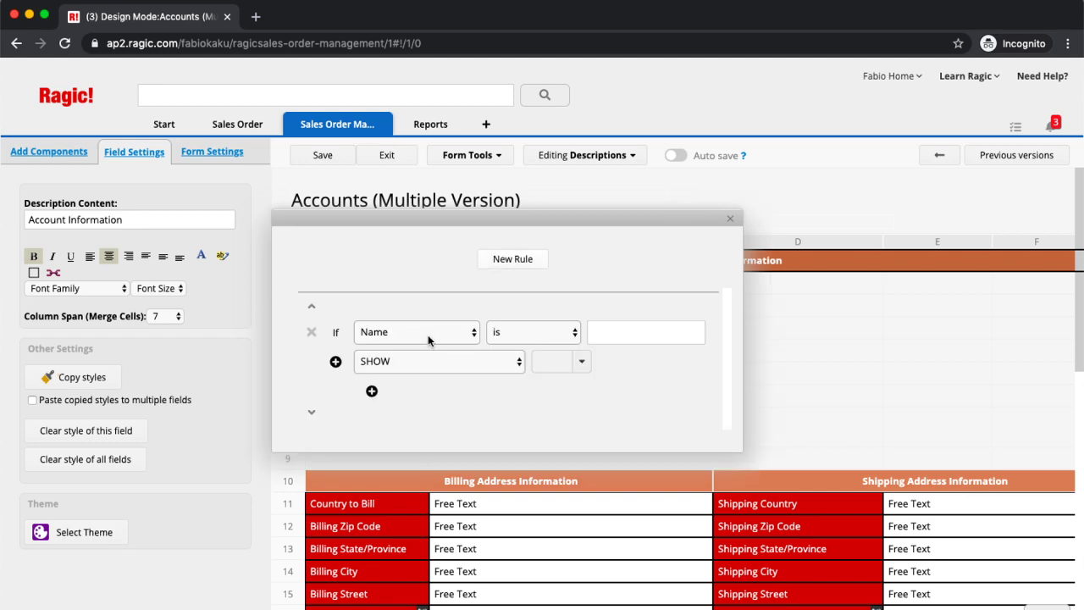
pyautogui.click(608, 337)
pyautogui.write('Jo')
pyautogui.press('BackSpace')
pyautogui.press('BackSpace')
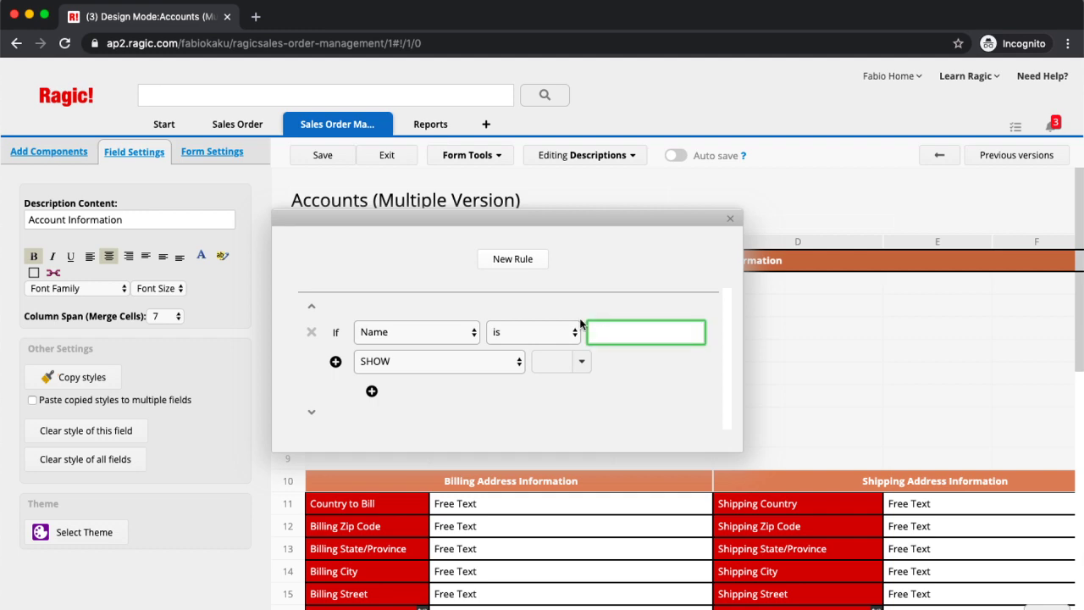
pyautogui.write('John')
# - Make the rule set the label background color of EIN / VAT Number to light green #99FF99
pyautogui.click(450, 364)
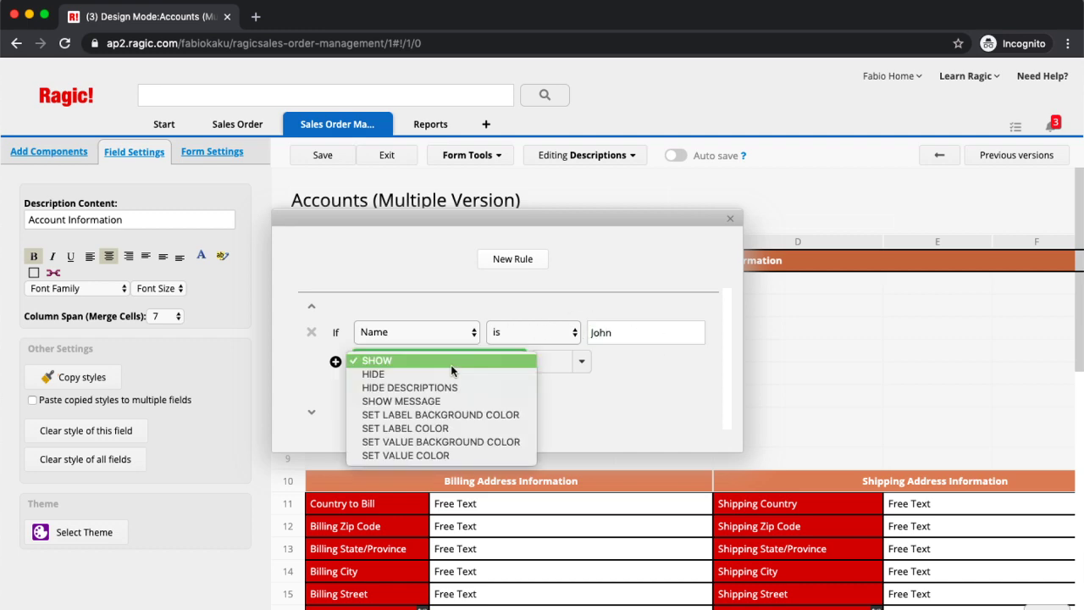
pyautogui.click(515, 414)
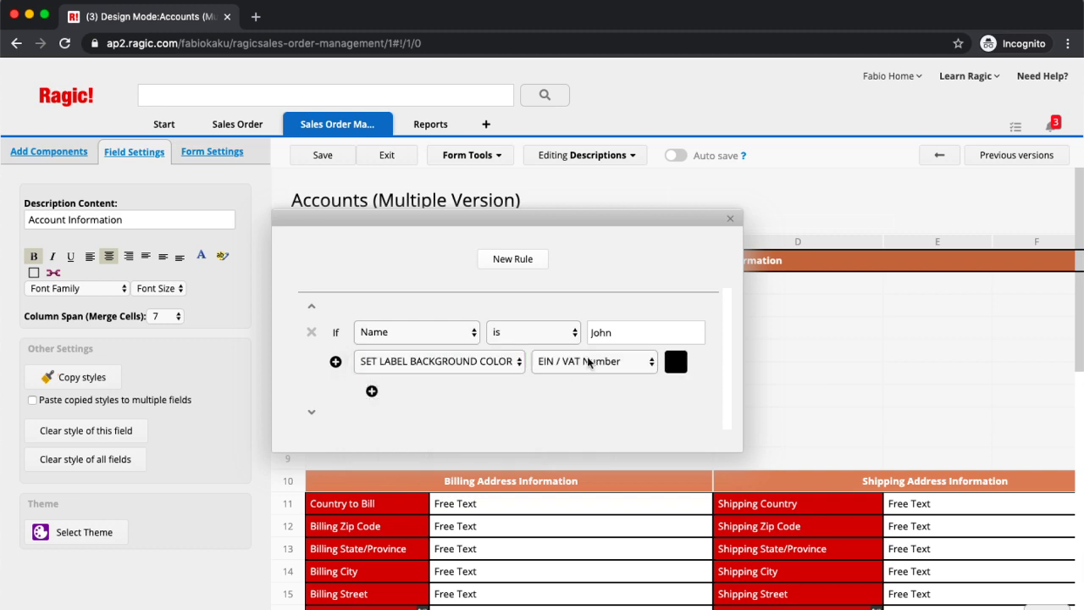
pyautogui.click(555, 363)
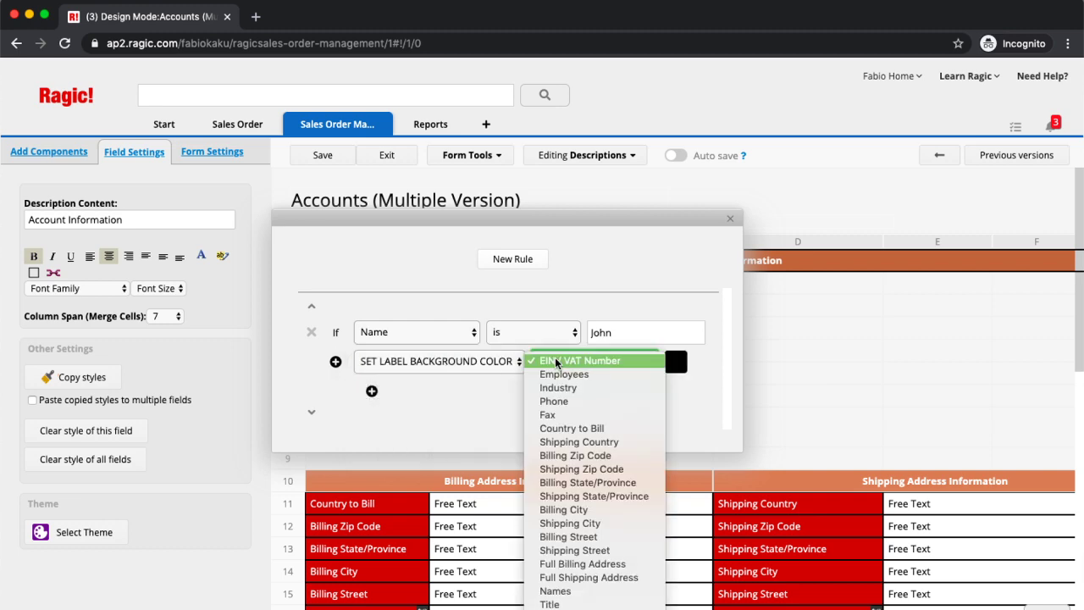
pyautogui.scroll(-3, 576, 491)
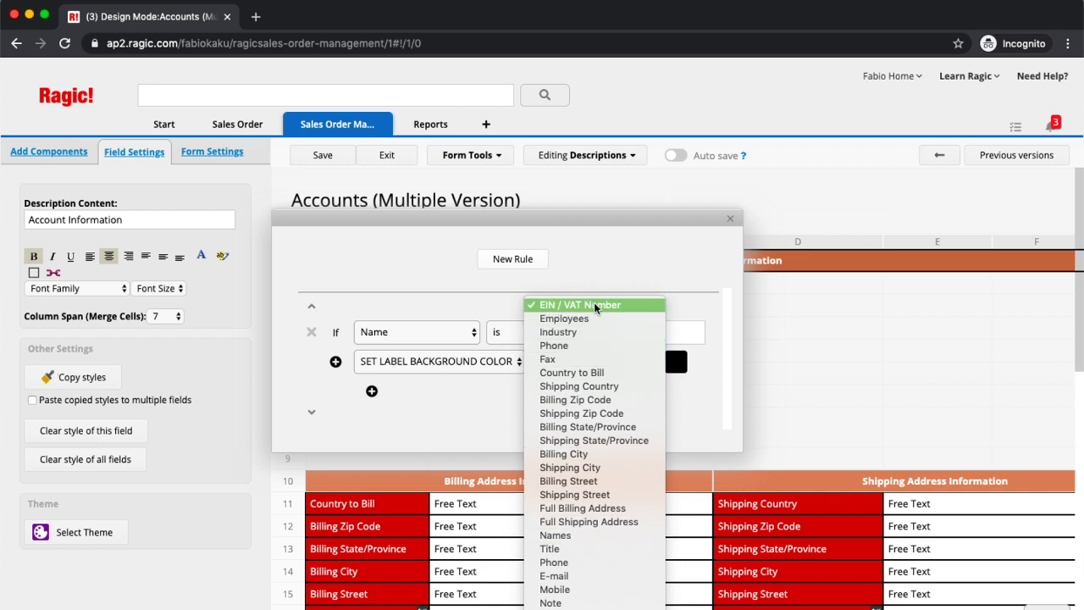
pyautogui.click(595, 307)
pyautogui.click(676, 361)
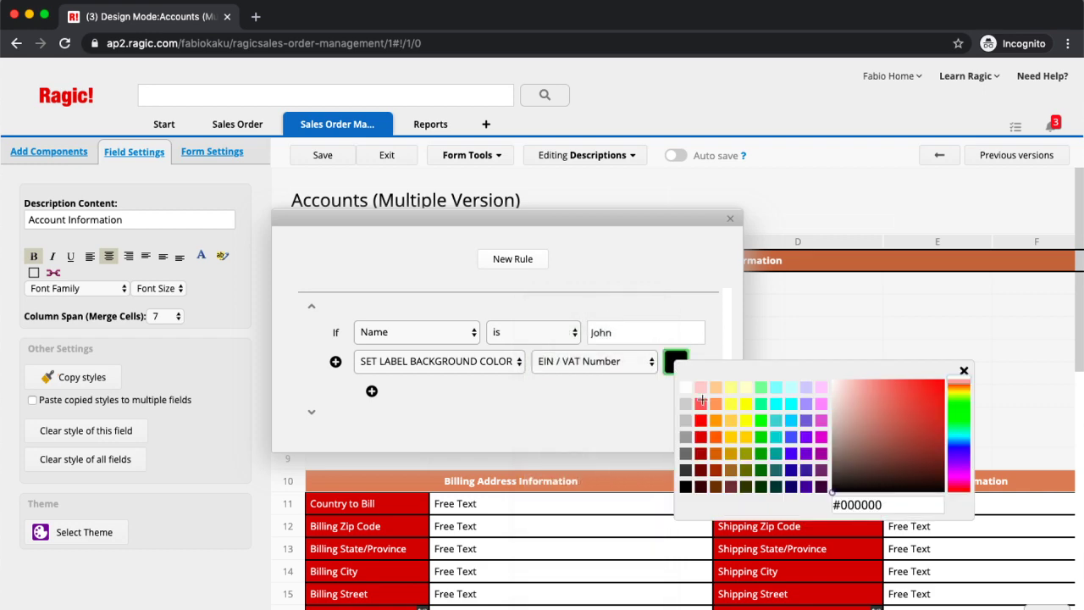
pyautogui.click(759, 387)
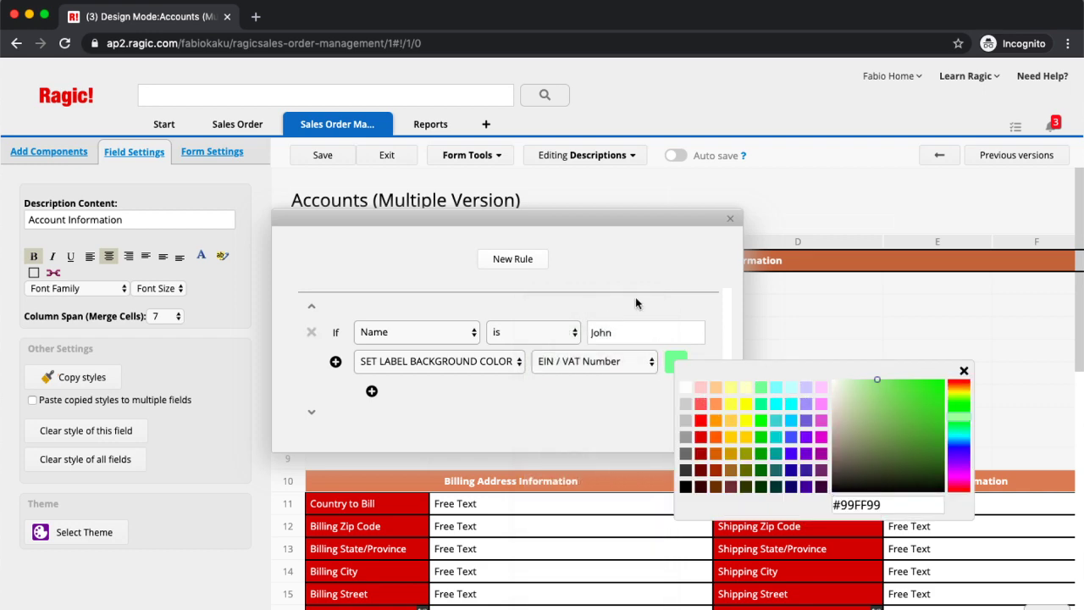
pyautogui.click(372, 392)
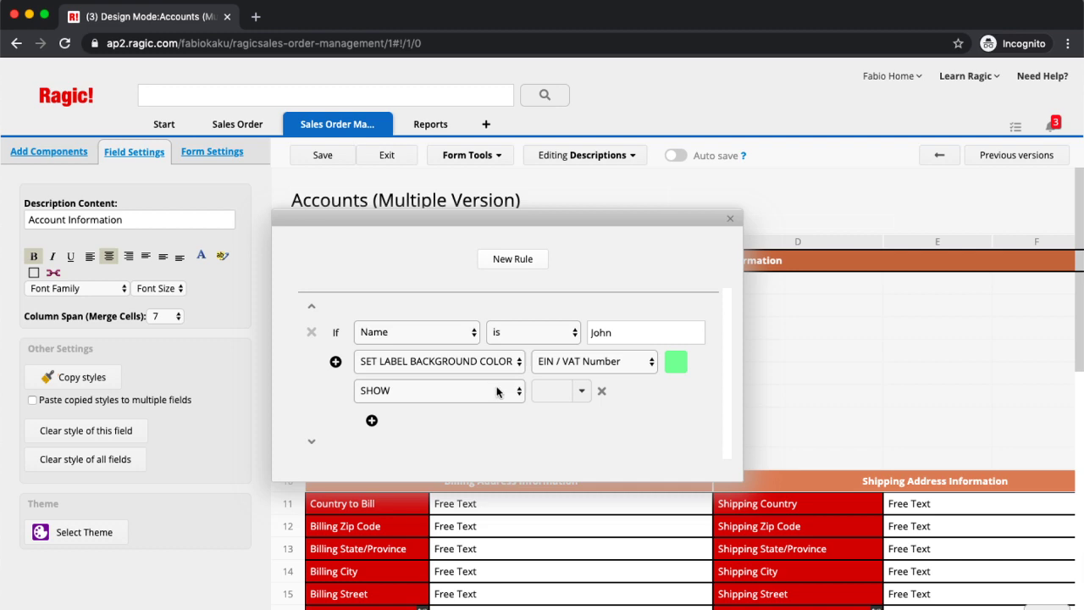
pyautogui.click(601, 392)
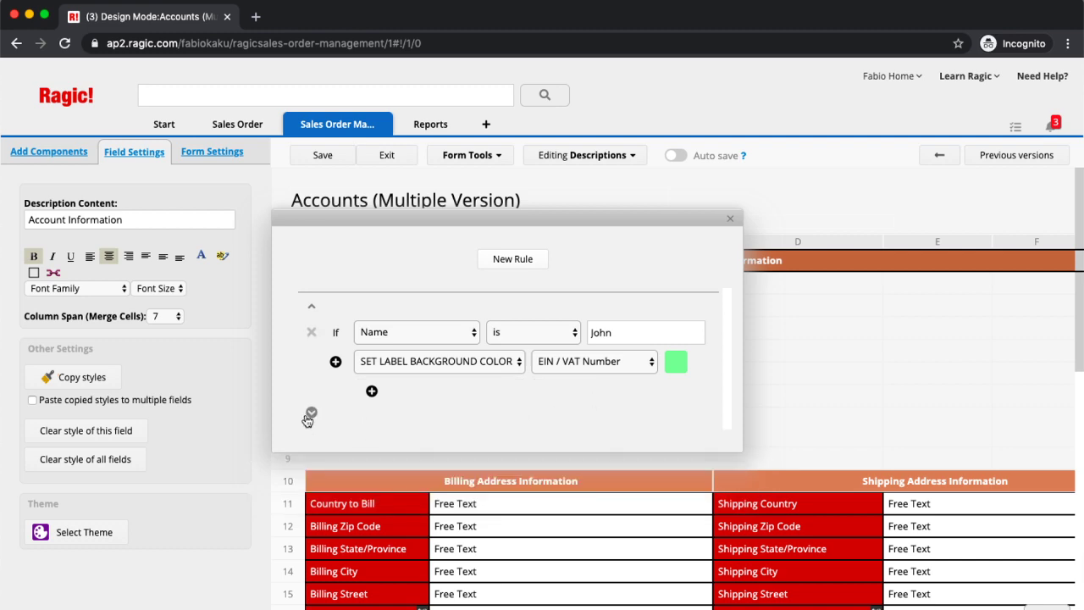
pyautogui.click(372, 390)
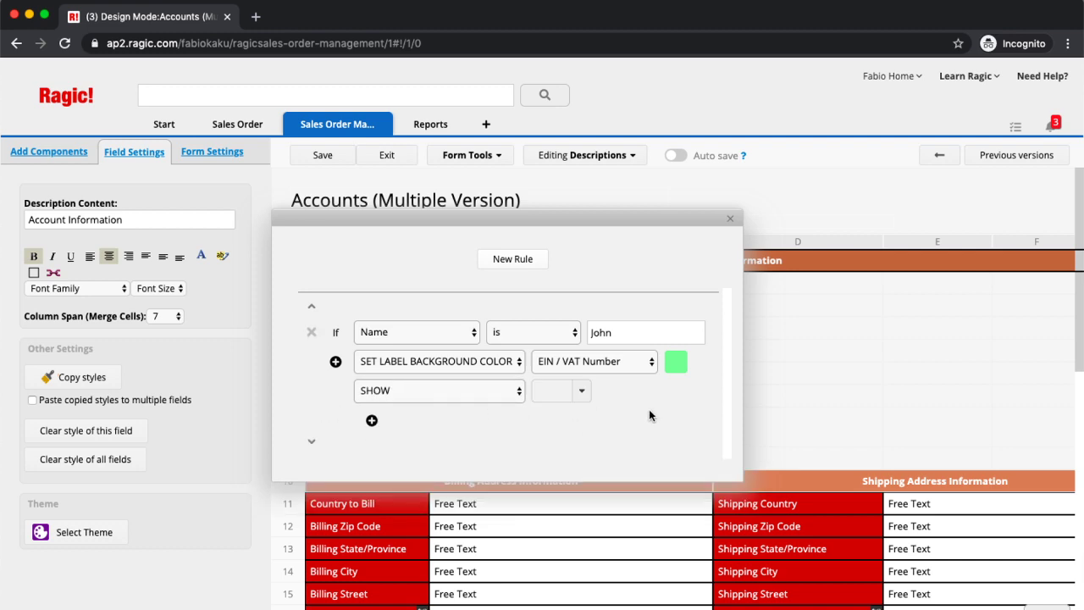
pyautogui.click(371, 420)
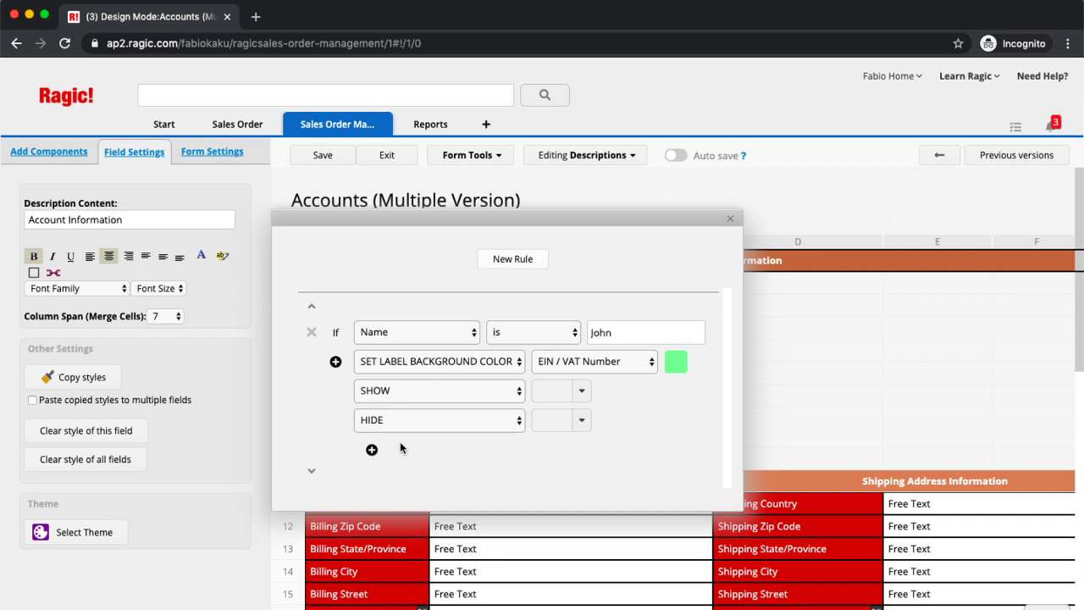
pyautogui.click(601, 421)
pyautogui.click(601, 391)
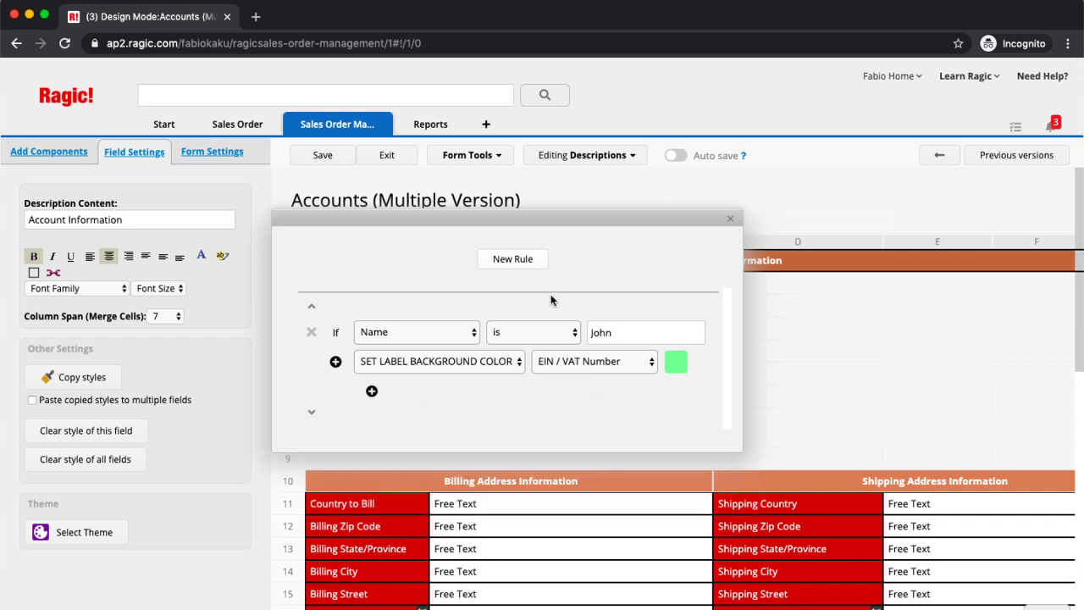
pyautogui.click(514, 264)
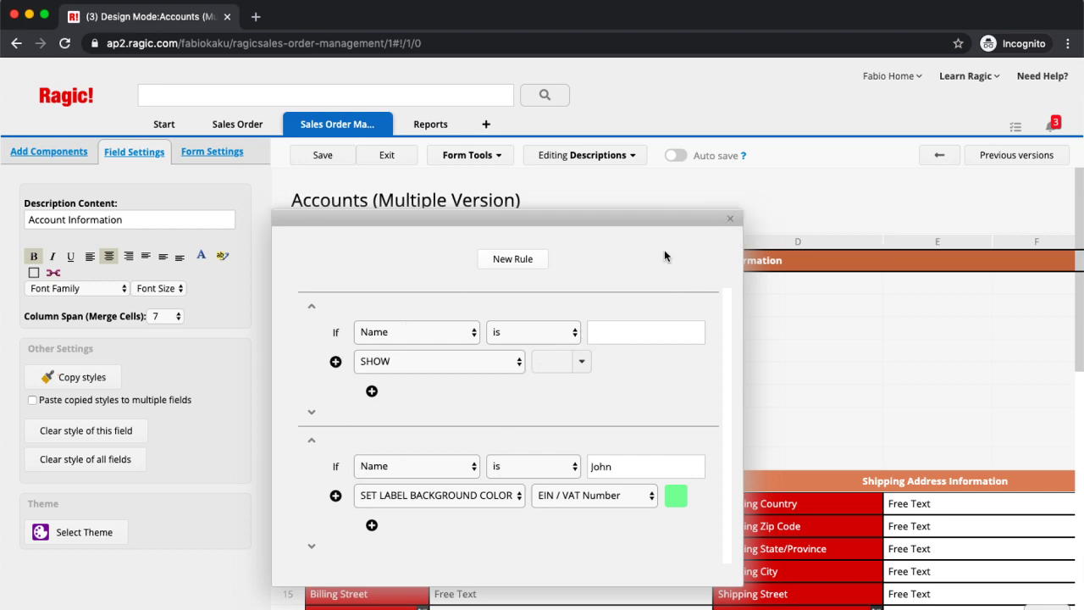
pyautogui.click(311, 333)
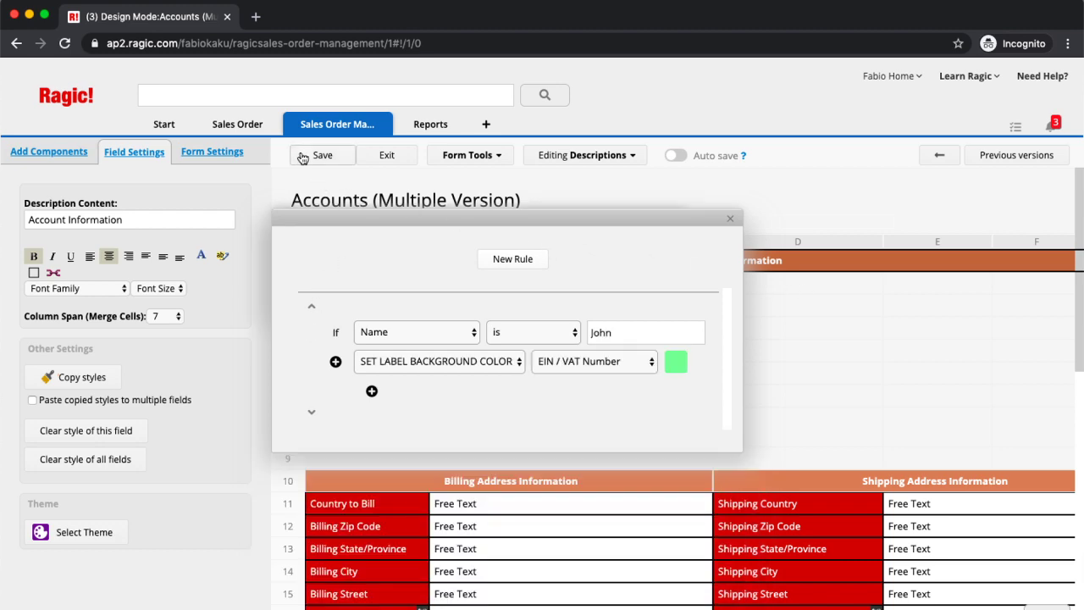
# - Turn off Read Only and Hidden for the Name field, and save the form design before exiting design mode
pyautogui.click(730, 217)
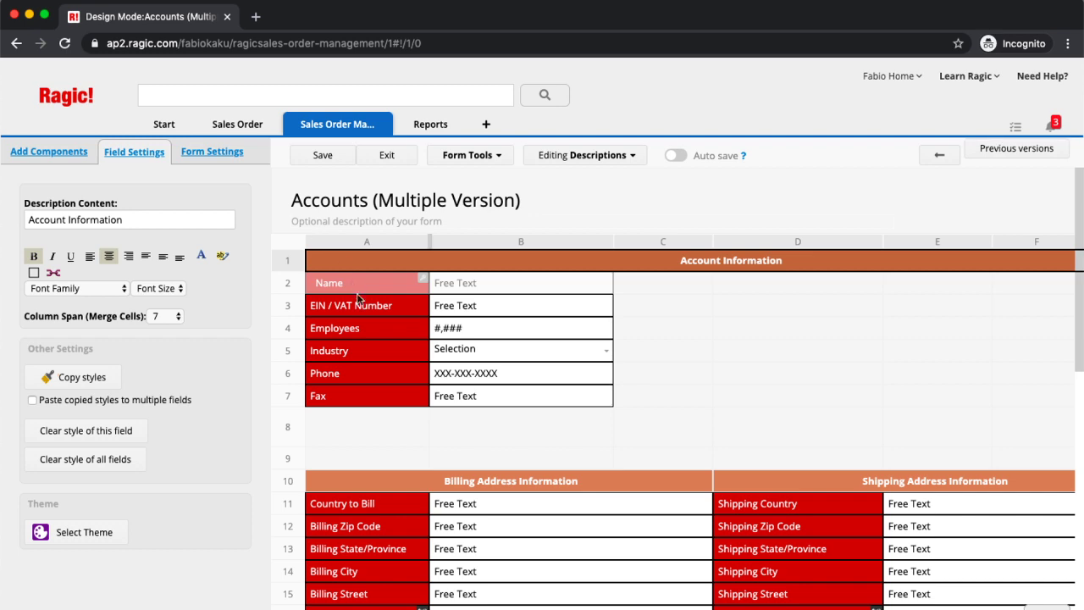
pyautogui.click(333, 275)
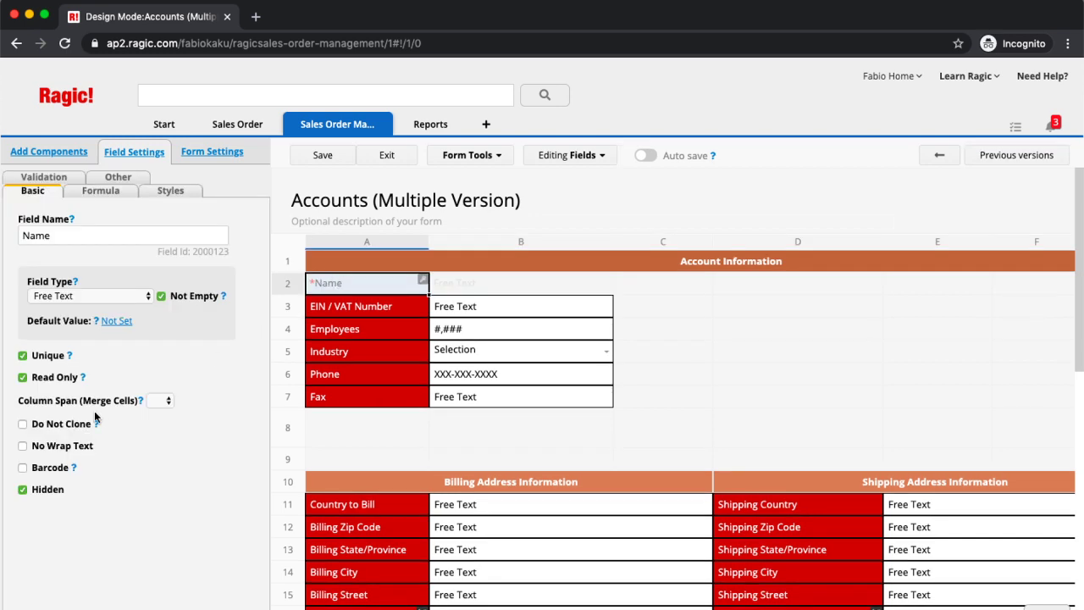
pyautogui.click(22, 378)
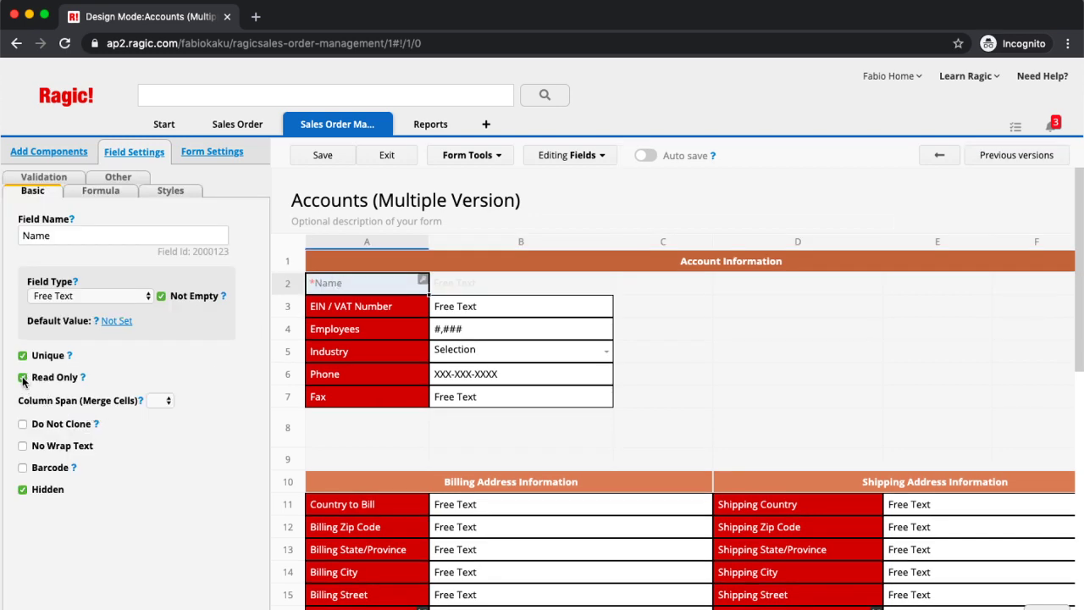
pyautogui.click(23, 490)
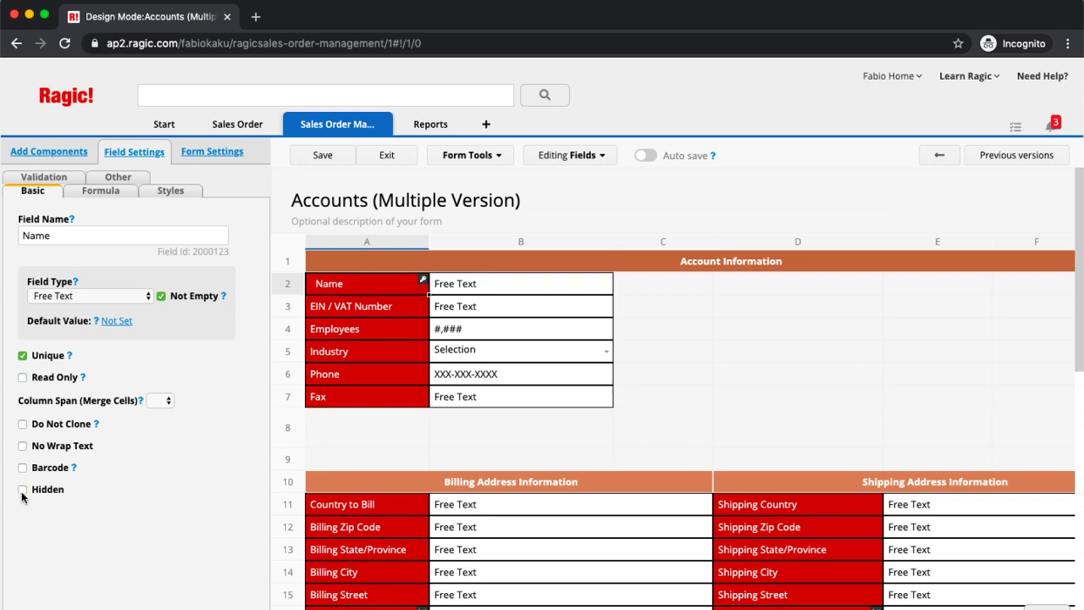
pyautogui.click(322, 156)
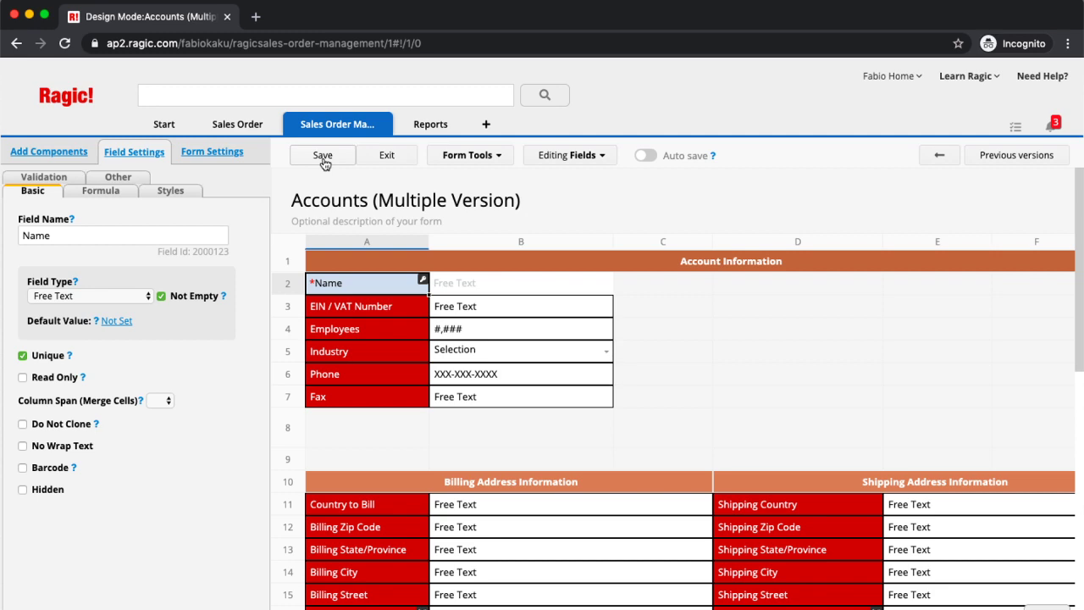
pyautogui.click(400, 161)
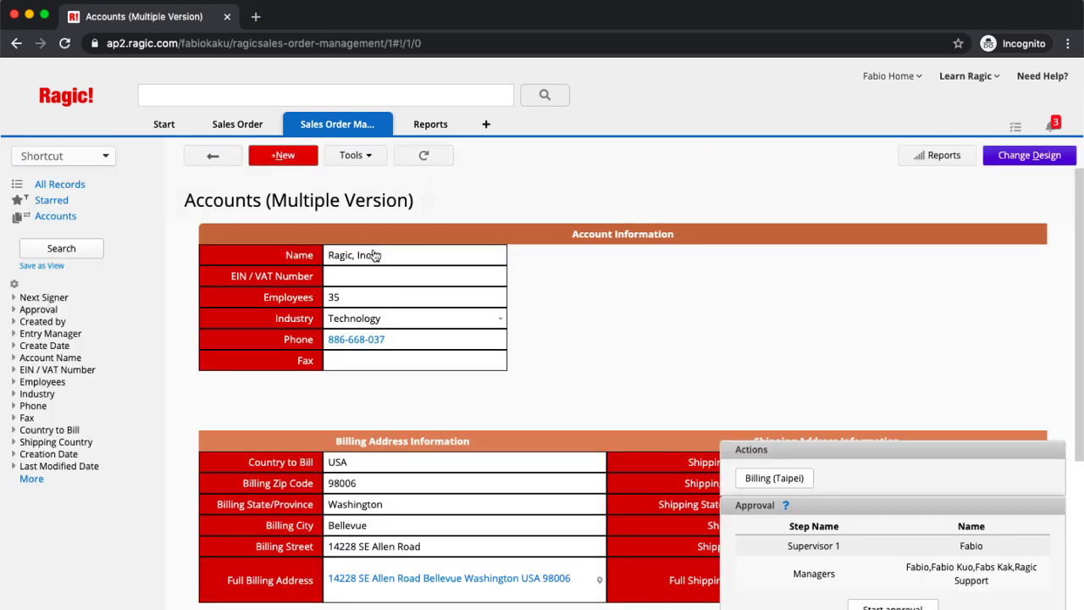
# - Save a new account record with the rule's sample first name as Name, and return to the form's design mode
pyautogui.click(288, 154)
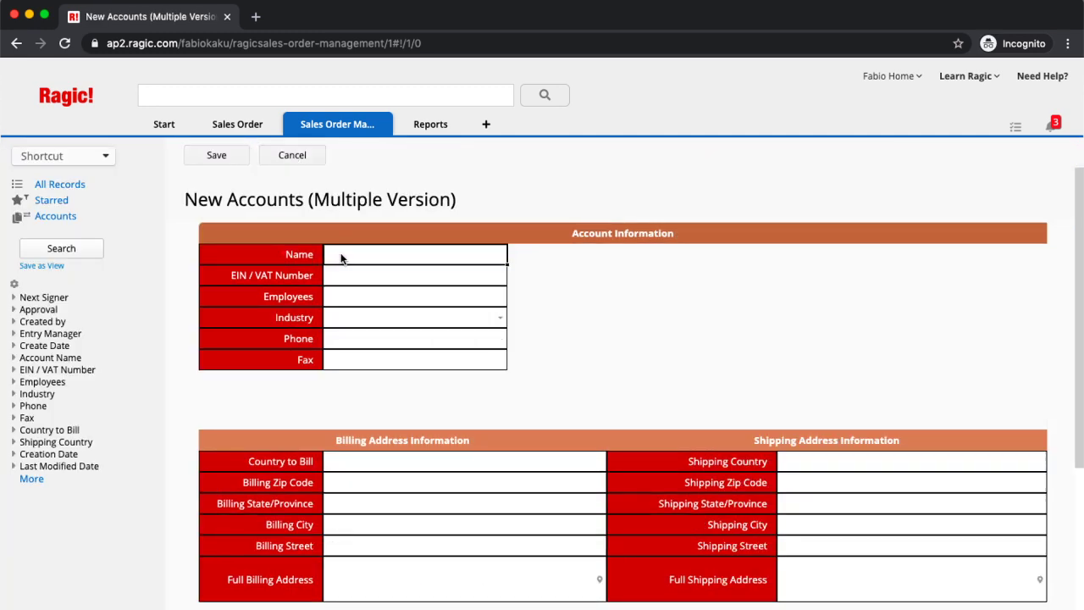
pyautogui.write('John')
pyautogui.press('Tab')
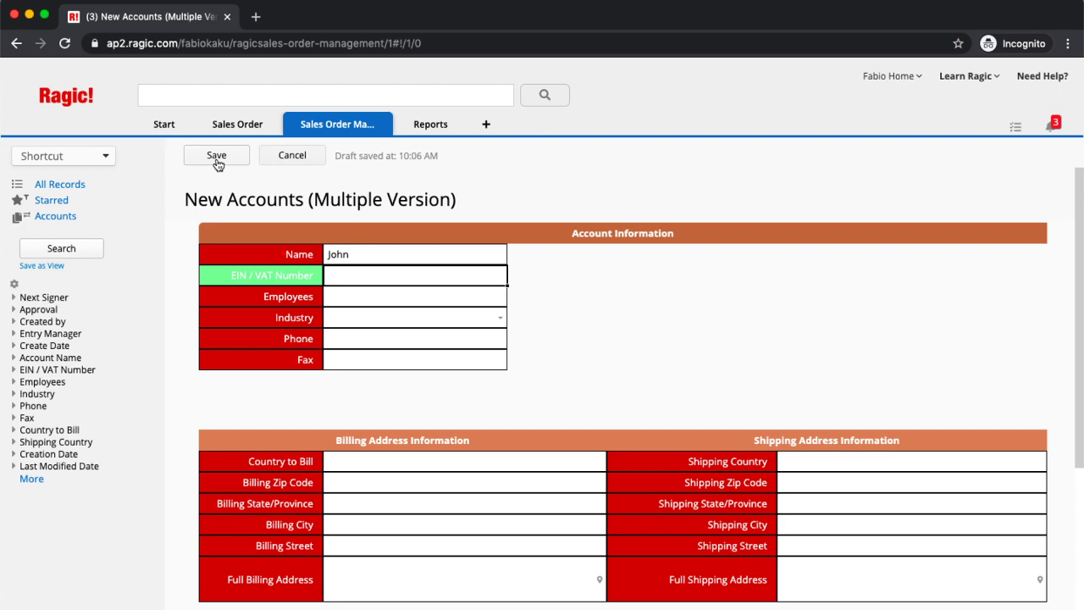
pyautogui.click(217, 161)
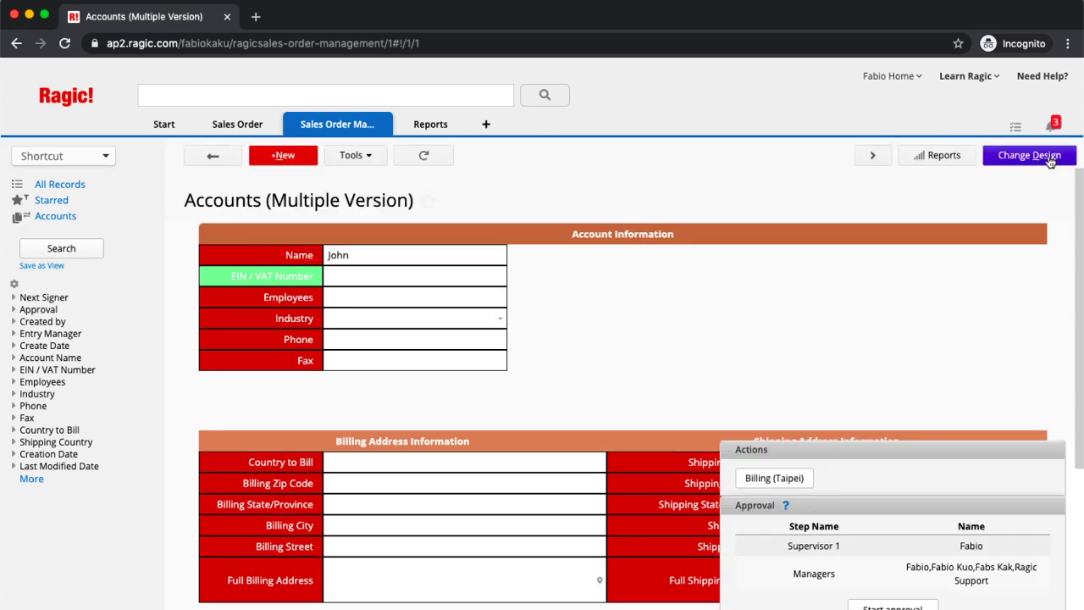
pyautogui.click(1048, 160)
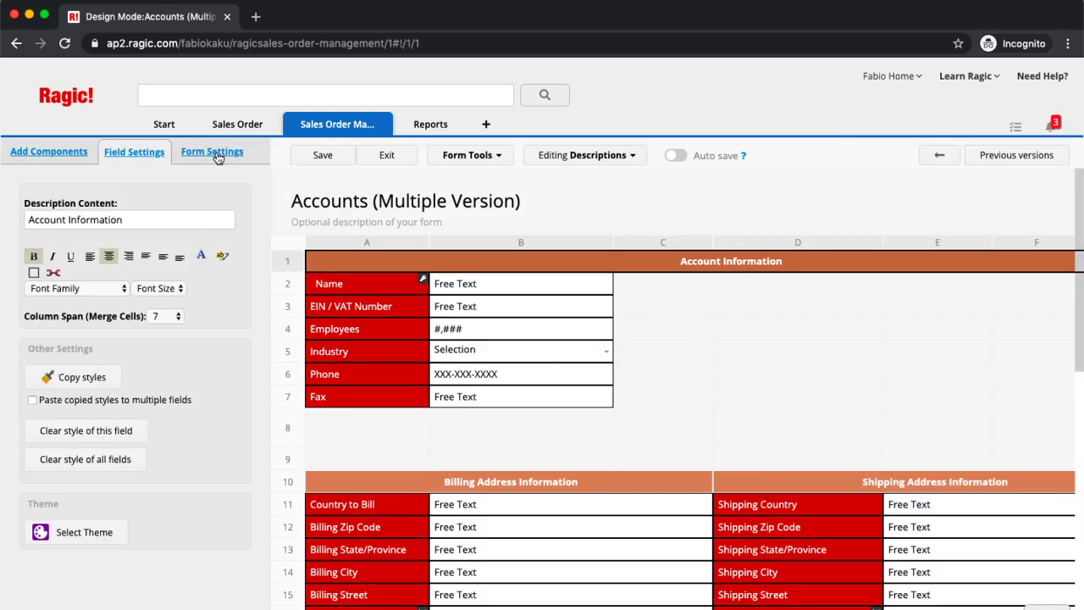
# - Try to add a field in the empty row below Fax
pyautogui.click(344, 440)
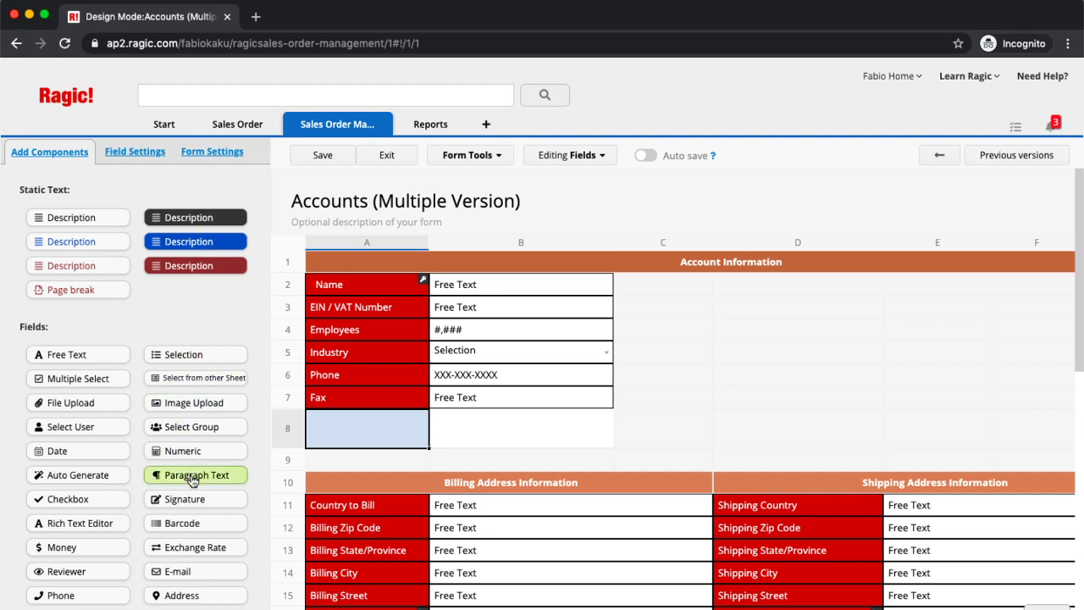
pyautogui.moveTo(194, 479); pyautogui.dragTo(336, 452)
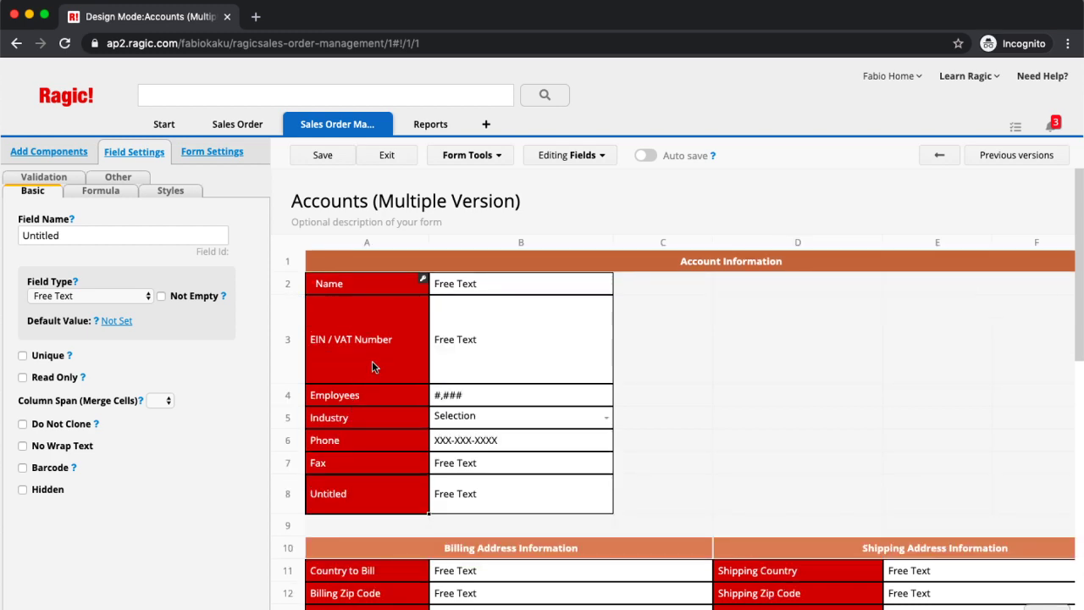
pyautogui.scroll(-1, 378, 403)
pyautogui.scroll(-2, 378, 403)
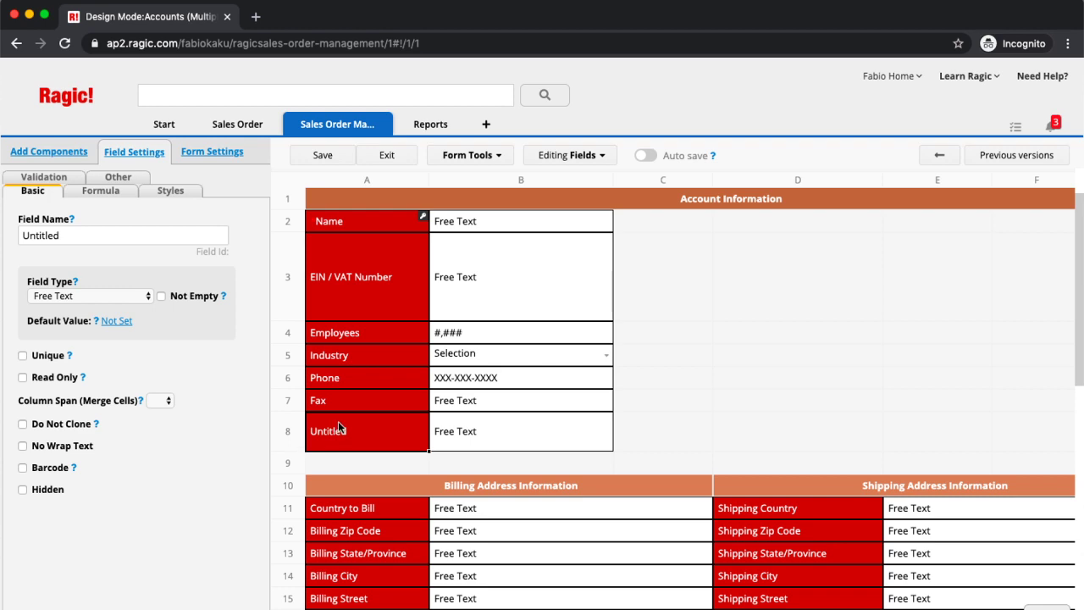
pyautogui.click(353, 377)
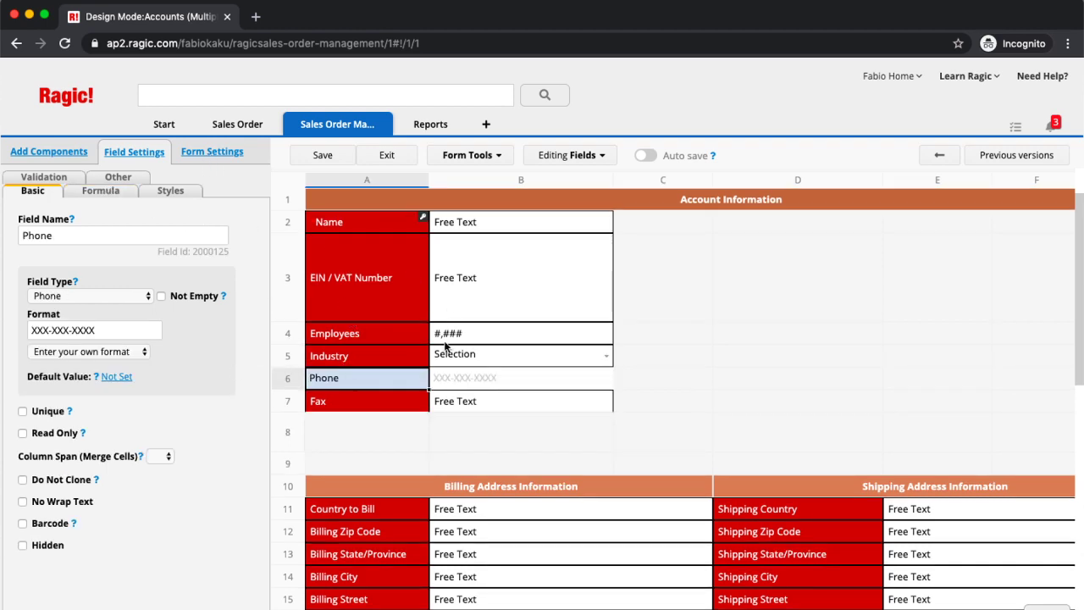
# - Add a new free text field in row 9, just above the Billing Address Information header
pyautogui.click(393, 438)
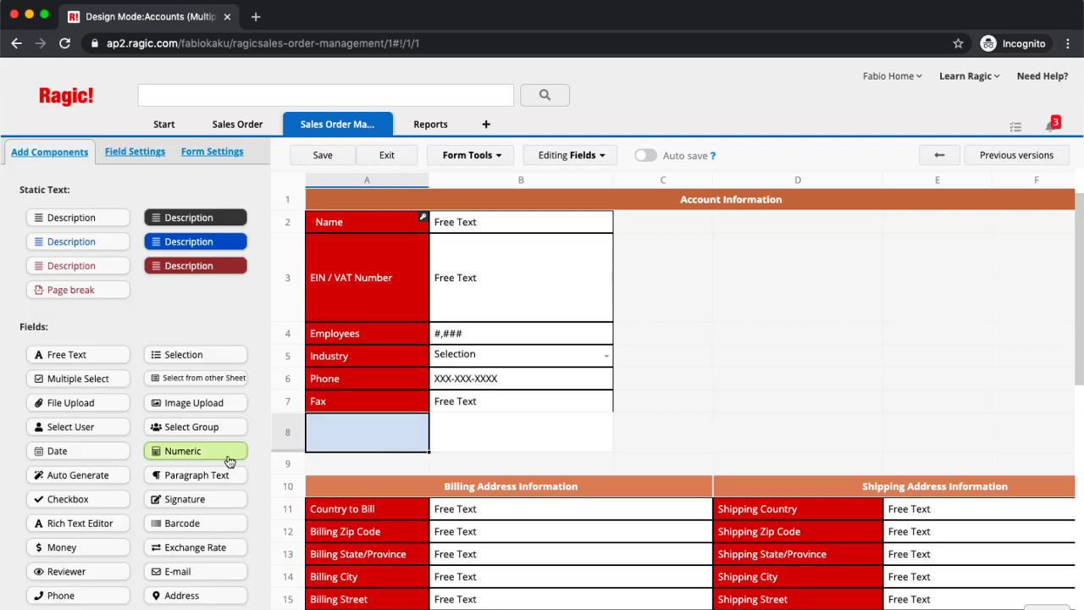
pyautogui.moveTo(195, 477); pyautogui.dragTo(375, 437)
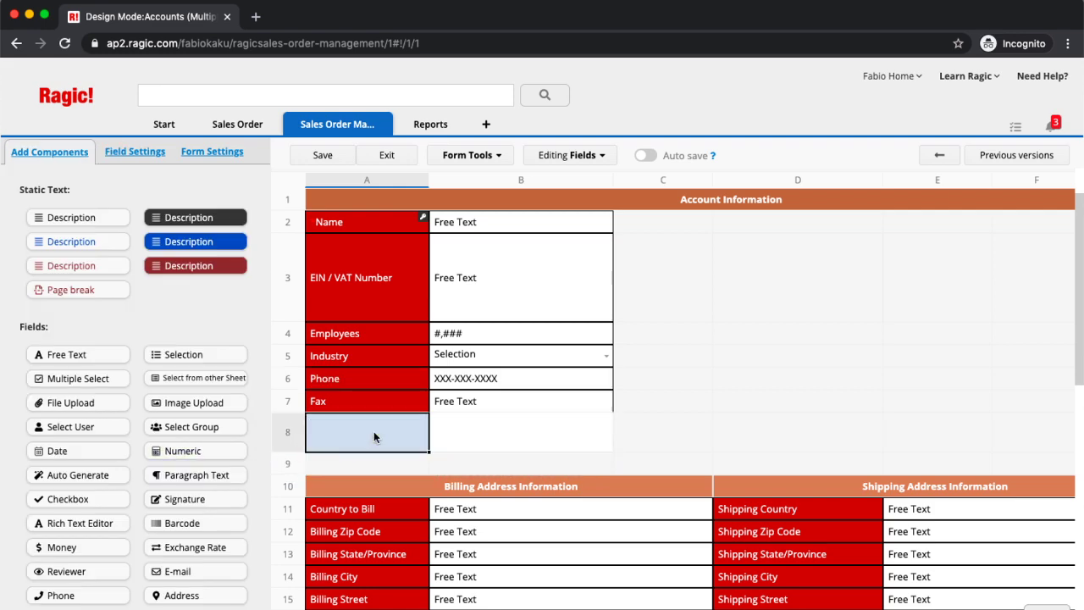
pyautogui.moveTo(197, 475); pyautogui.dragTo(373, 464)
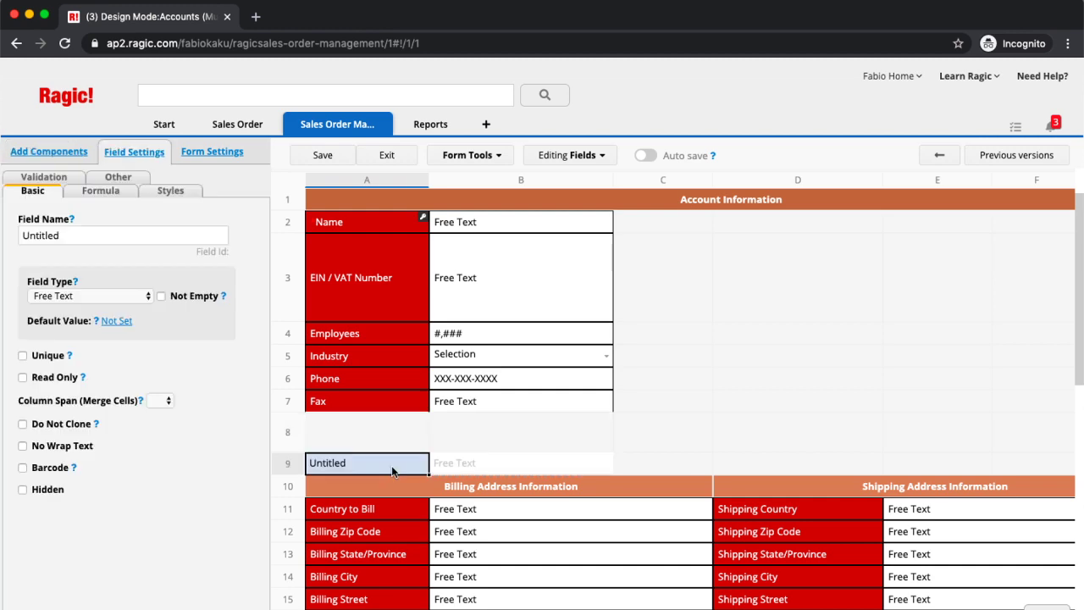
# - Increase the height of row 9 until it is slightly taller than the EIN / VAT Number row
pyautogui.scroll(-1, 443, 420)
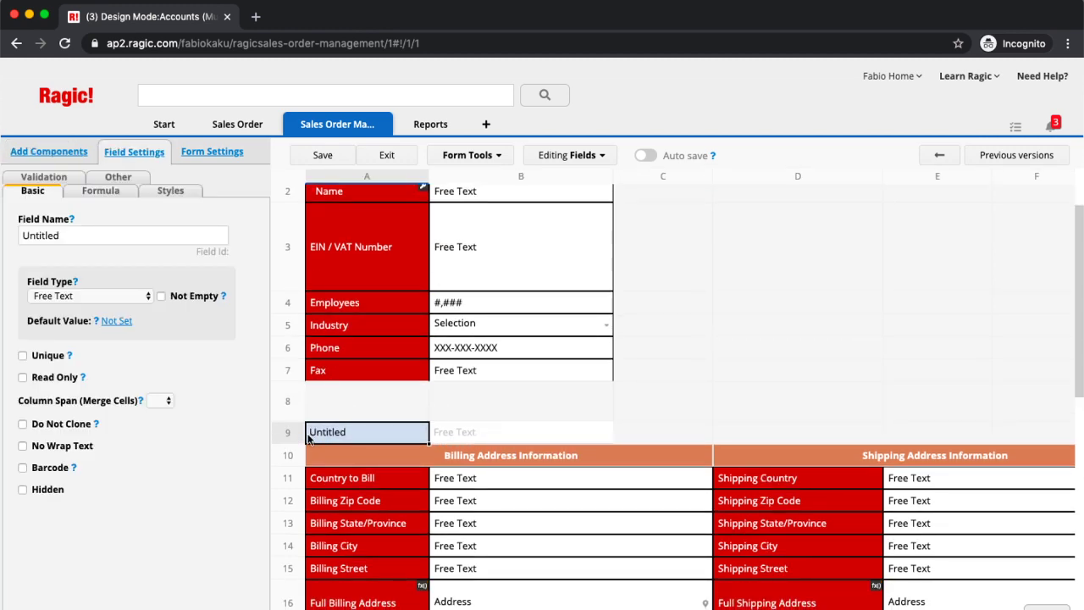
pyautogui.moveTo(294, 441); pyautogui.dragTo(295, 477)
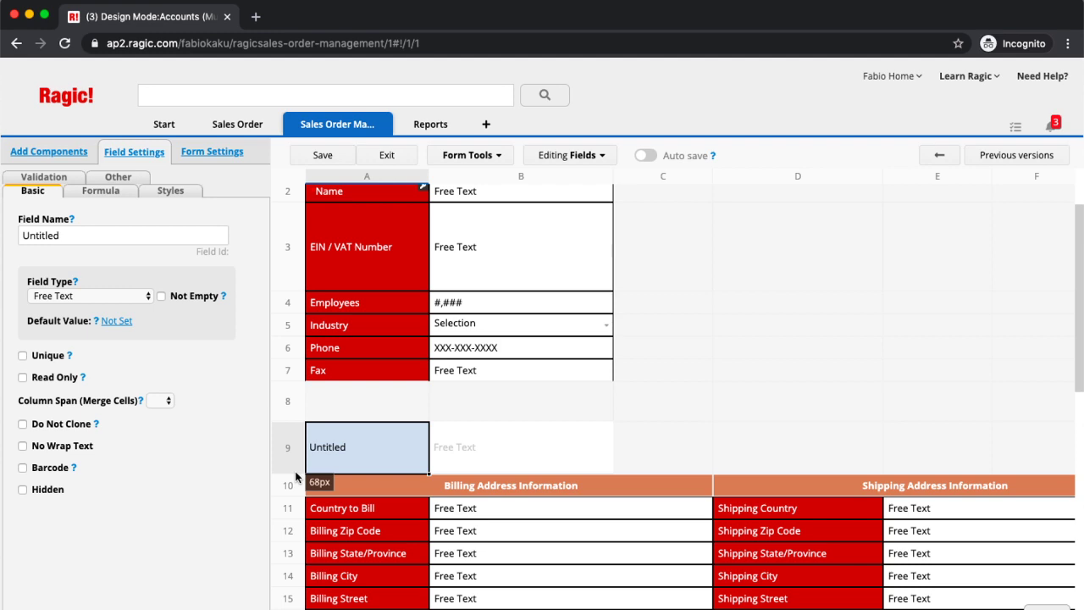
pyautogui.moveTo(296, 477); pyautogui.dragTo(297, 520)
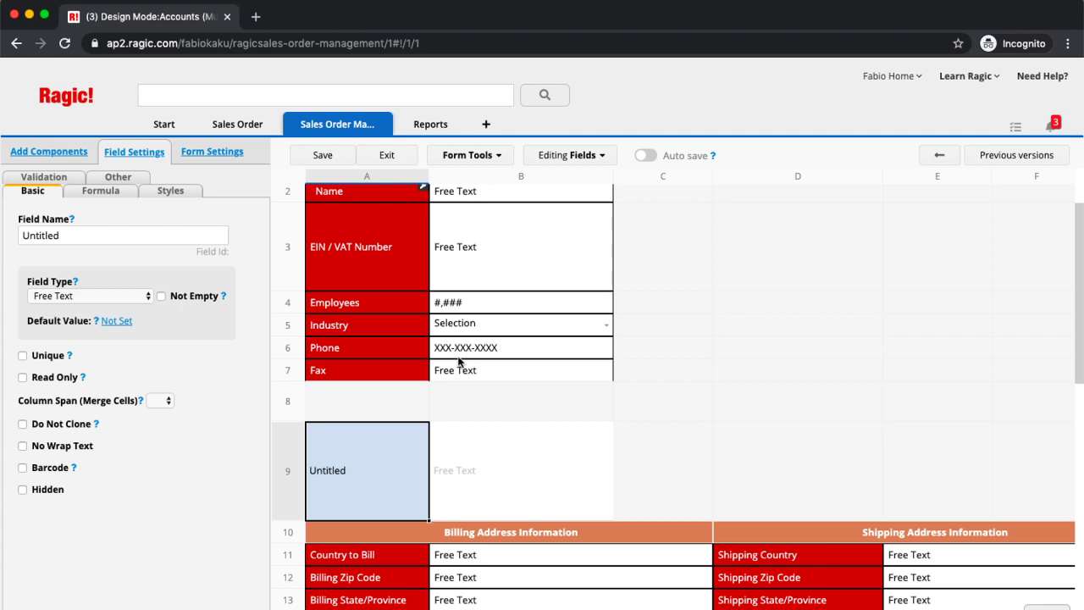
# - Set the column span of the new Untitled field in row 9 to 4
pyautogui.scroll(2, 462, 362)
pyautogui.click(356, 263)
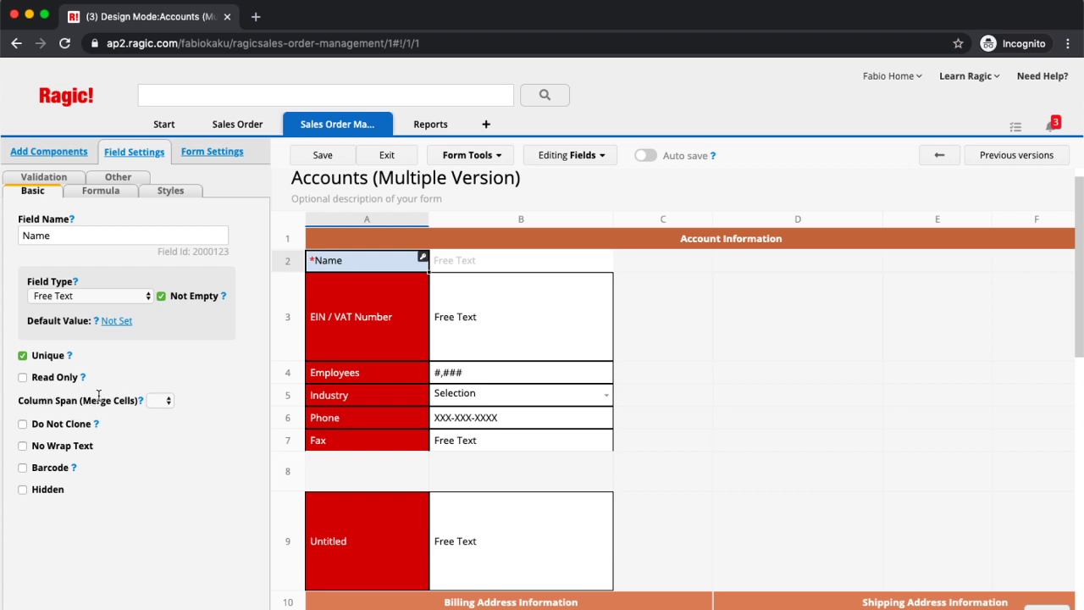
pyautogui.click(159, 401)
pyautogui.click(383, 568)
pyautogui.click(377, 541)
pyautogui.click(161, 400)
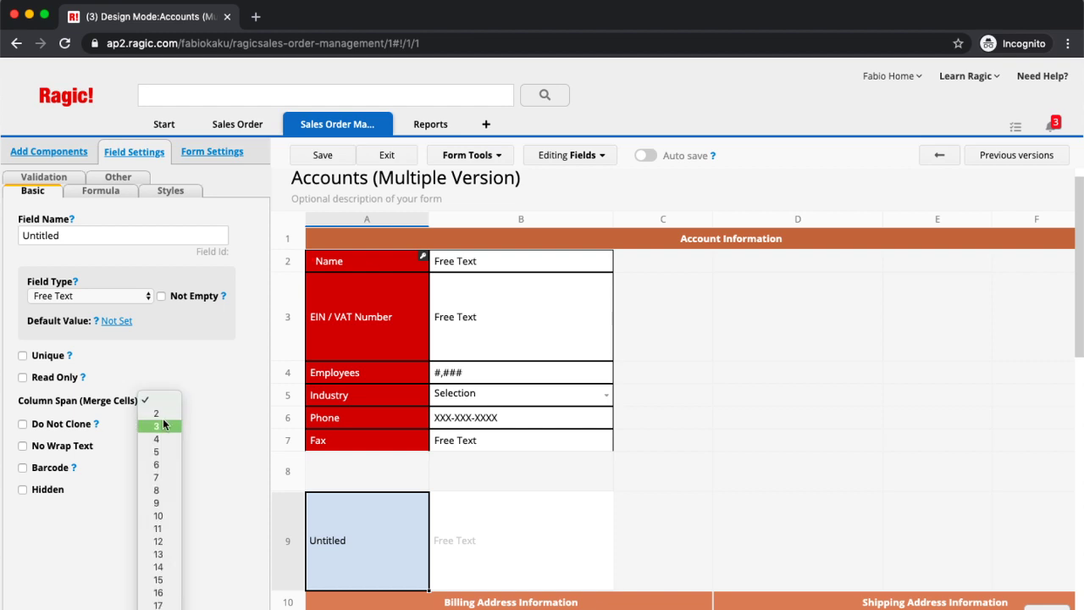
pyautogui.click(164, 439)
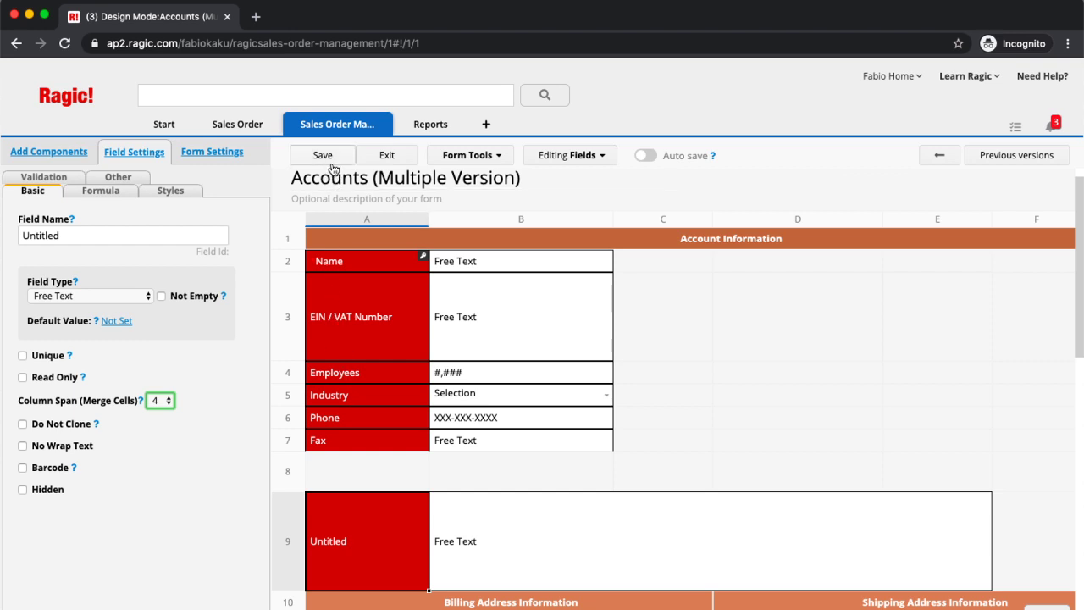
# - Save the form design and exit design mode to check the widened Untitled field in the account record
pyautogui.click(334, 166)
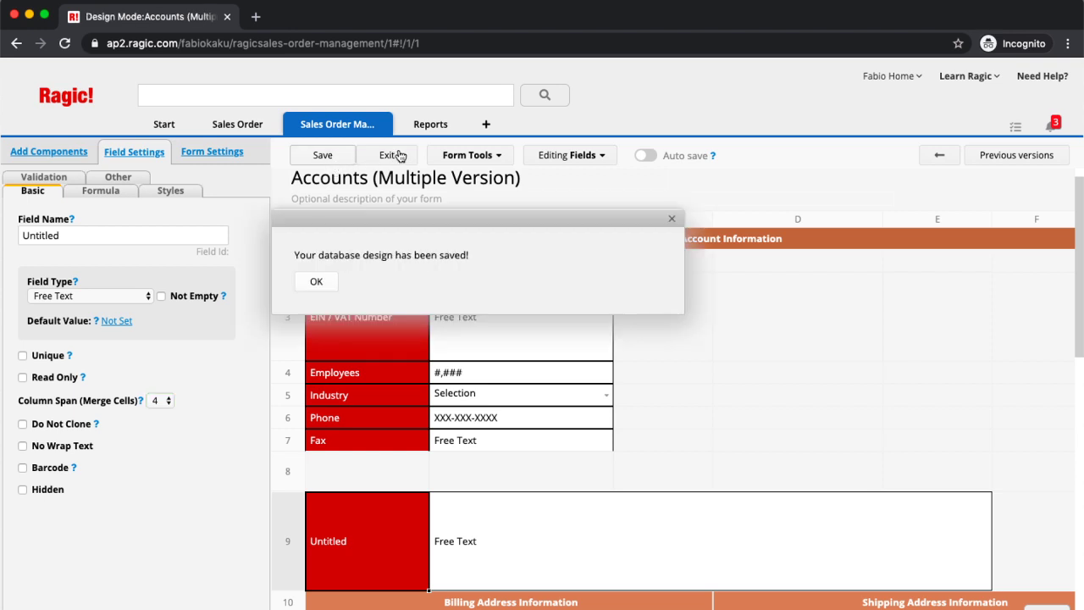
pyautogui.click(388, 156)
pyautogui.click(404, 357)
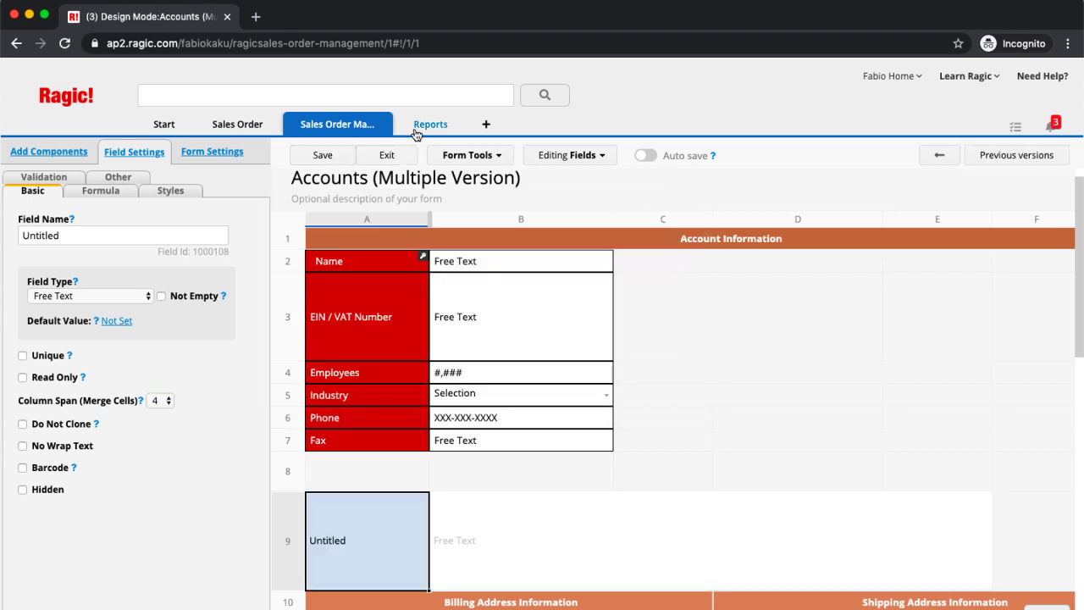
pyautogui.click(391, 157)
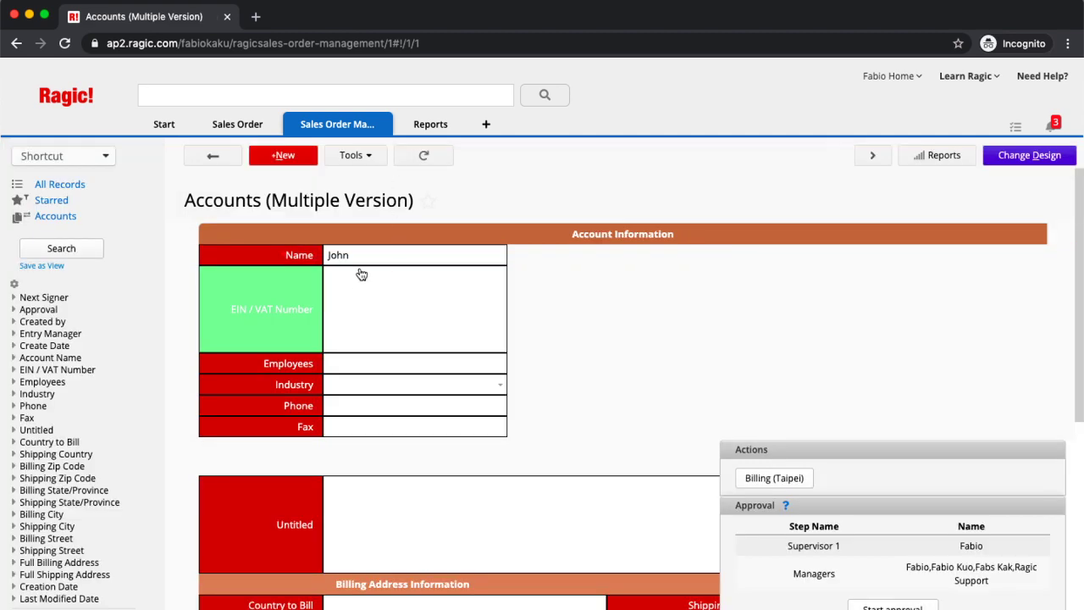
pyautogui.click(393, 258)
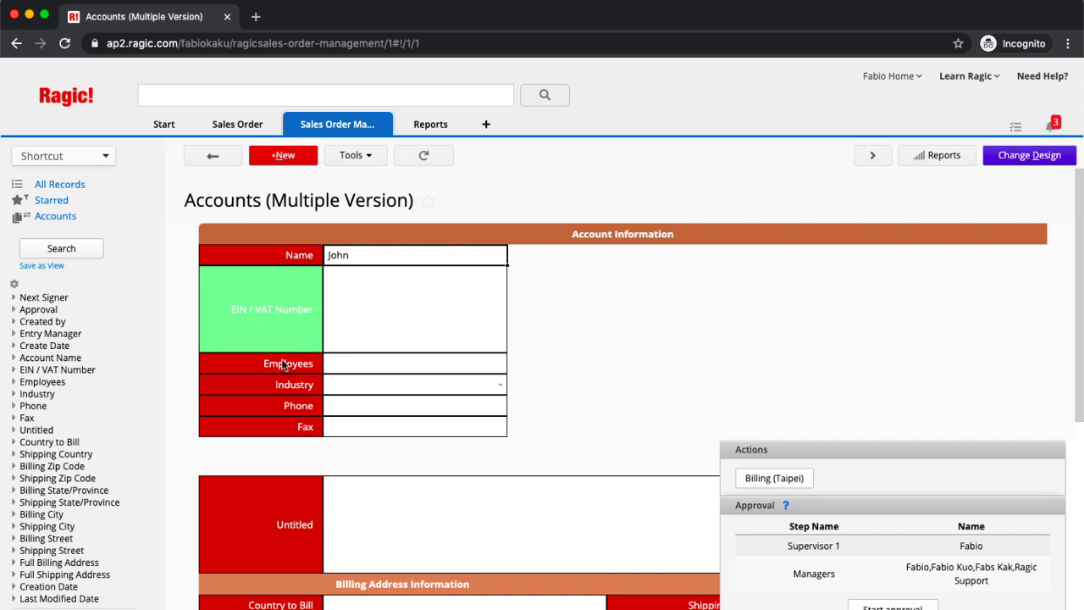
# - Reopen the form's design mode and view the listing page design before returning to the form page design
pyautogui.click(1045, 157)
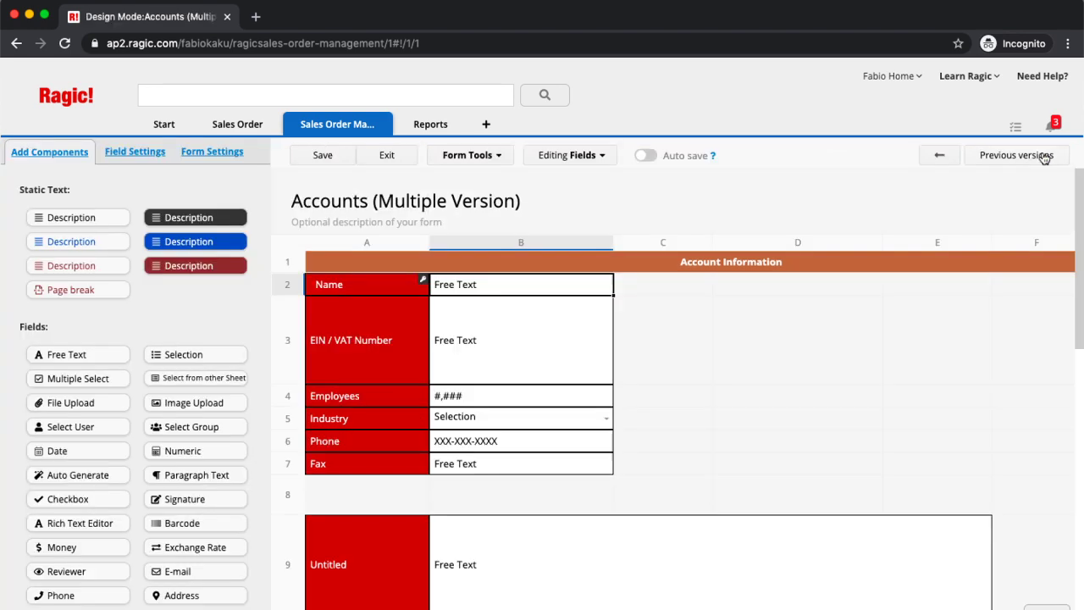
pyautogui.click(945, 156)
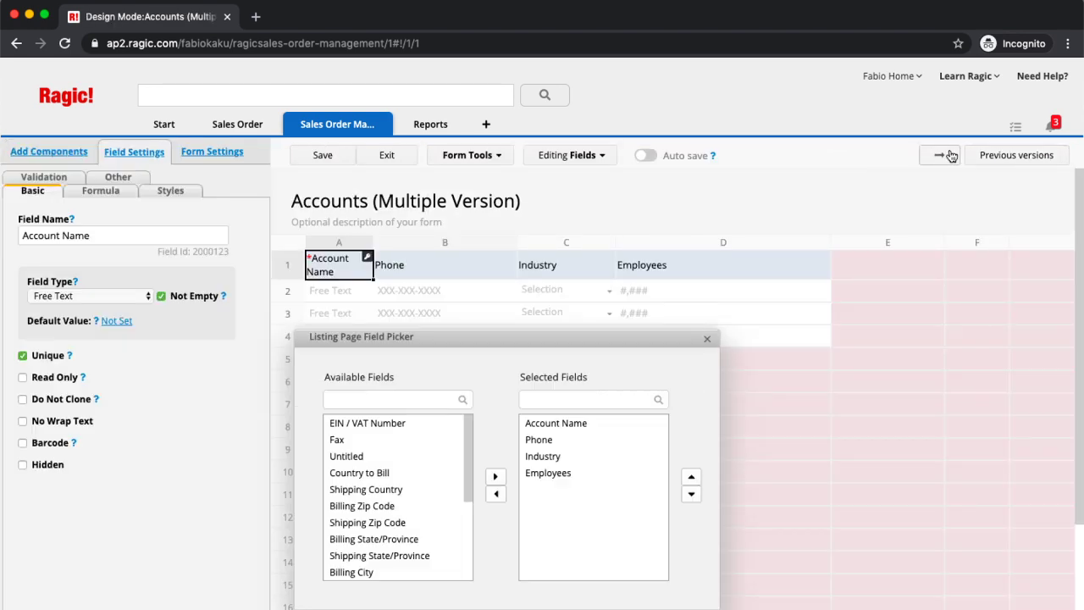
pyautogui.click(944, 155)
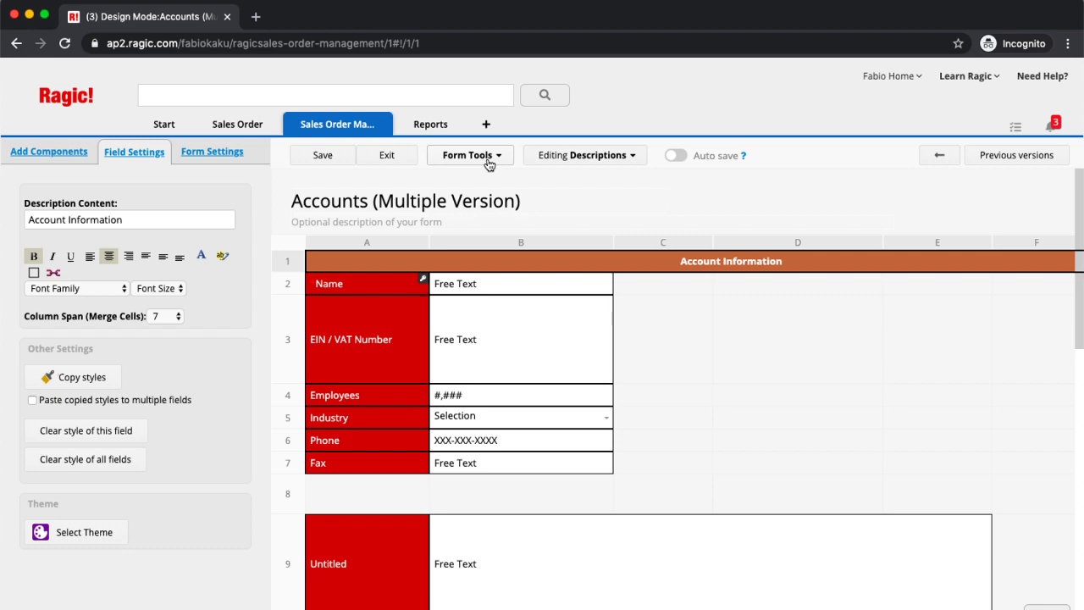
# - Freeze 1 row and 1 column of the form through the Freeze Rows / Columns settings
pyautogui.click(489, 161)
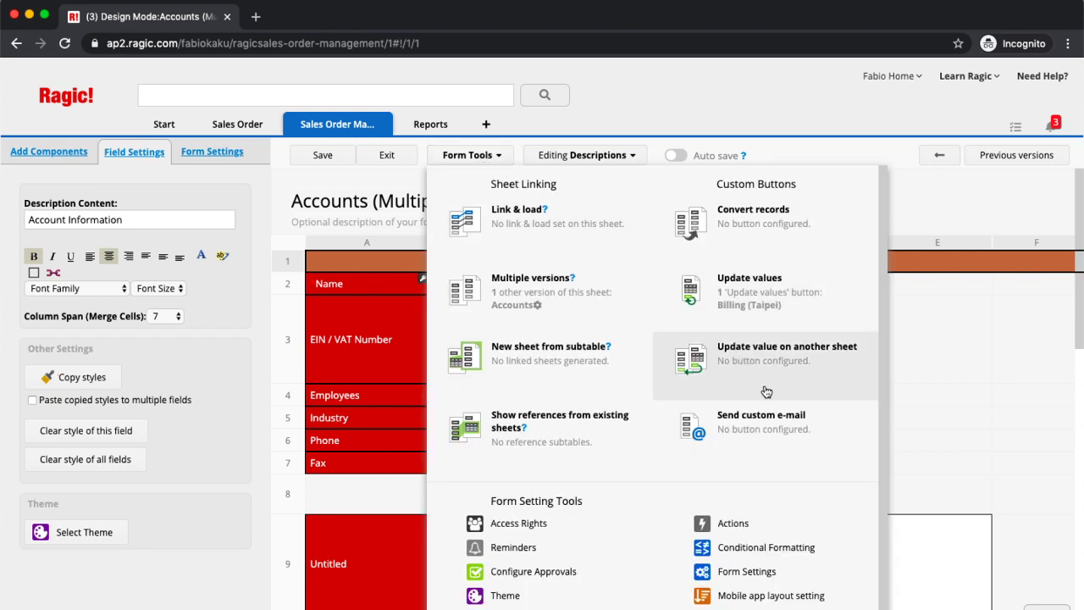
pyautogui.scroll(-1, 766, 391)
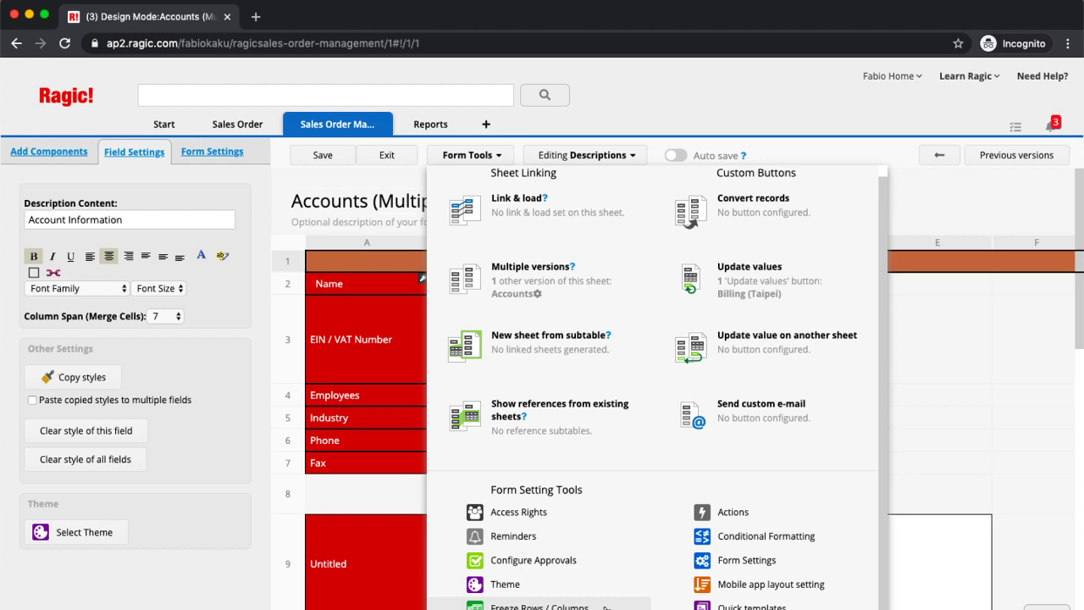
pyautogui.click(606, 608)
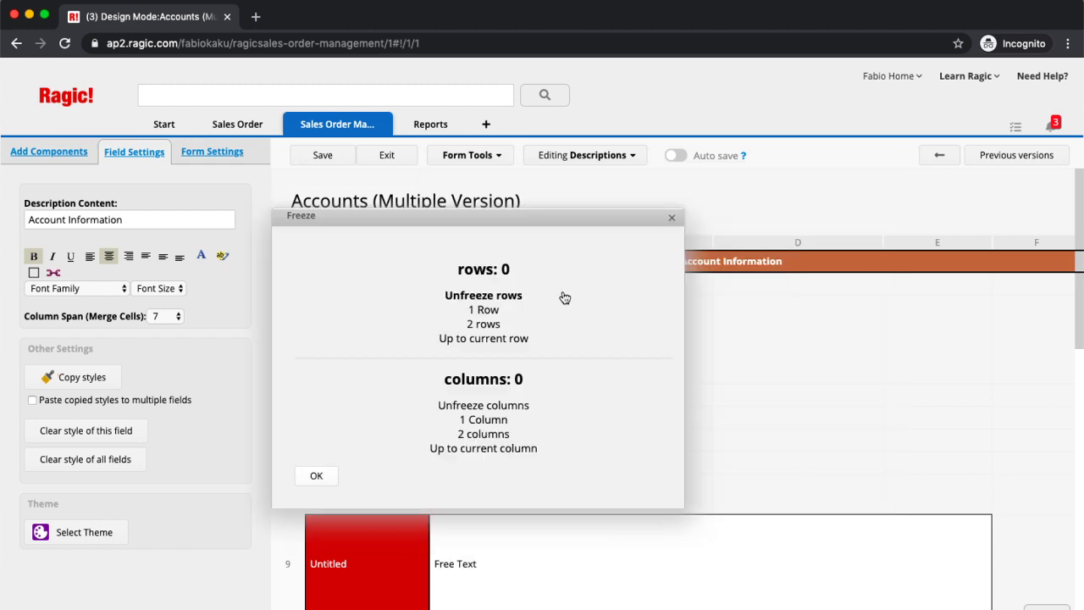
pyautogui.click(485, 312)
pyautogui.click(495, 422)
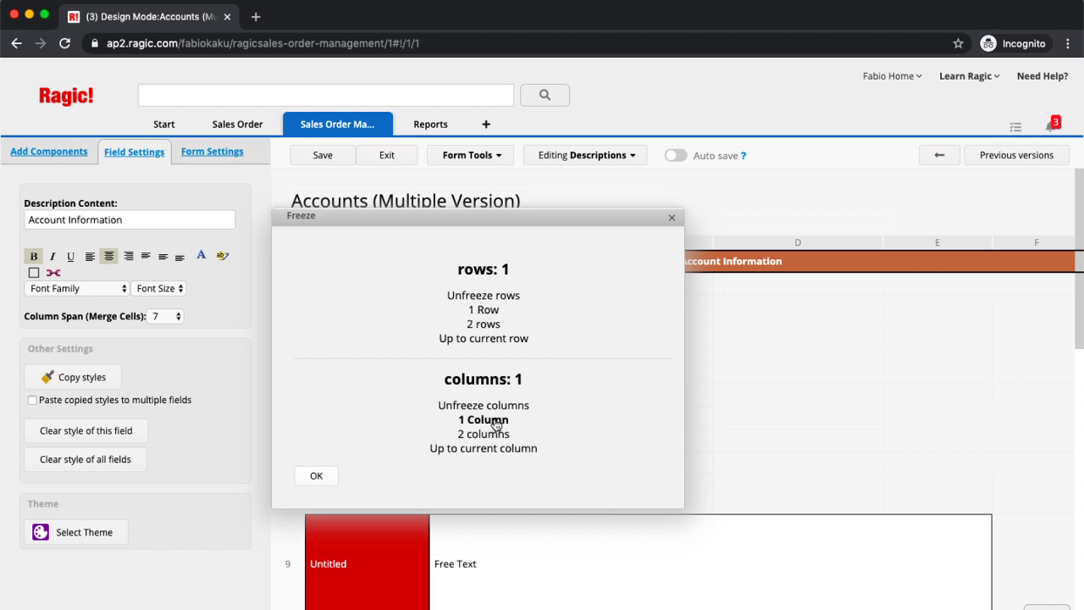
pyautogui.click(329, 481)
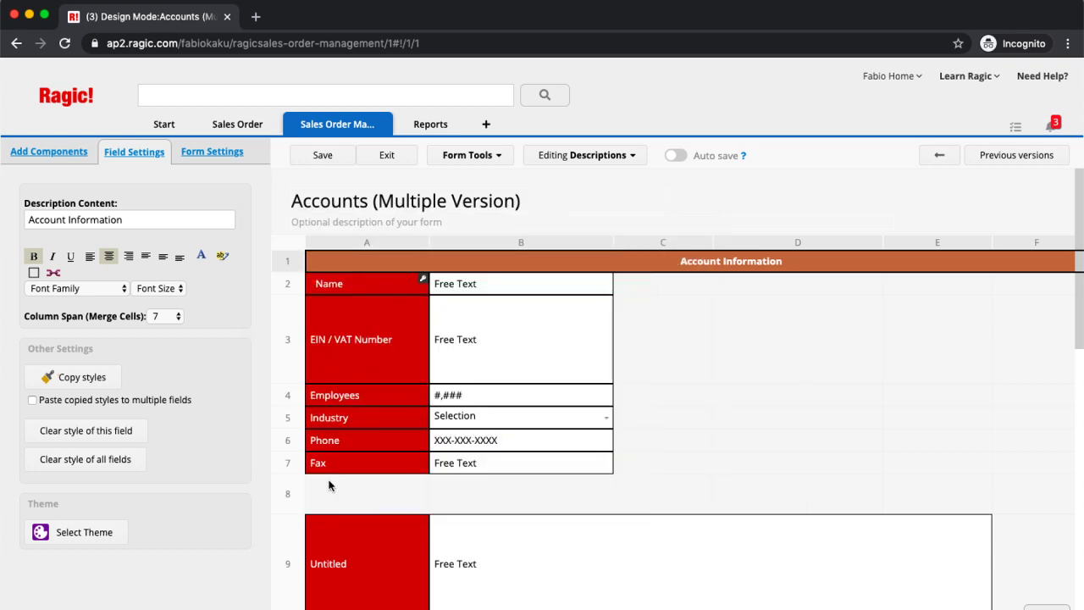
# - Save the form design with the freeze settings and exit design mode
pyautogui.click(311, 153)
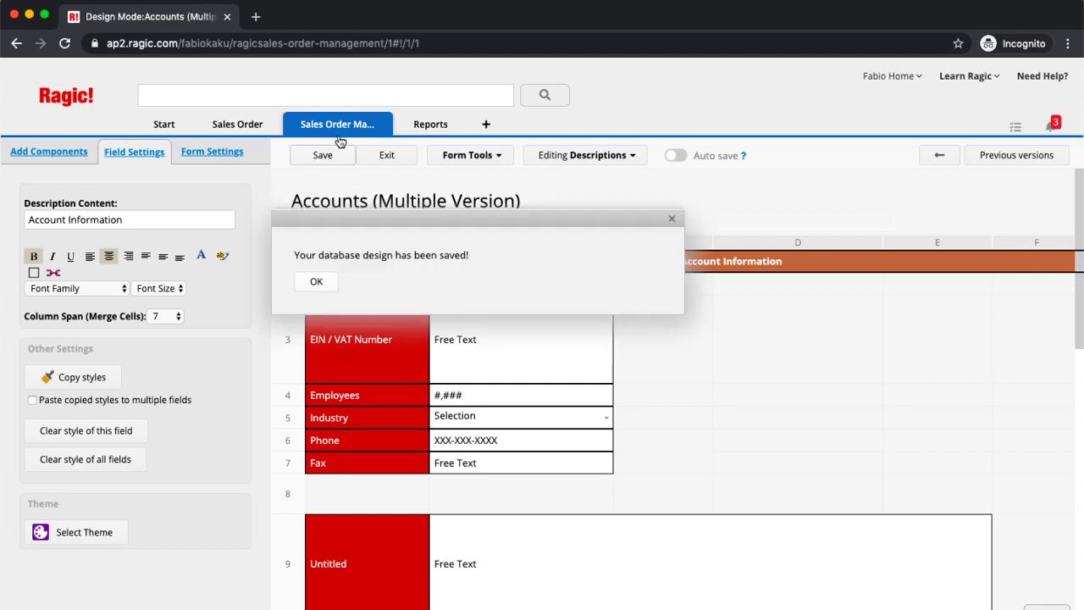
pyautogui.press('Return')
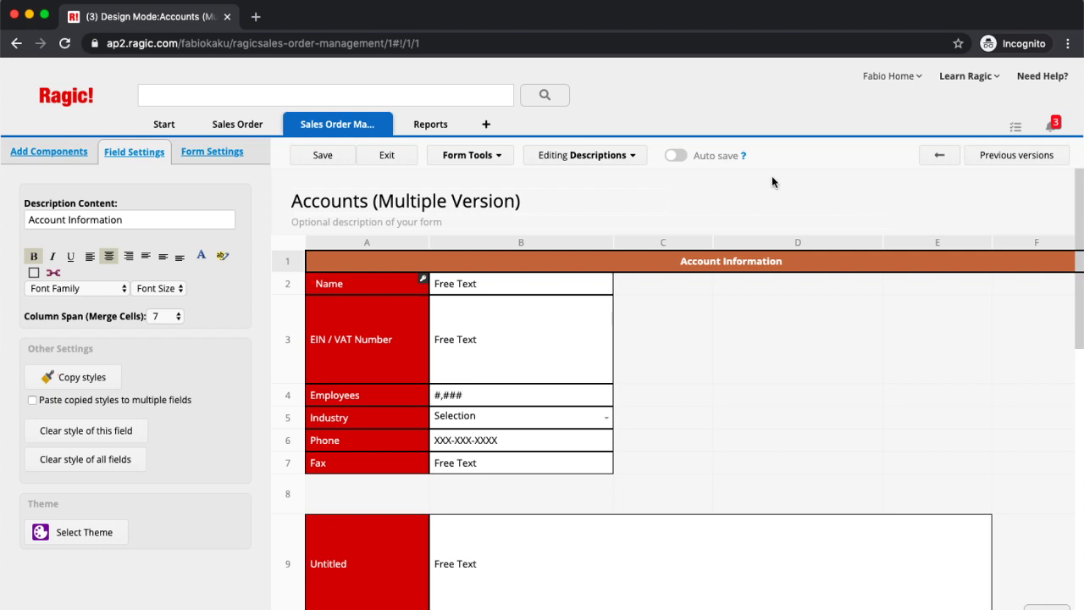
pyautogui.click(381, 167)
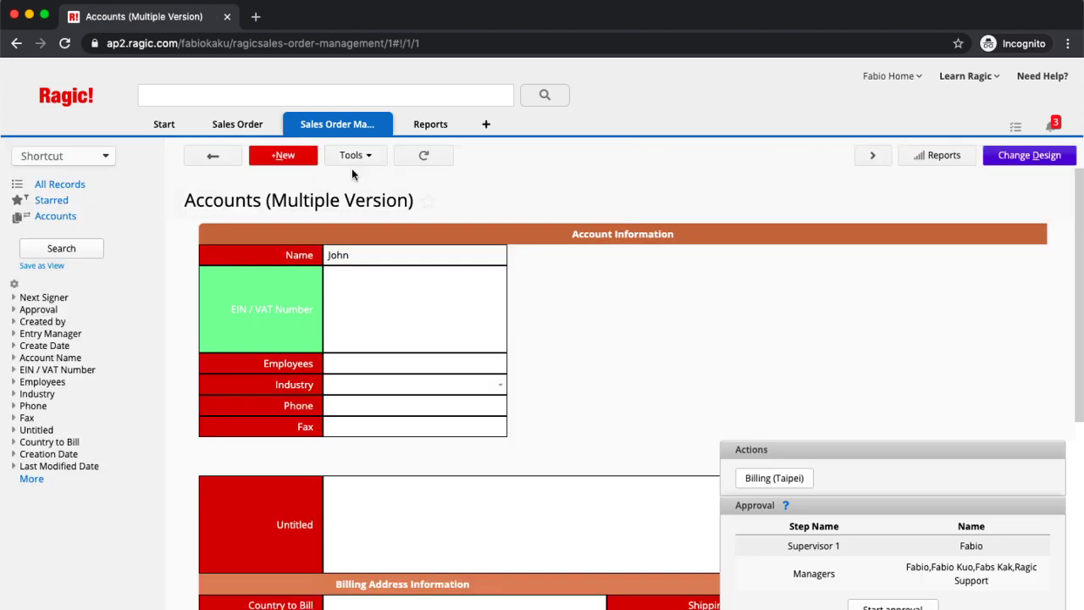
# - Examine how the frozen rows and column behave while moving through the whole account record and back
pyautogui.scroll(-1, 506, 285)
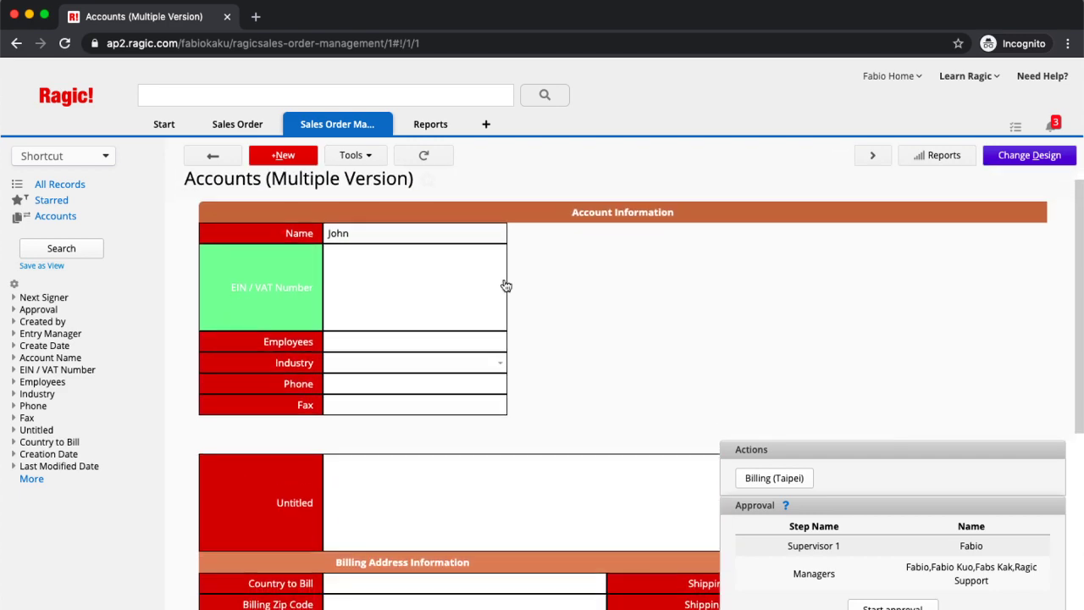
pyautogui.scroll(-3, 505, 286)
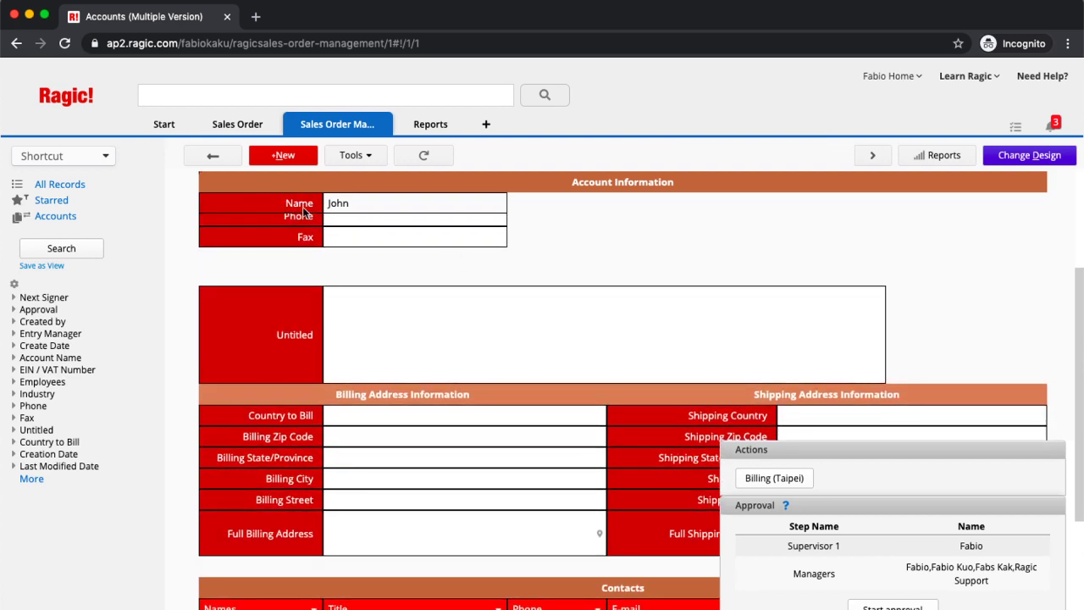
pyautogui.scroll(-1, 313, 242)
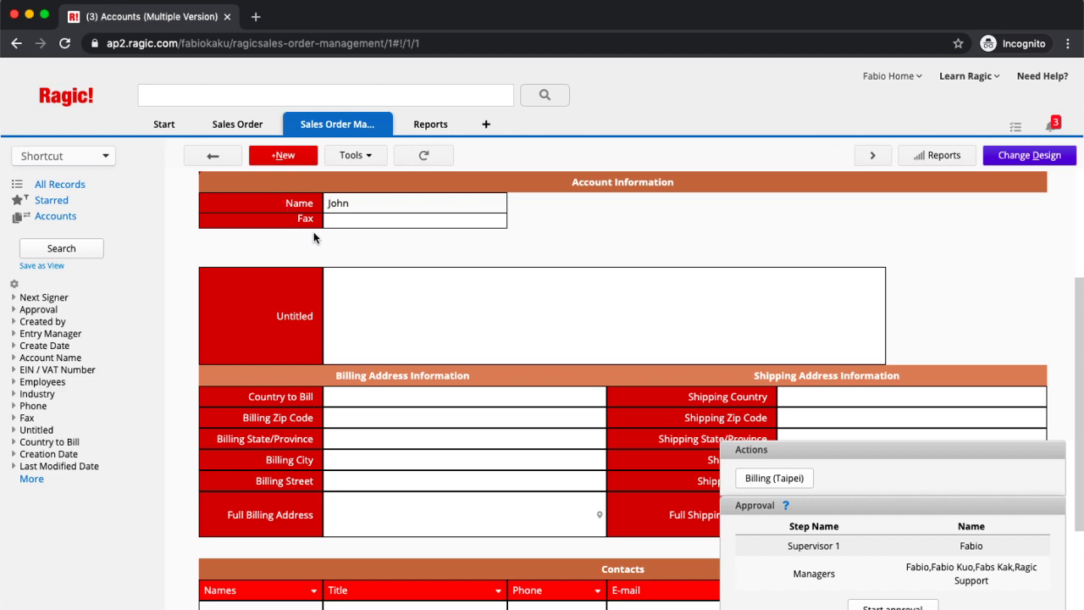
pyautogui.scroll(-2, 472, 275)
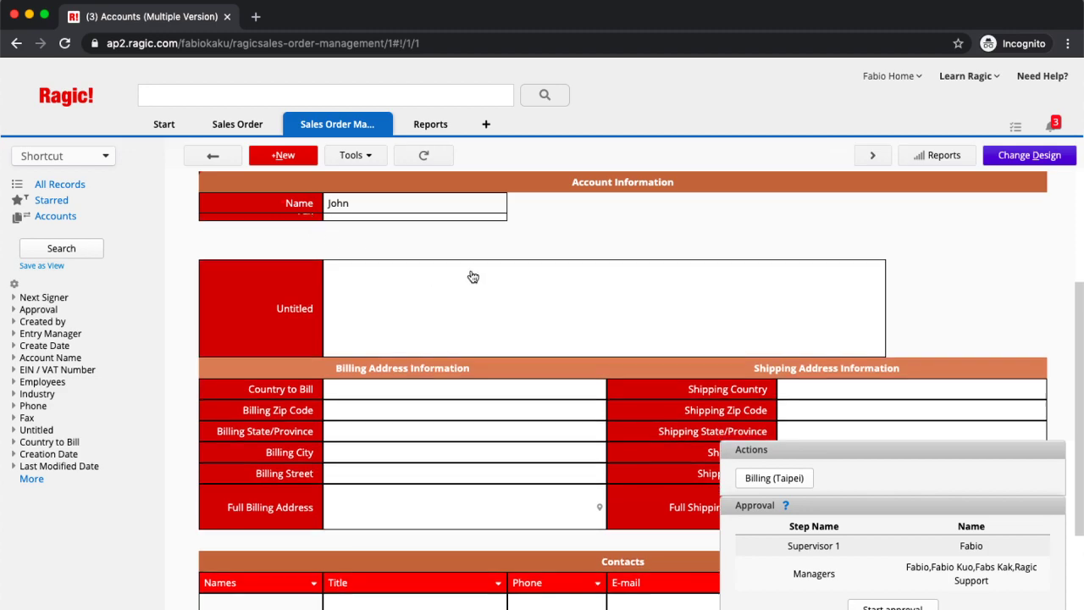
pyautogui.scroll(-4, 472, 277)
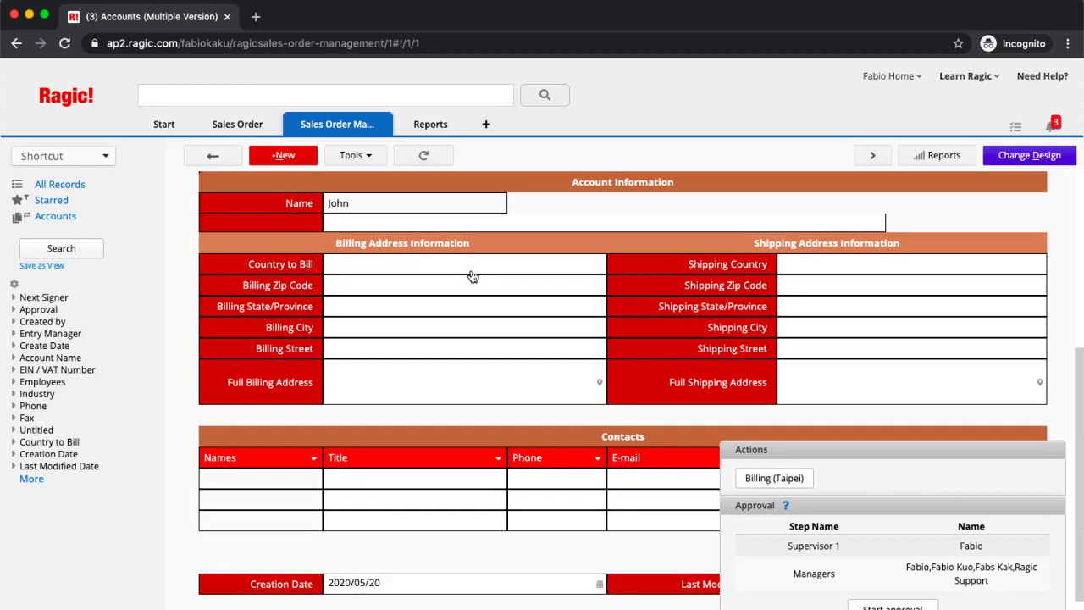
pyautogui.scroll(-2, 472, 277)
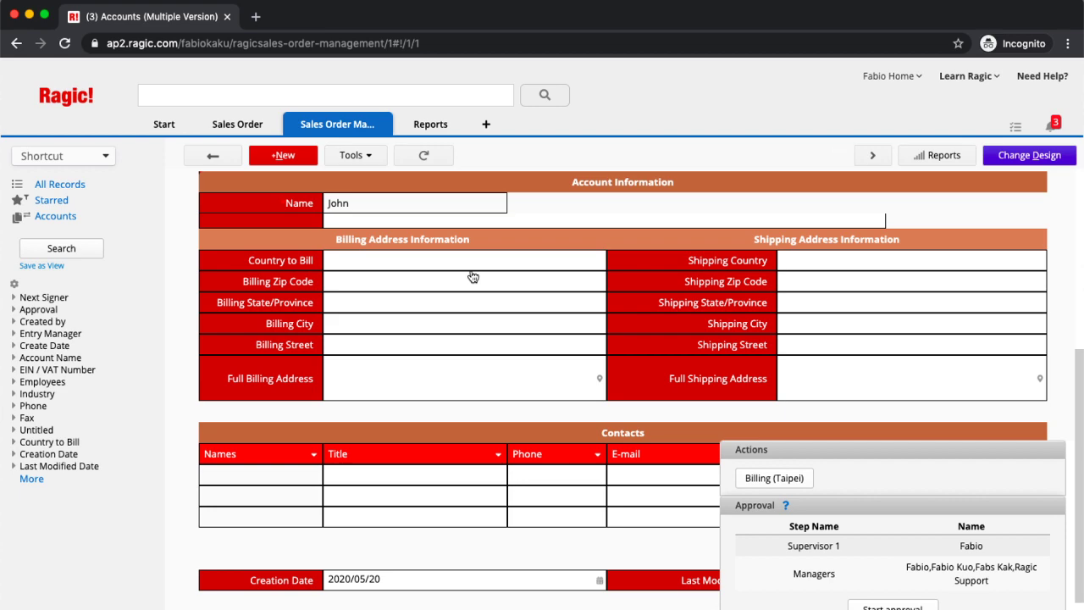
pyautogui.scroll(-1, 472, 277)
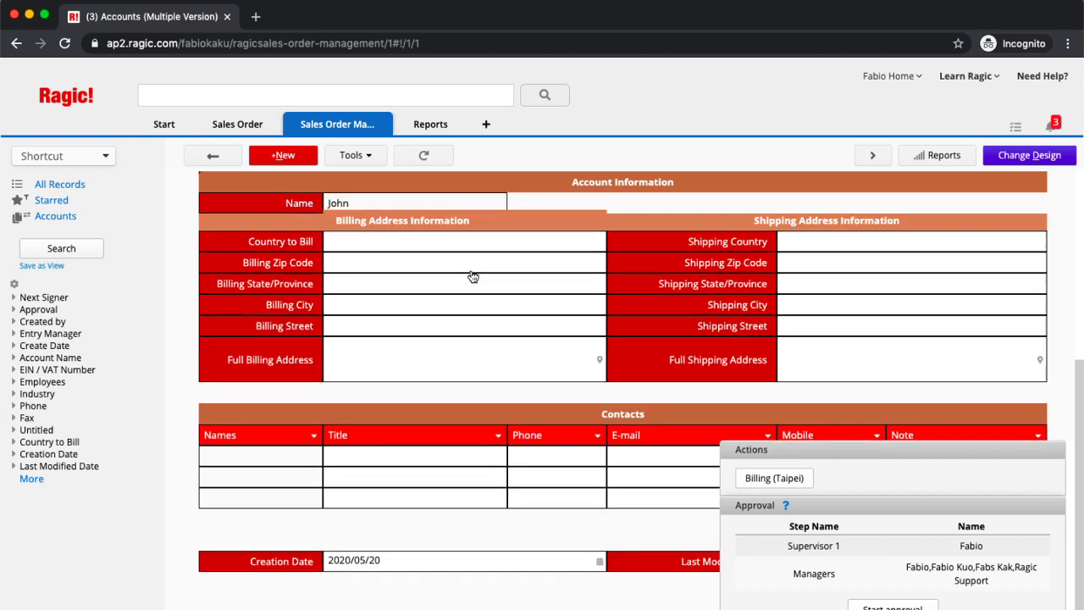
pyautogui.scroll(-3, 473, 277)
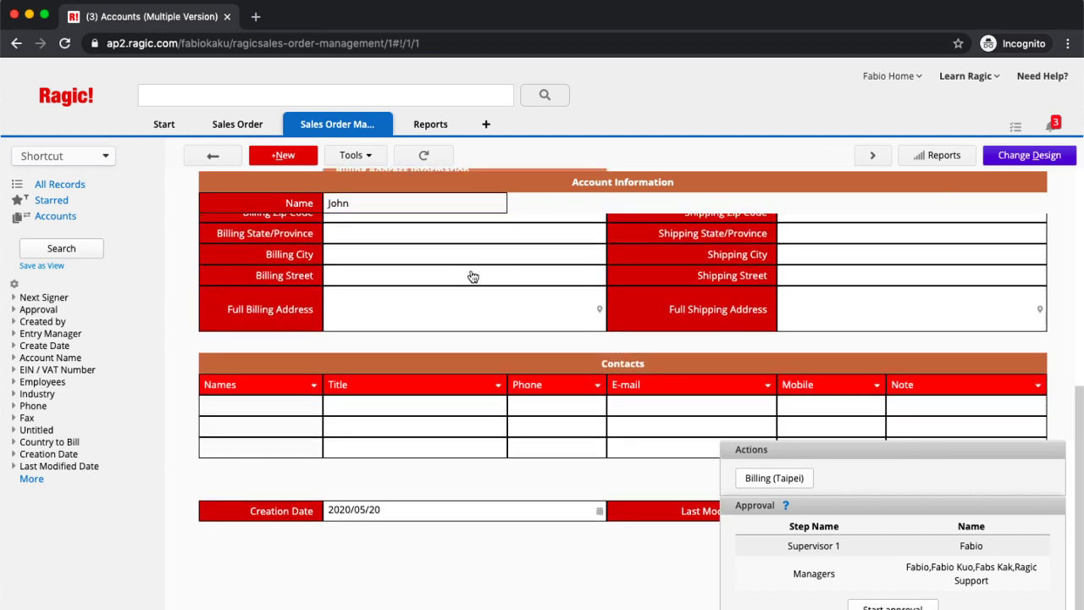
pyautogui.scroll(-1, 473, 277)
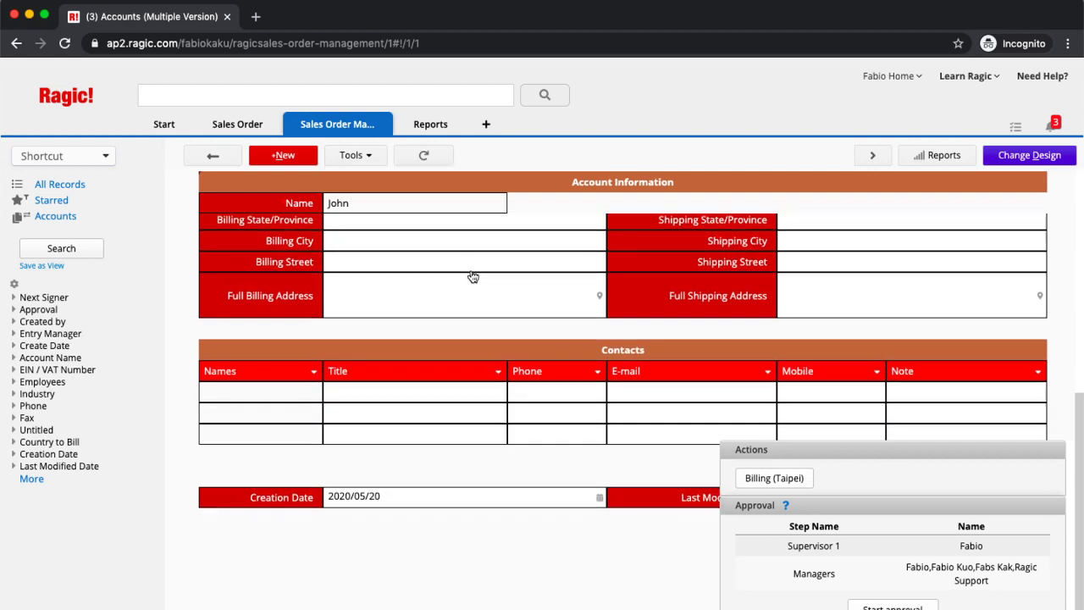
pyautogui.scroll(10, 473, 277)
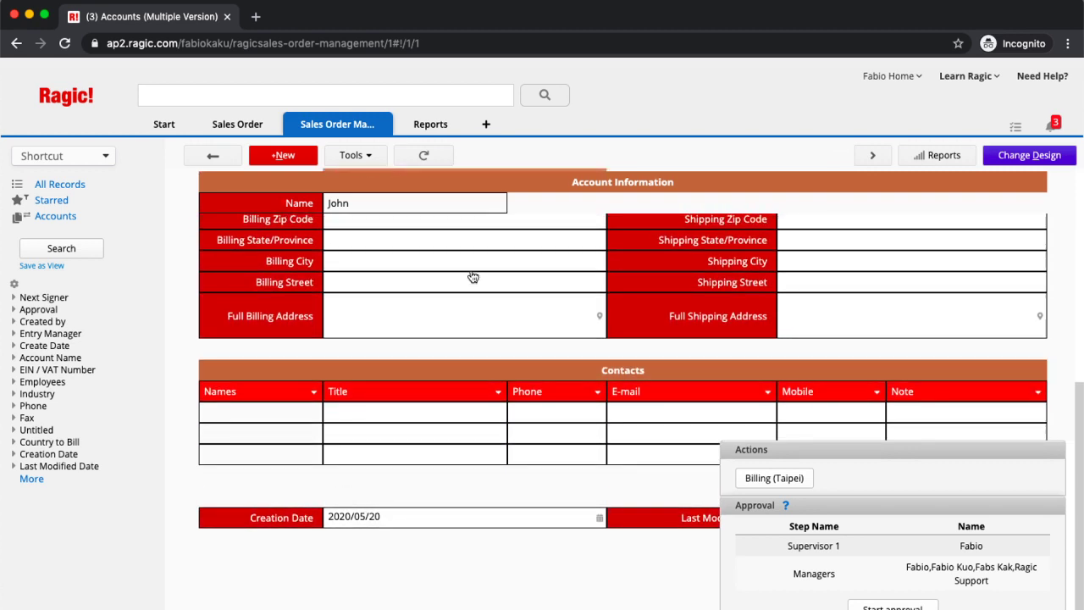
pyautogui.scroll(5, 472, 277)
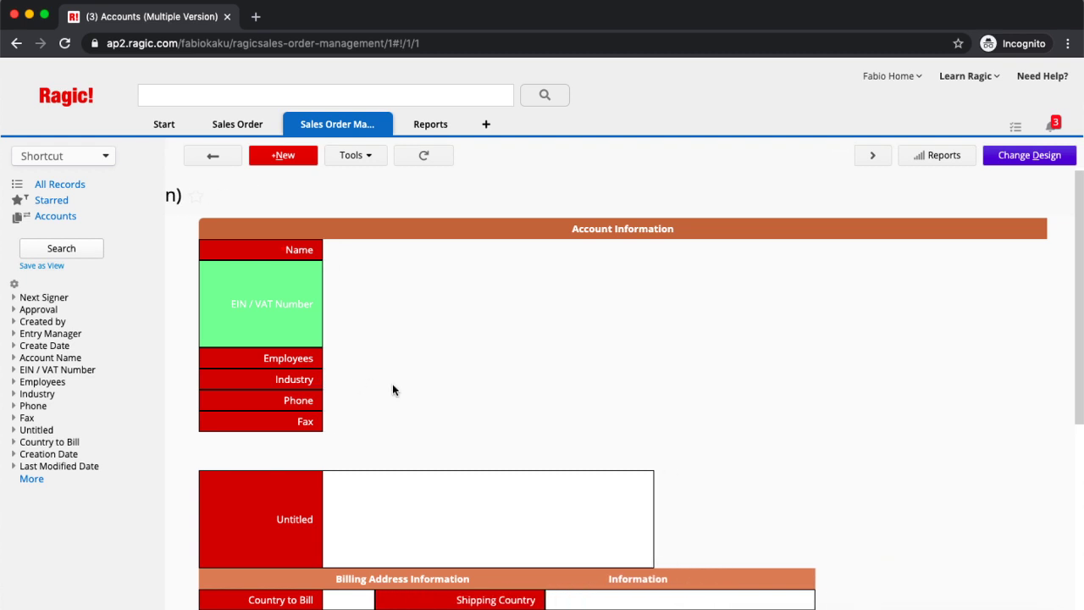
# - Open the Sales Order sheet and bring up the order dated 2020/03/02
pyautogui.hscroll(-5, 393, 390)
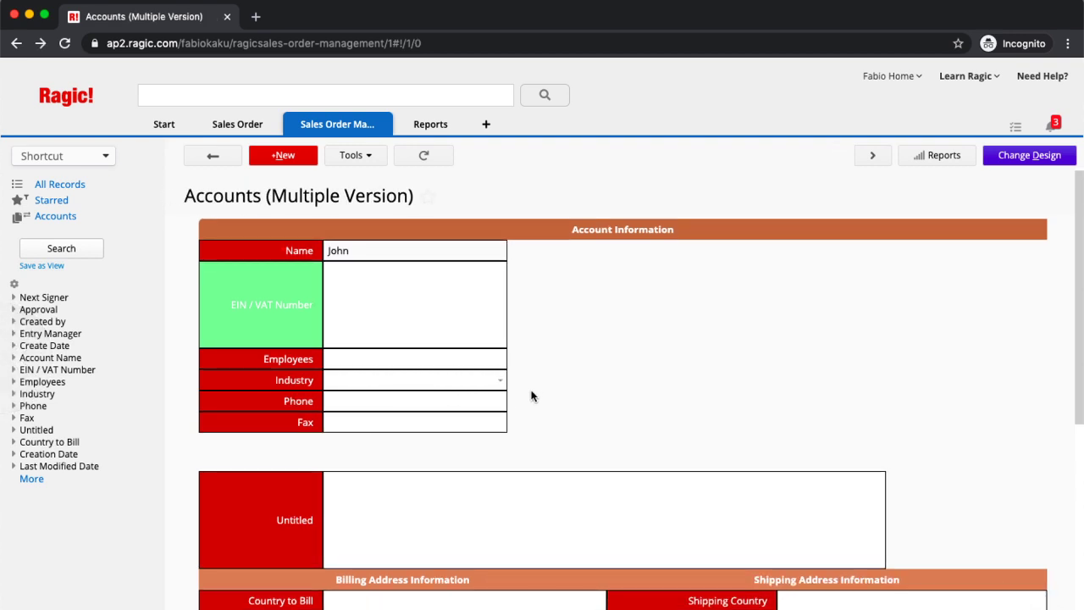
pyautogui.hscroll(-5, 679, 350)
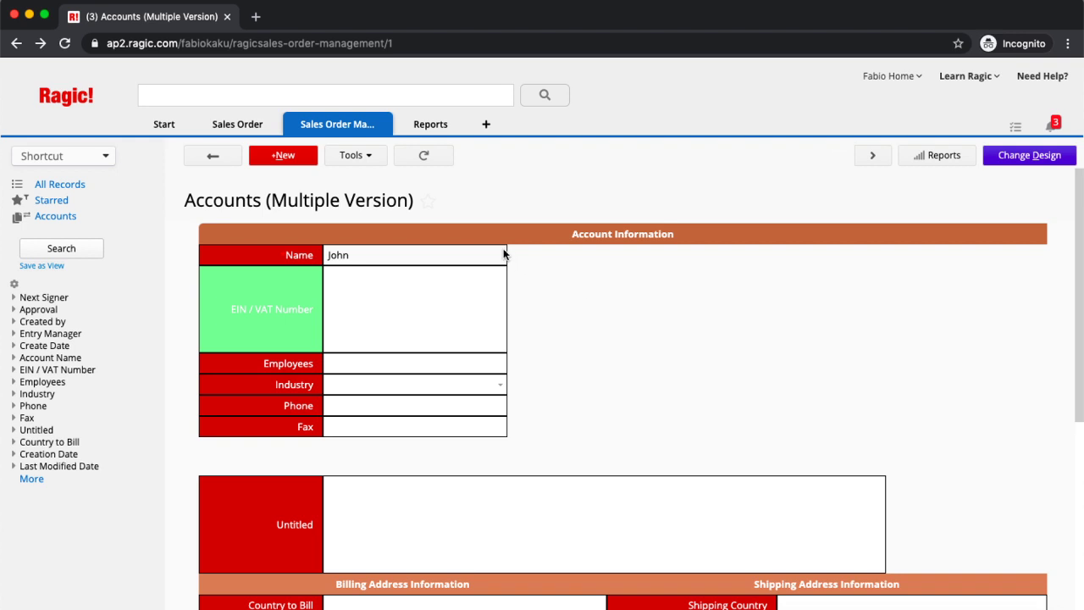
pyautogui.moveTo(254, 127)
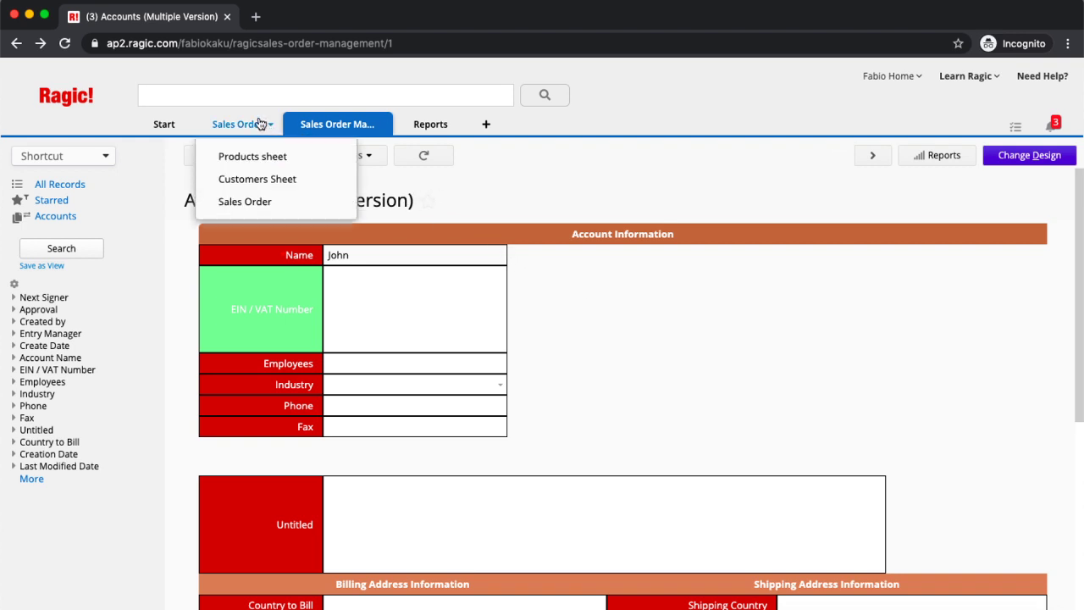
pyautogui.click(289, 203)
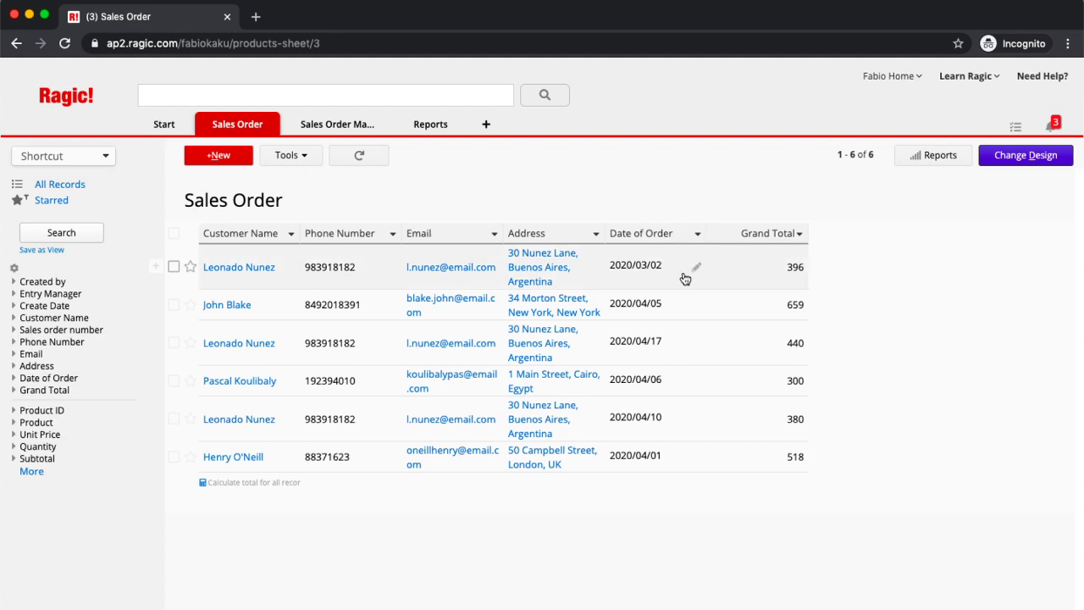
pyautogui.click(726, 272)
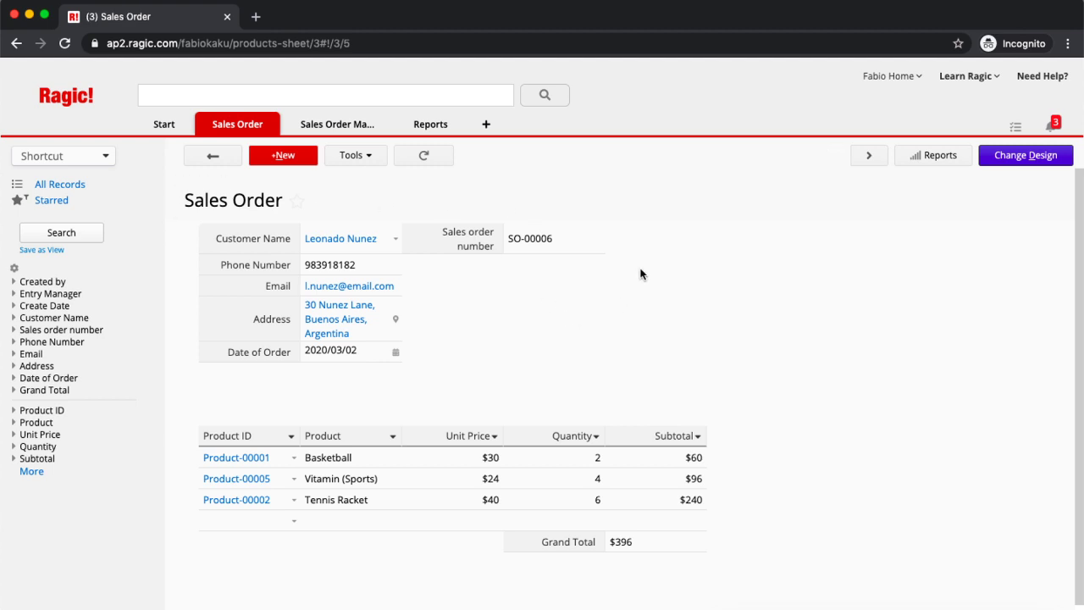
# - Start a new Mail Merge (Word/Excel) template for the sales order and choose merge template.xlsx as its file
pyautogui.click(377, 164)
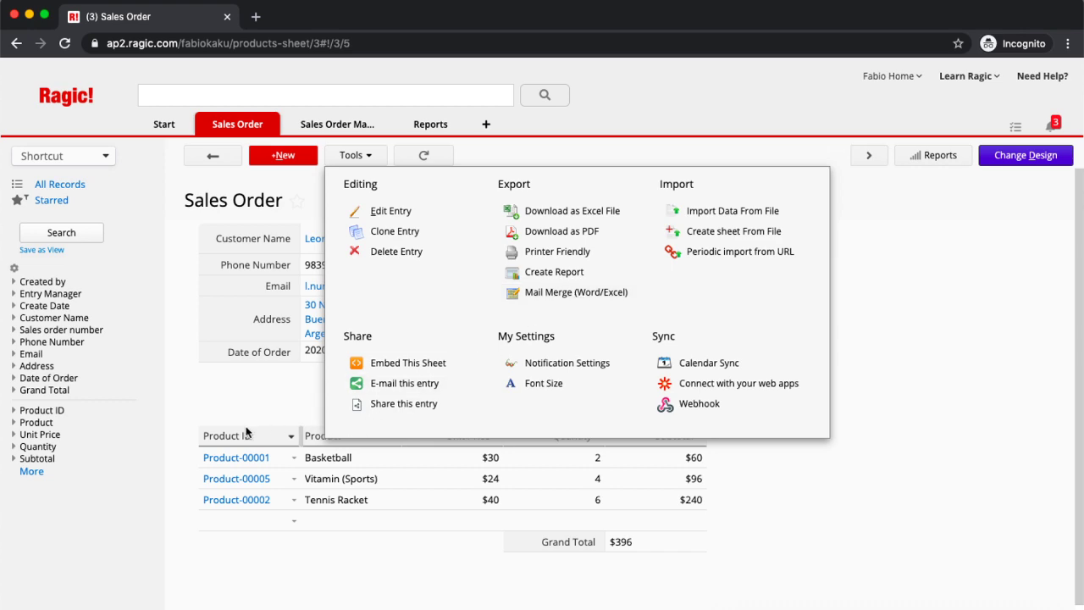
pyautogui.click(571, 297)
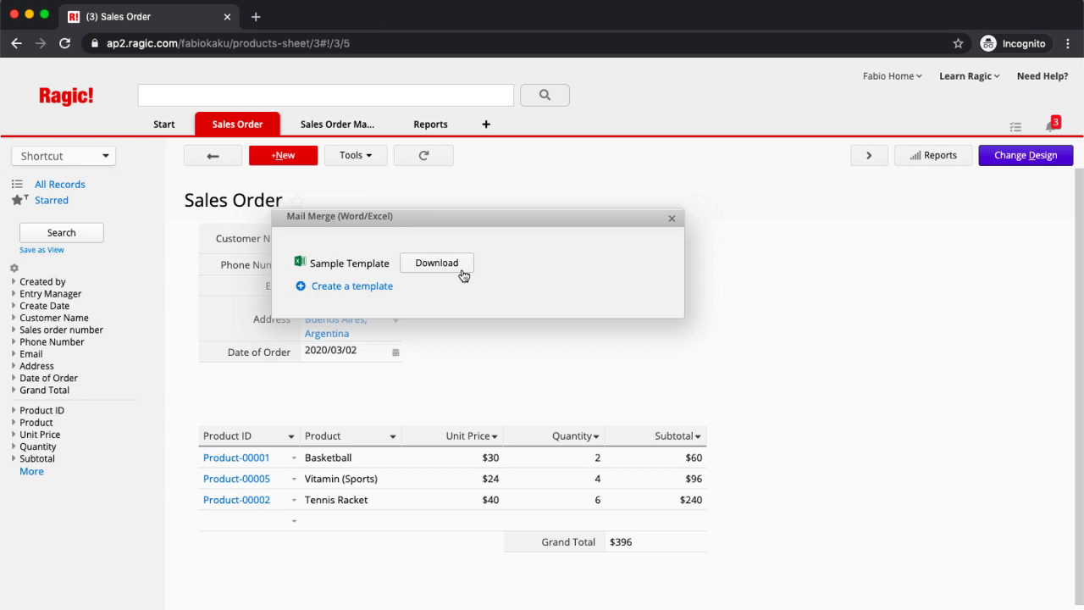
pyautogui.click(357, 290)
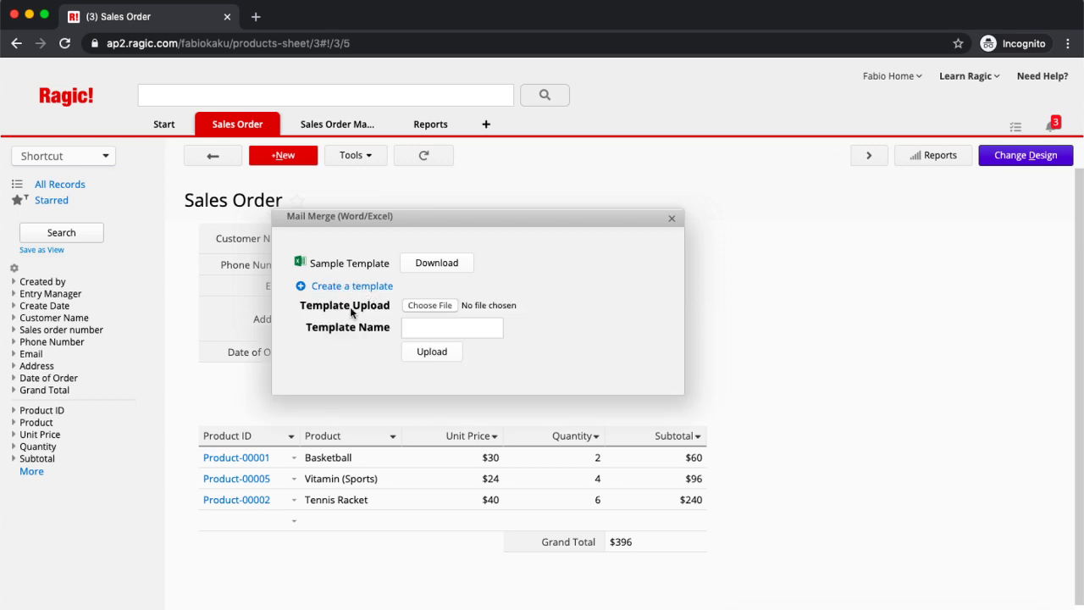
pyautogui.click(429, 305)
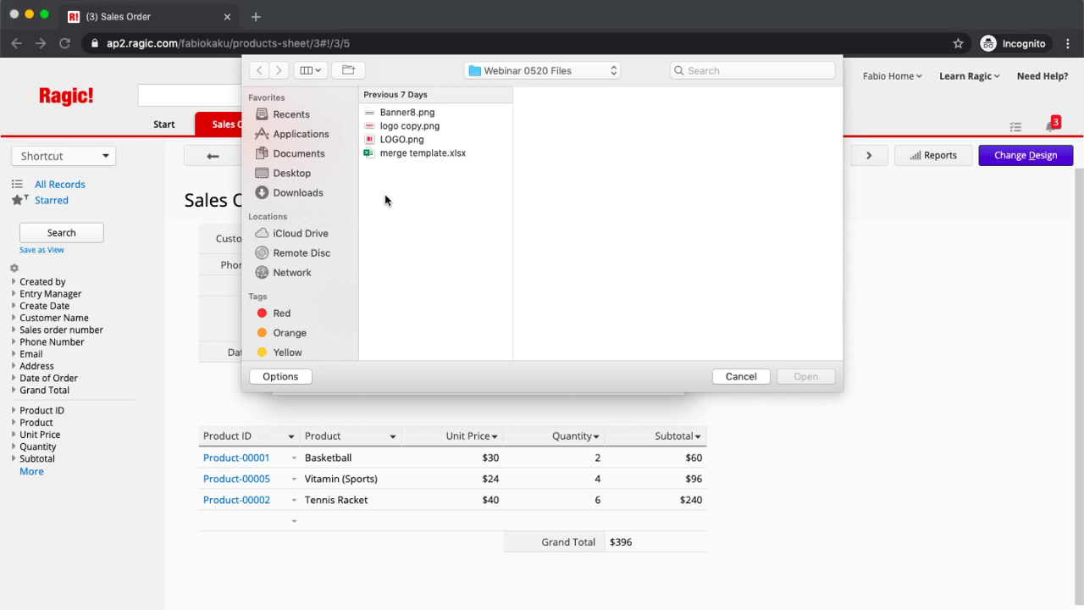
pyautogui.click(431, 153)
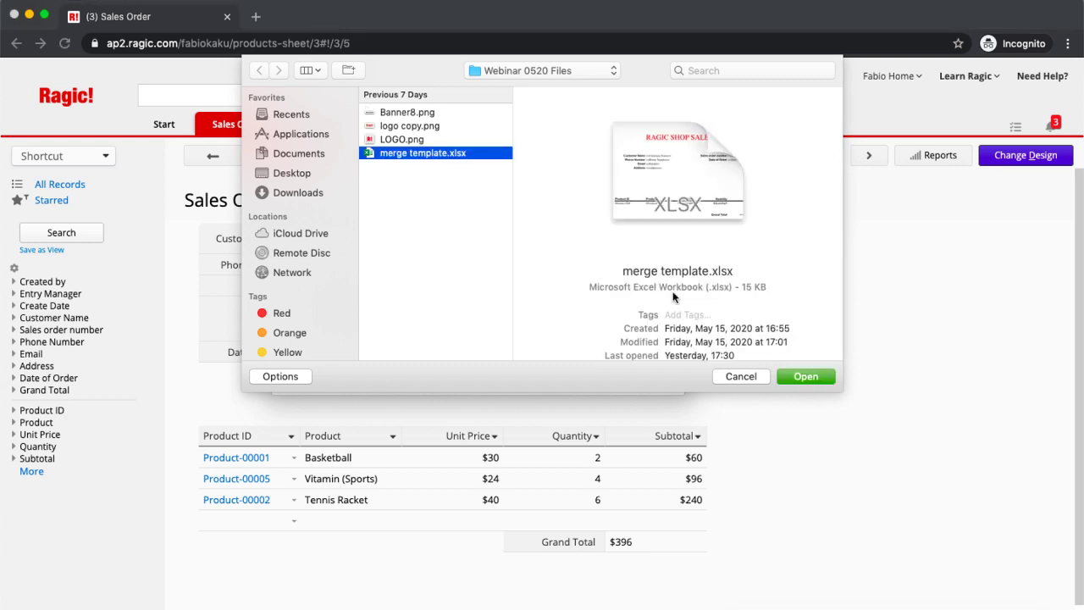
pyautogui.click(805, 377)
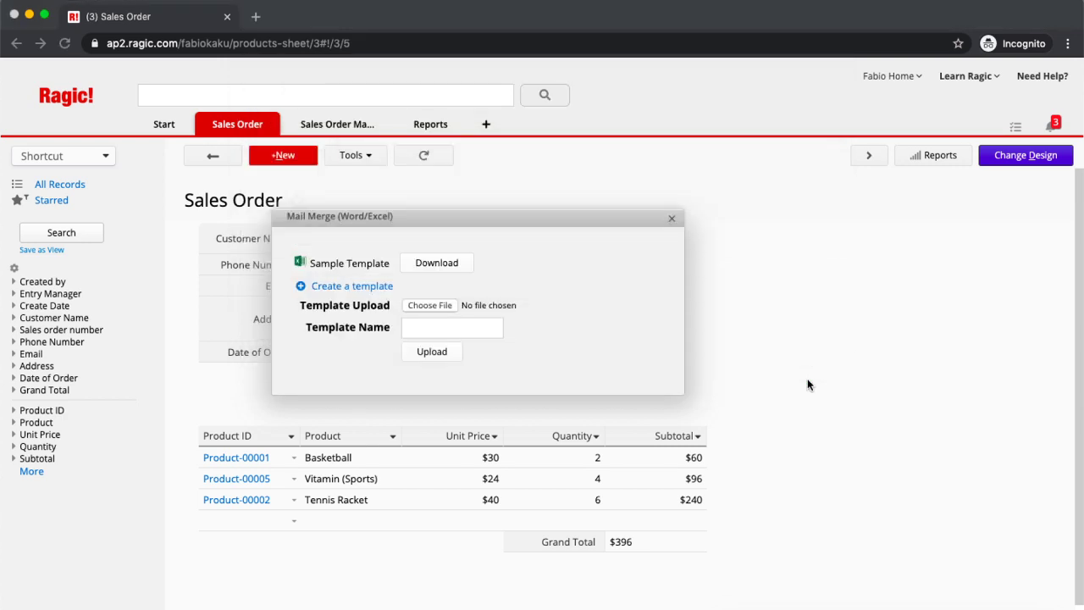
# - Name the template Mail Merge Sales Order and upload it
pyautogui.click(444, 321)
pyautogui.write('Mail Merge ')
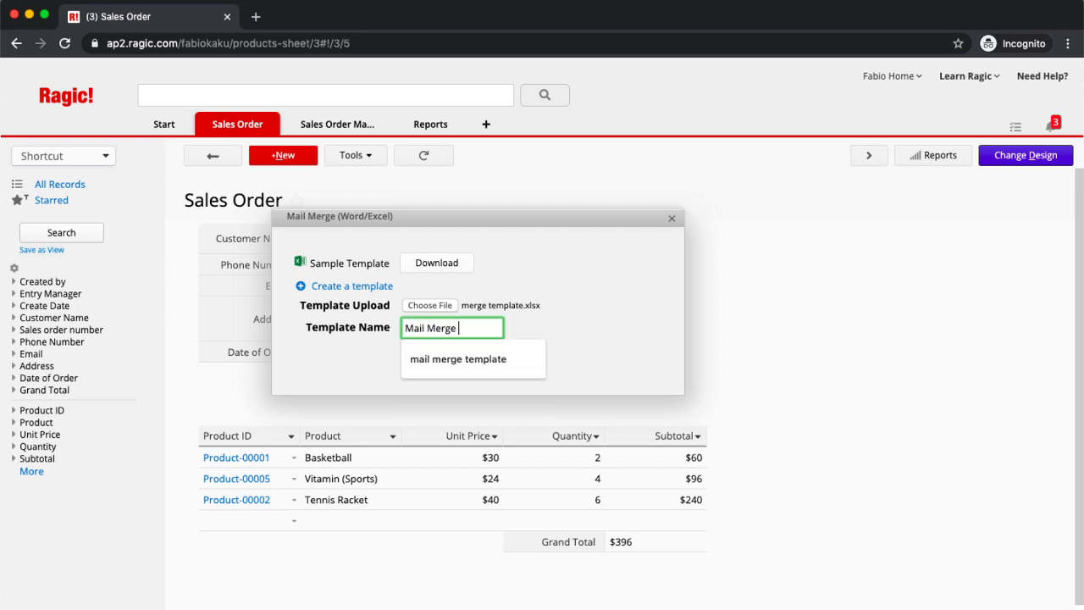
pyautogui.write('Sales Order')
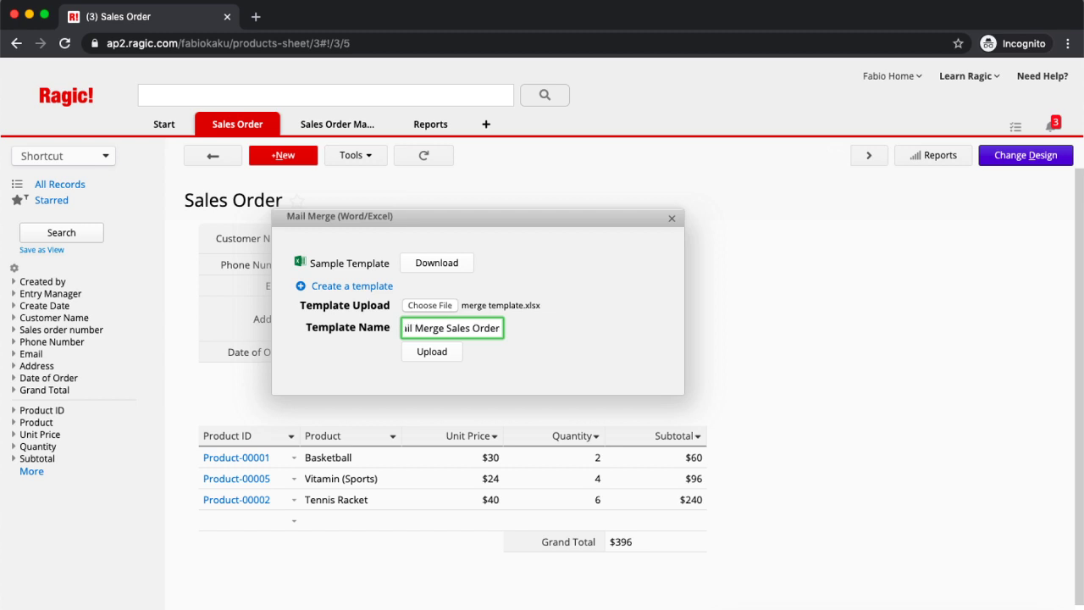
pyautogui.click(446, 363)
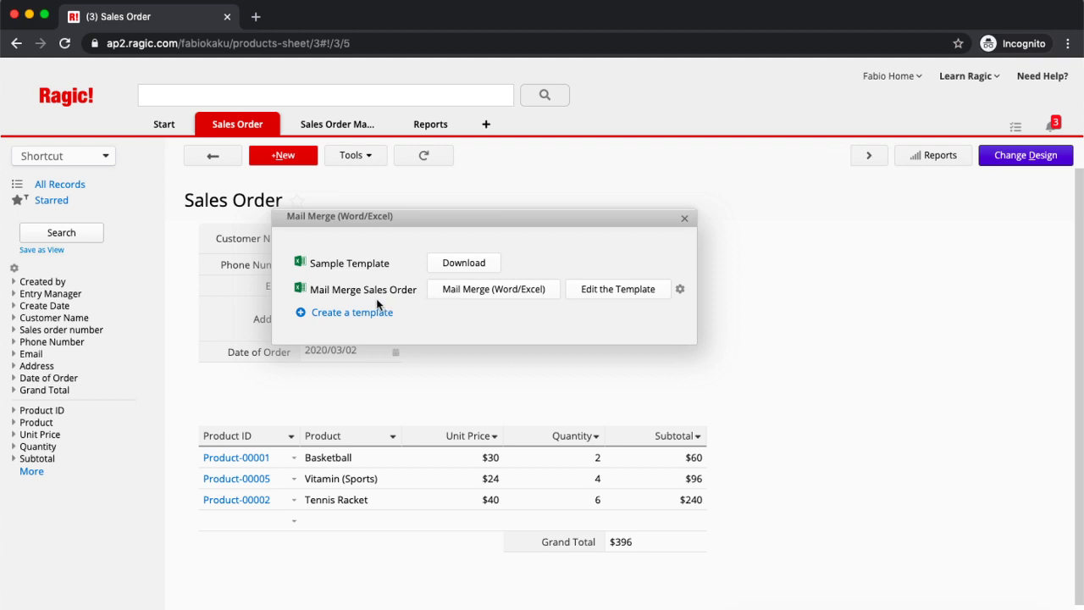
# - Generate the order's document from the Mail Merge Sales Order template and review the merged sheet in Excel
pyautogui.click(449, 302)
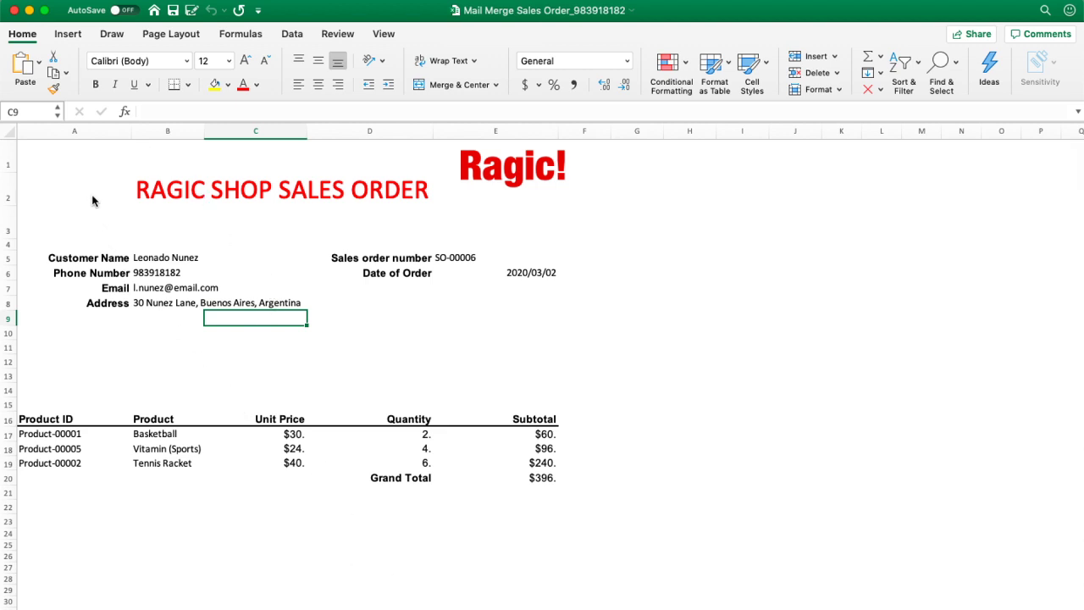
pyautogui.moveTo(62, 175); pyautogui.dragTo(525, 516)
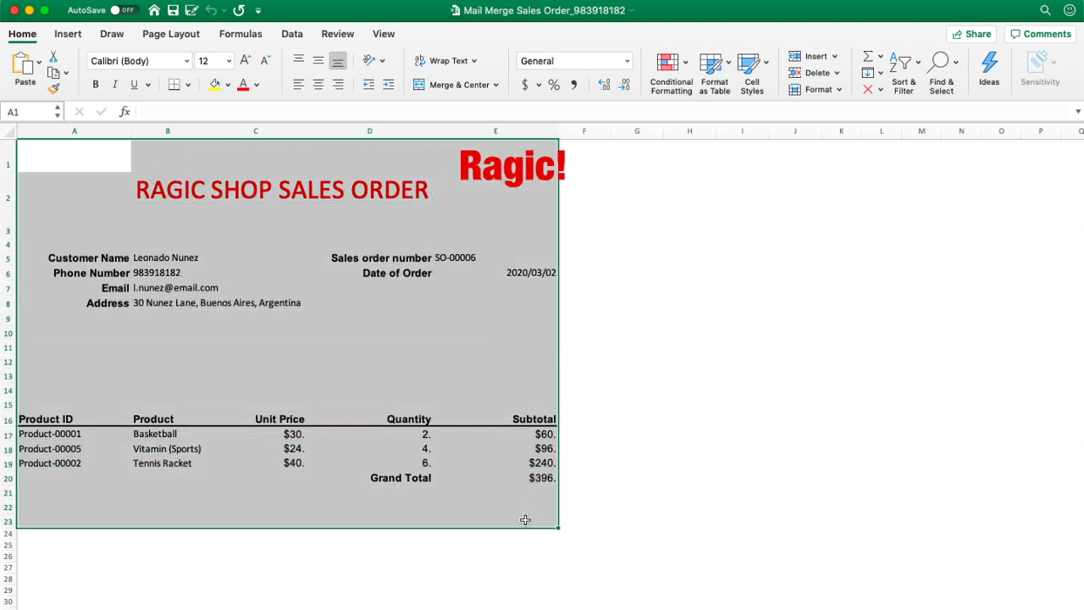
pyautogui.click(359, 507)
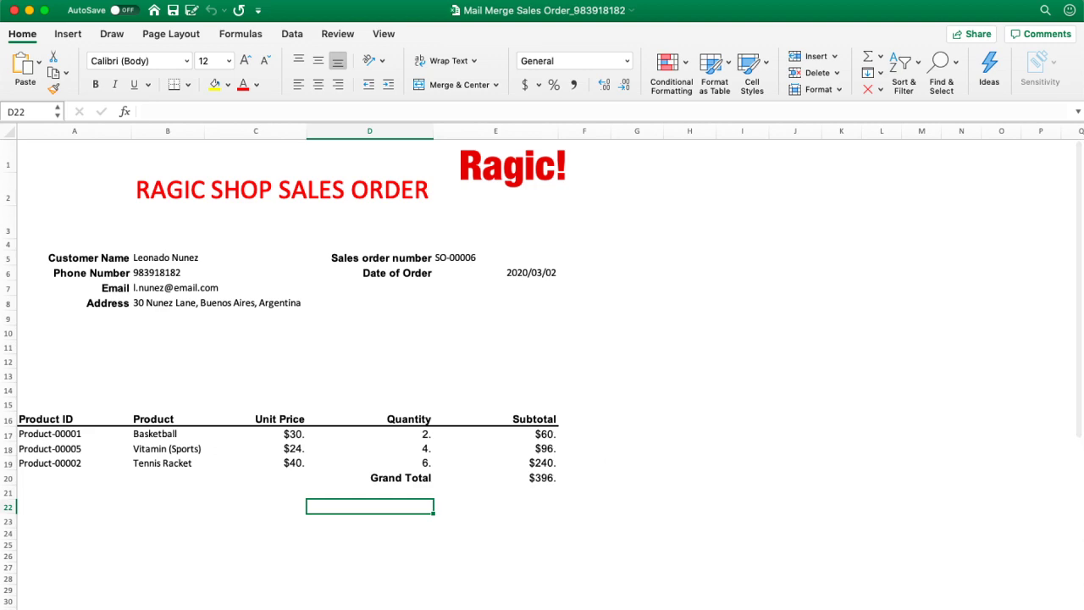
# - Switch back to the sales order in Ragic and close the Mail Merge window
pyautogui.moveTo(285, 603)
pyautogui.click(249, 593)
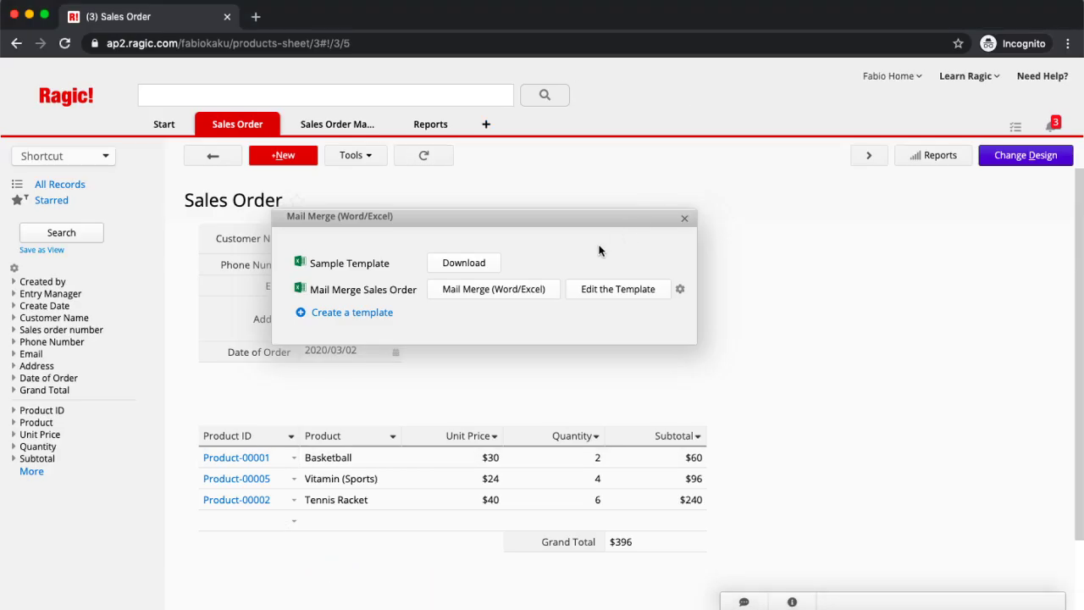
pyautogui.click(684, 220)
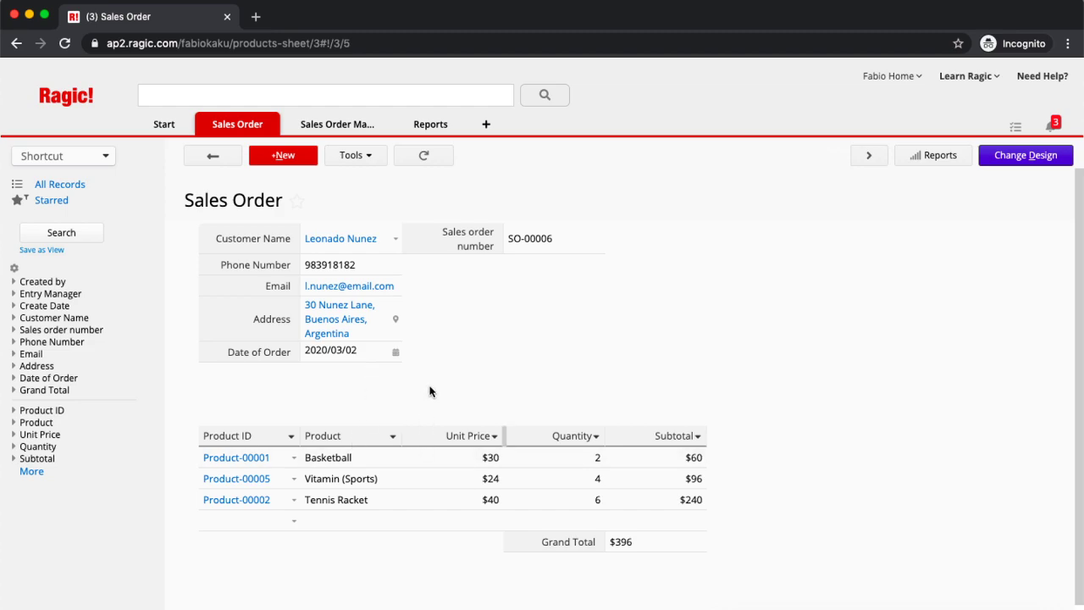
# - Switch to the merged workbook in Excel and open the recently used merge template file
pyautogui.hotkey('ctrl', 'Up')
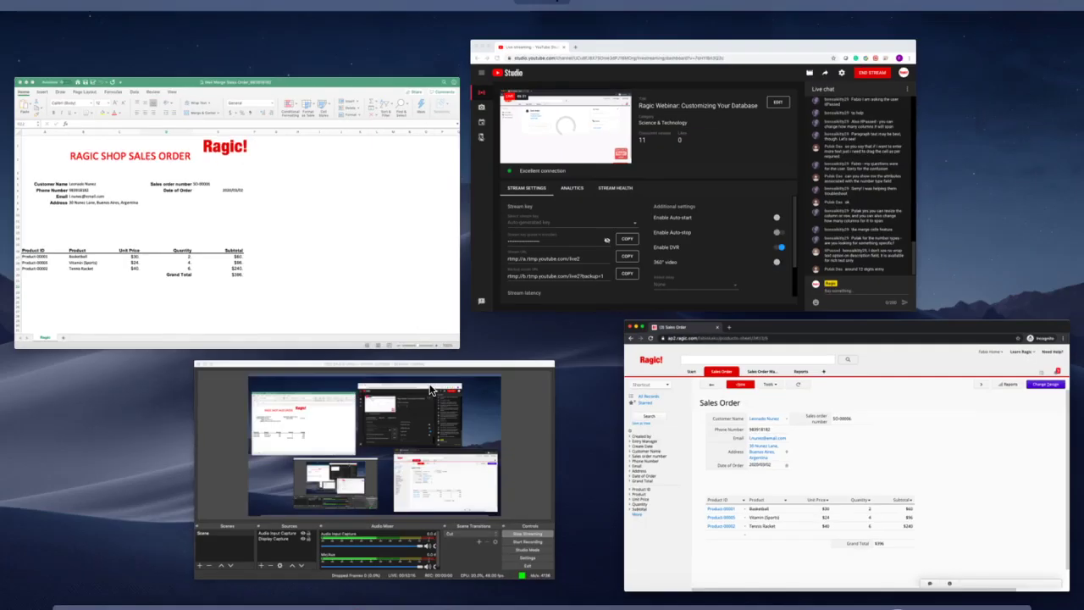
pyautogui.click(257, 224)
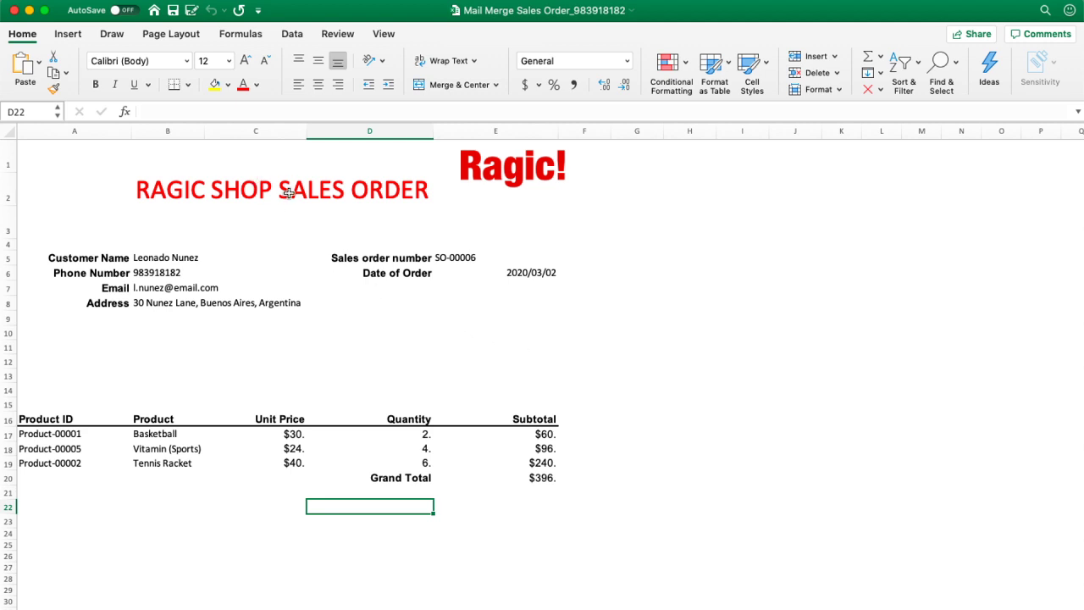
pyautogui.click(95, 0)
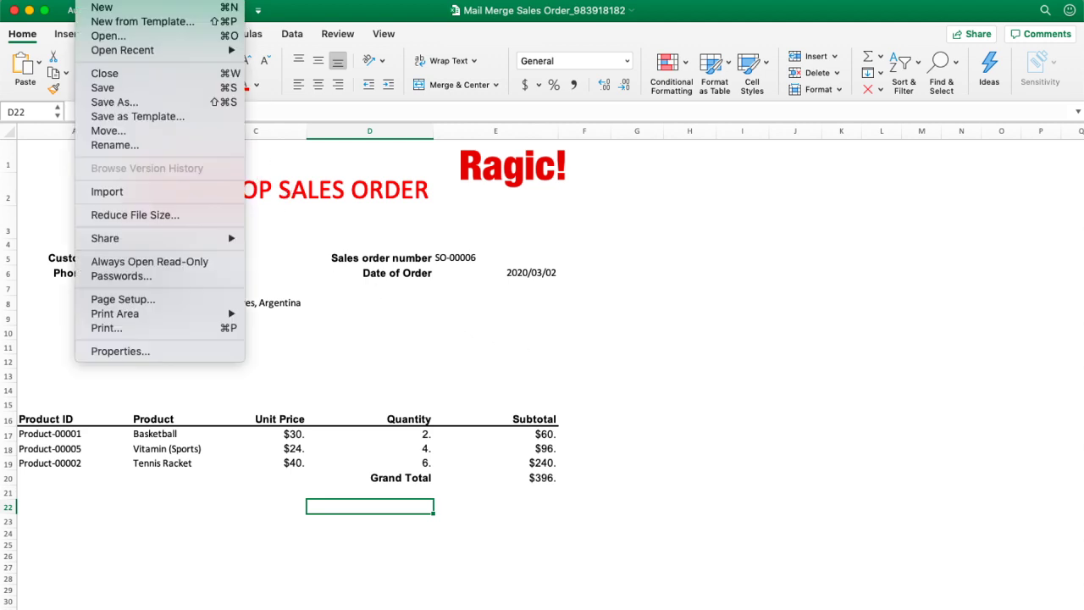
pyautogui.moveTo(114, 0)
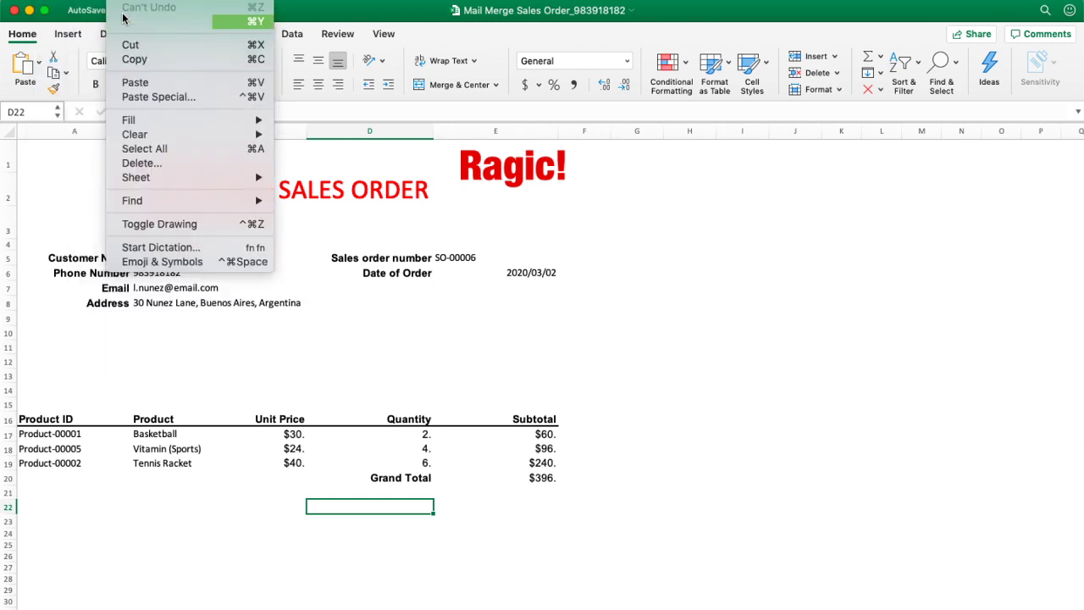
pyautogui.moveTo(122, 50)
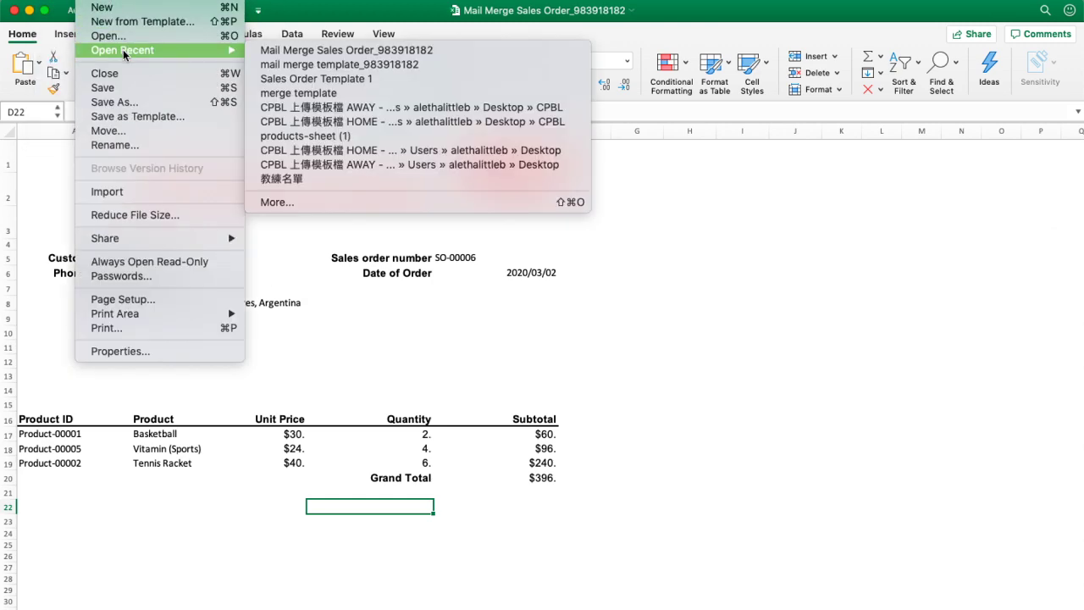
pyautogui.click(343, 96)
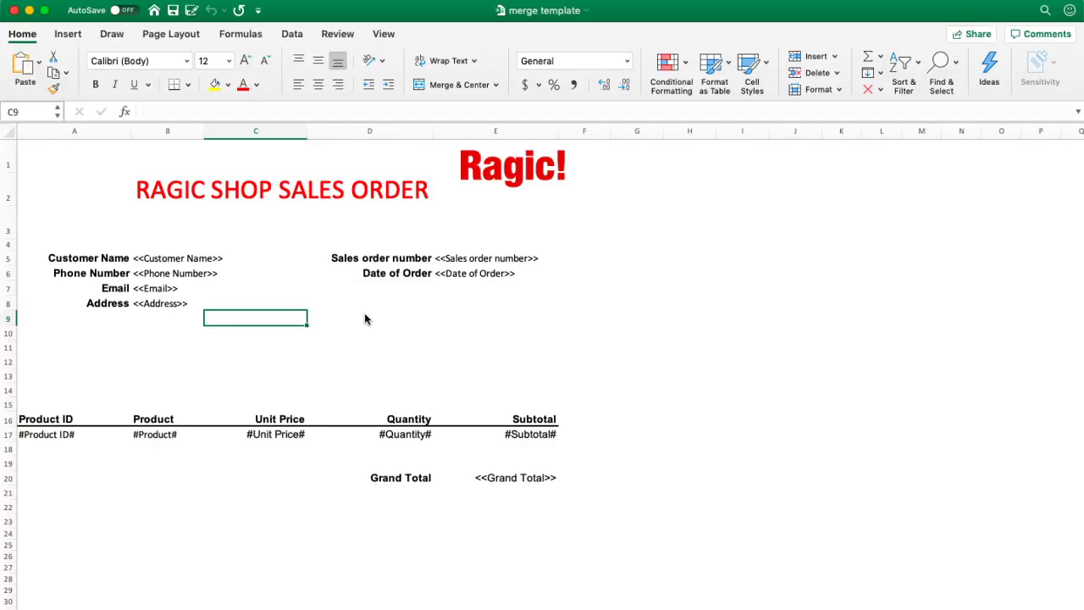
# - Examine the placeholder syntax of Customer Name in B5 and Product ID in A17 of the template
pyautogui.click(180, 257)
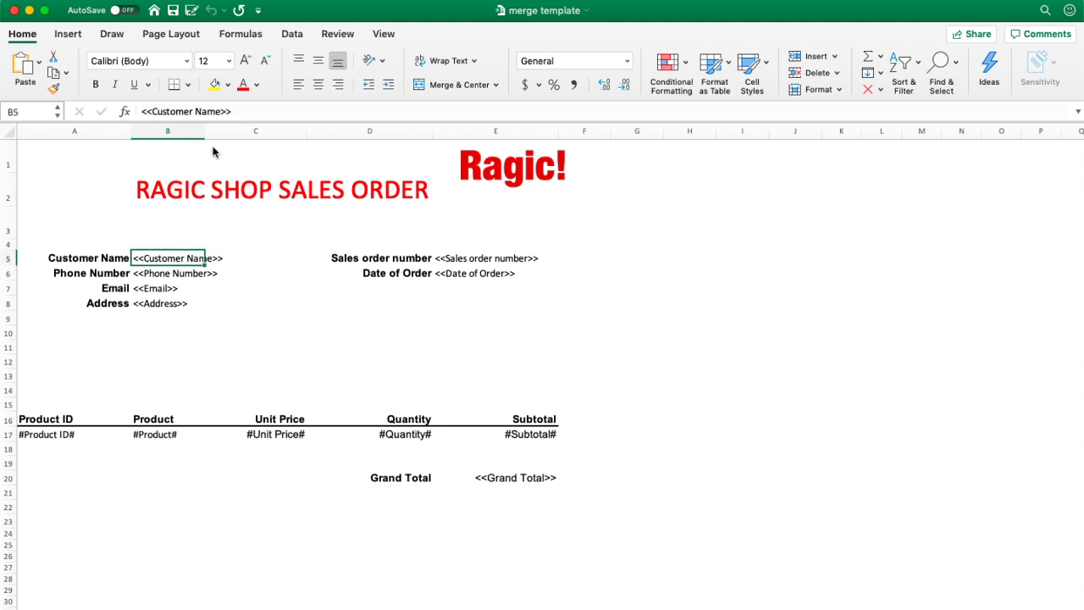
pyautogui.click(188, 111)
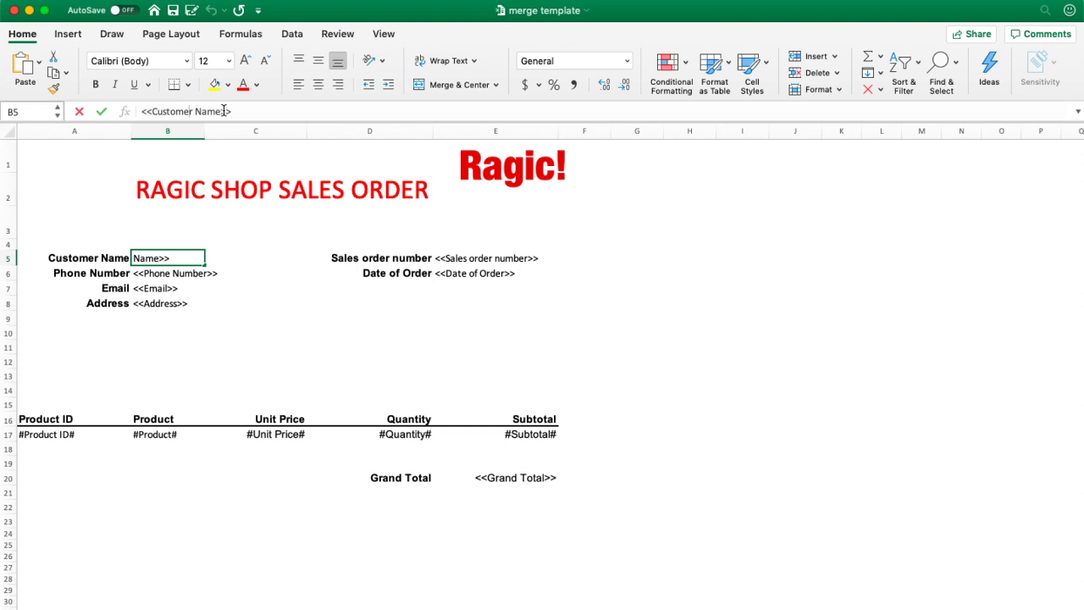
pyautogui.moveTo(234, 111); pyautogui.dragTo(143, 113)
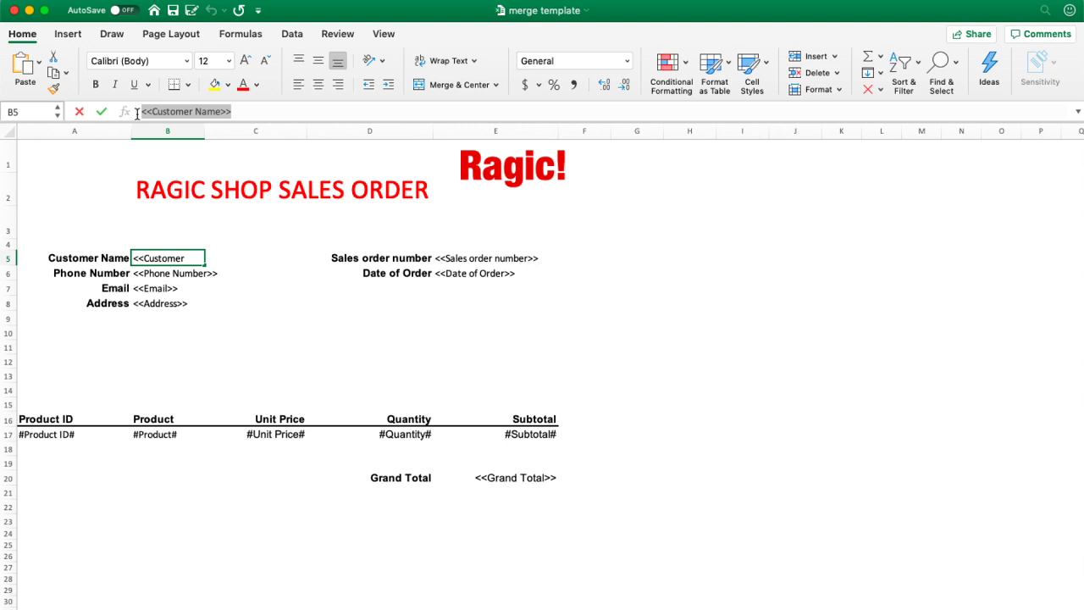
pyautogui.click(220, 337)
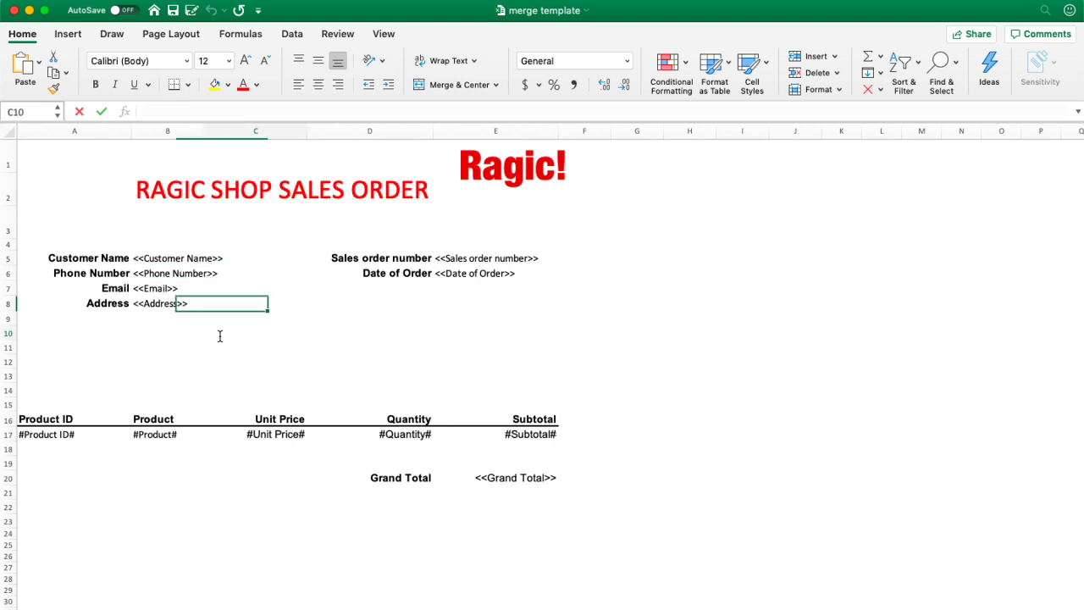
pyautogui.click(44, 435)
pyautogui.moveTo(200, 112); pyautogui.dragTo(128, 112)
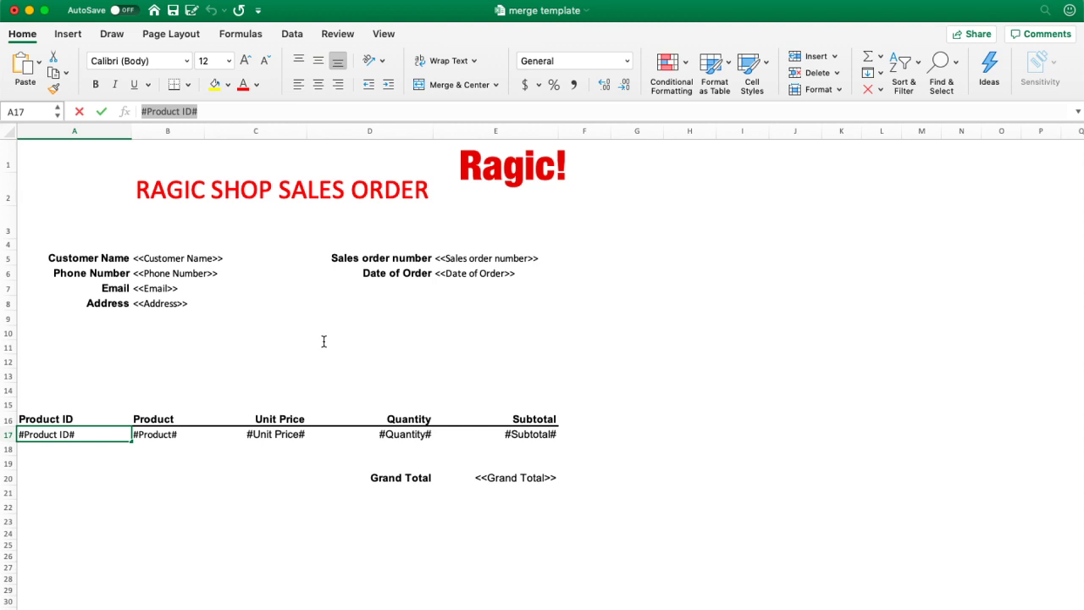
# - Recheck the Customer Name placeholder and the Sales order number label in D5, and switch back to the sales order in Ragic
pyautogui.click(190, 257)
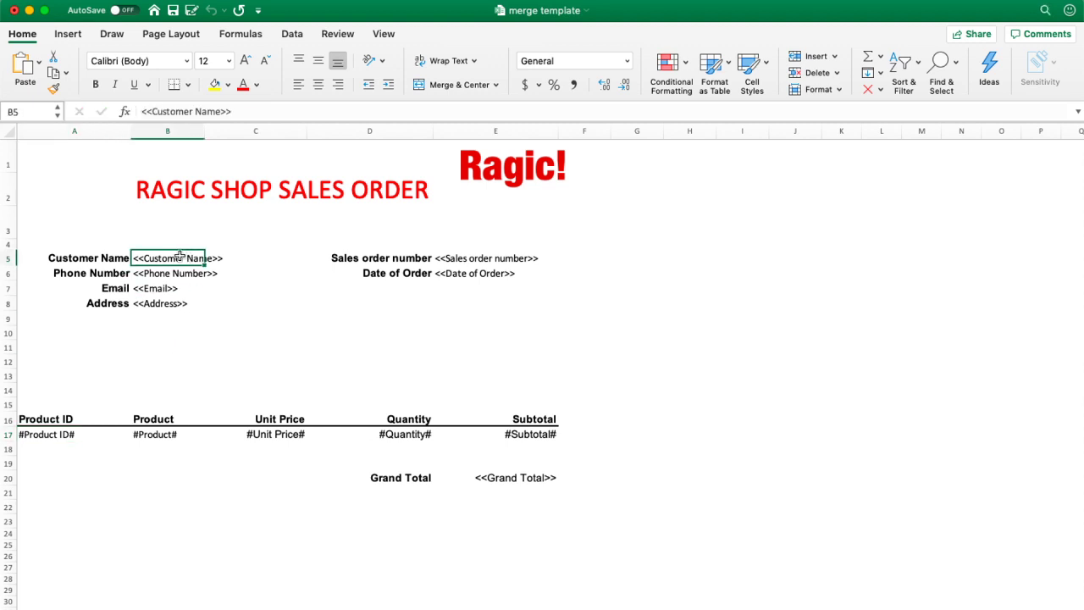
pyautogui.click(264, 168)
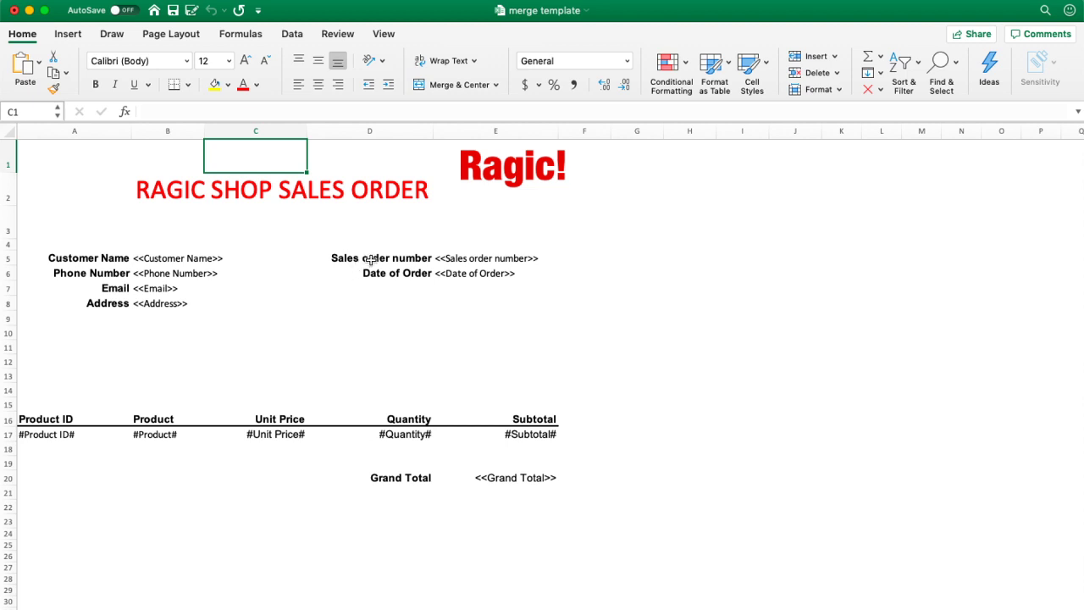
pyautogui.click(375, 258)
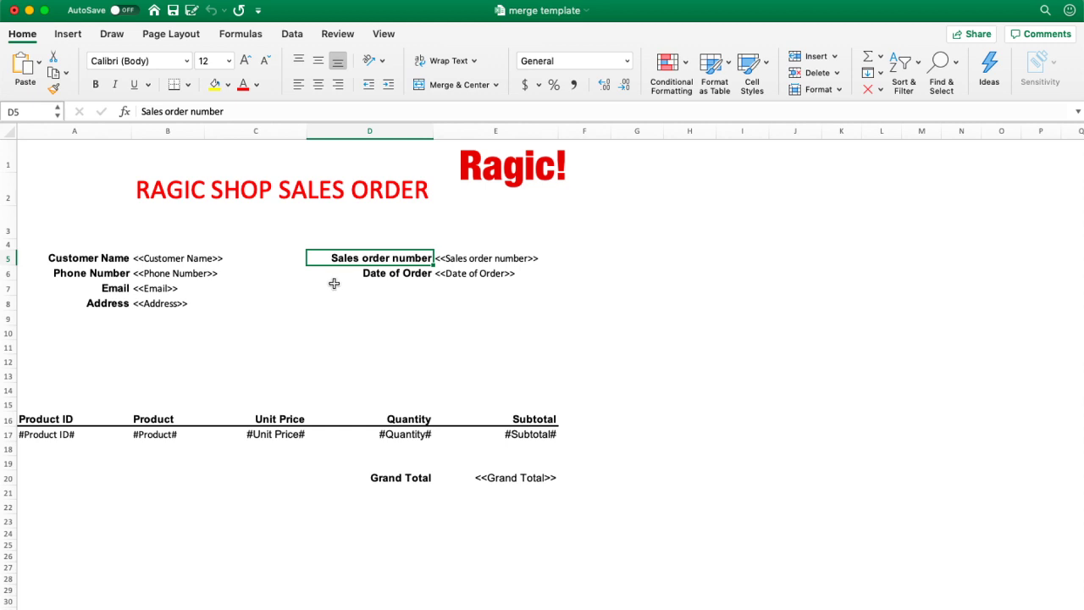
pyautogui.moveTo(407, 606)
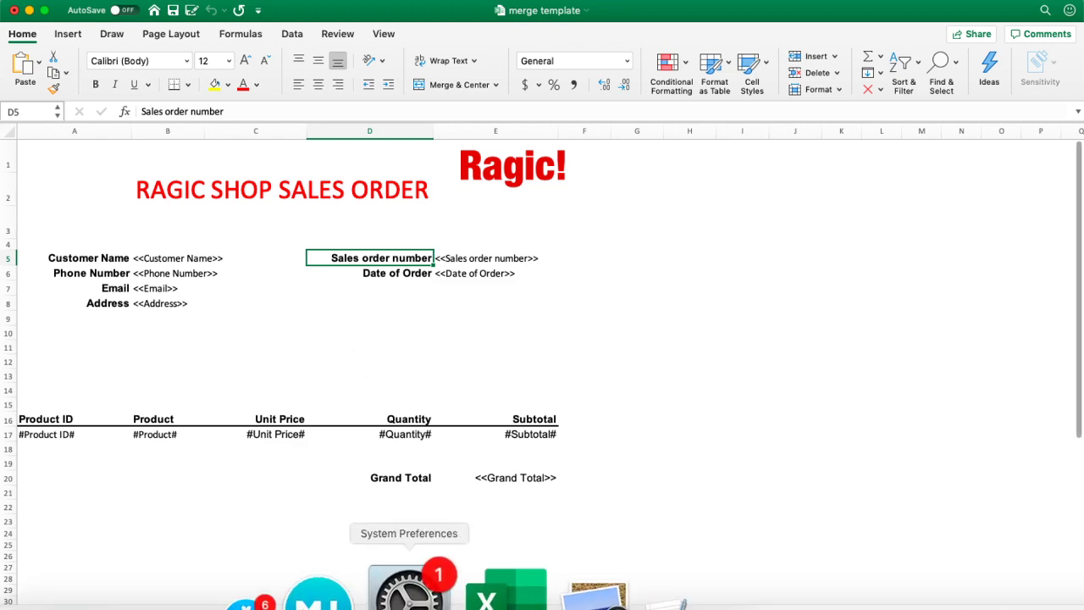
pyautogui.click(249, 592)
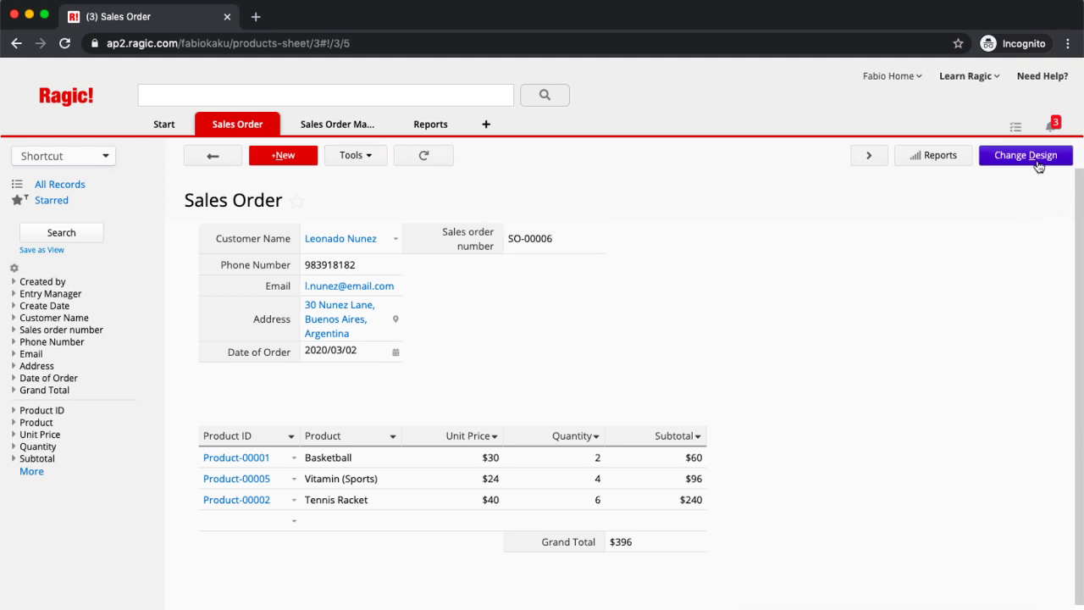
# - Start embedding the sheet as a Database Form plug-in, set the user group "Everyone" to Survey User, and proceed to the form preview
pyautogui.click(371, 157)
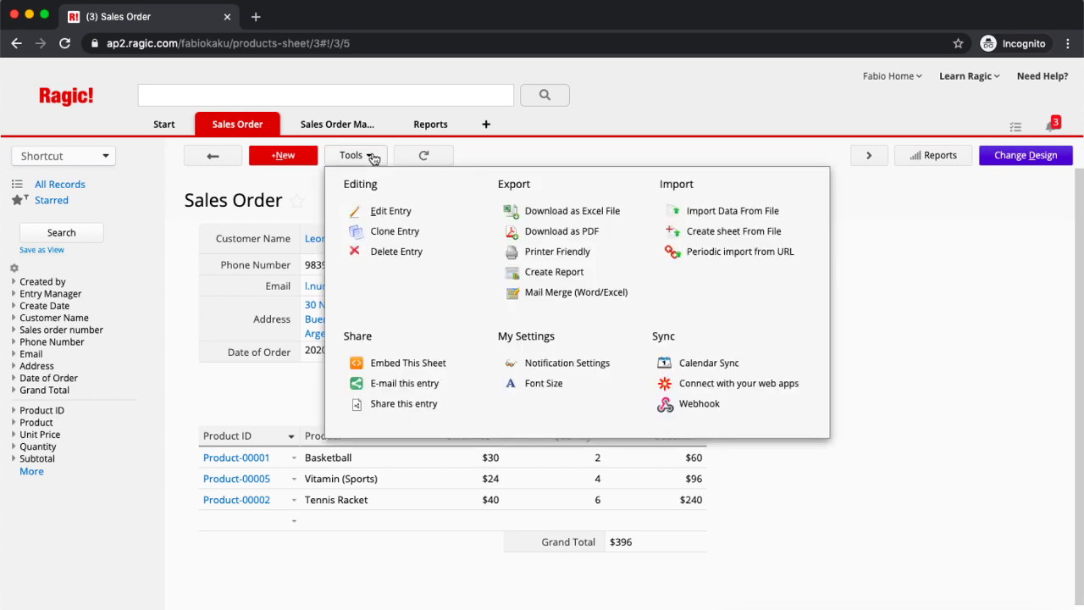
pyautogui.click(444, 362)
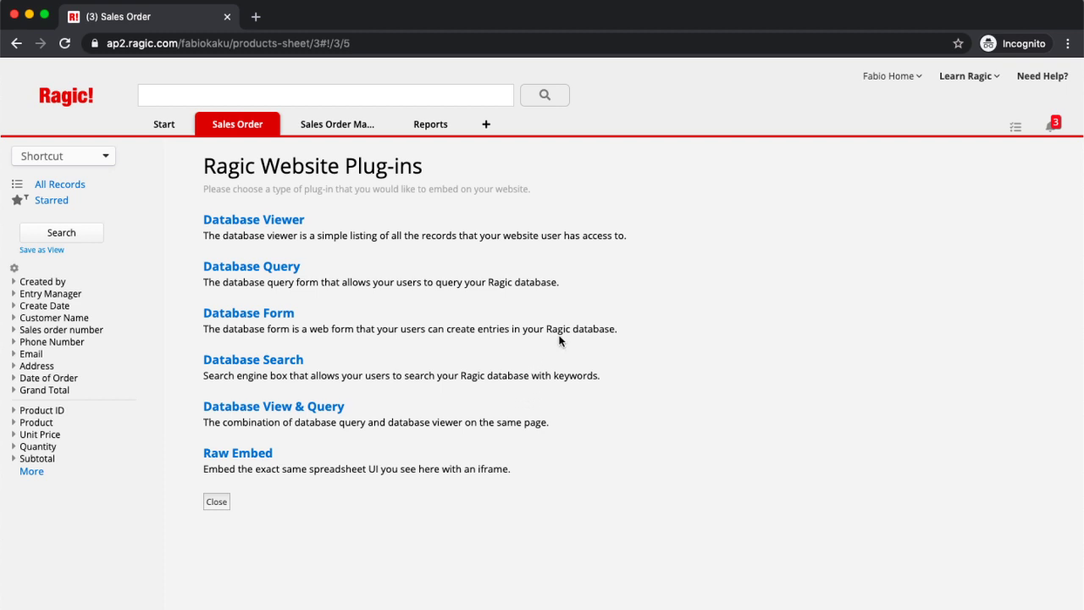
pyautogui.click(295, 319)
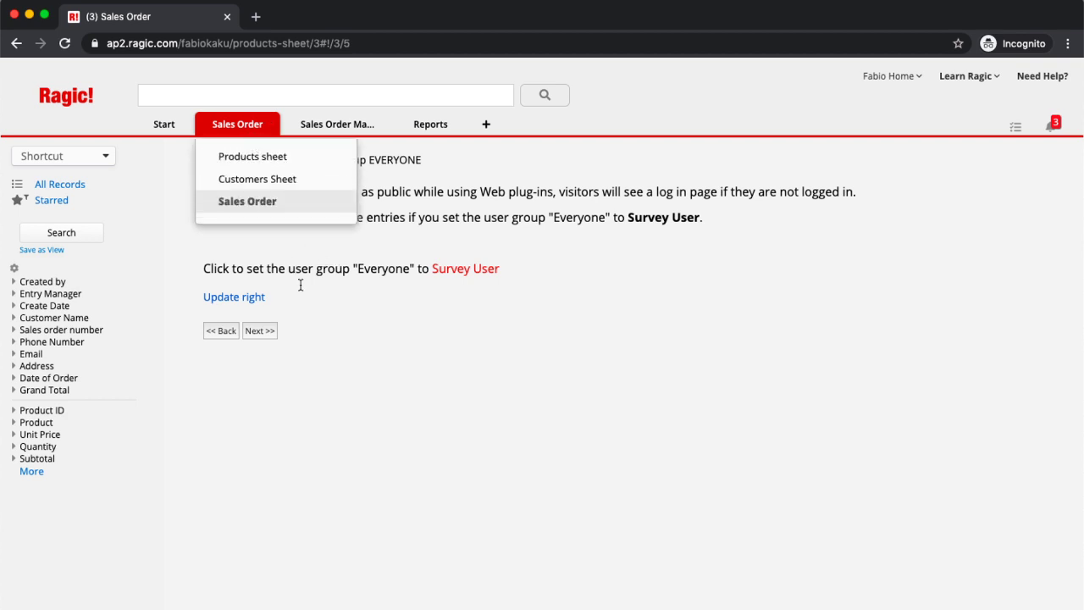
pyautogui.click(254, 297)
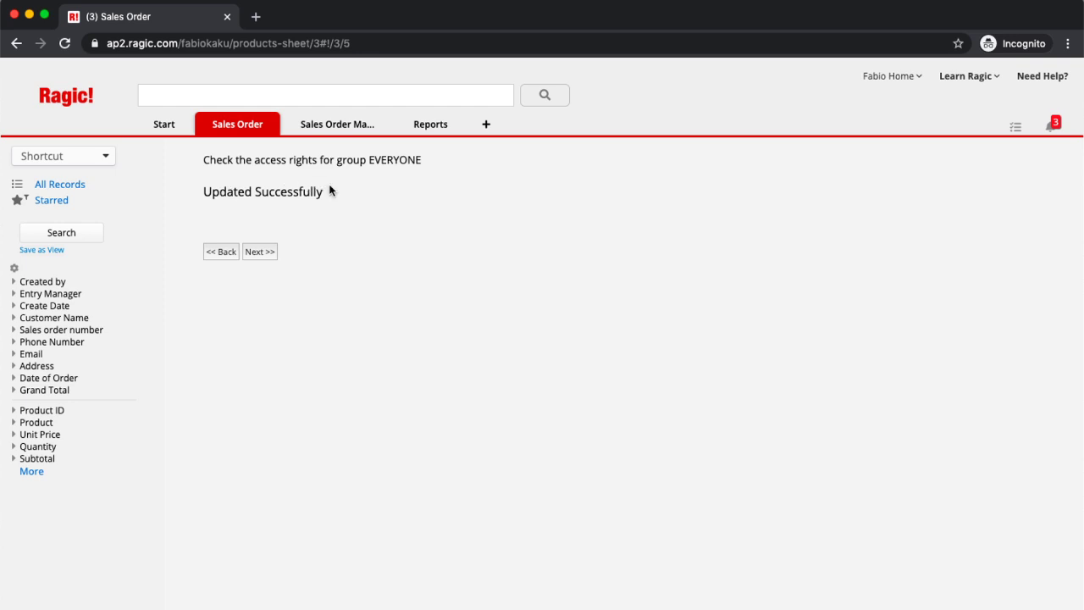
pyautogui.click(264, 252)
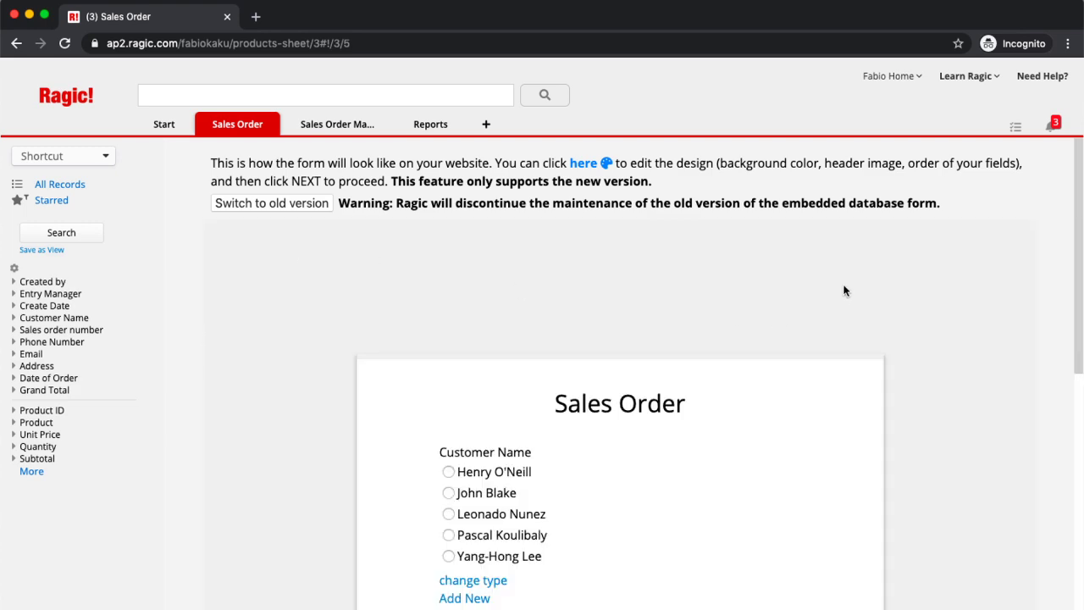
# - Try the Customer Name choices as a drop-down list without loading the unsubmitted draft, and return them to radio buttons
pyautogui.scroll(-2, 844, 283)
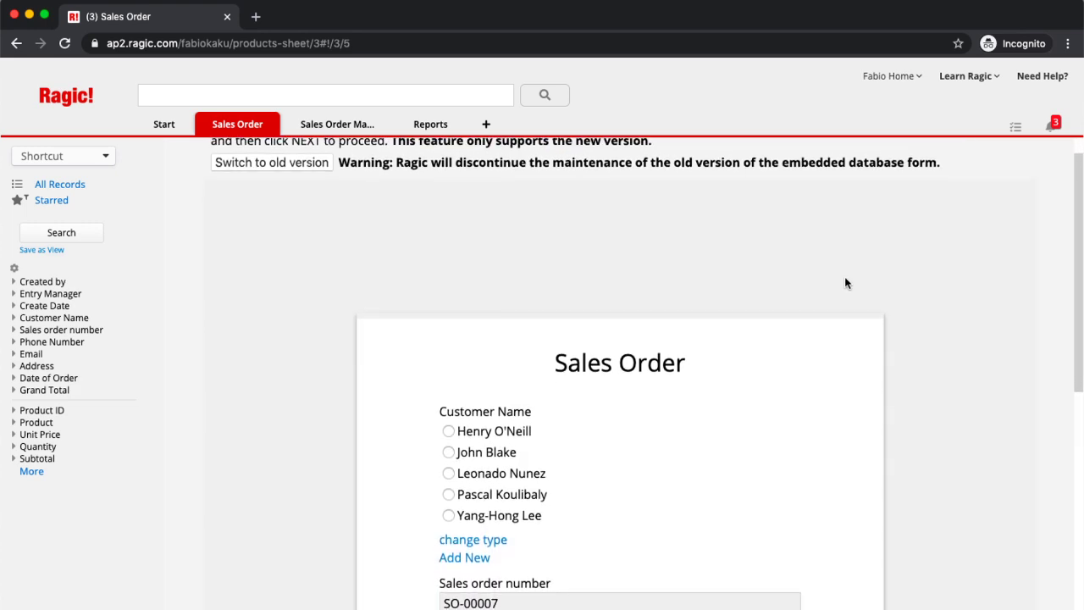
pyautogui.scroll(-3, 844, 283)
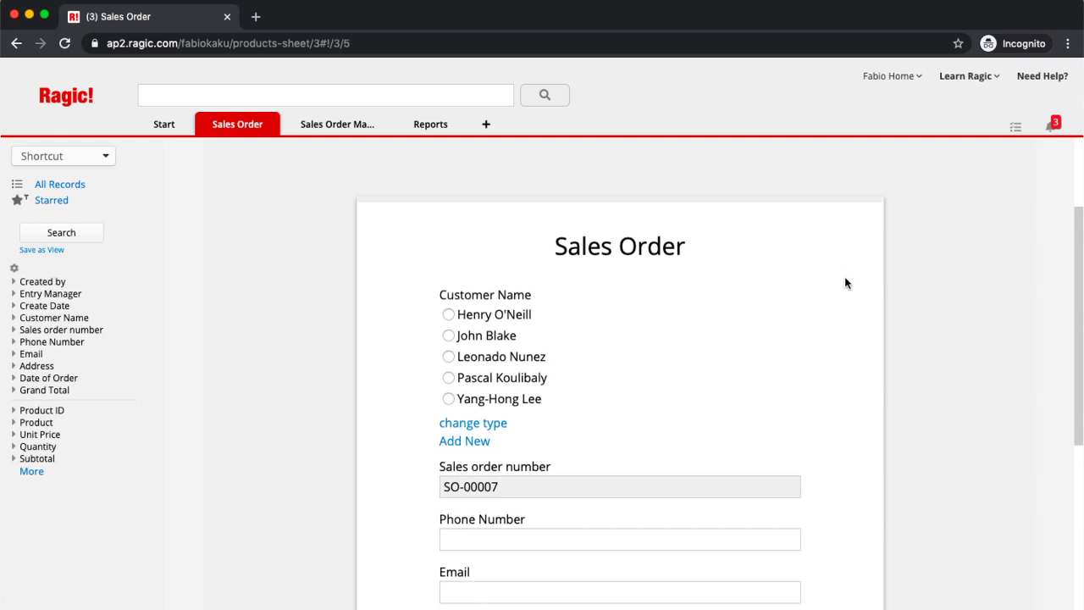
pyautogui.scroll(-1, 844, 283)
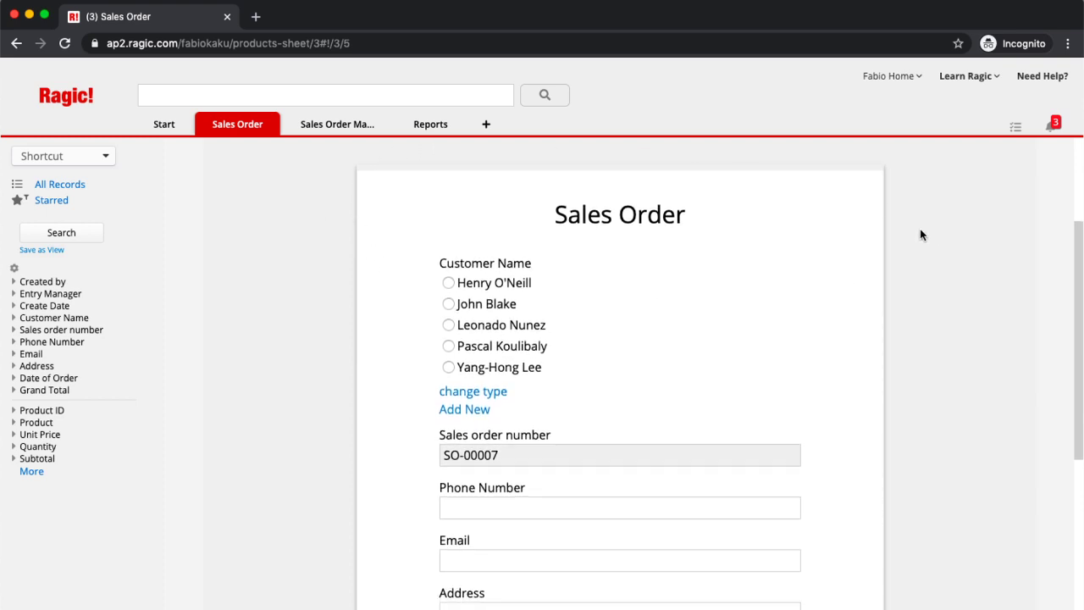
pyautogui.scroll(-1, 920, 234)
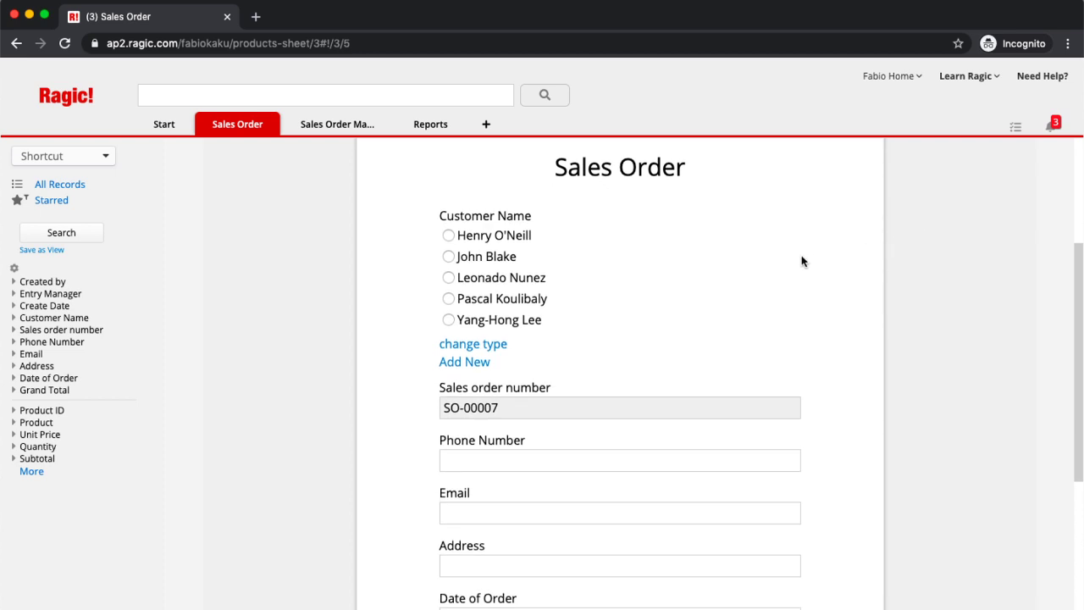
pyautogui.scroll(1, 802, 260)
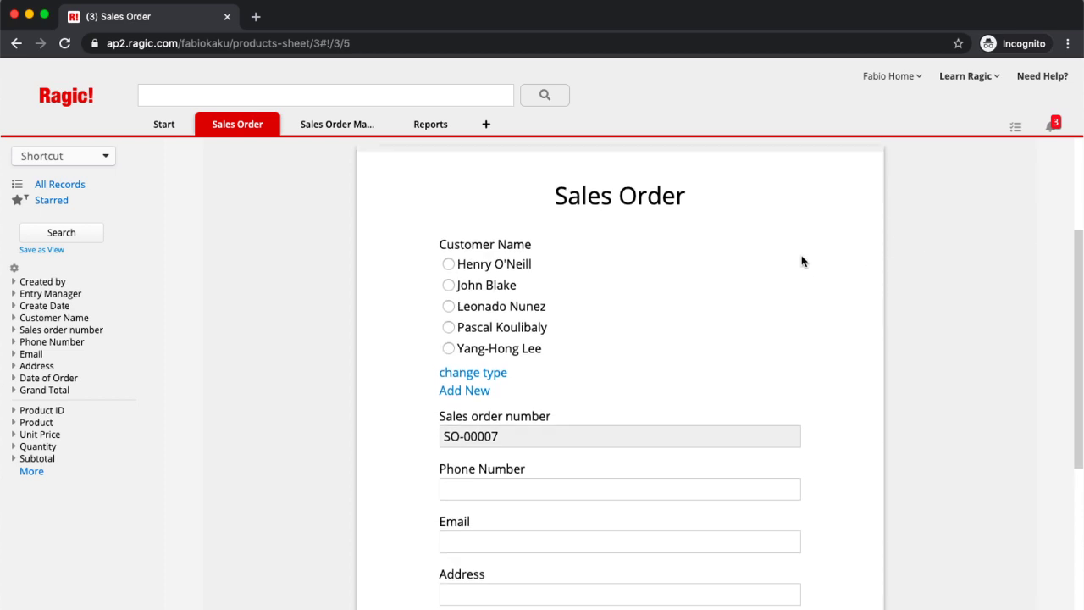
pyautogui.click(458, 375)
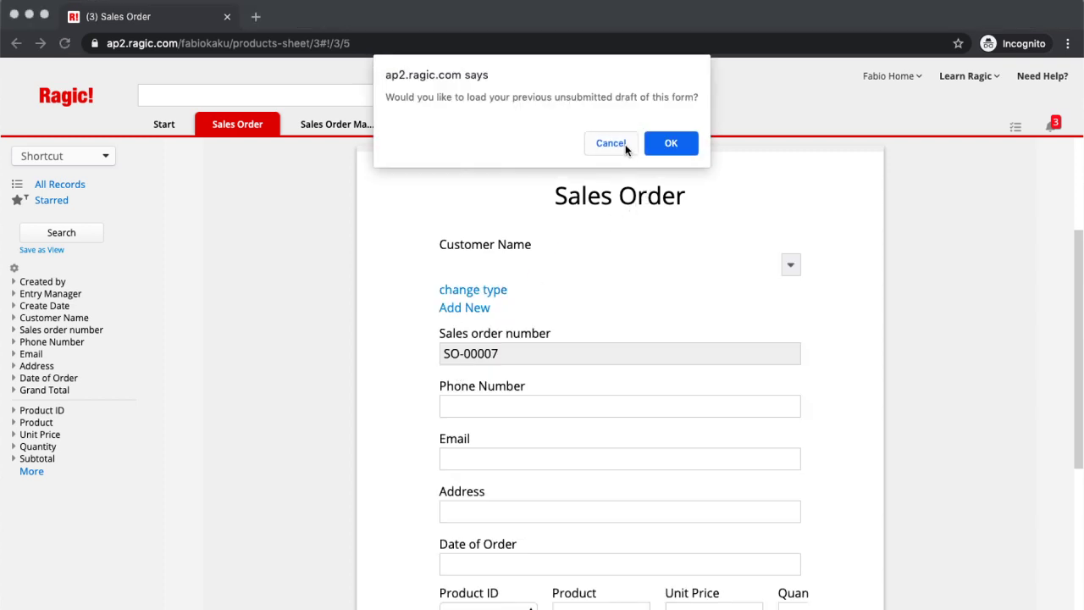
pyautogui.click(647, 144)
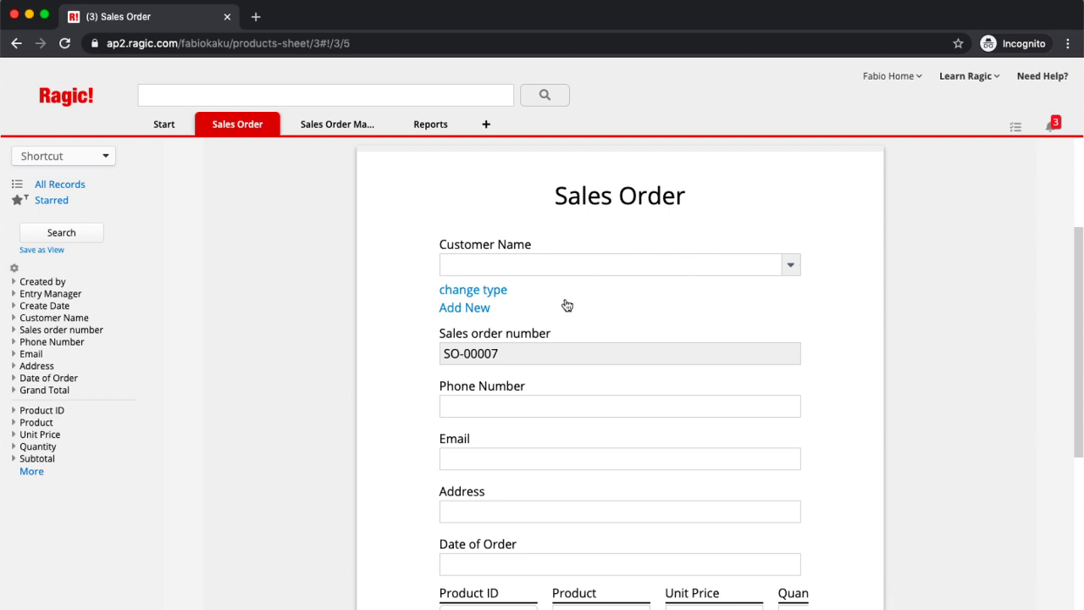
pyautogui.click(792, 261)
pyautogui.scroll(-1, 629, 355)
pyautogui.scroll(1, 629, 355)
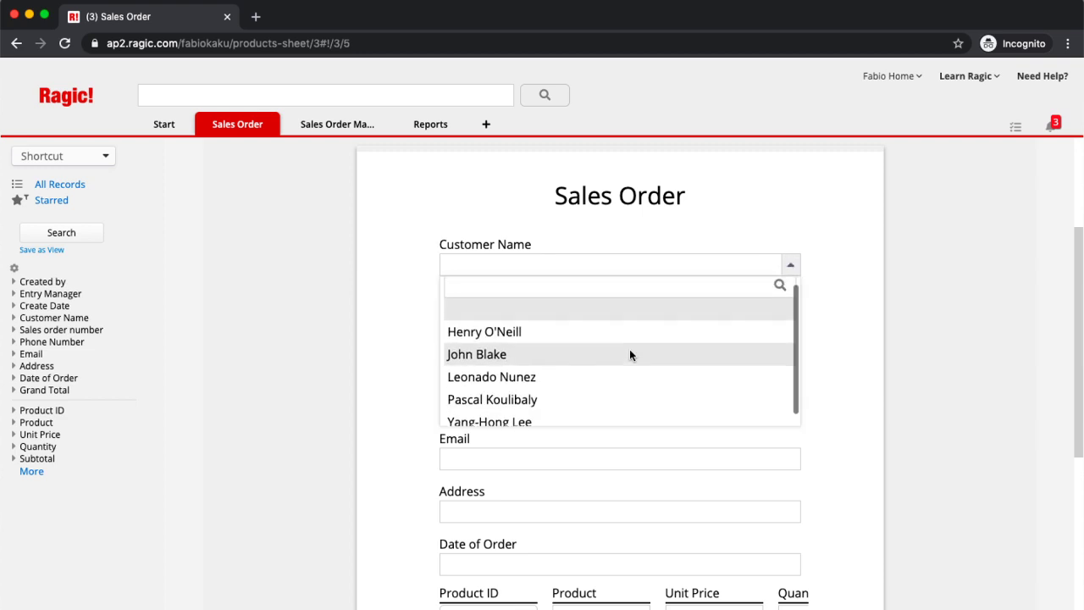
pyautogui.click(792, 260)
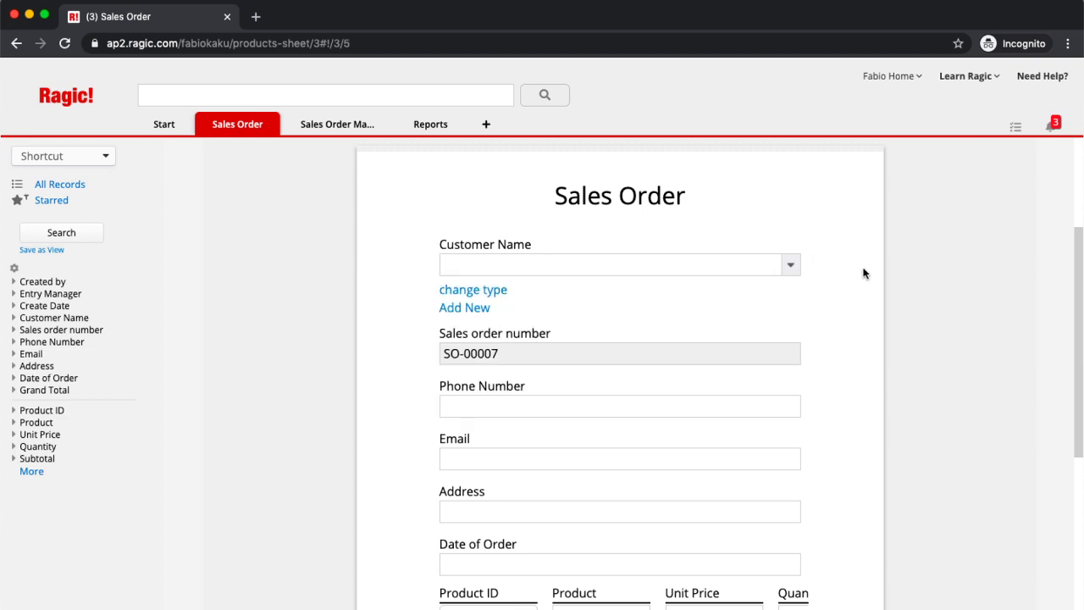
pyautogui.click(478, 293)
pyautogui.click(616, 146)
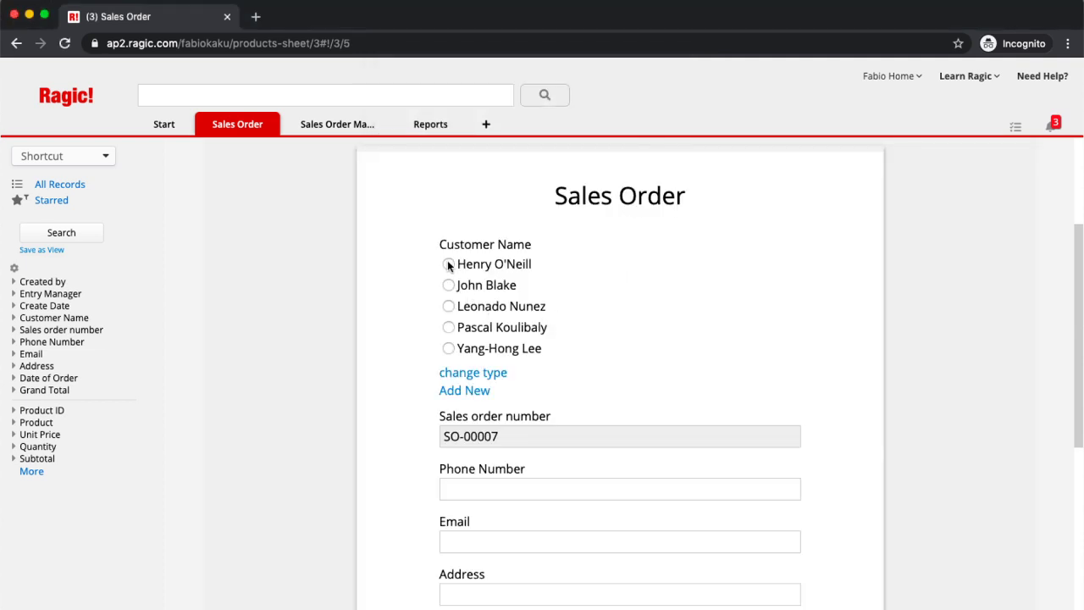
# - Examine the rest of the form preview, including the contact fields, the full width of the product subtable and Grand Total
pyautogui.scroll(-3, 600, 283)
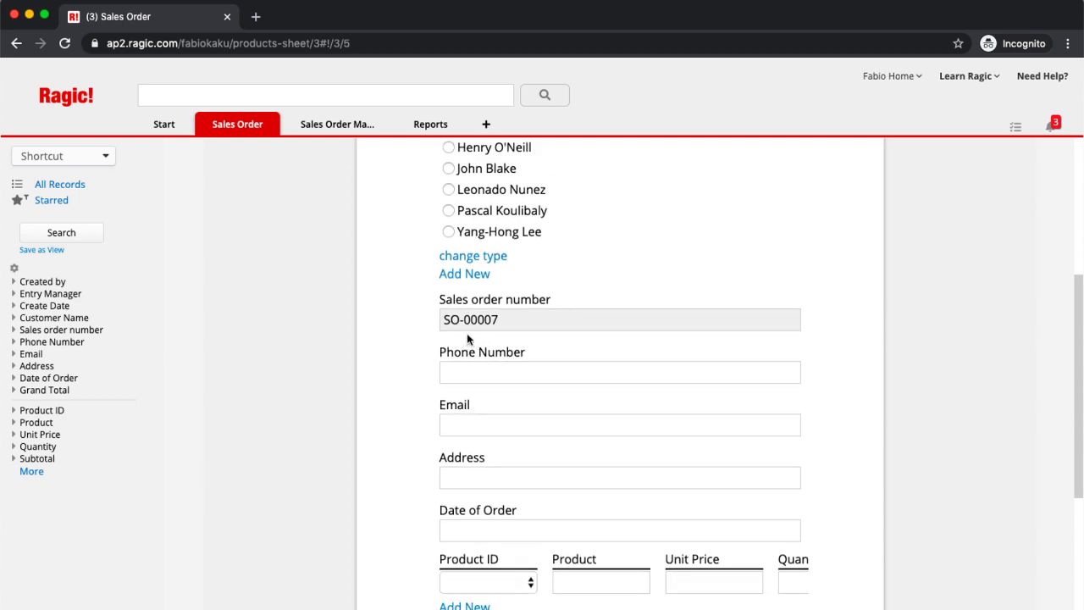
pyautogui.scroll(-1, 523, 285)
pyautogui.scroll(-3, 524, 285)
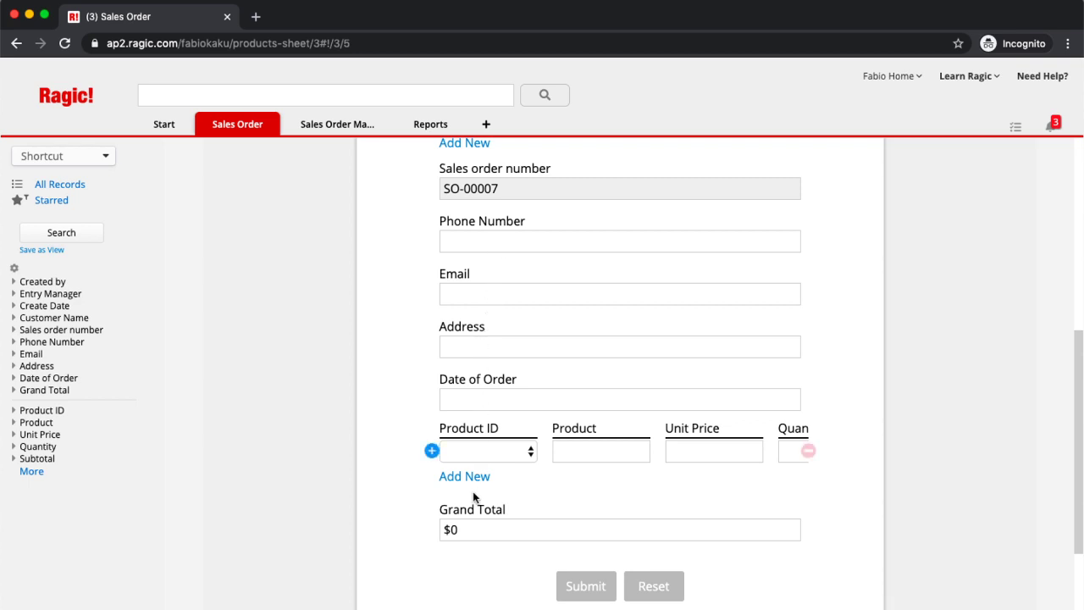
pyautogui.hscroll(3, 473, 495)
pyautogui.hscroll(2, 473, 491)
pyautogui.hscroll(-4, 473, 491)
pyautogui.scroll(5, 496, 345)
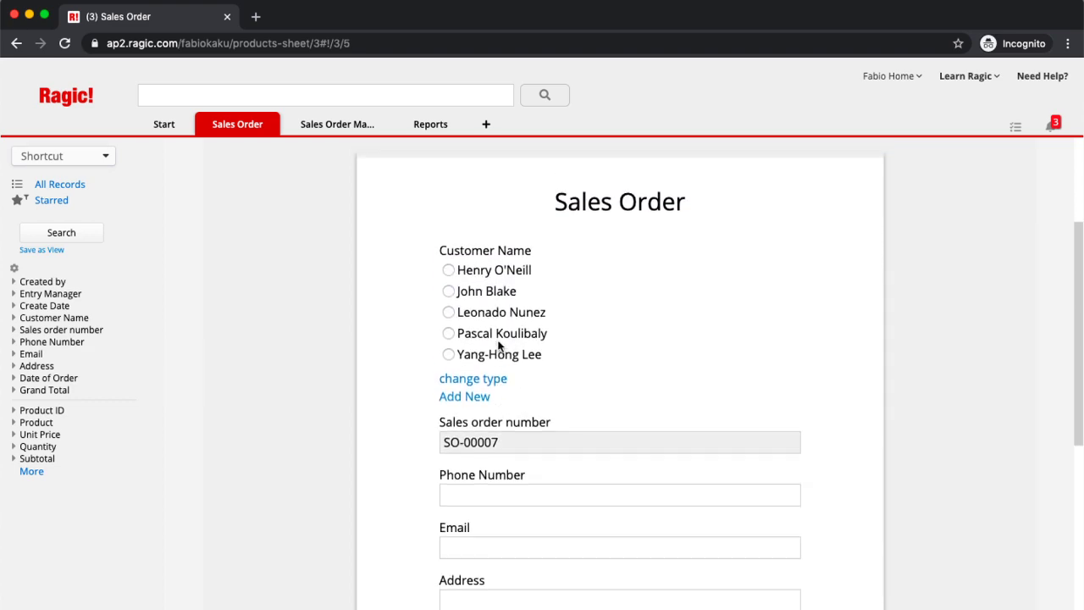
pyautogui.scroll(1, 498, 345)
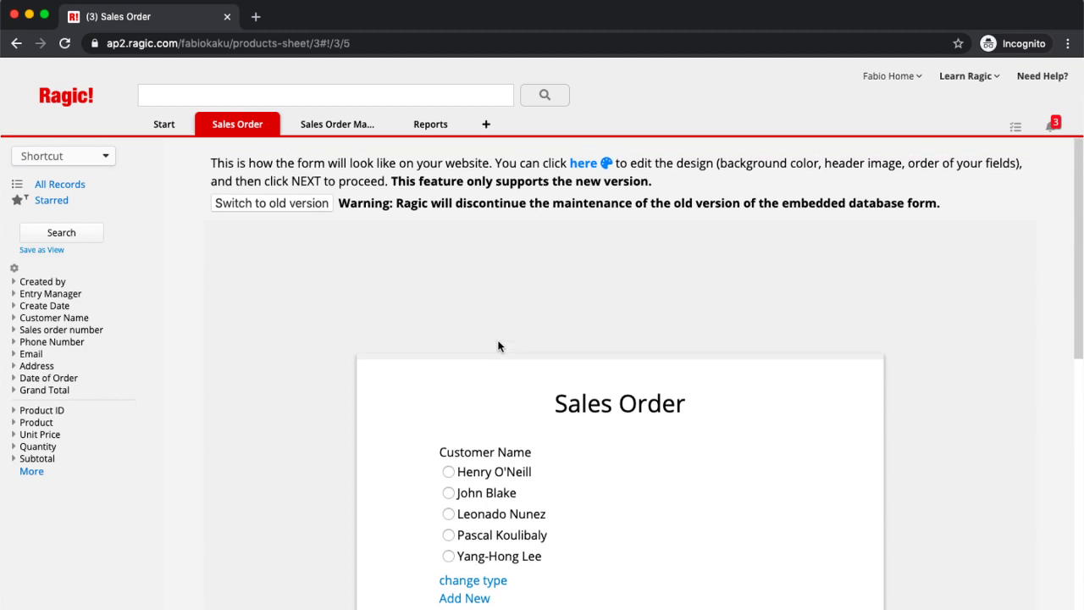
# - Open the form's design settings, apply the turquoise beach photo as the banner, and reposition the settings window
pyautogui.click(586, 165)
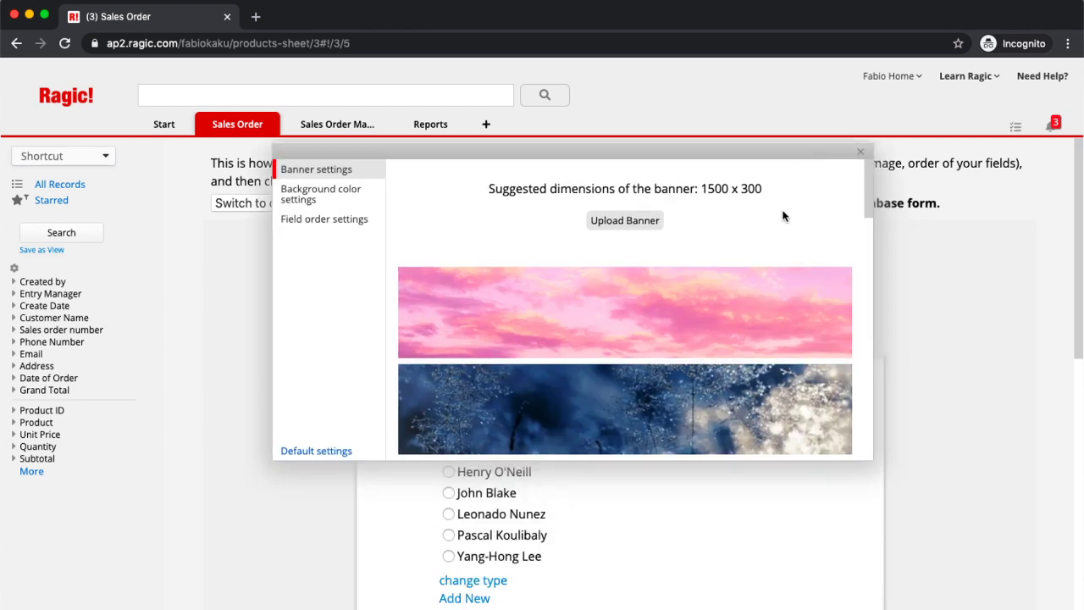
pyautogui.scroll(-3, 740, 312)
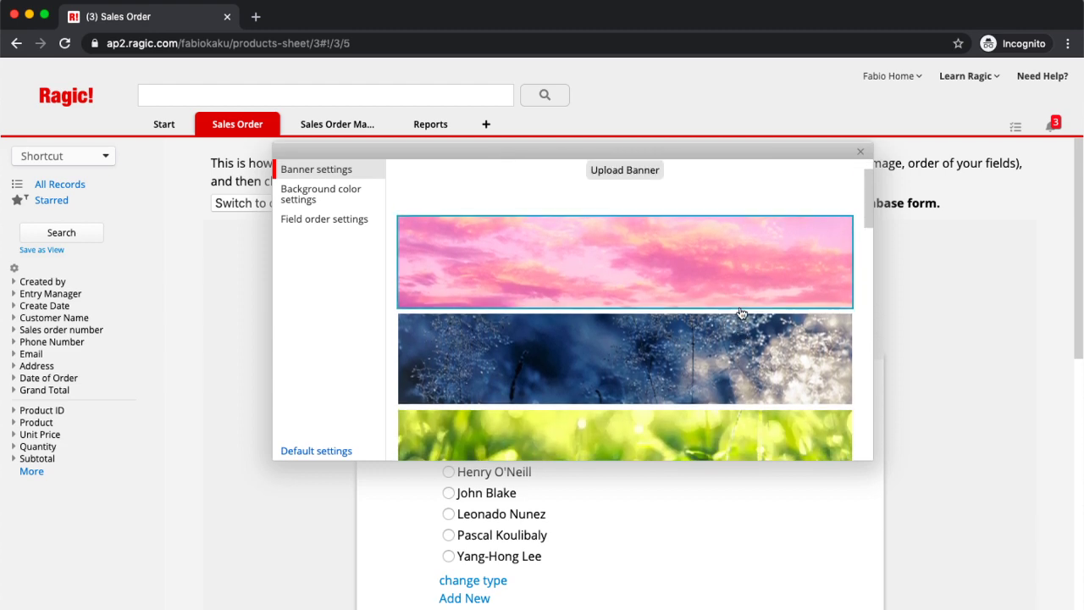
pyautogui.scroll(-3, 741, 313)
pyautogui.scroll(-5, 740, 313)
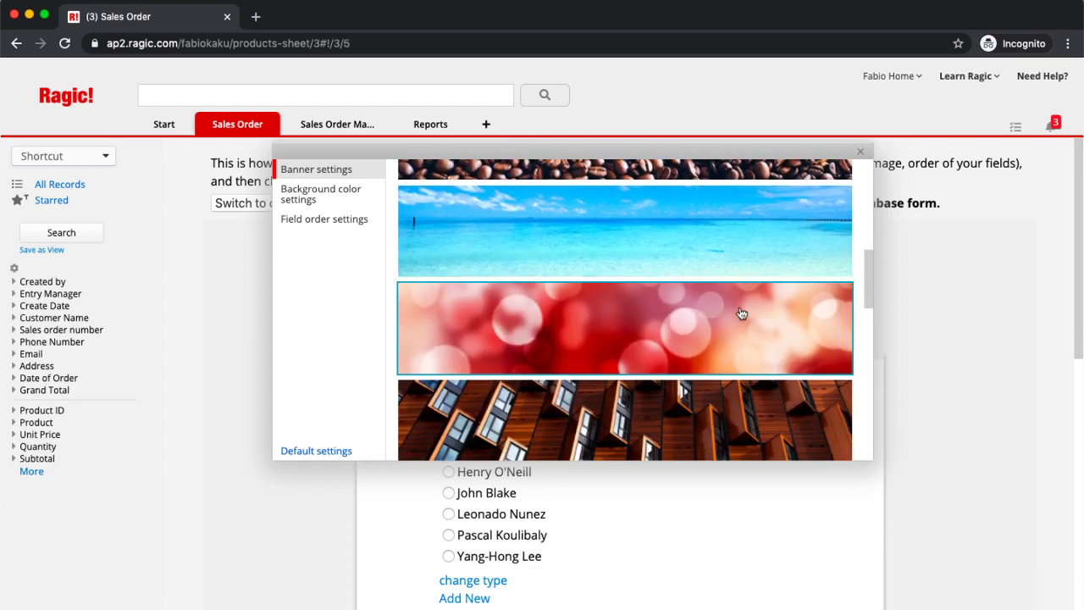
pyautogui.scroll(1, 740, 314)
pyautogui.click(739, 293)
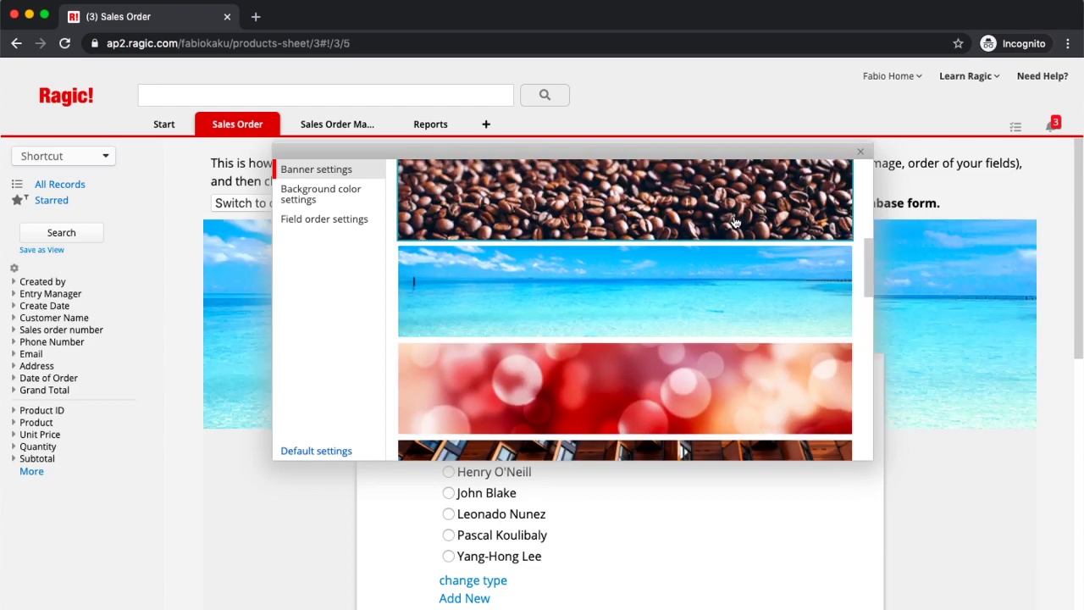
pyautogui.moveTo(763, 150); pyautogui.dragTo(703, 494)
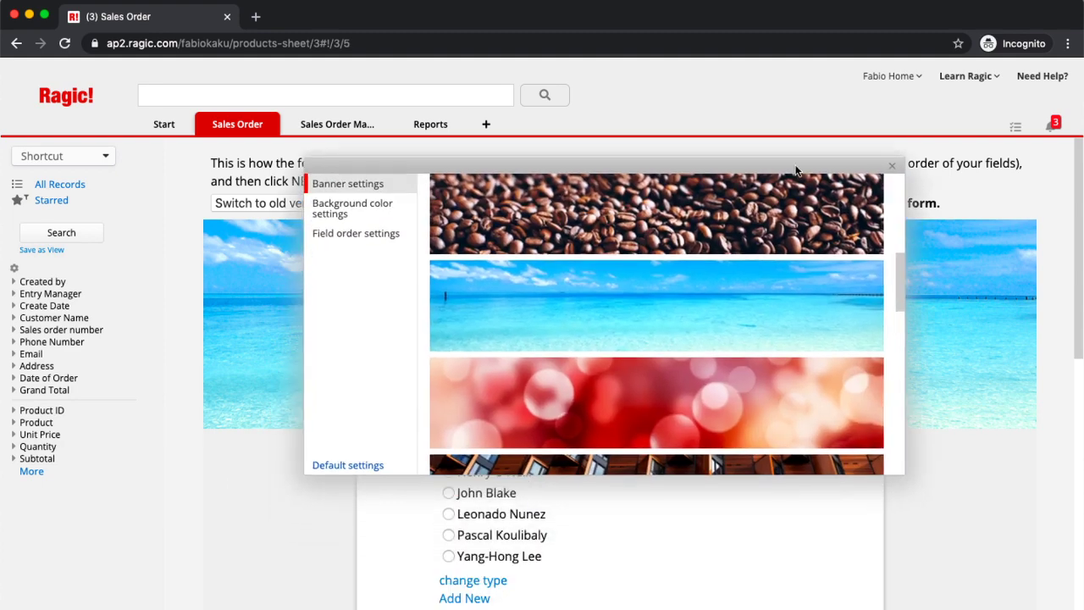
# - Try Arctic Ice as the form's background color, replace it with Baby Orange, and check the result in the preview
pyautogui.click(368, 209)
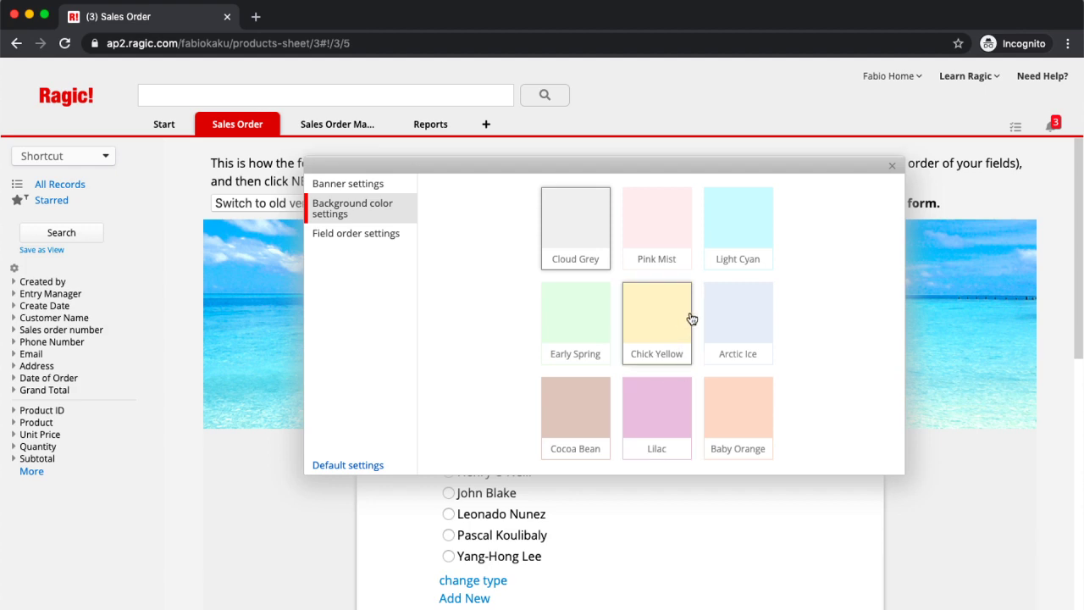
pyautogui.click(741, 320)
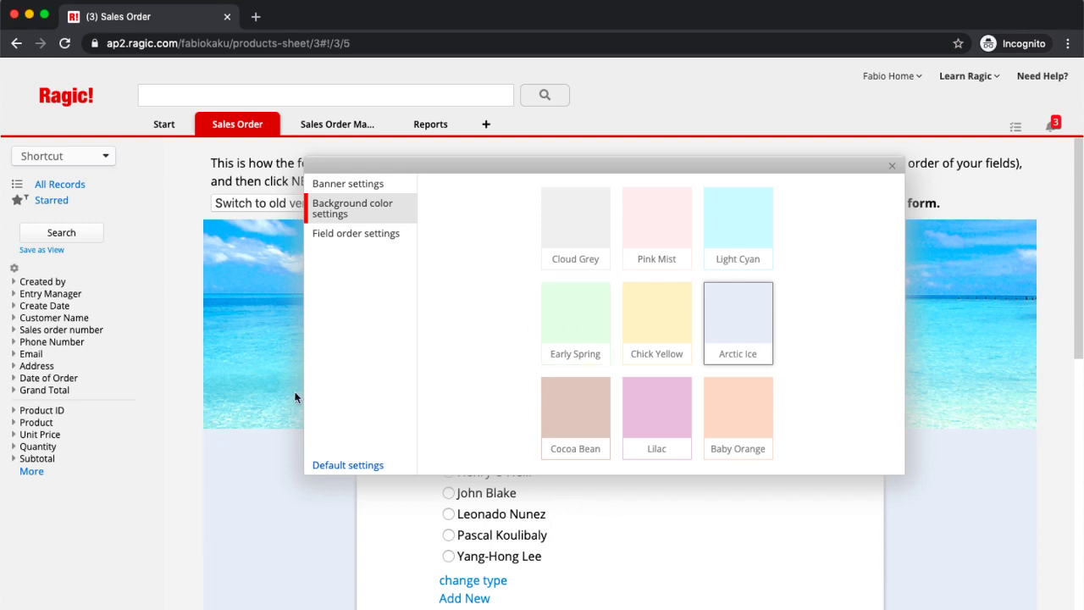
pyautogui.scroll(-2, 240, 483)
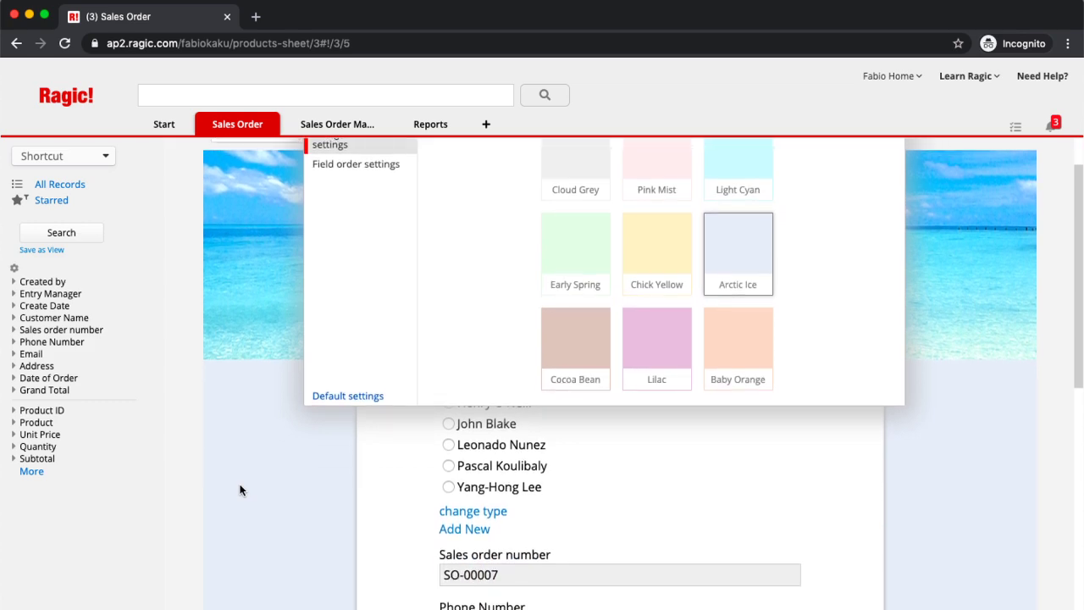
pyautogui.scroll(1, 240, 490)
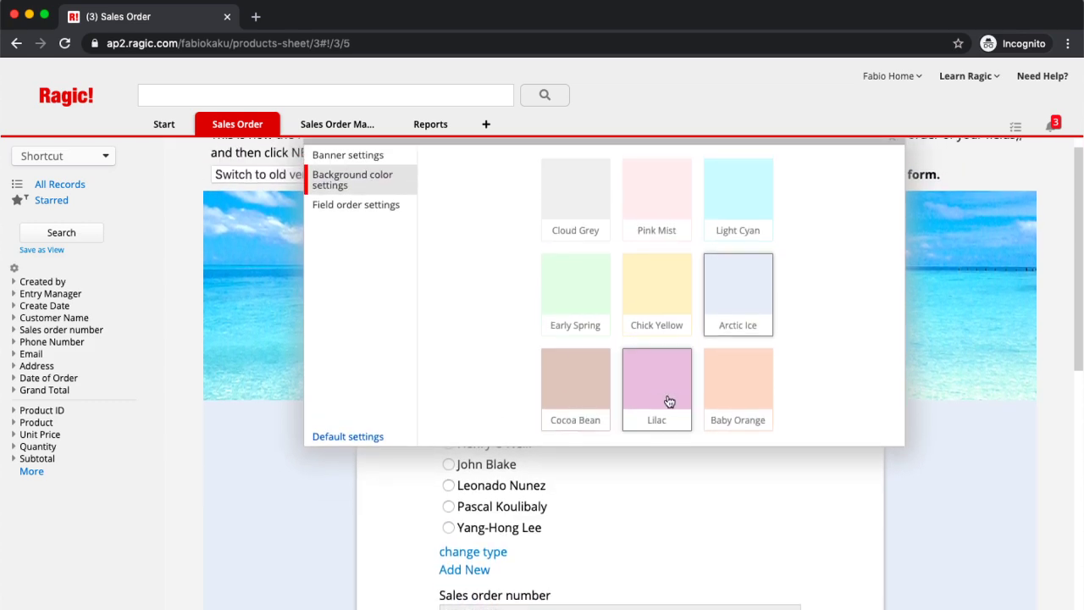
pyautogui.click(741, 380)
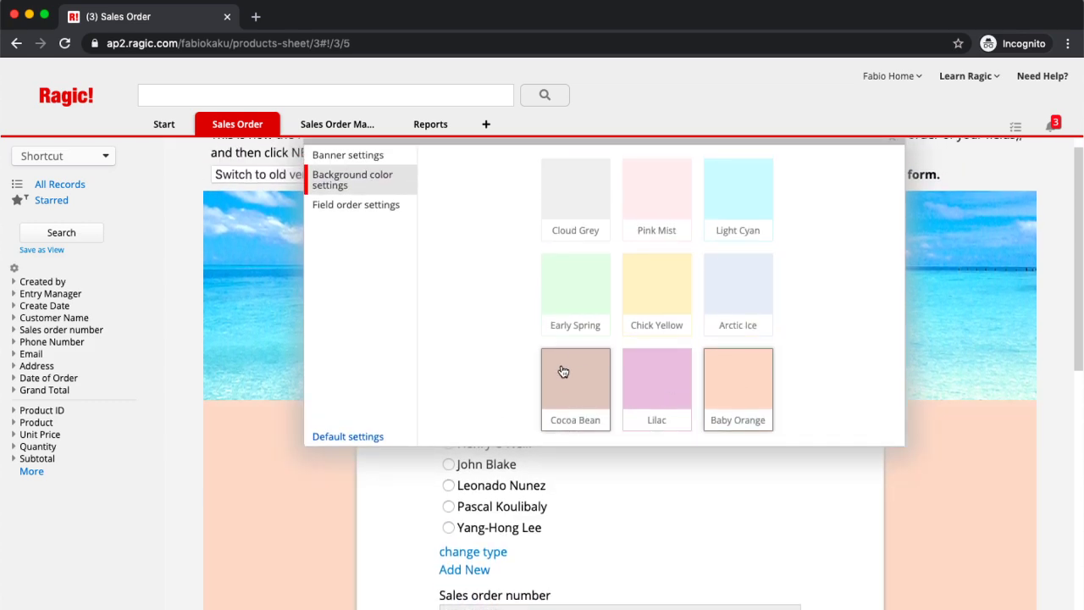
pyautogui.scroll(-3, 261, 526)
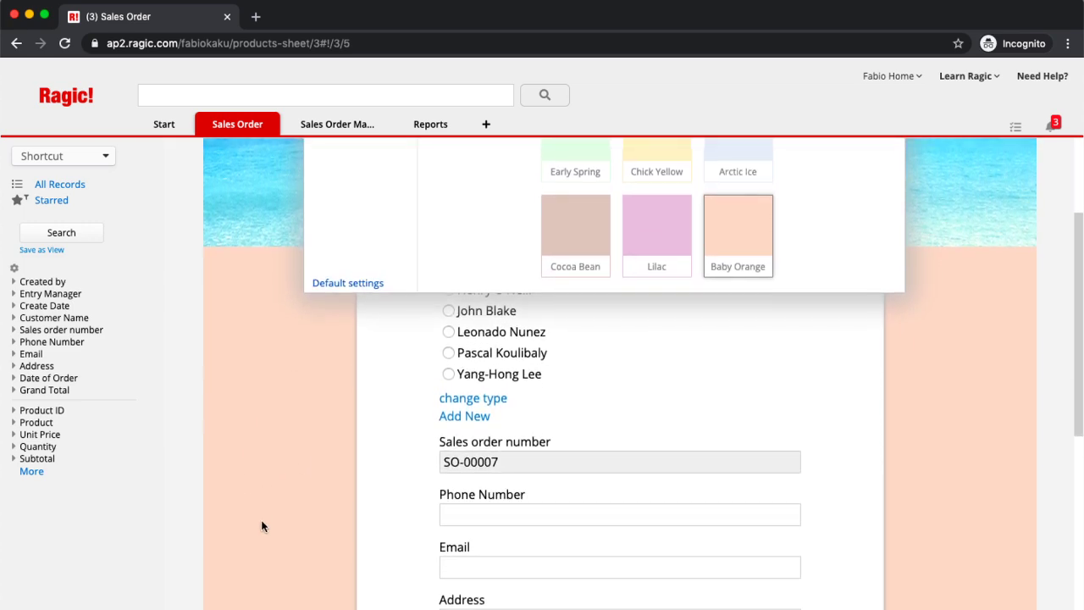
pyautogui.scroll(1, 261, 526)
pyautogui.scroll(4, 262, 526)
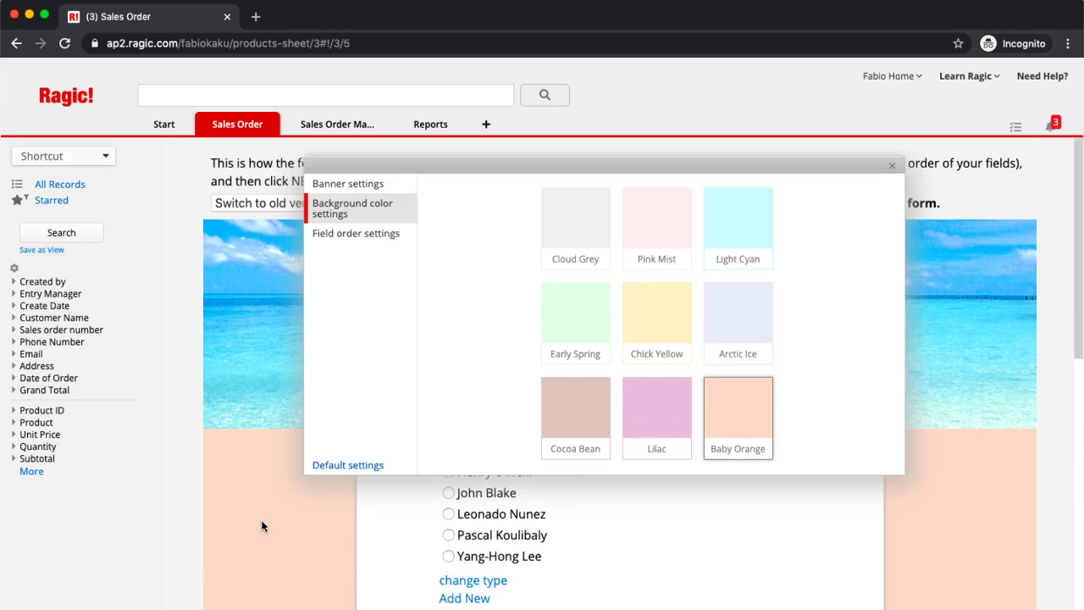
# - Move the Product ID subtable directly below Customer Name in the web form's field order settings
pyautogui.click(357, 242)
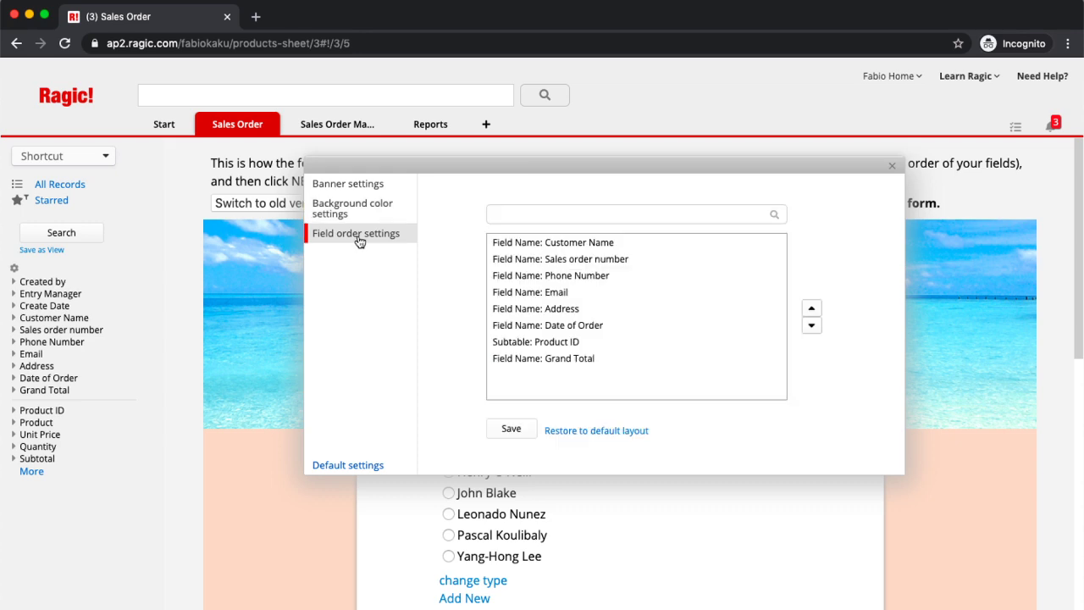
pyautogui.click(566, 277)
pyautogui.click(577, 260)
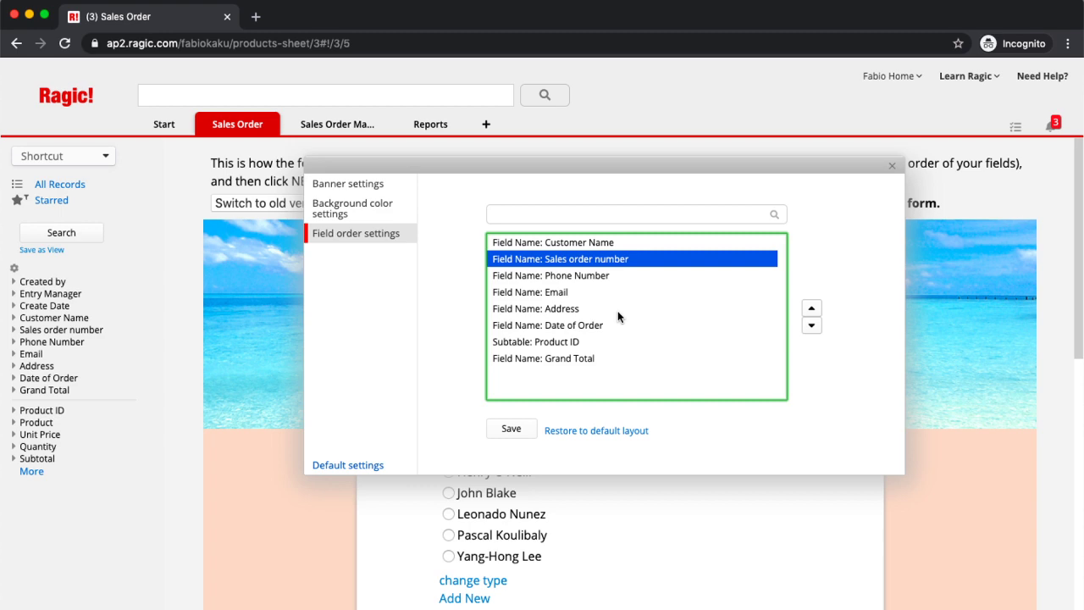
pyautogui.click(563, 341)
pyautogui.click(811, 310)
pyautogui.click(811, 310)
pyautogui.click(812, 309)
pyautogui.click(812, 309)
pyautogui.click(811, 310)
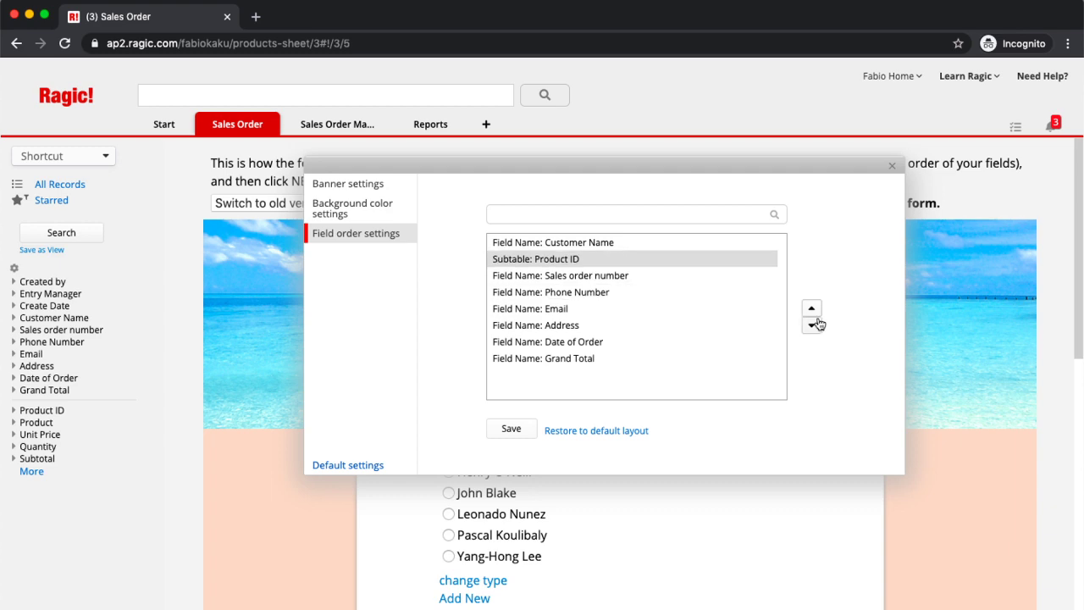
# - Save the new field order without loading the unsubmitted draft, and close the form's design settings
pyautogui.click(509, 431)
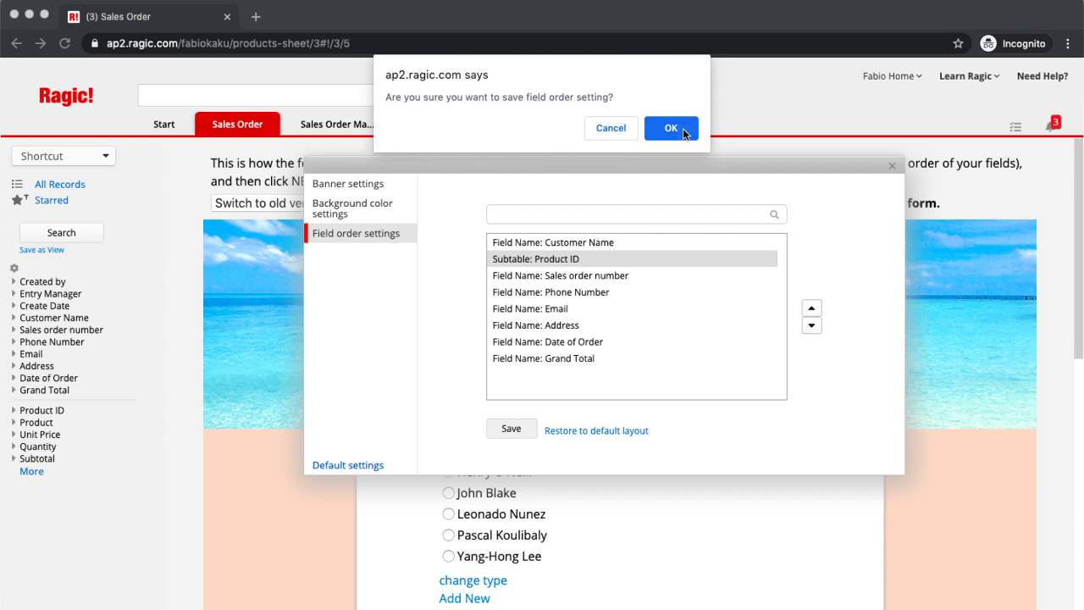
pyautogui.click(671, 128)
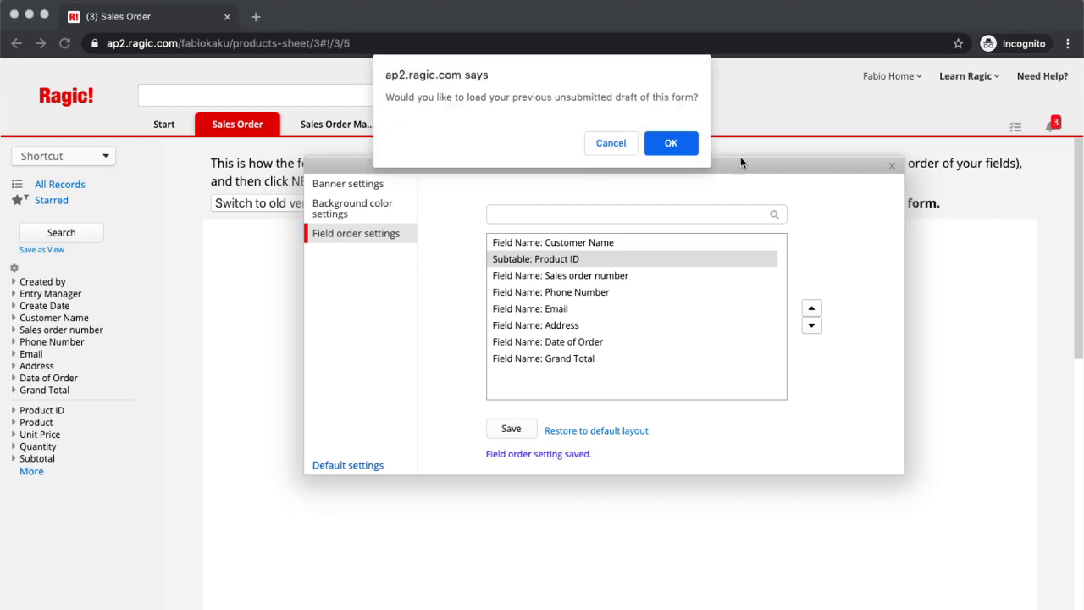
pyautogui.click(611, 142)
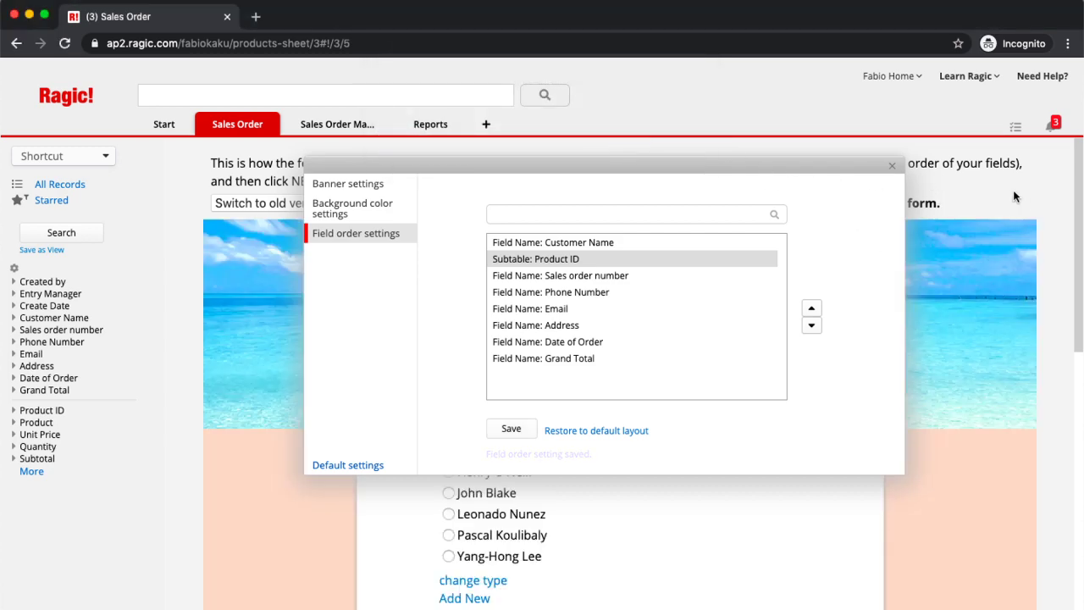
pyautogui.click(891, 166)
# - Examine the restyled form preview from the banner and reordered product subtable down to Grand Total and the submit area
pyautogui.scroll(-3, 769, 457)
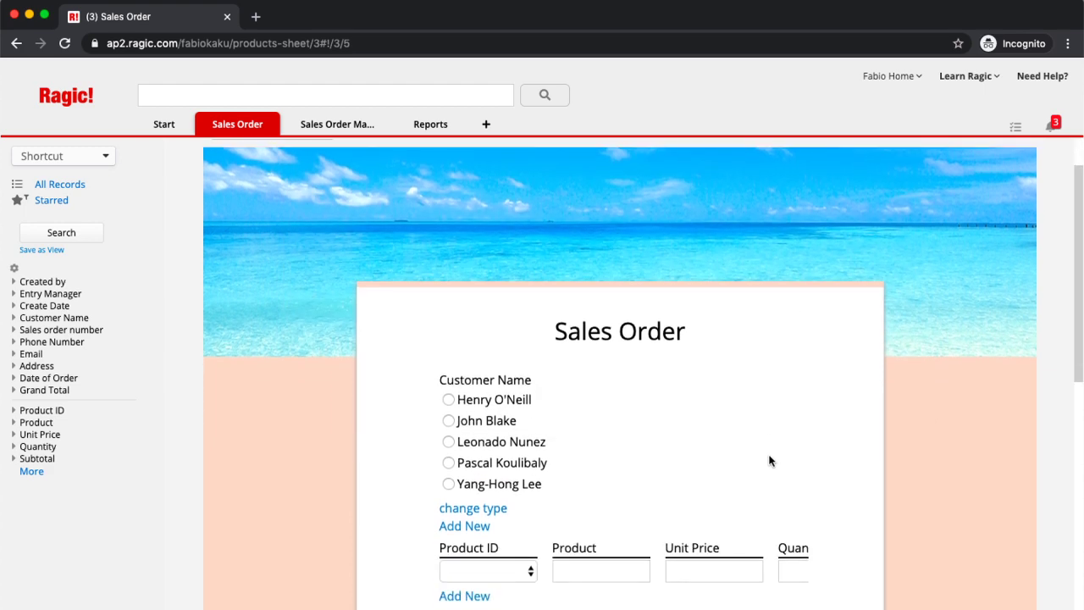
pyautogui.moveTo(491, 502)
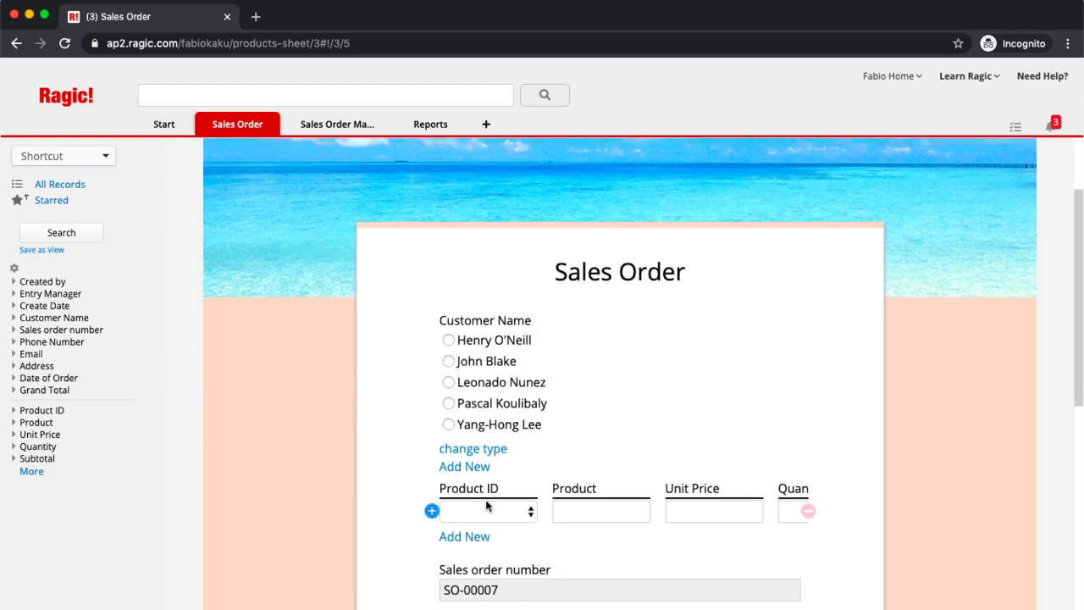
pyautogui.hscroll(-1, 472, 507)
pyautogui.scroll(-10, 945, 418)
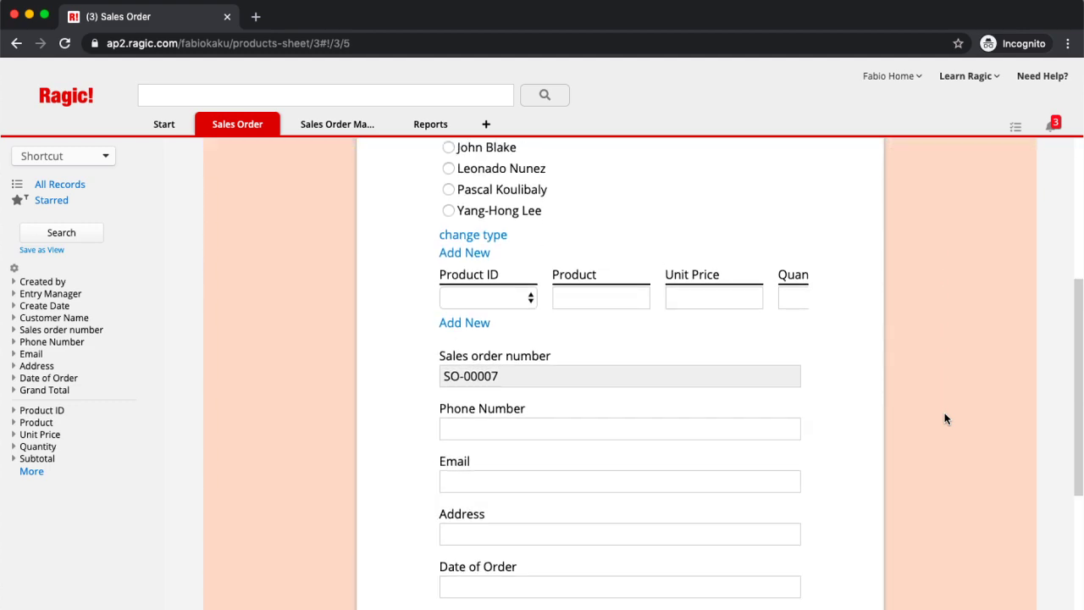
pyautogui.scroll(-2, 945, 419)
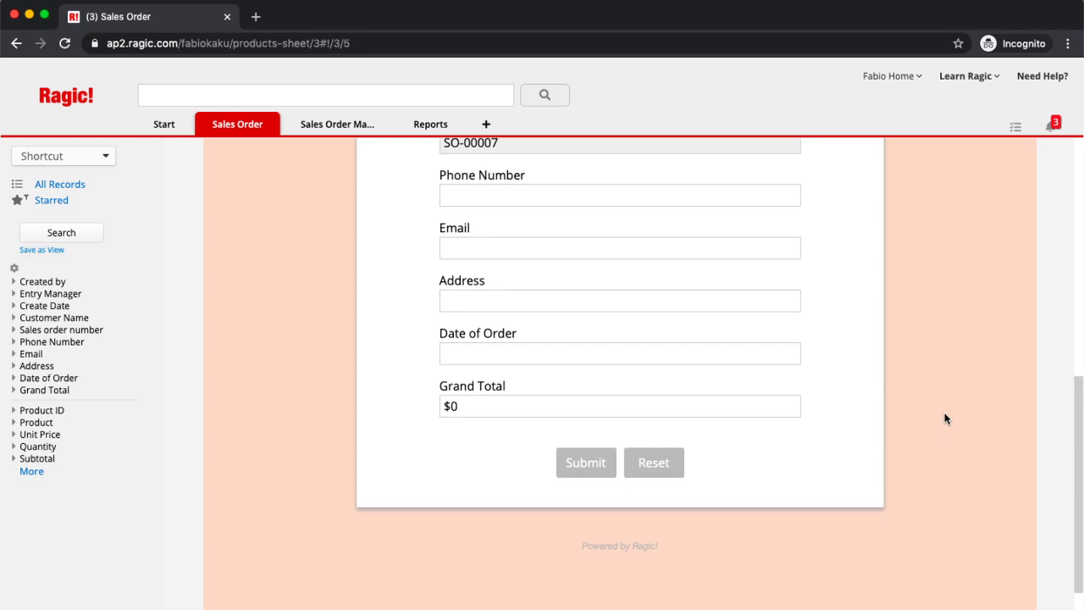
pyautogui.scroll(6, 945, 419)
pyautogui.scroll(3, 946, 418)
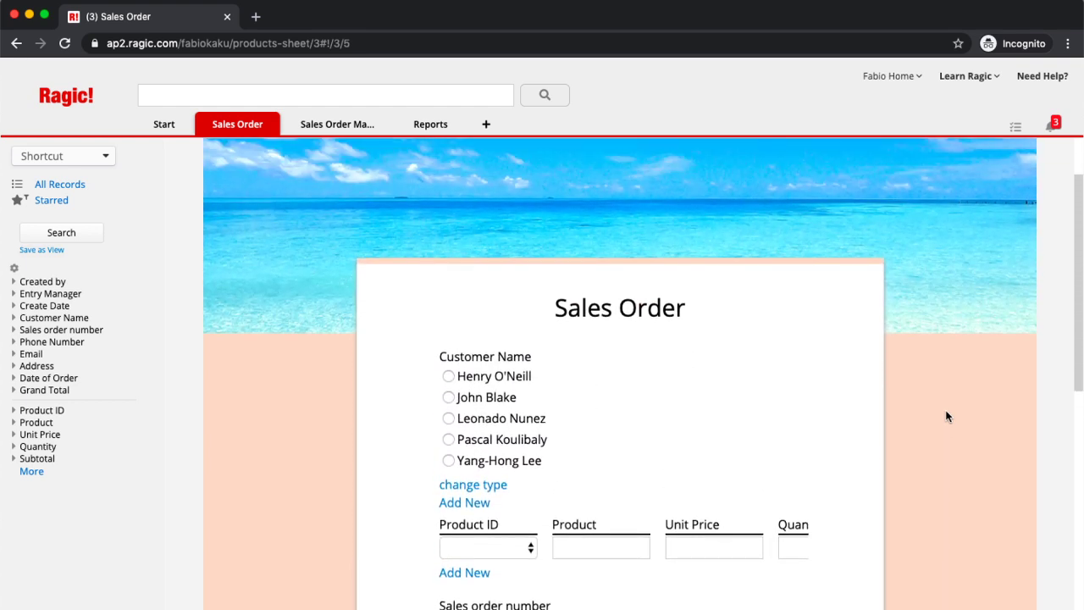
pyautogui.scroll(-8, 945, 418)
pyautogui.scroll(2, 947, 416)
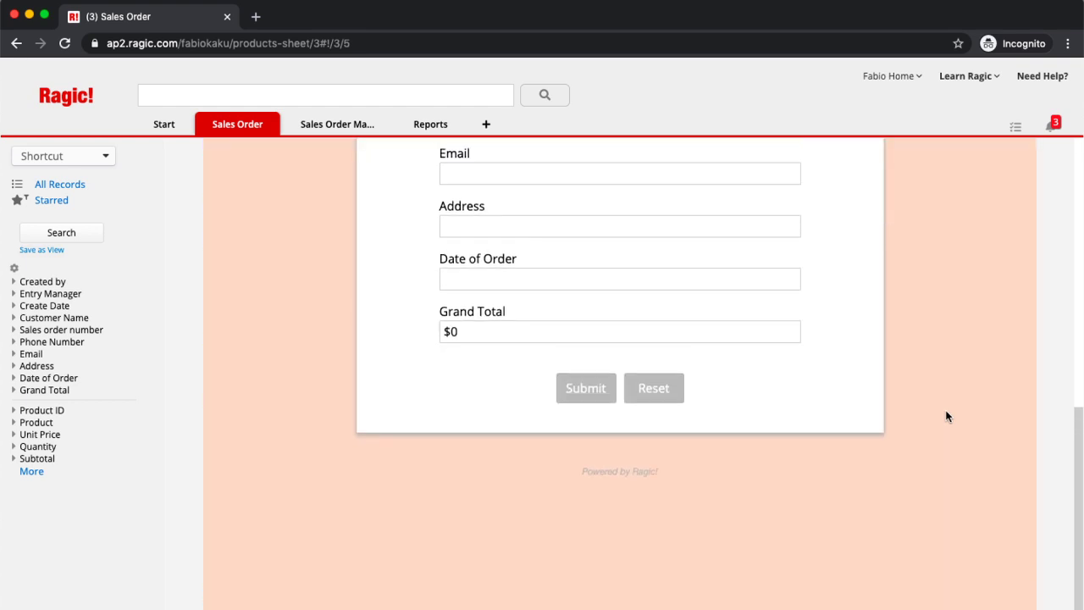
pyautogui.scroll(-2, 947, 416)
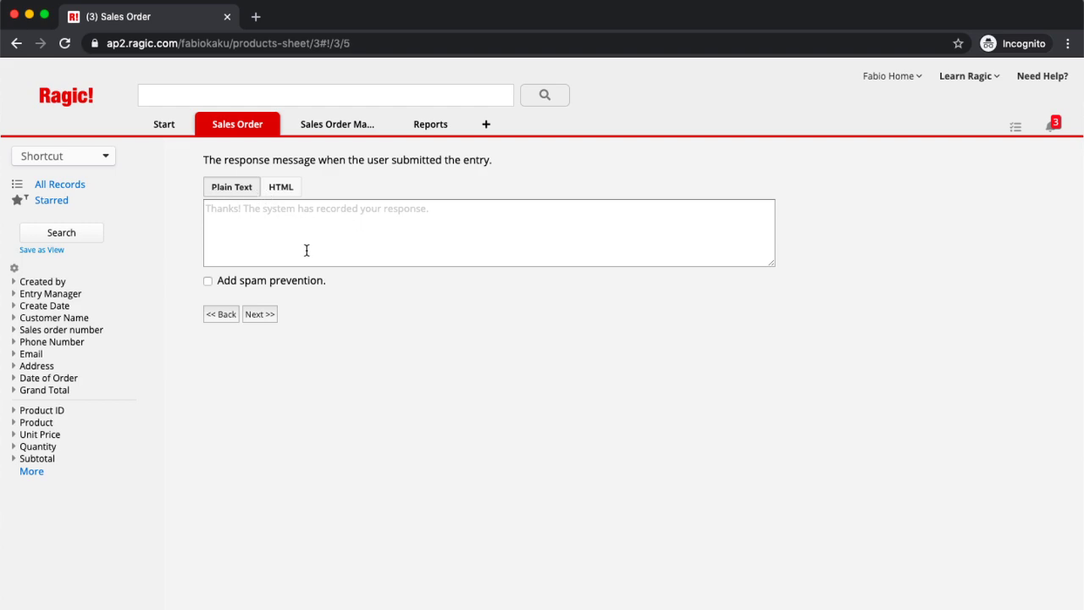
# - Keep the default response message without spam prevention, proceed to the embed code, and copy the form's URL
pyautogui.click(260, 315)
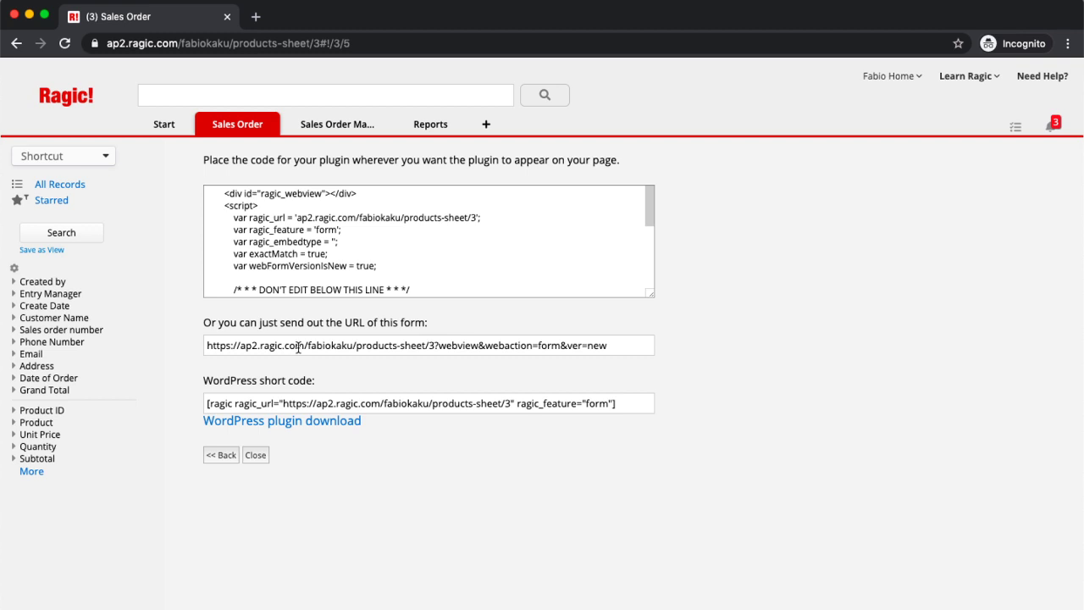
pyautogui.click(298, 348)
pyautogui.press('super+c')
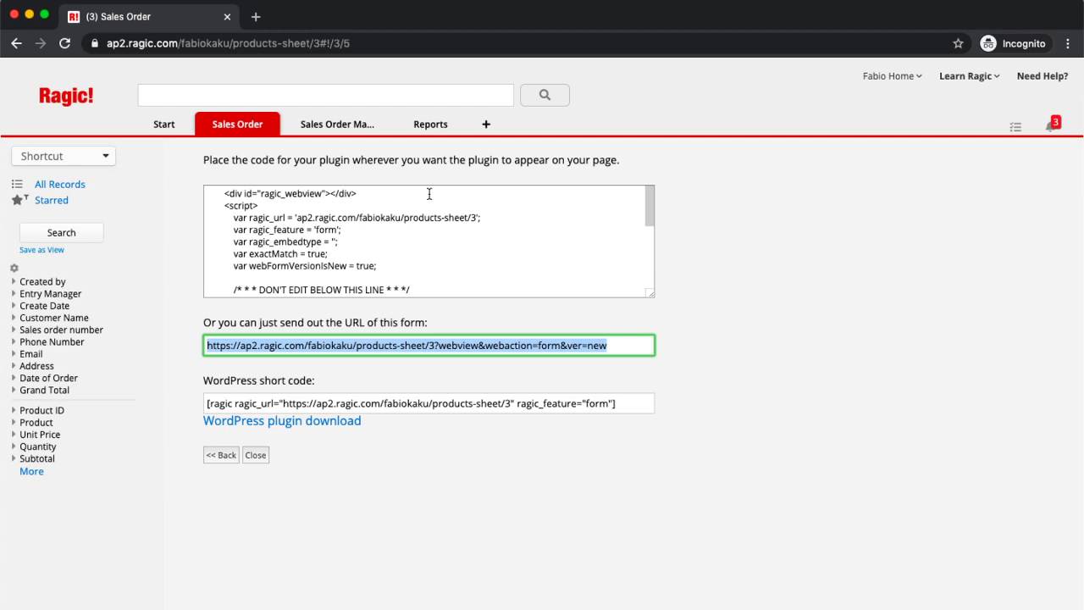
# - Load the copied form URL in a new browser tab without restoring the unsubmitted draft, and look through the published form
pyautogui.press('super+t')
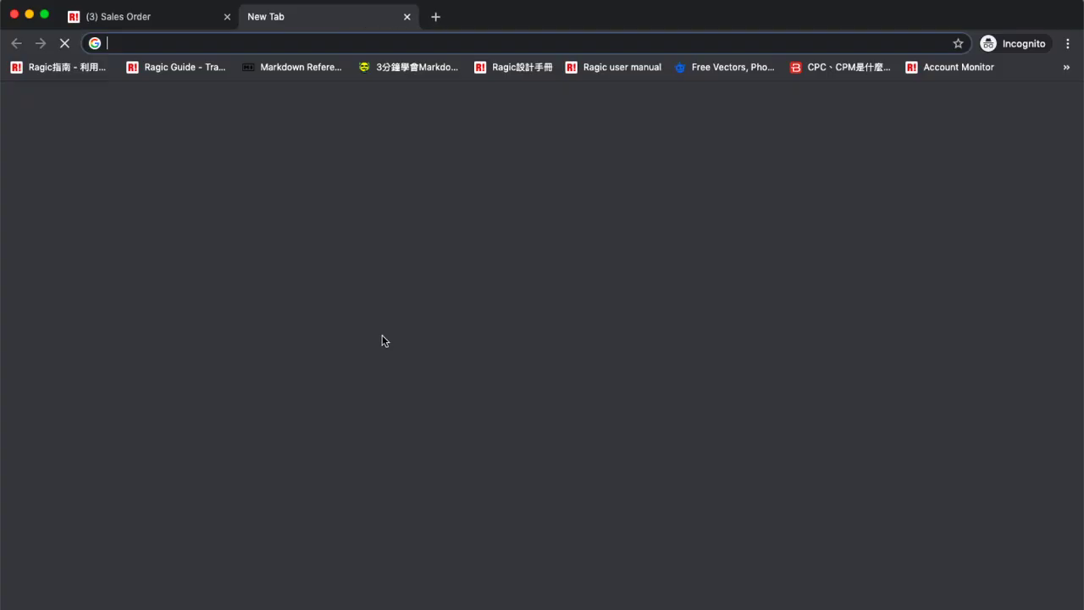
pyautogui.press('super+v')
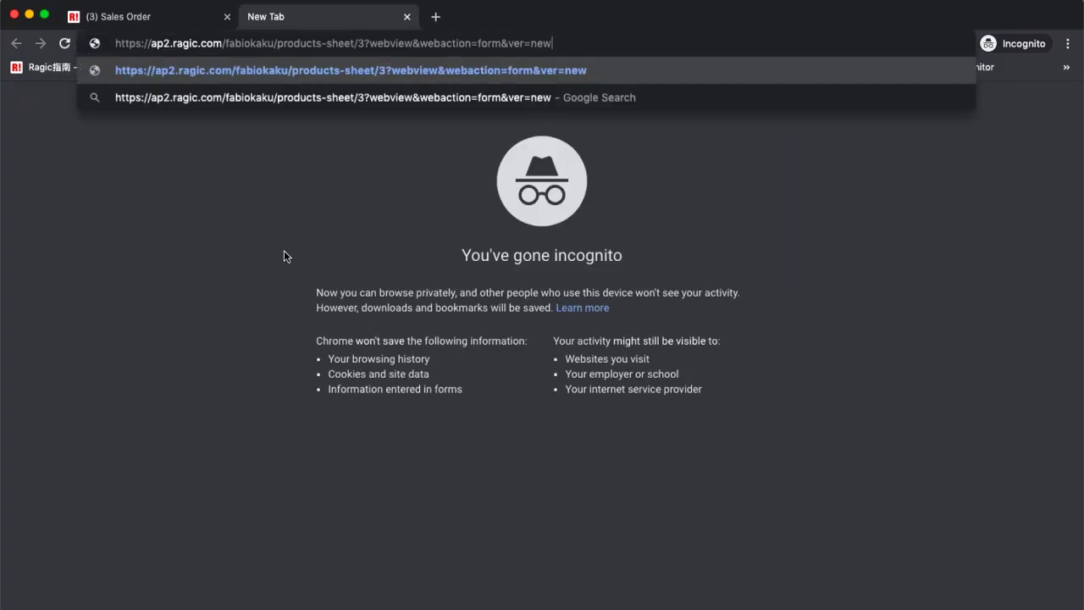
pyautogui.press('Return')
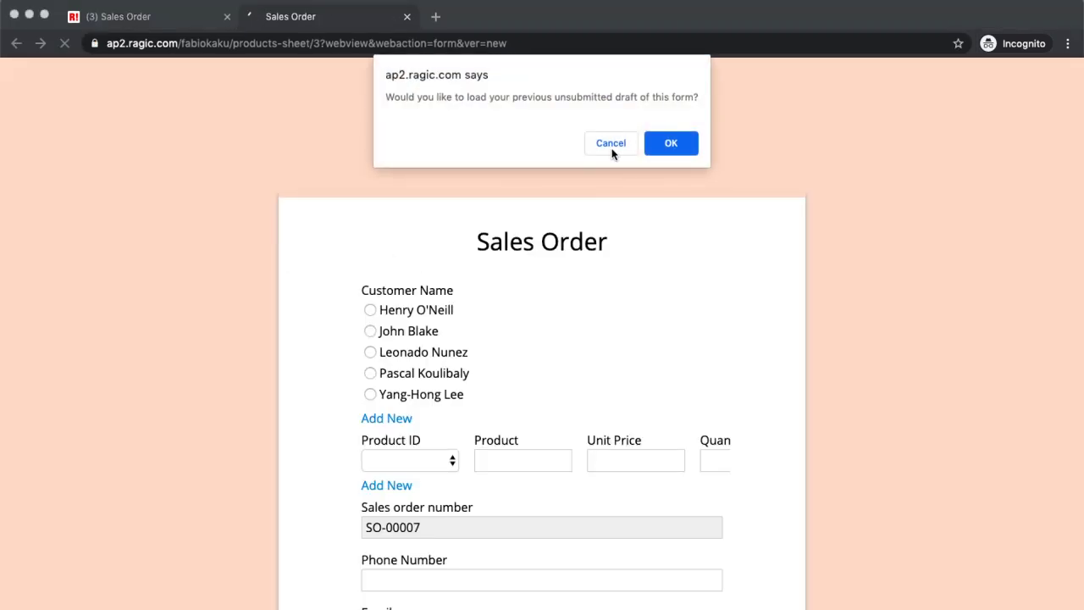
pyautogui.click(611, 144)
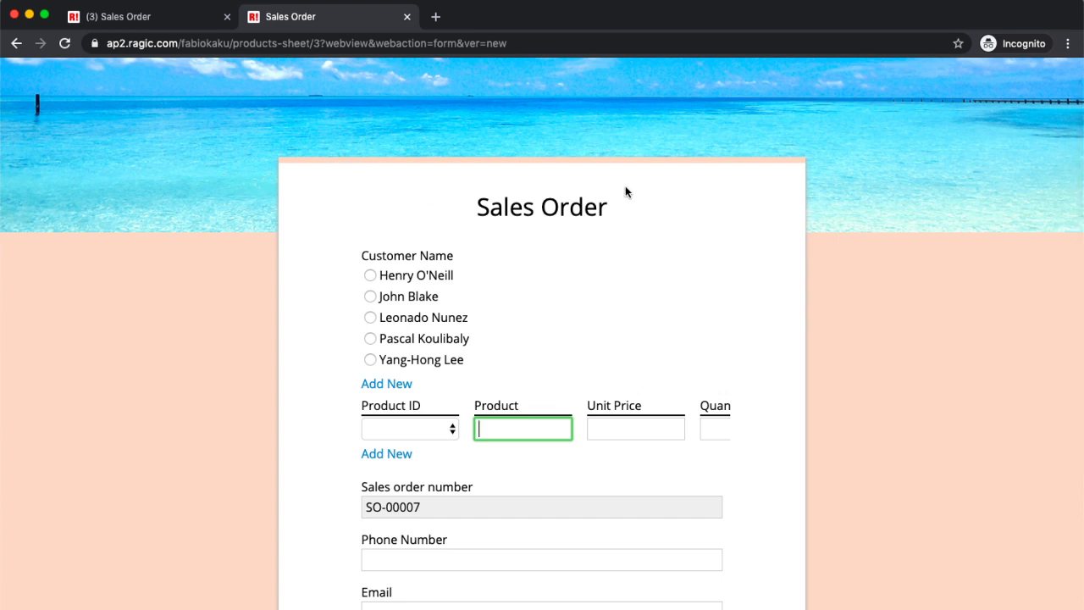
pyautogui.scroll(-1, 626, 188)
pyautogui.scroll(-4, 625, 191)
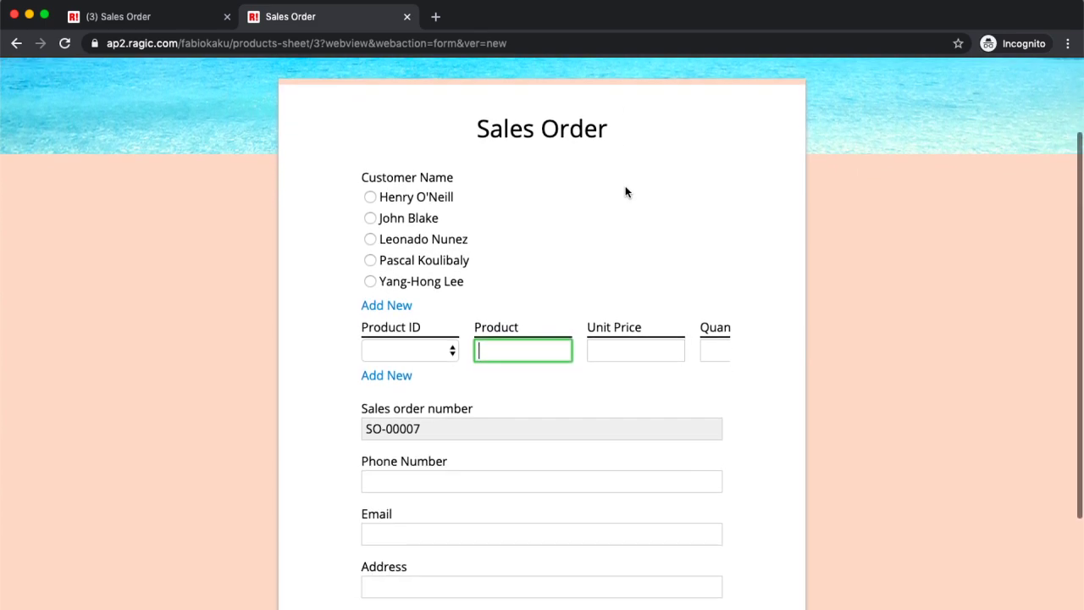
pyautogui.scroll(2, 625, 188)
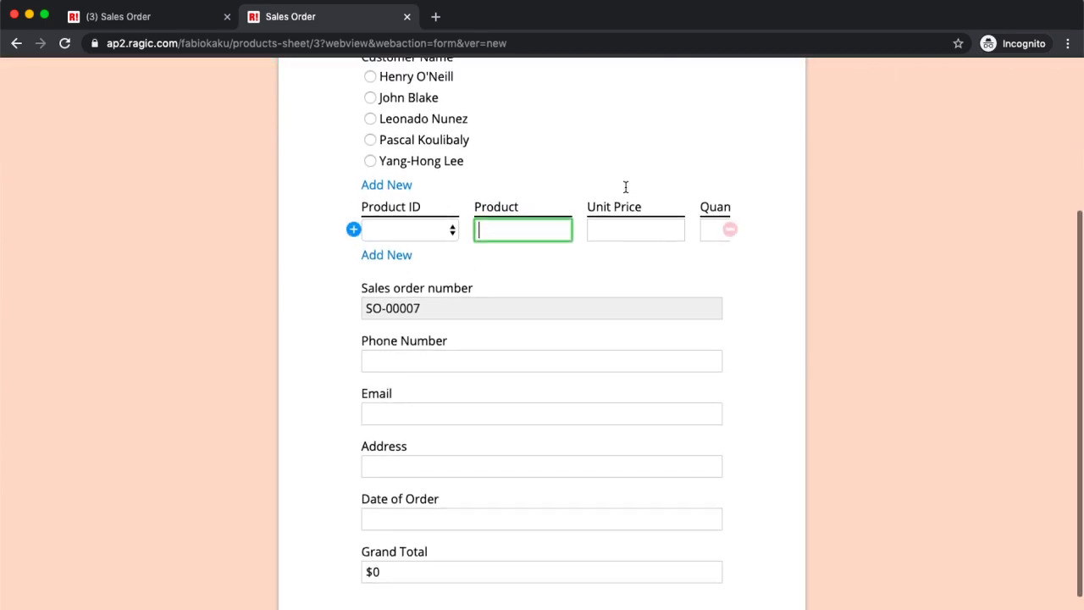
pyautogui.scroll(-3, 626, 188)
pyautogui.scroll(3, 626, 192)
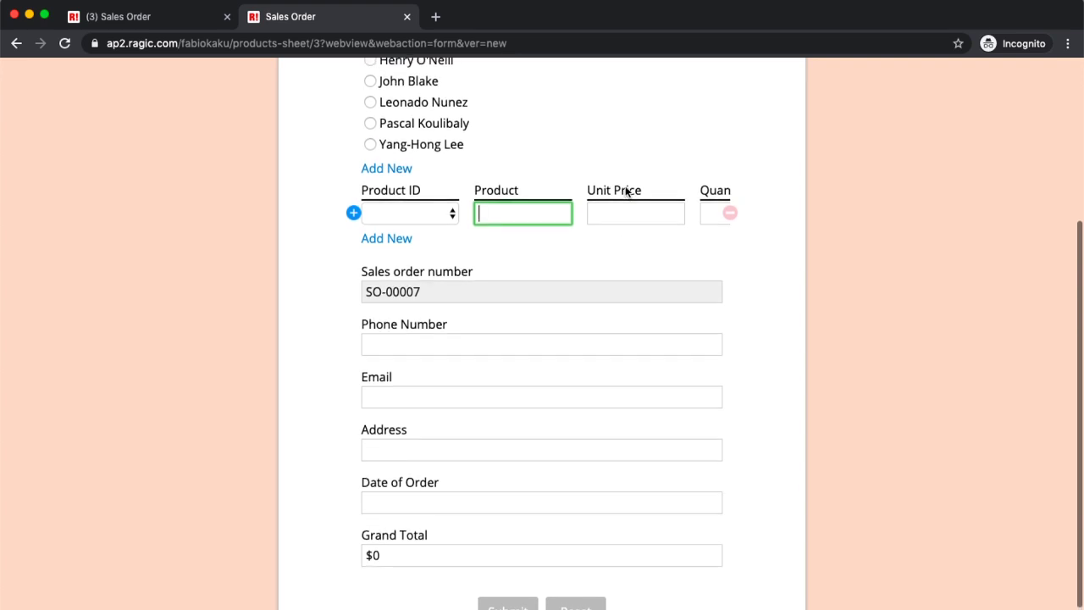
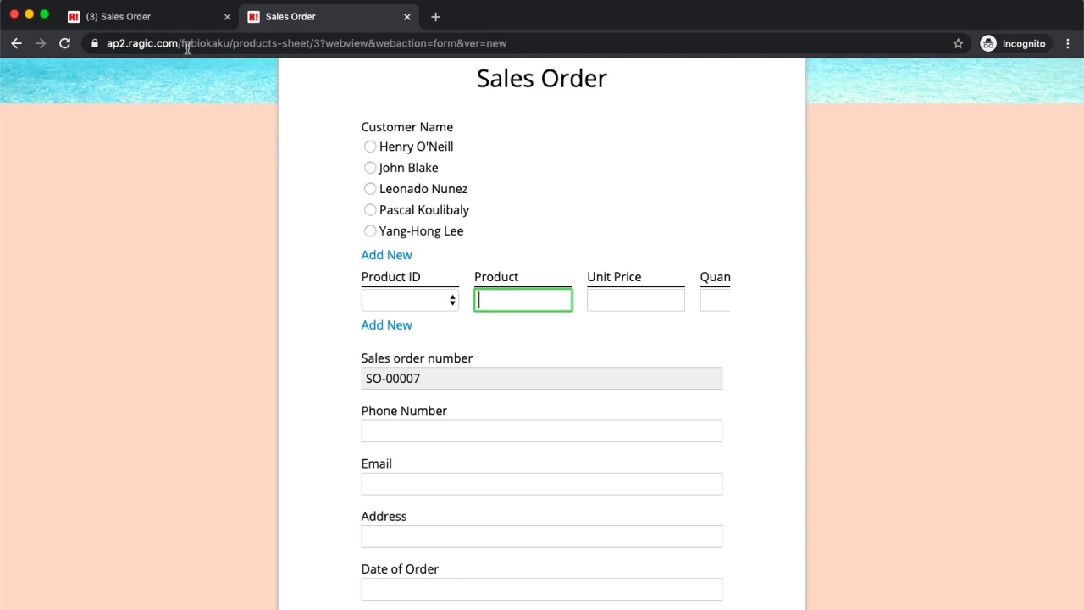
# - Return to the Sales Order sheet, open the record dated 2020/03/02, and enter design mode for its form
pyautogui.click(201, 18)
pyautogui.click(270, 128)
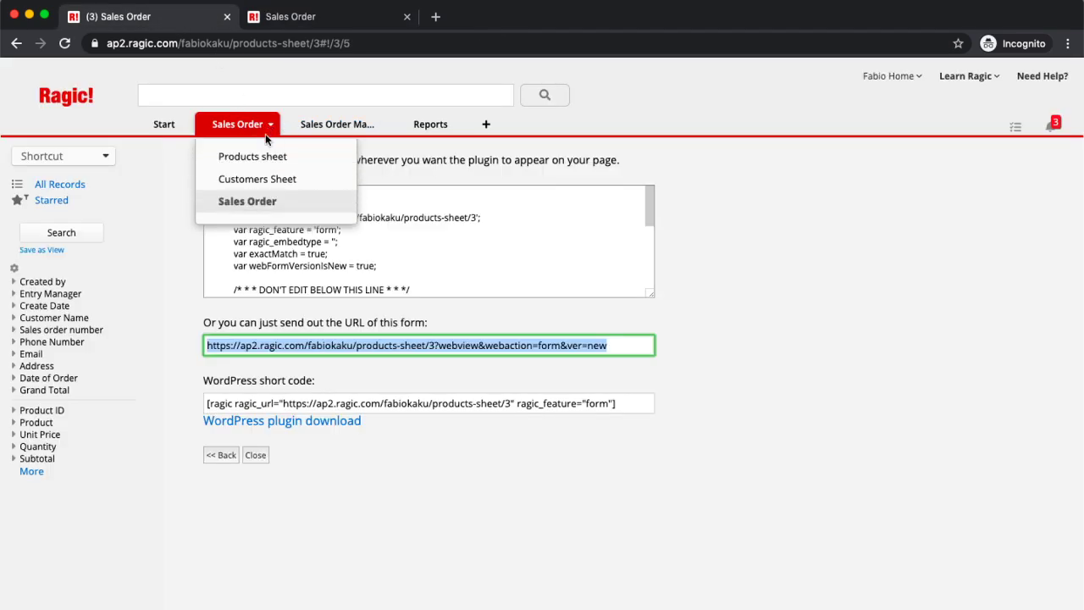
pyautogui.click(289, 206)
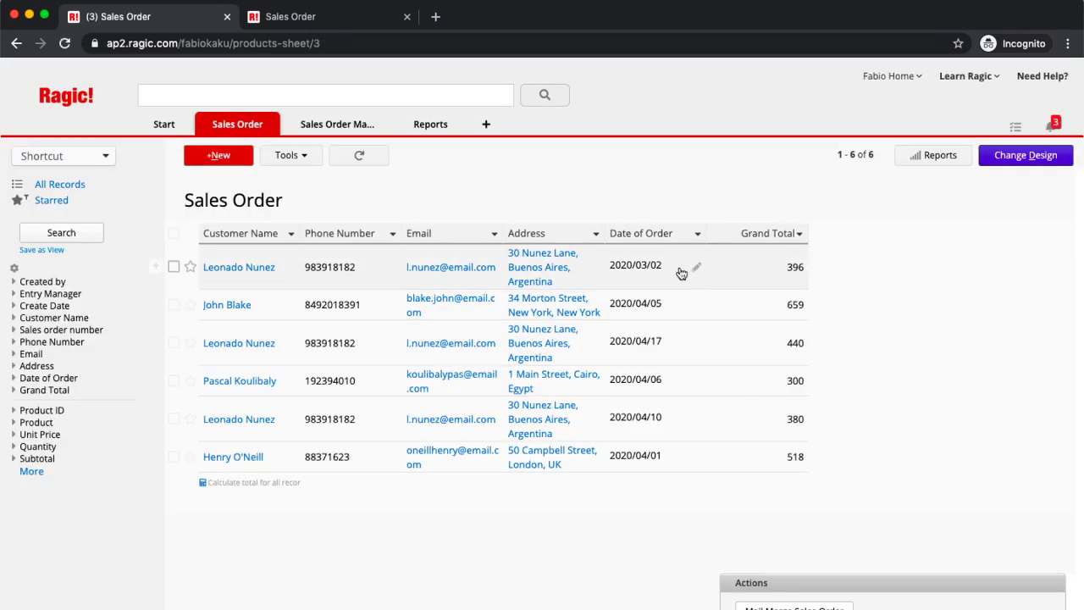
pyautogui.click(683, 271)
pyautogui.click(1027, 154)
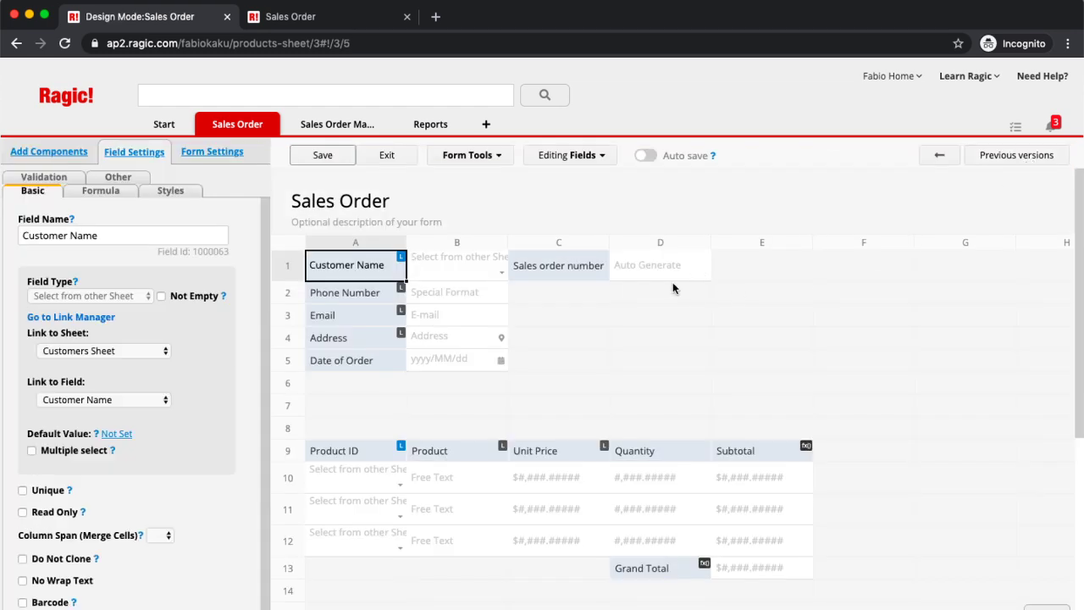
# - Add a field named "ID Number" in cell C4, on the Address row of the form
pyautogui.scroll(-1, 595, 336)
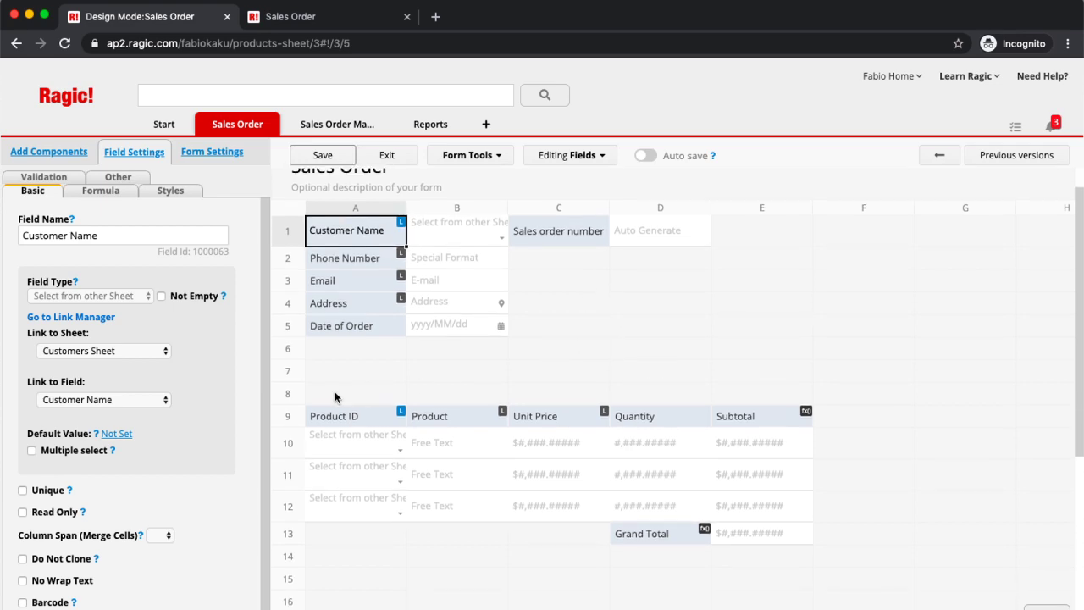
pyautogui.click(582, 302)
pyautogui.write('Id')
pyautogui.press('BackSpace')
pyautogui.press('BackSpace')
pyautogui.write('ID')
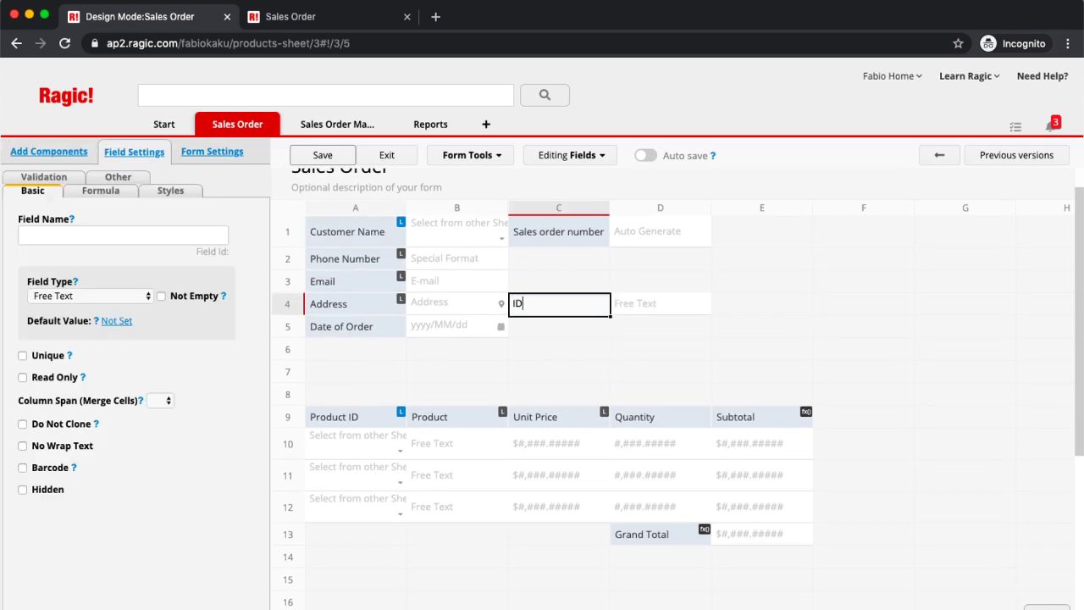
pyautogui.write(' Number')
# - Try the Phone field type for the ID Number field and examine its format pattern
pyautogui.click(119, 298)
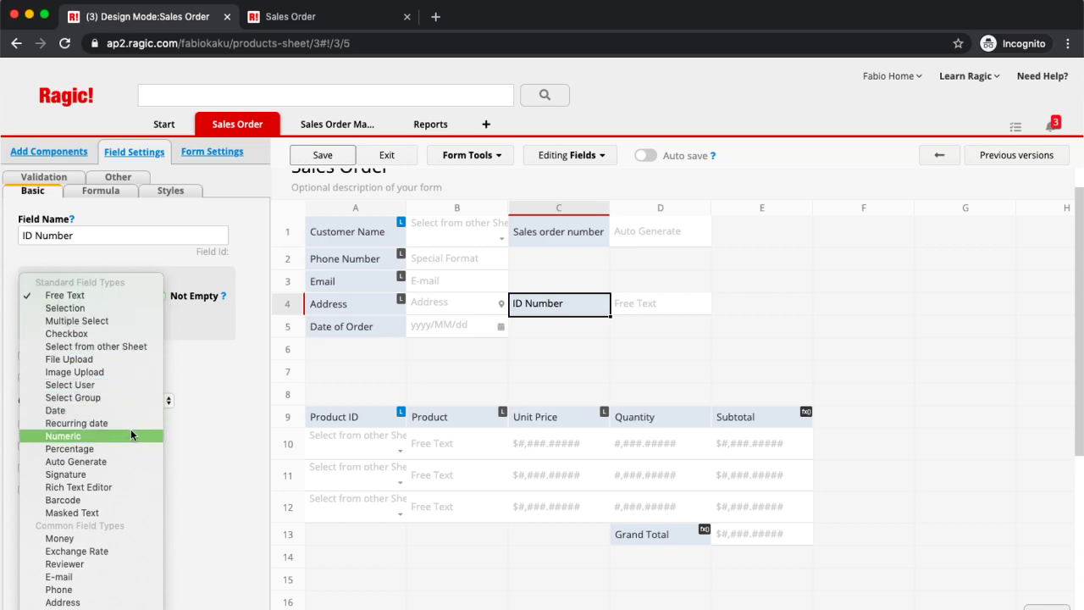
pyautogui.click(113, 589)
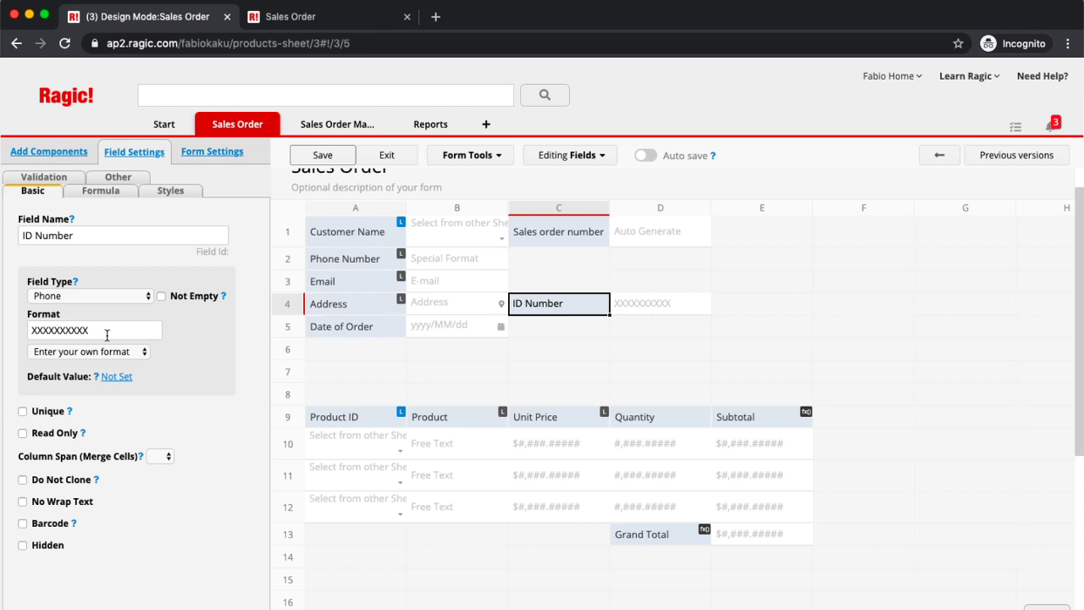
pyautogui.click(60, 332)
pyautogui.moveTo(60, 332); pyautogui.dragTo(25, 332)
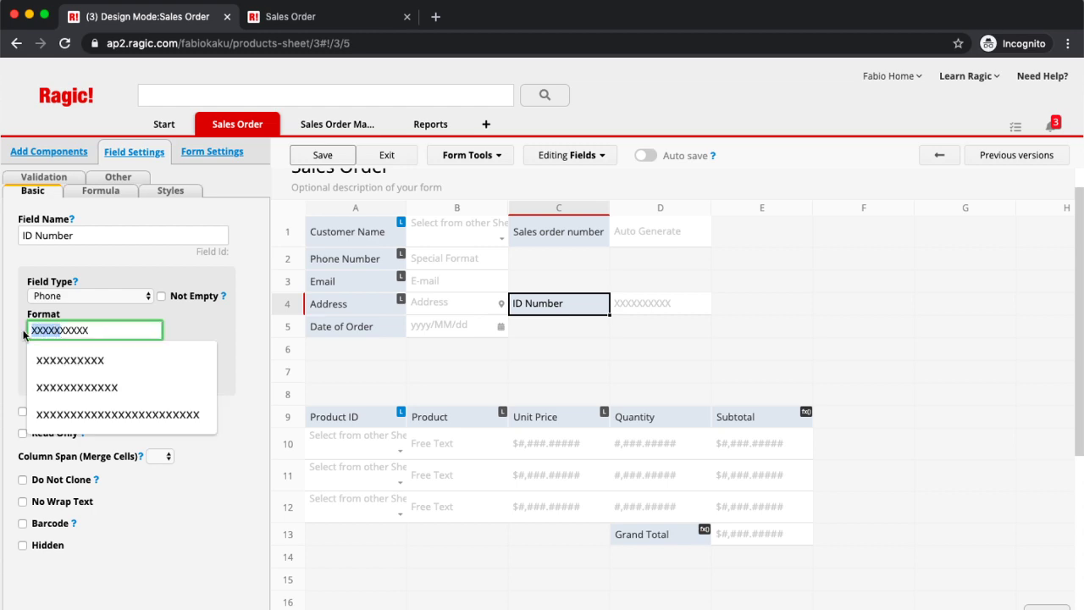
pyautogui.click(116, 330)
pyautogui.click(222, 326)
# - Set the ID Number field to Special Format with the pattern XXX-XX-XXXX-XXX, and save the form design
pyautogui.click(114, 300)
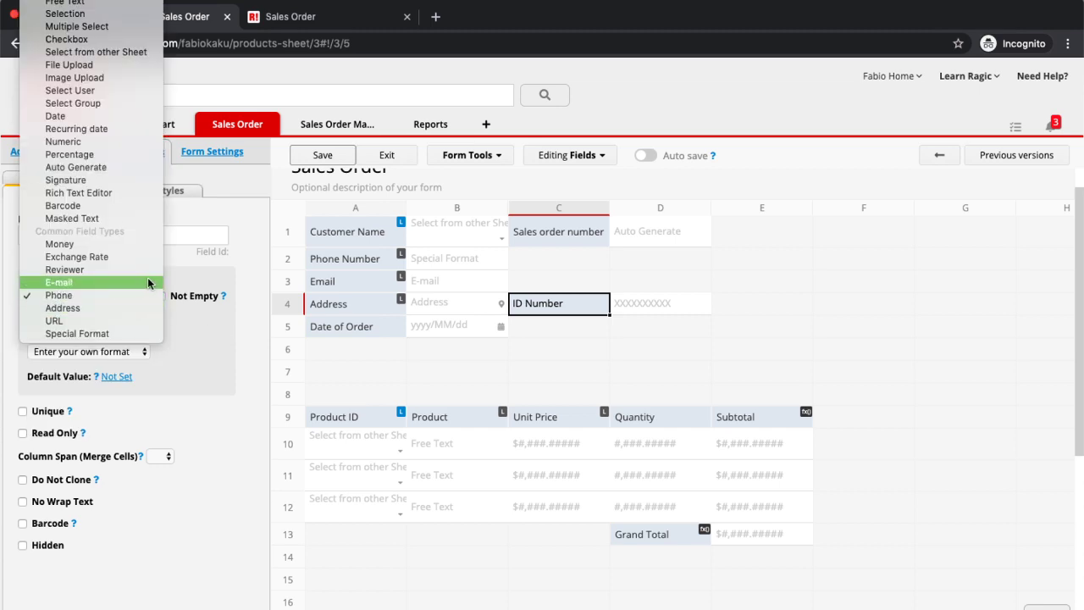
pyautogui.click(134, 333)
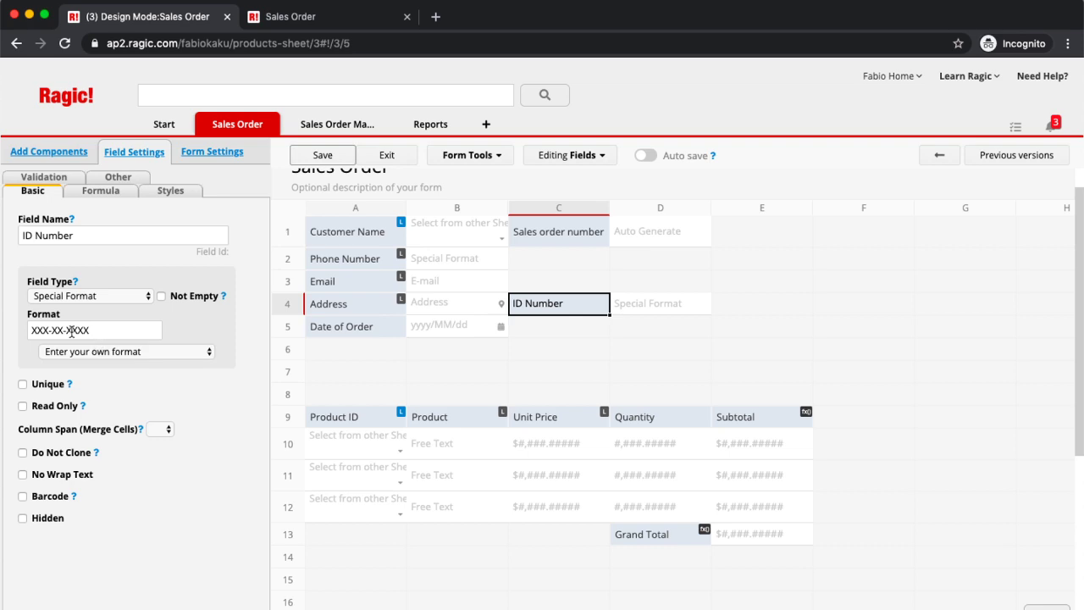
pyautogui.moveTo(34, 330); pyautogui.dragTo(113, 325)
pyautogui.click(114, 326)
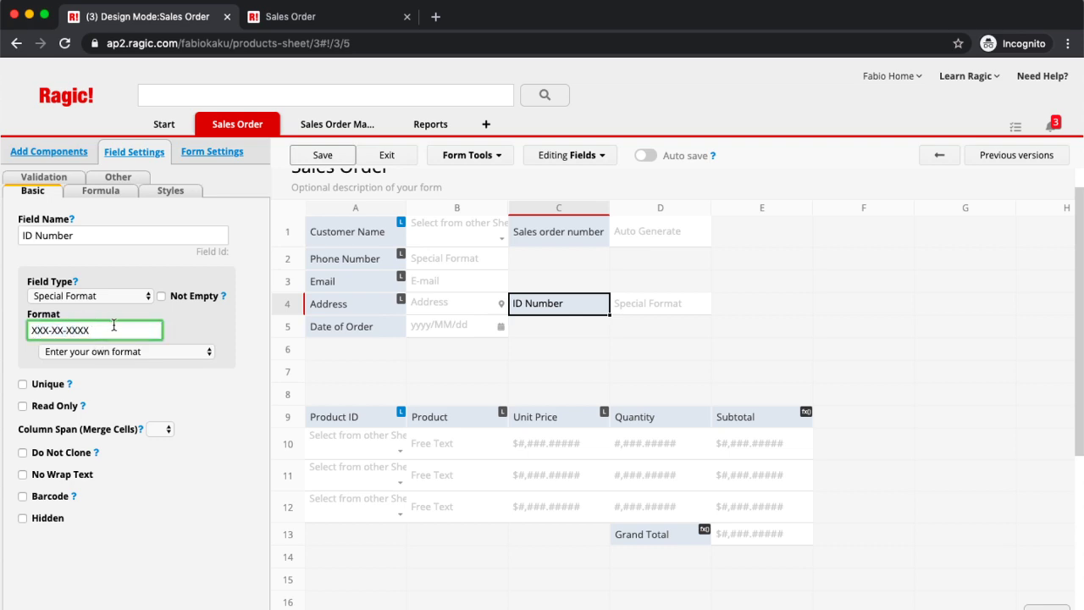
pyautogui.write('-XXX')
pyautogui.click(305, 164)
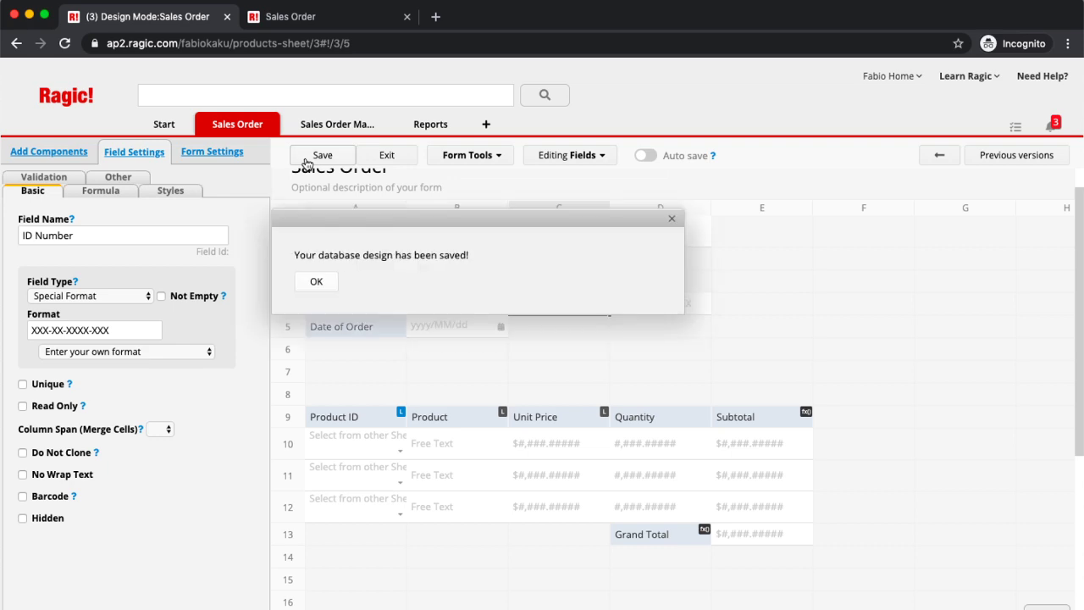
# - Review the ID Number field's format and available field types, keep Special Format selected, and save the form design
pyautogui.press('Return')
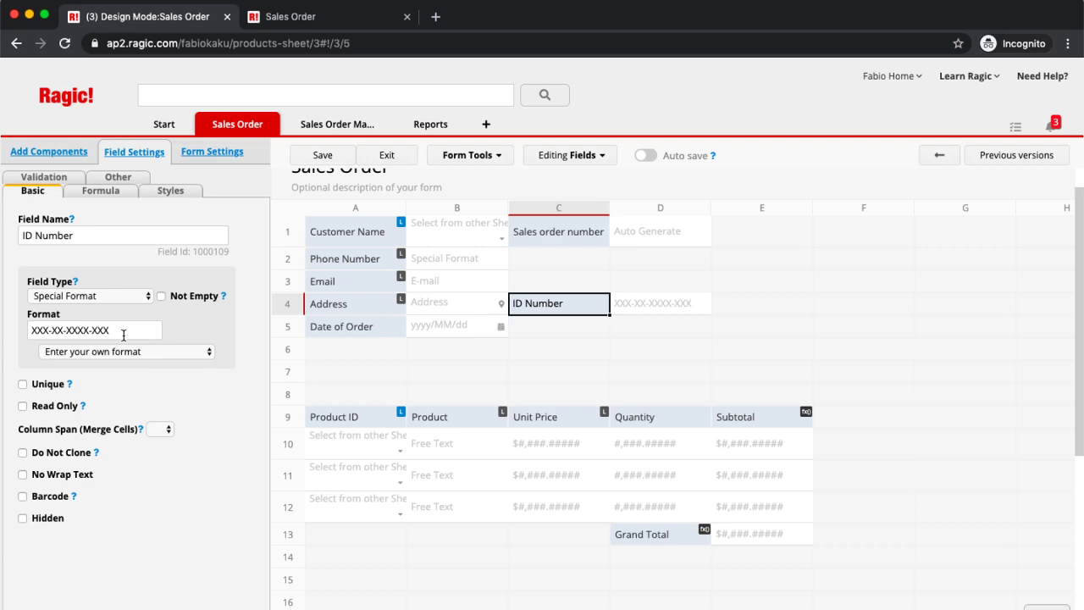
pyautogui.click(92, 329)
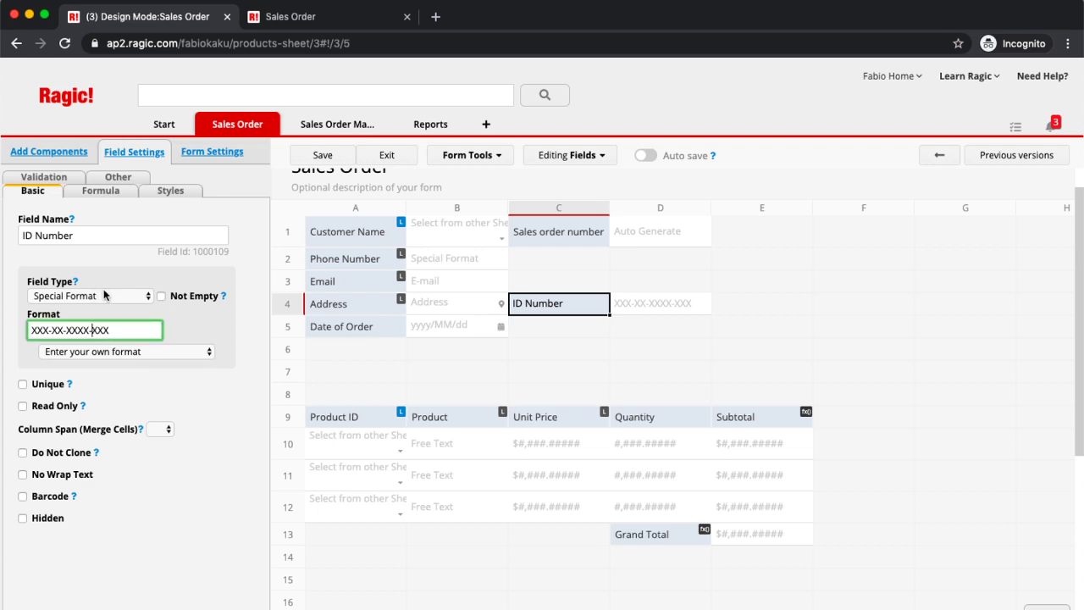
pyautogui.click(108, 297)
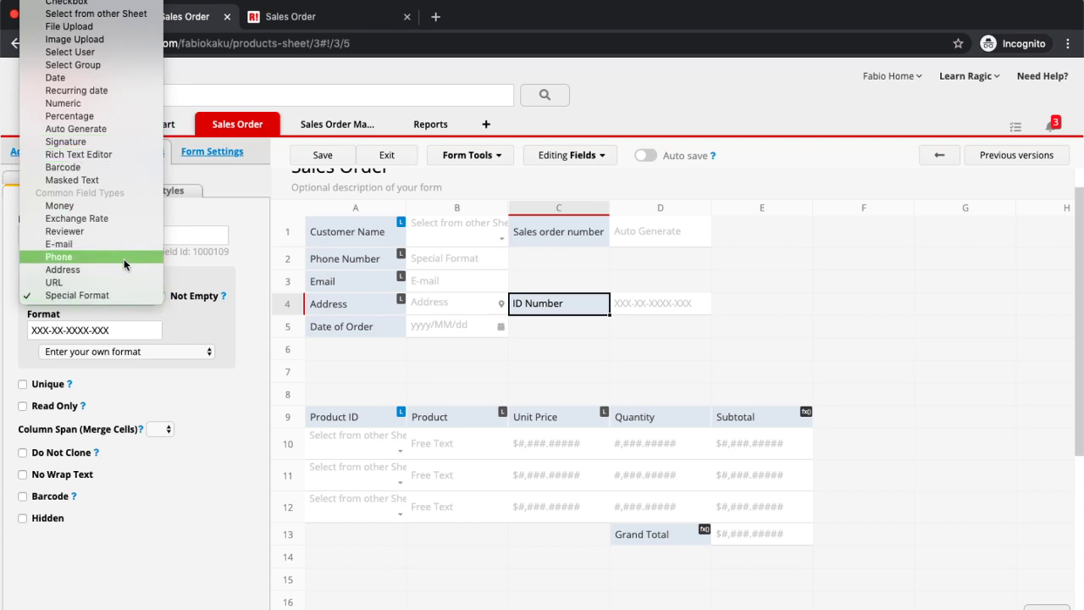
pyautogui.click(135, 295)
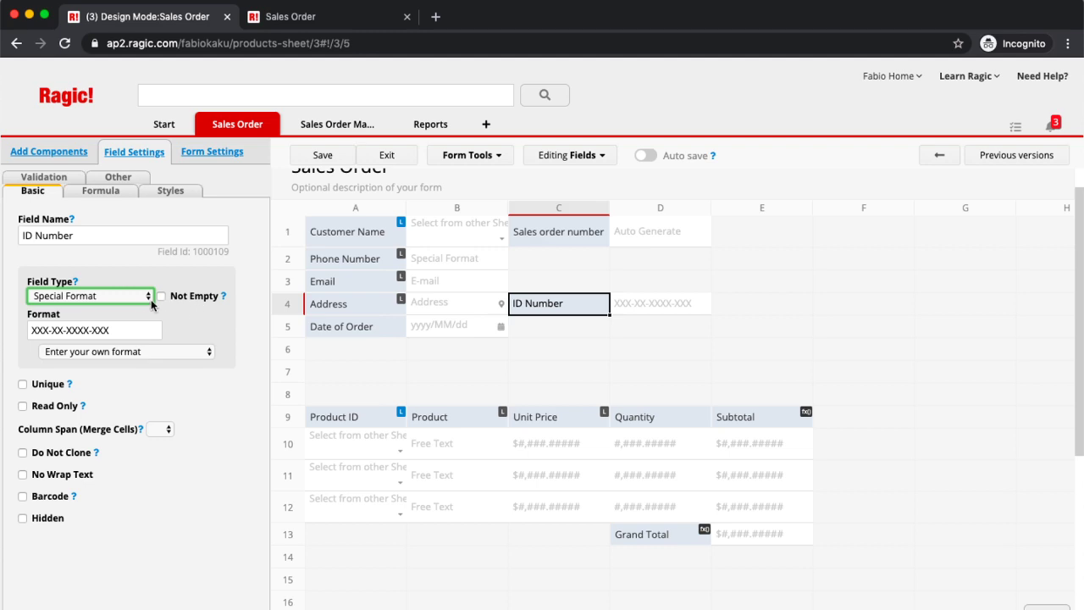
pyautogui.click(322, 157)
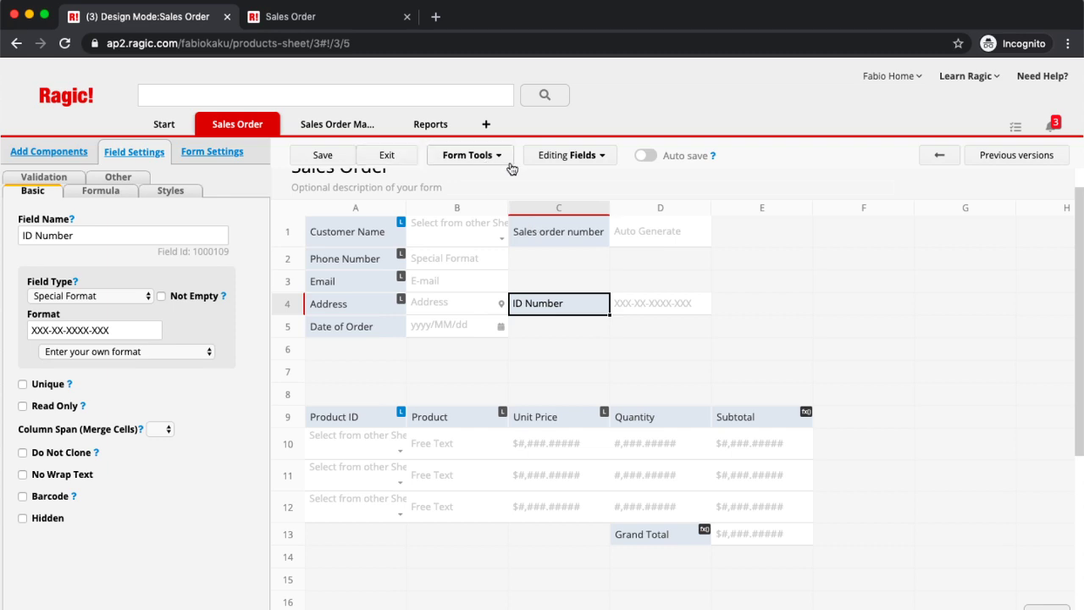
# - Open the support ticket form on the Need Help page, and return to the Sales Order form design
pyautogui.click(1034, 85)
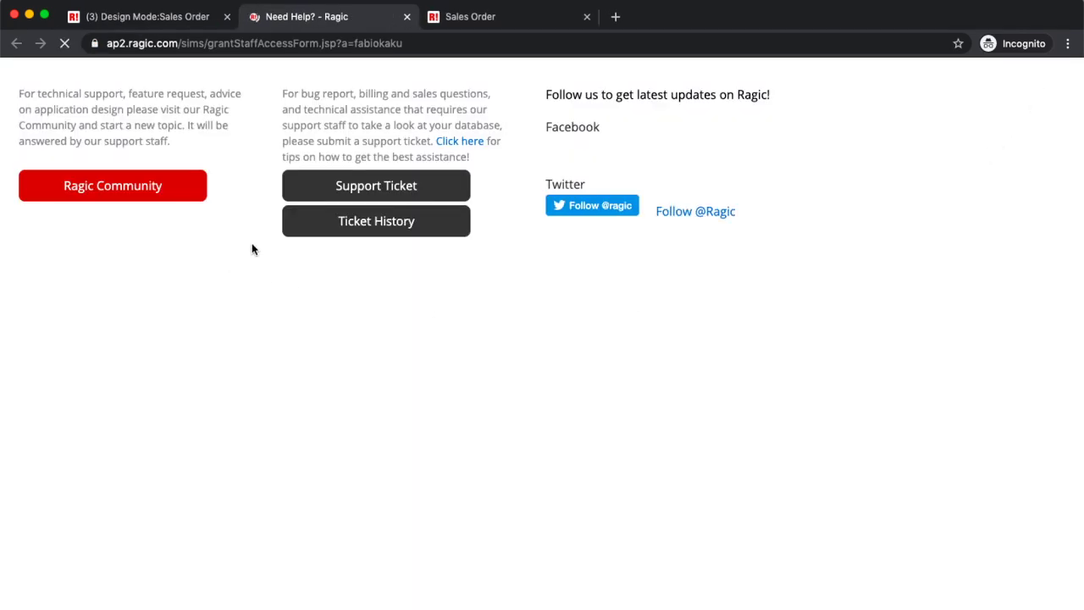
pyautogui.click(387, 192)
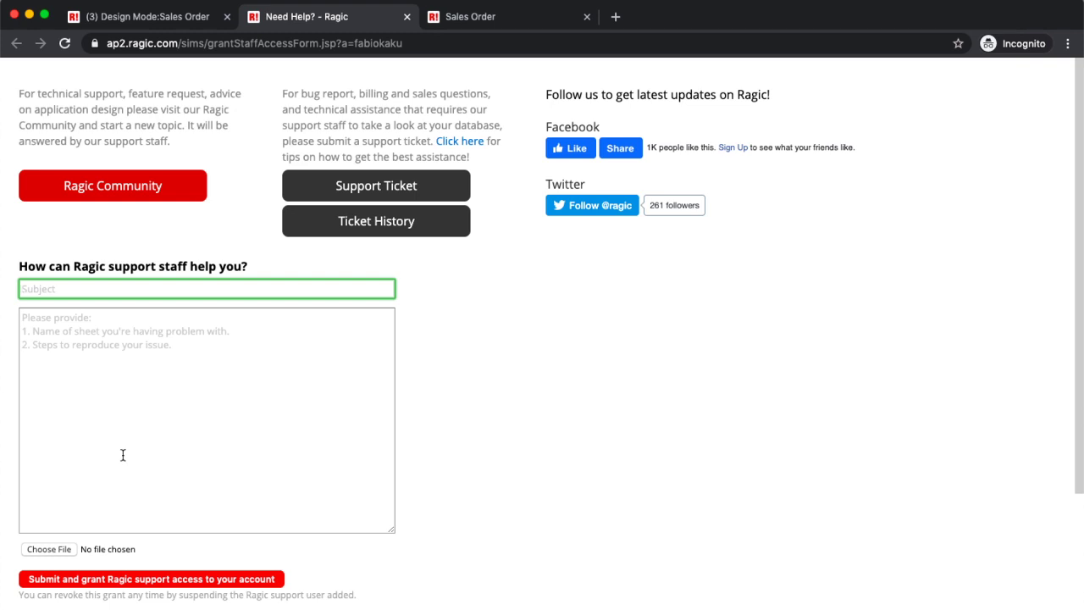
pyautogui.click(190, 13)
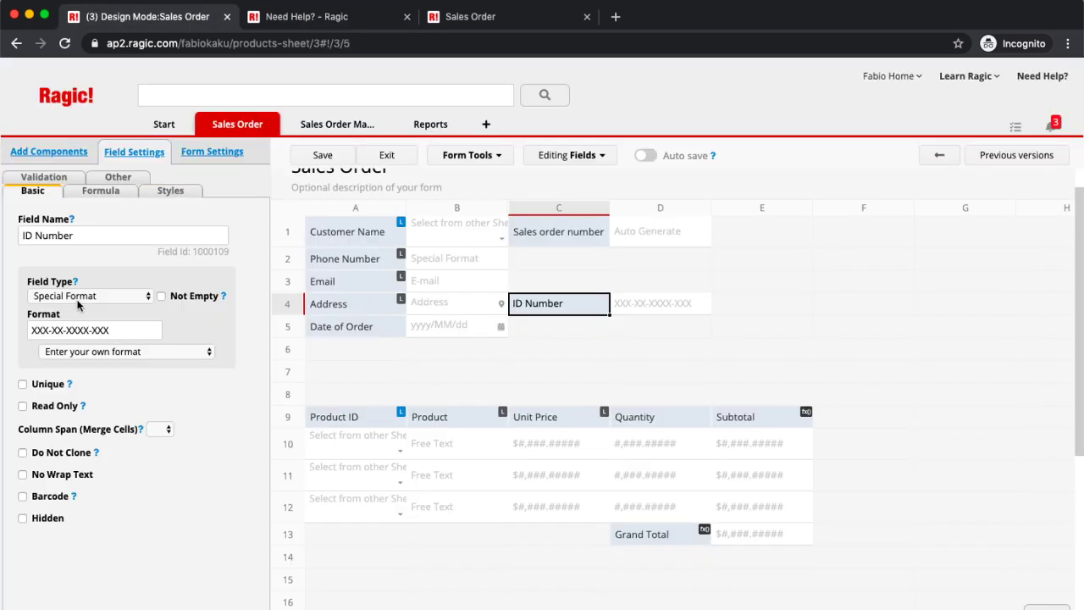
# - Set the ID Number field's validation to ^.{5,12}$, based on the "5 to 8 characters long" preset
pyautogui.click(44, 176)
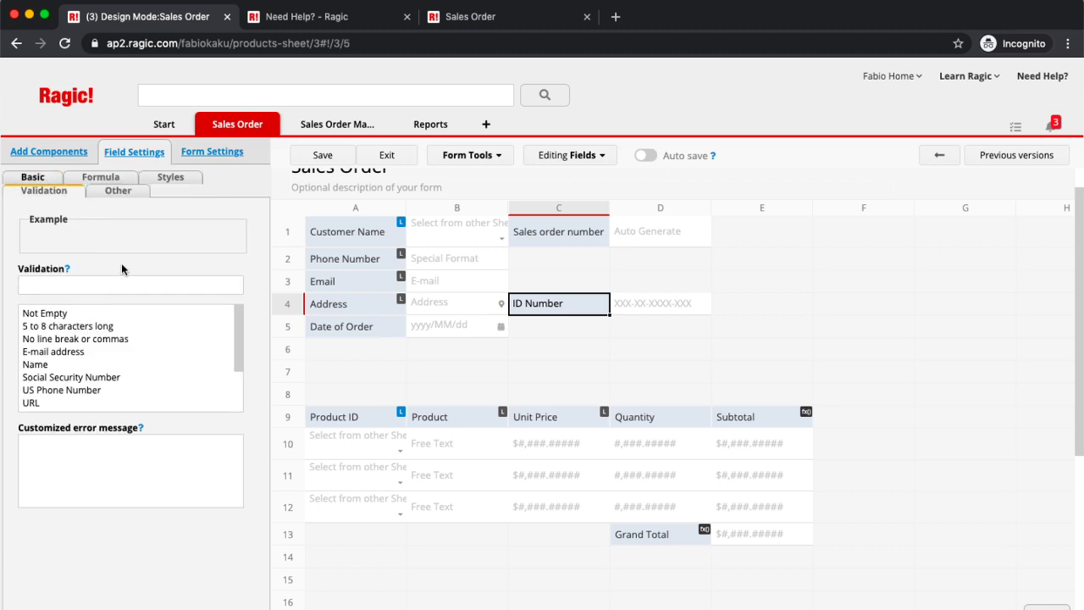
pyautogui.click(96, 329)
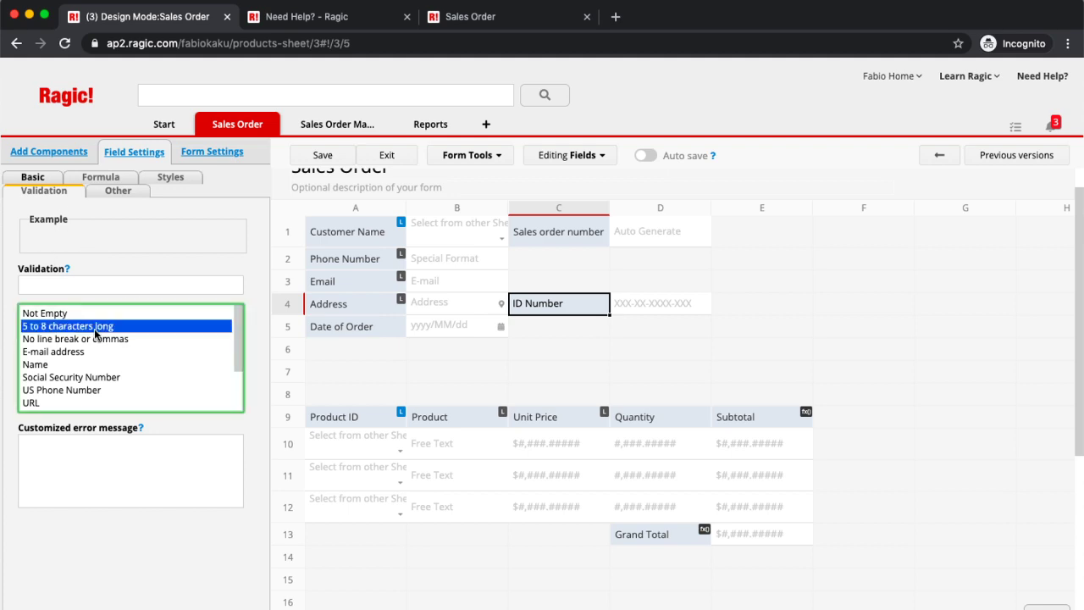
pyautogui.click(46, 287)
pyautogui.press('BackSpace')
pyautogui.write('12')
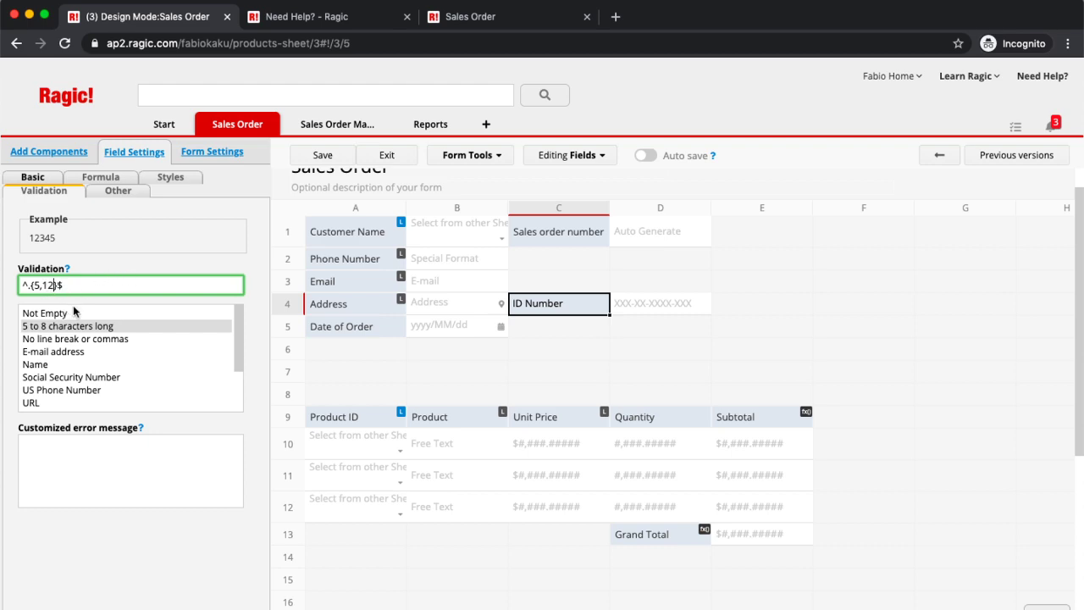
# - Examine the list of validation presets available for the ID Number field
pyautogui.scroll(-1, 147, 334)
pyautogui.scroll(1, 147, 335)
pyautogui.scroll(-2, 141, 347)
pyautogui.scroll(-3, 140, 348)
pyautogui.scroll(3, 140, 348)
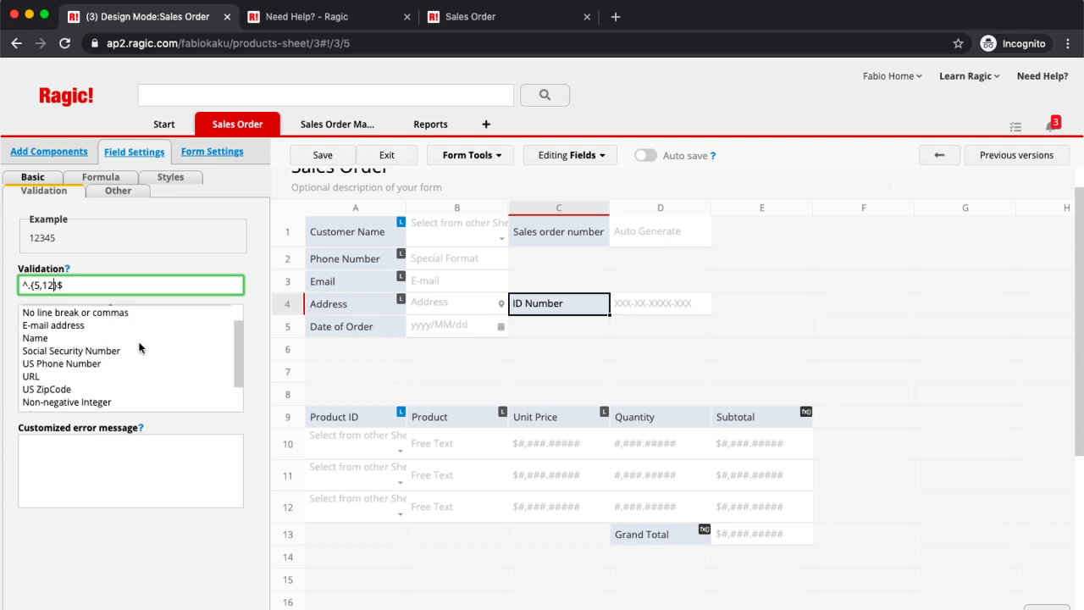
pyautogui.scroll(2, 139, 347)
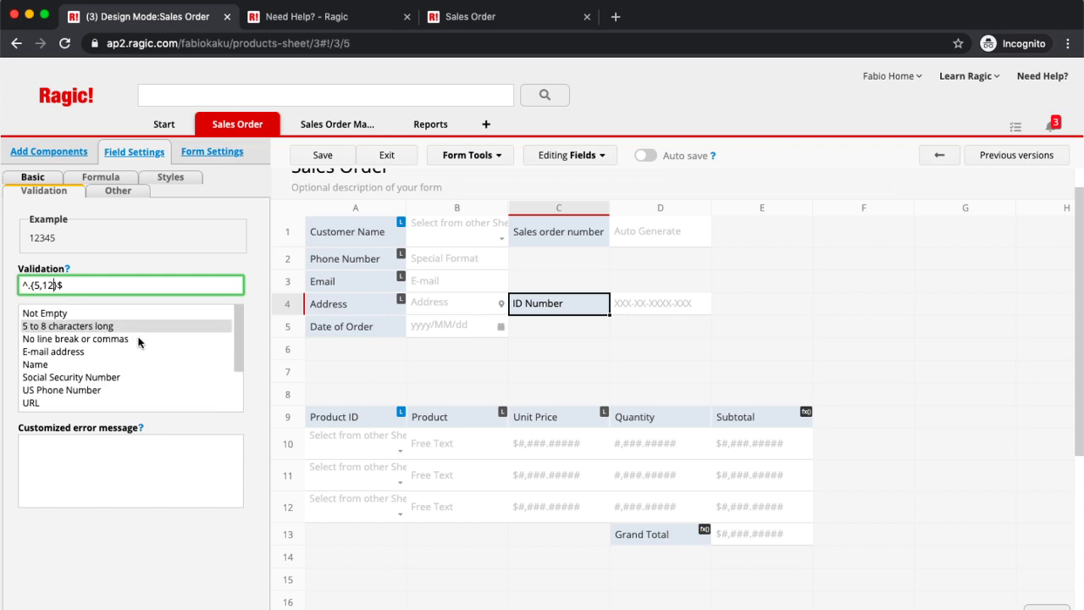
pyautogui.scroll(-1, 140, 342)
pyautogui.scroll(-1, 140, 342)
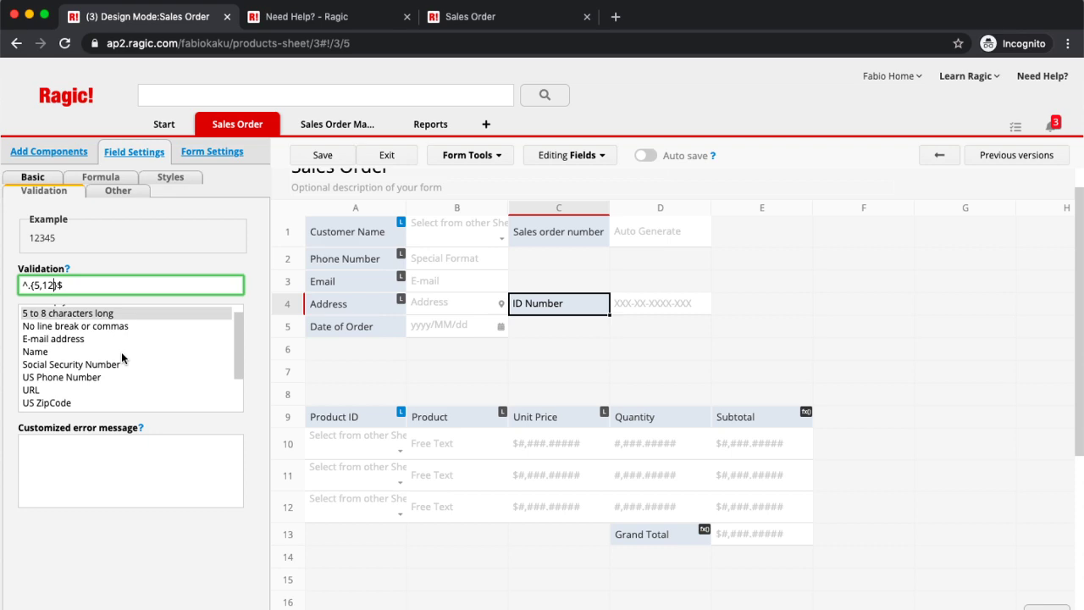
pyautogui.scroll(1, 122, 358)
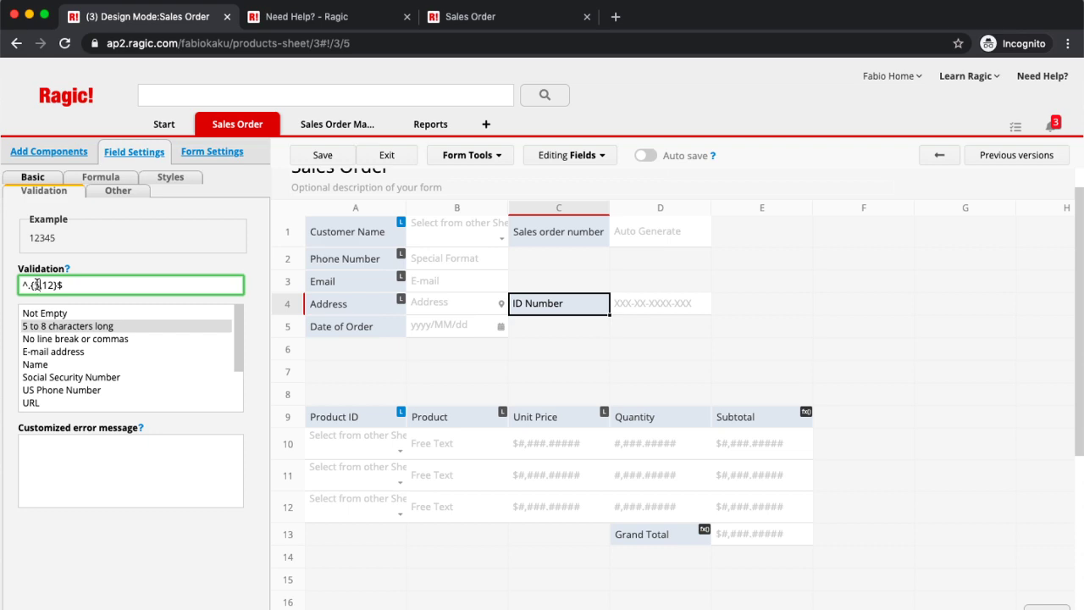
# - Save the Sales Order form design, exit design mode, and return to the sheet's record listing
pyautogui.click(321, 158)
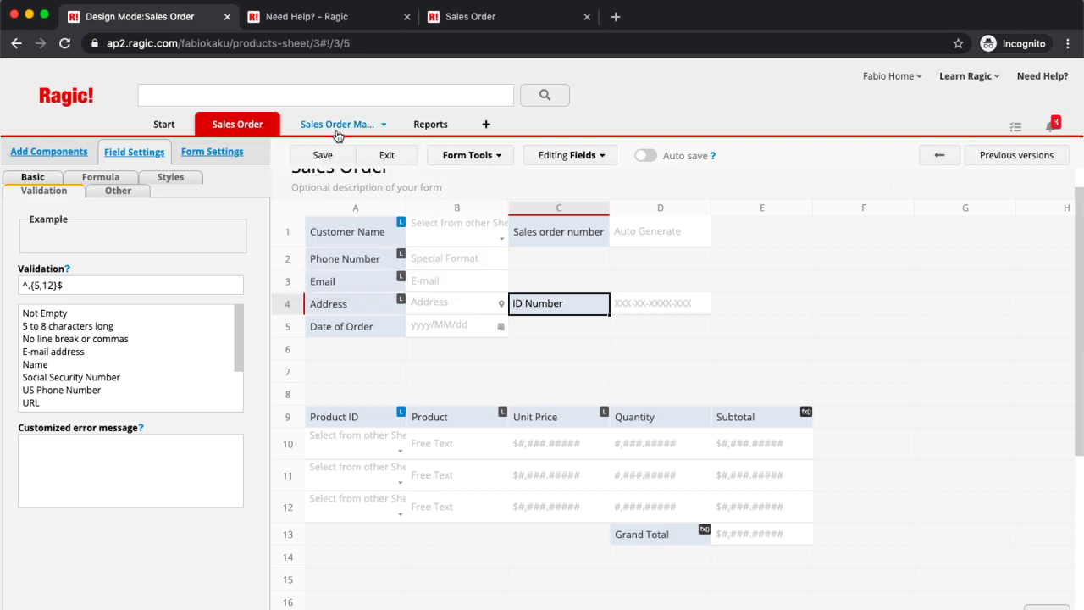
pyautogui.click(386, 153)
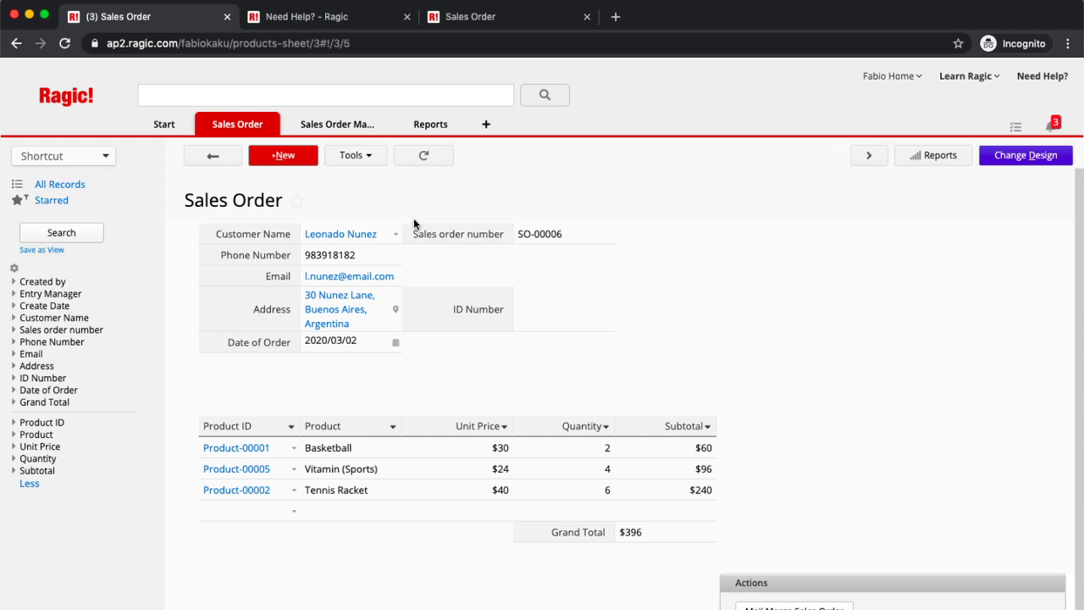
pyautogui.click(218, 155)
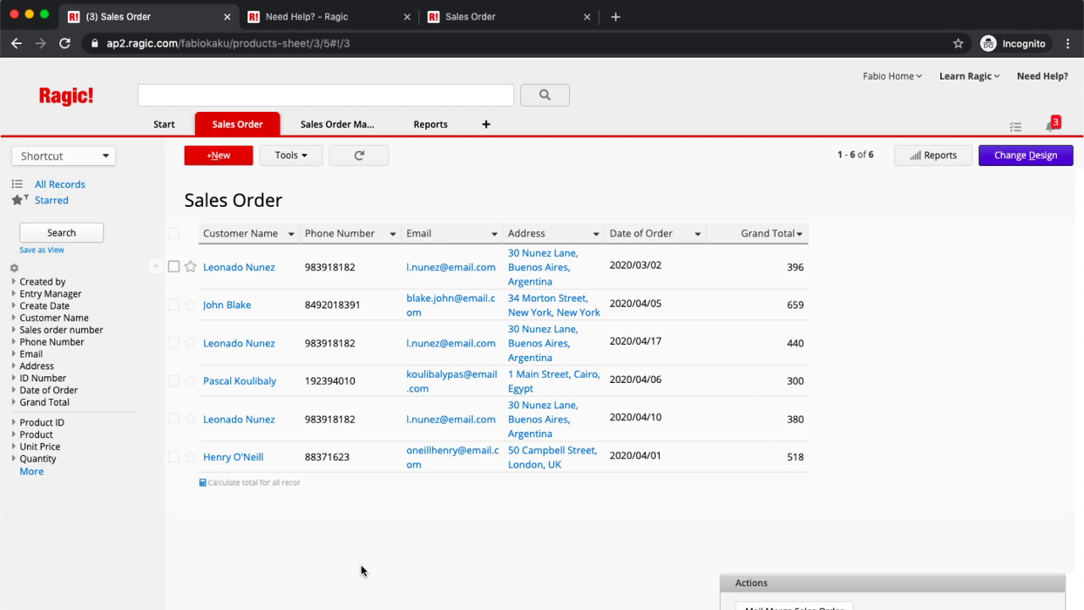
# - Filter the Sales Order listing by text in the Customer Name column, using a customer's first name without exact matching
pyautogui.click(291, 236)
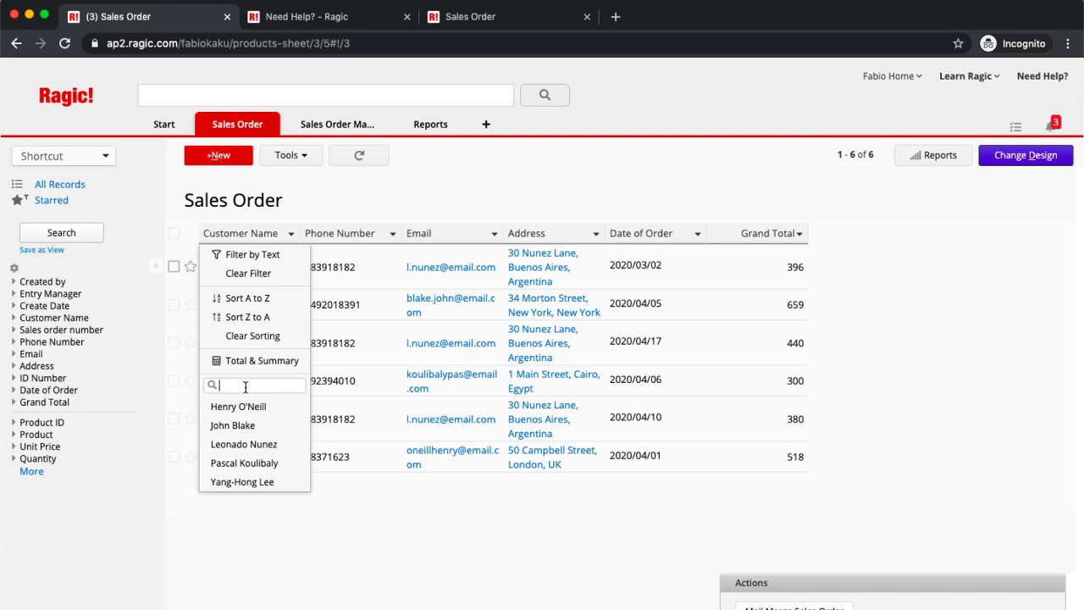
pyautogui.write('Henry')
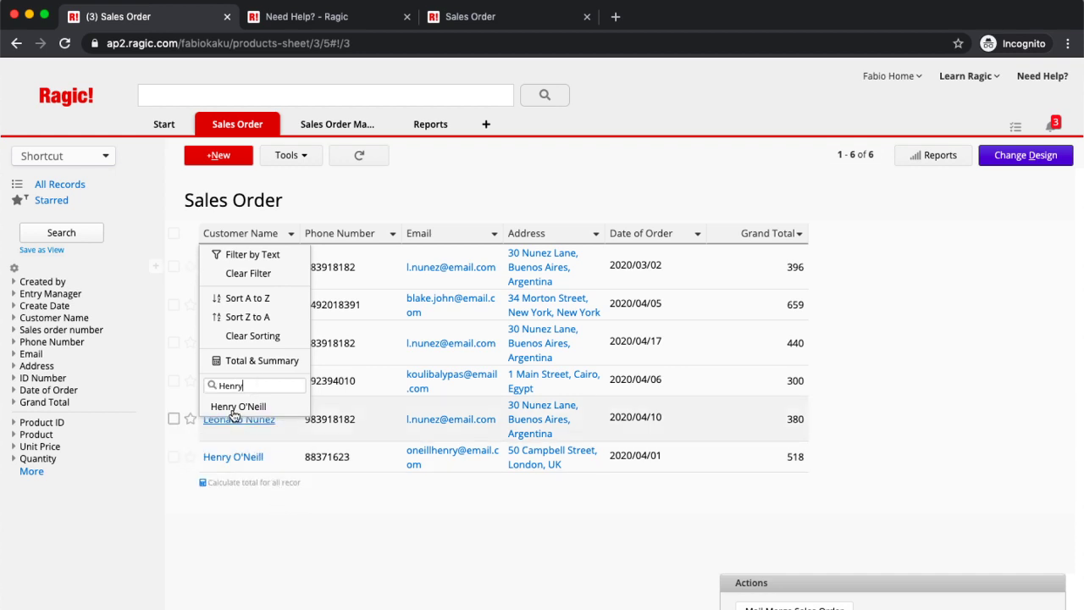
pyautogui.click(253, 254)
pyautogui.write('He')
pyautogui.press('BackSpace')
pyautogui.press('BackSpace')
pyautogui.write('Henry')
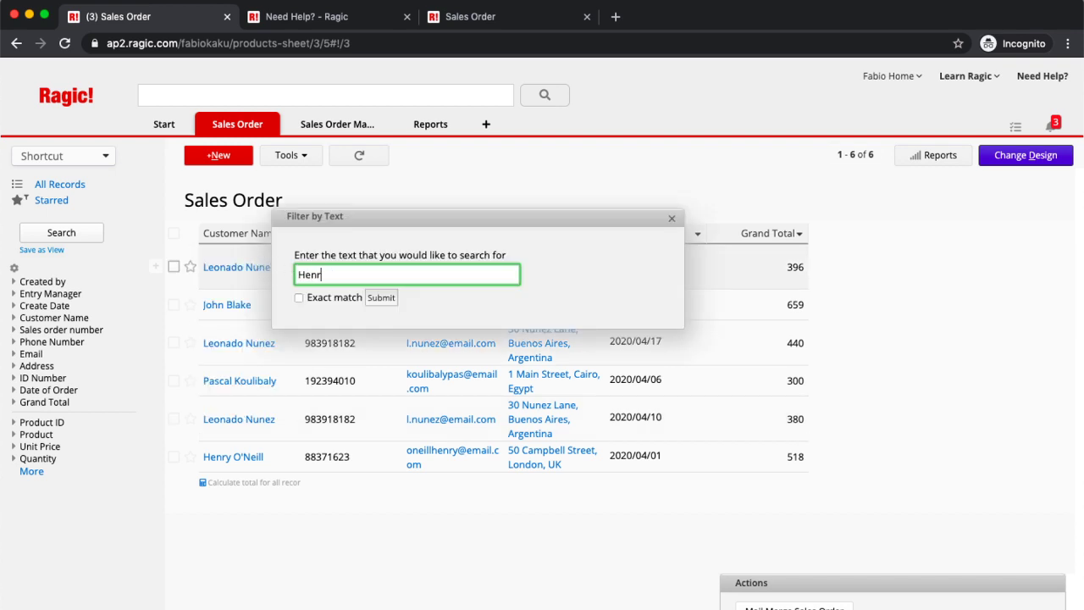
pyautogui.click(379, 297)
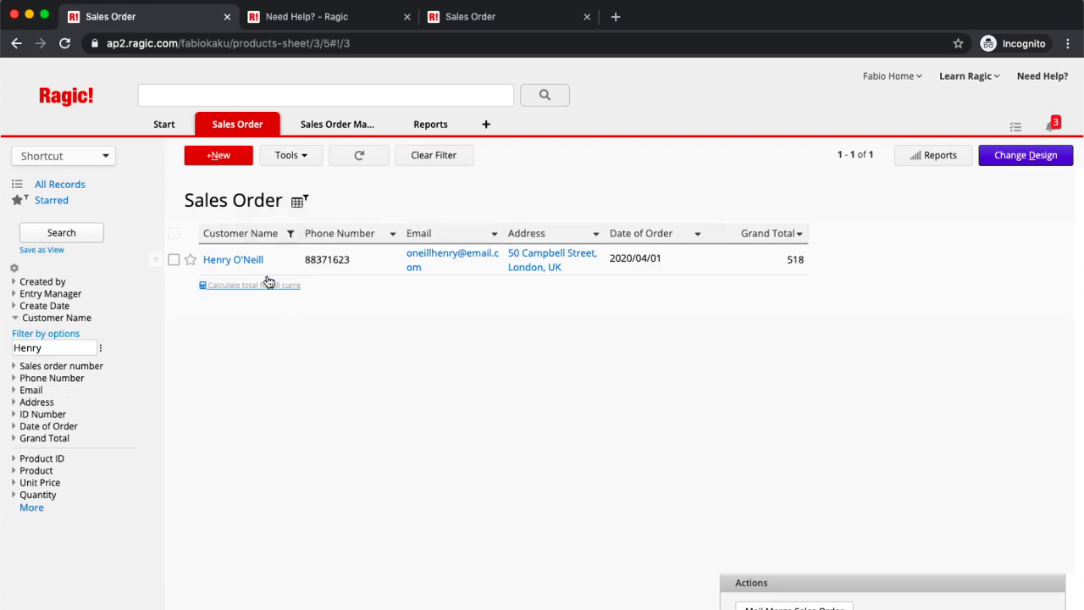
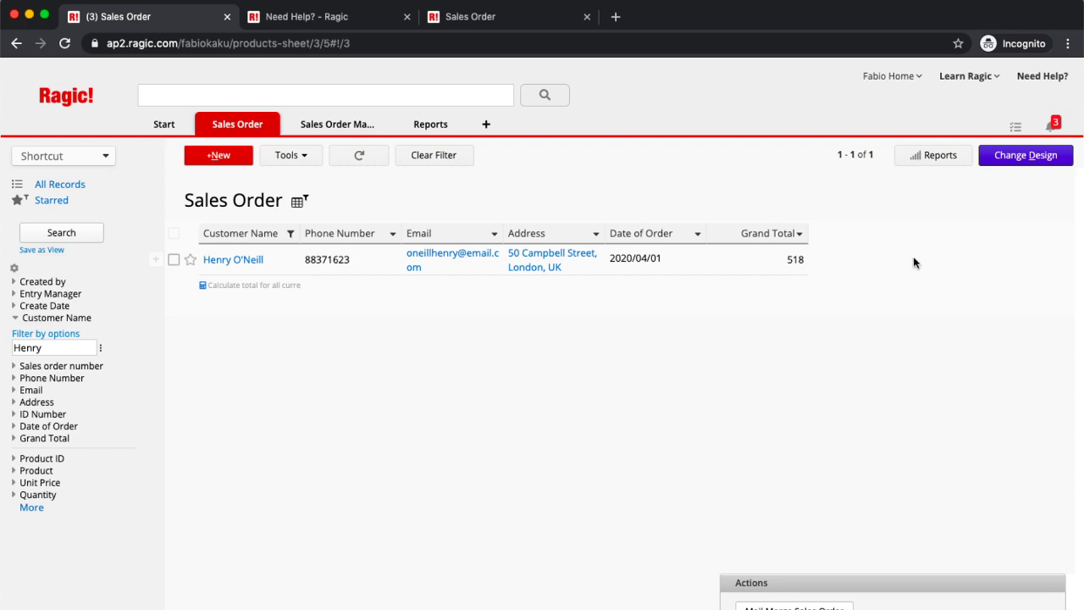
# - Open the Learn Ragic page and examine its tutorials, videos, documents and FAQ resources
pyautogui.moveTo(974, 85)
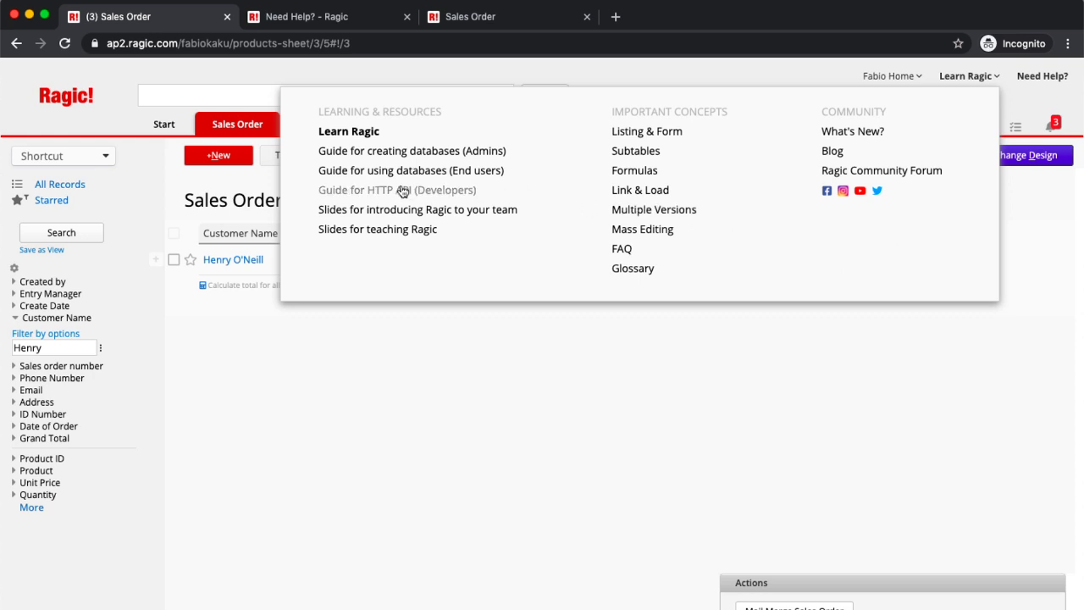
pyautogui.click(348, 133)
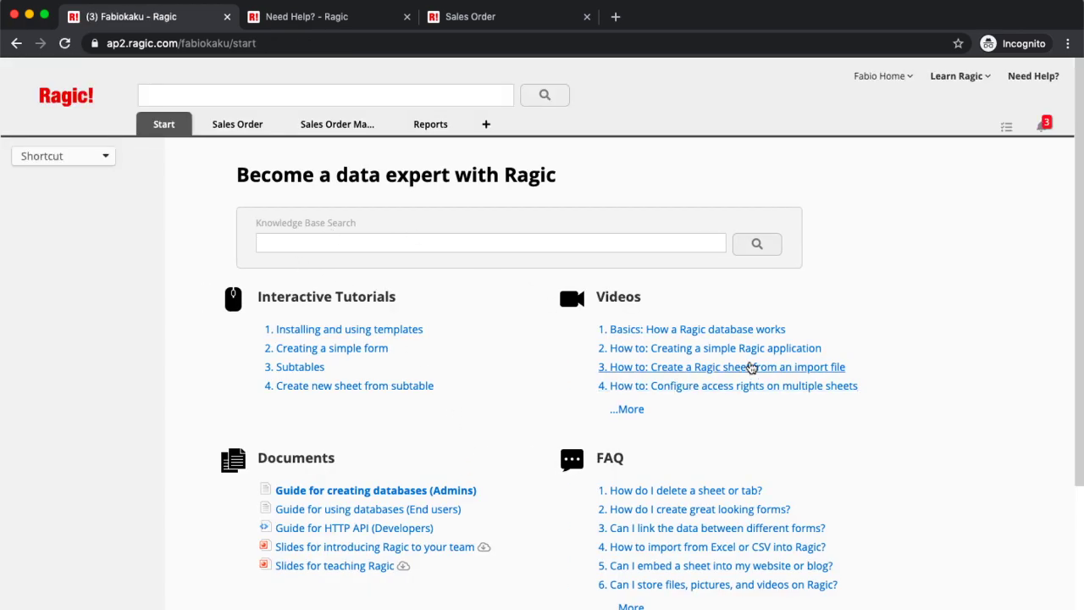
pyautogui.scroll(-2, 750, 339)
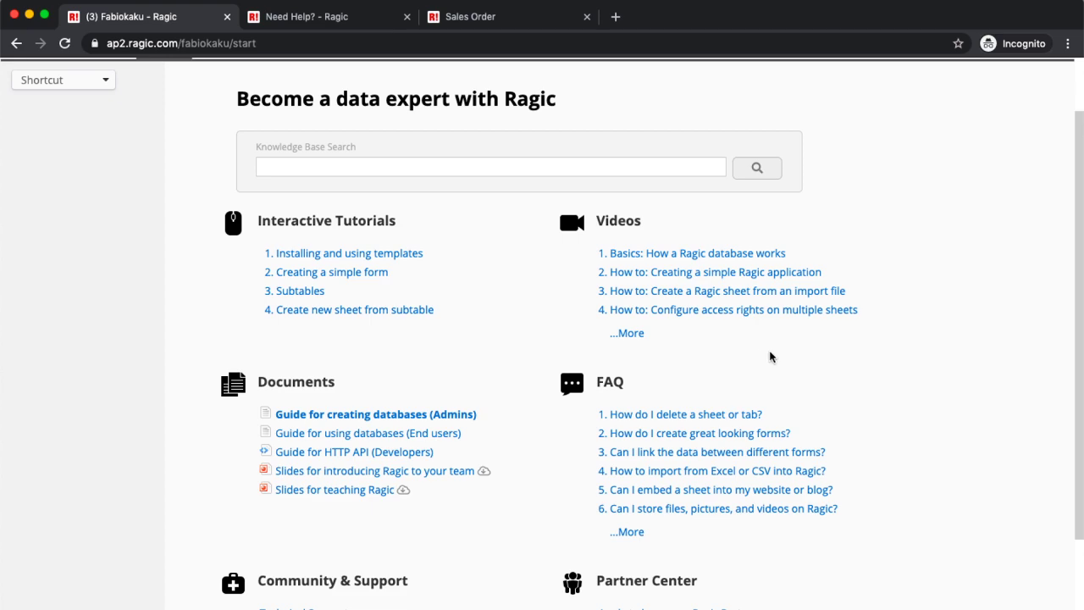
pyautogui.scroll(1, 770, 339)
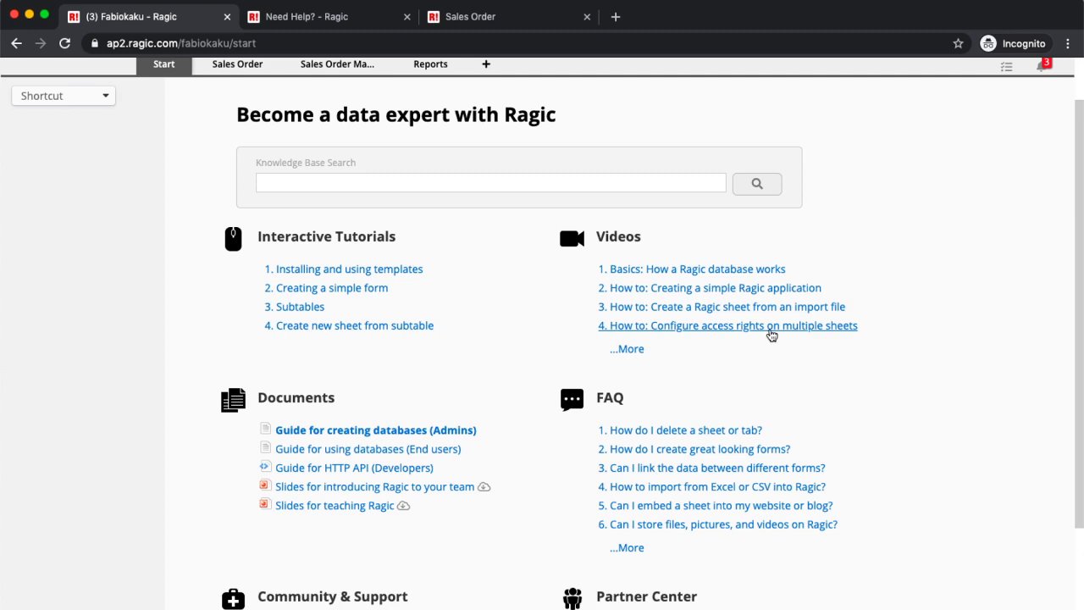
pyautogui.scroll(2, 908, 361)
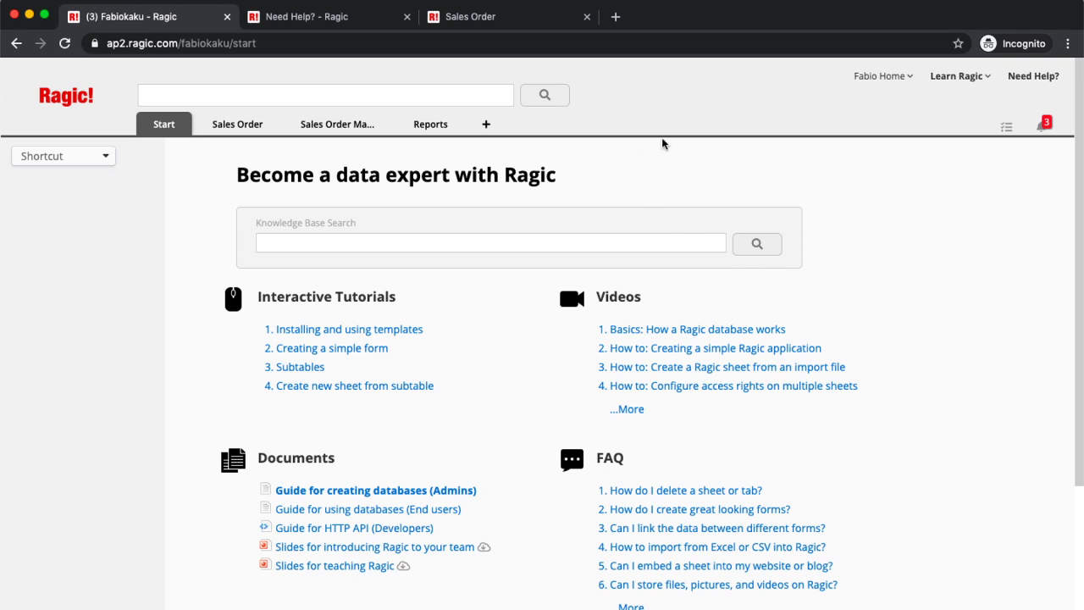
# - Open the Need Help page from the learning resources and display its support ticket form
pyautogui.click(1040, 84)
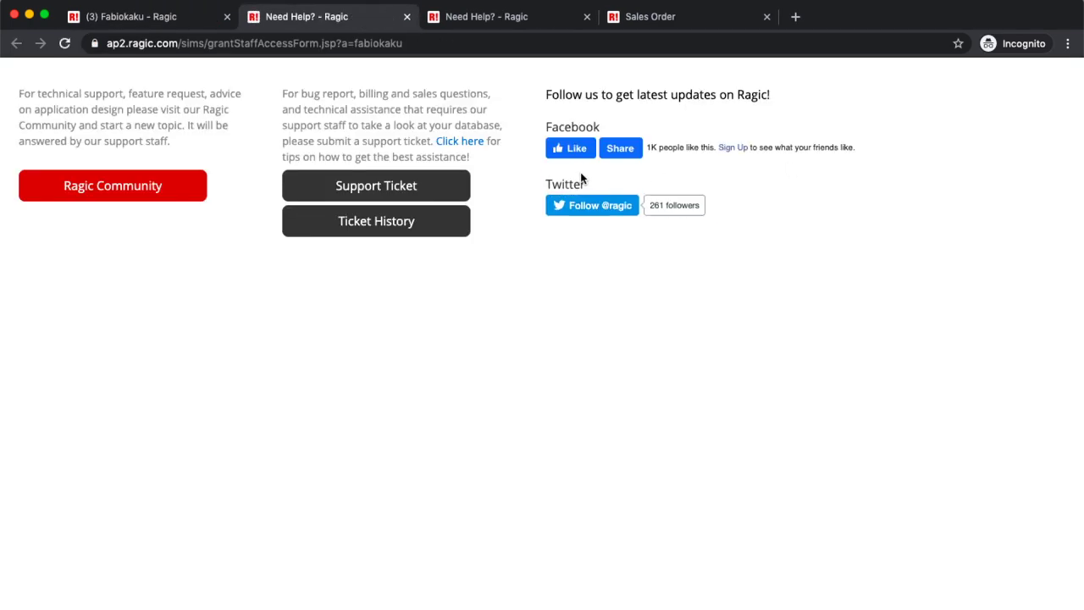
pyautogui.click(326, 191)
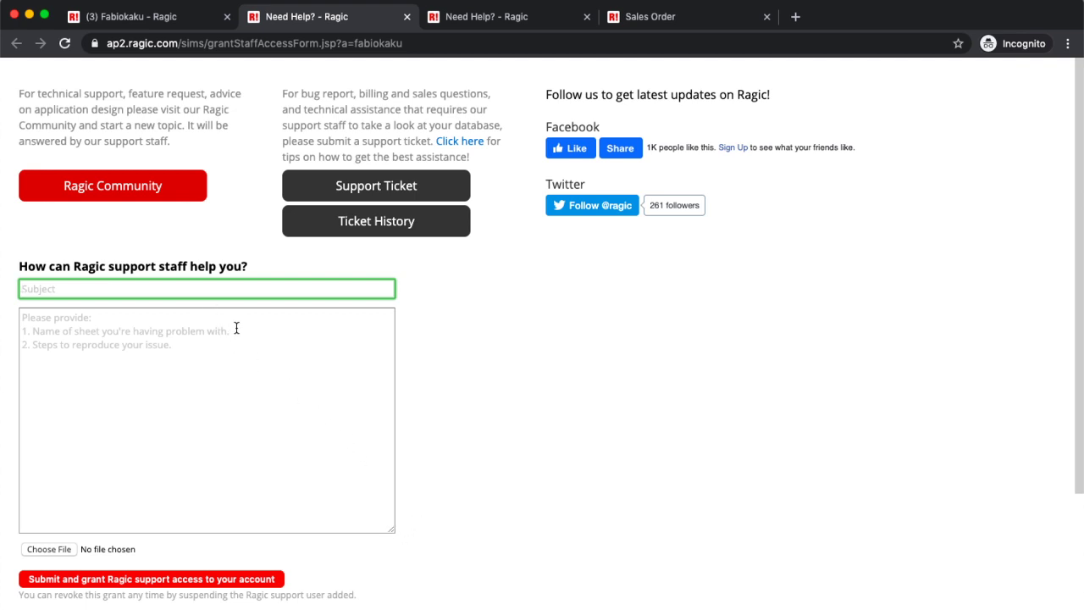
# - Switch to YouTube Studio and end the live stream "Ragic Webinar: Customizing Your Database"
pyautogui.hotkey('ctrl', 'Up')
pyautogui.click(975, 106)
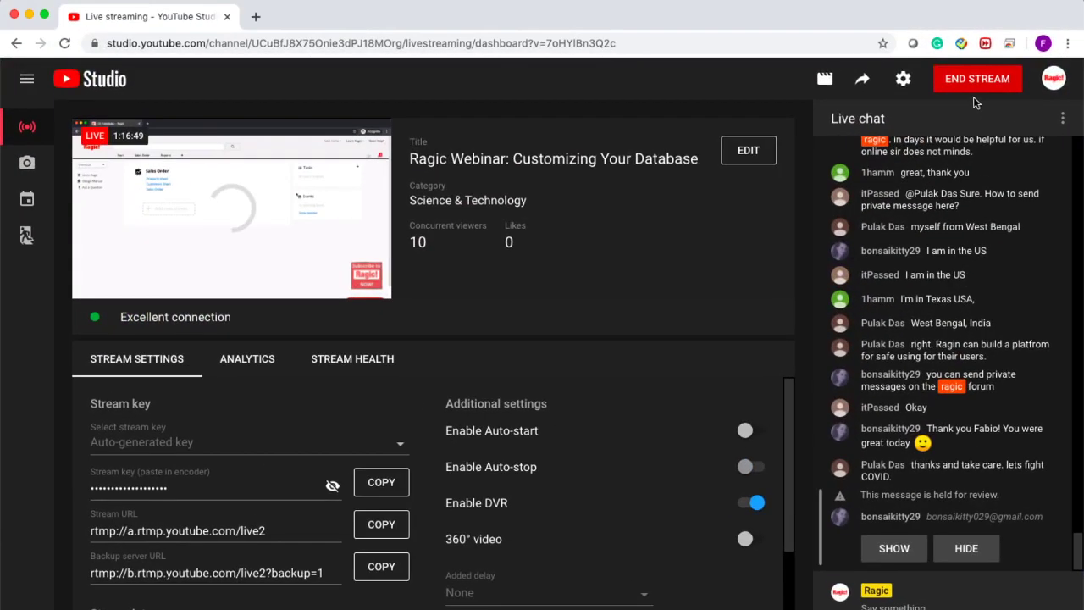
pyautogui.click(978, 78)
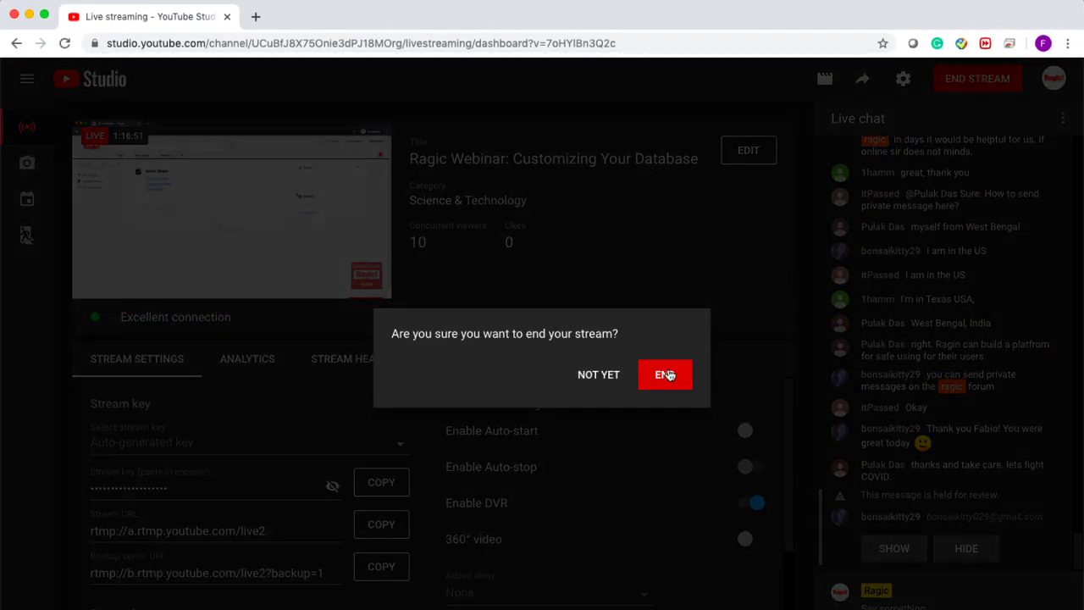